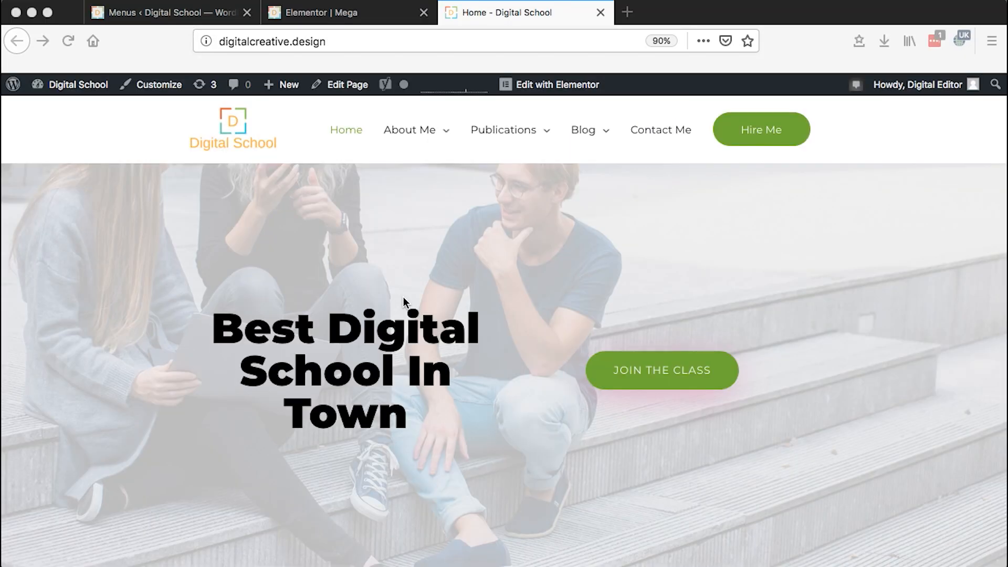
Step: Preview the About Me, Publications and Blog dropdown menus on the Digital School homepage
click(405, 128)
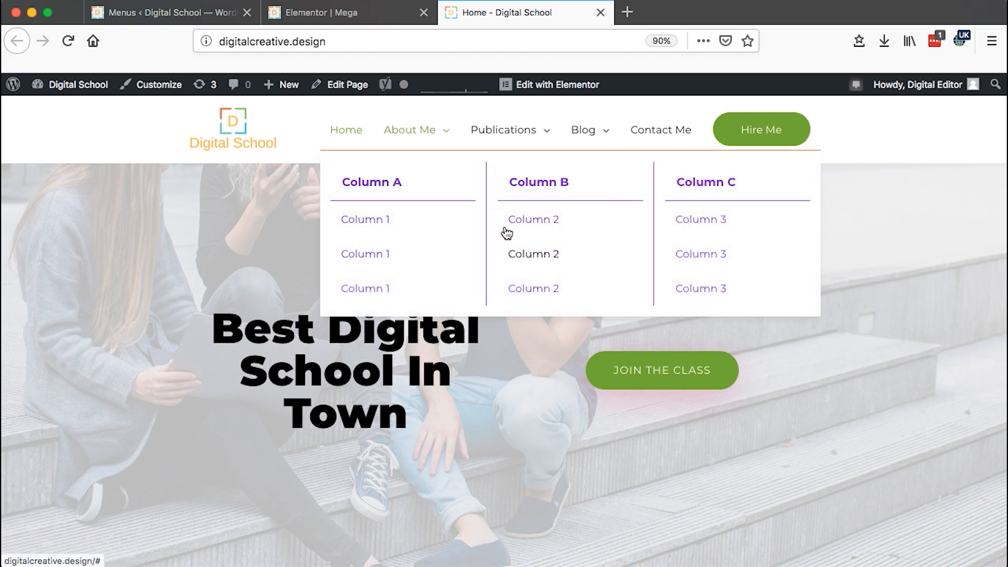
mouse_move(508, 140)
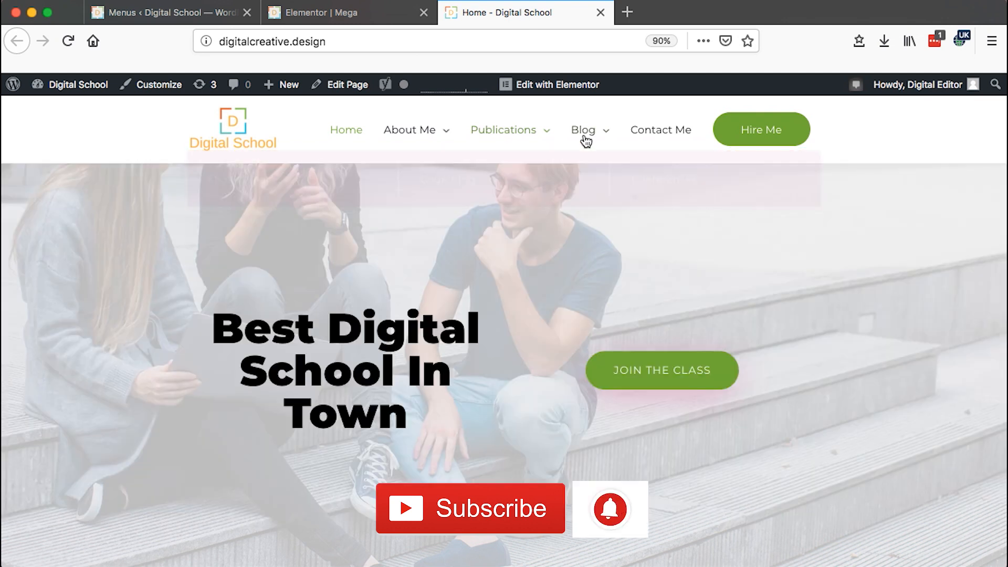
mouse_move(583, 131)
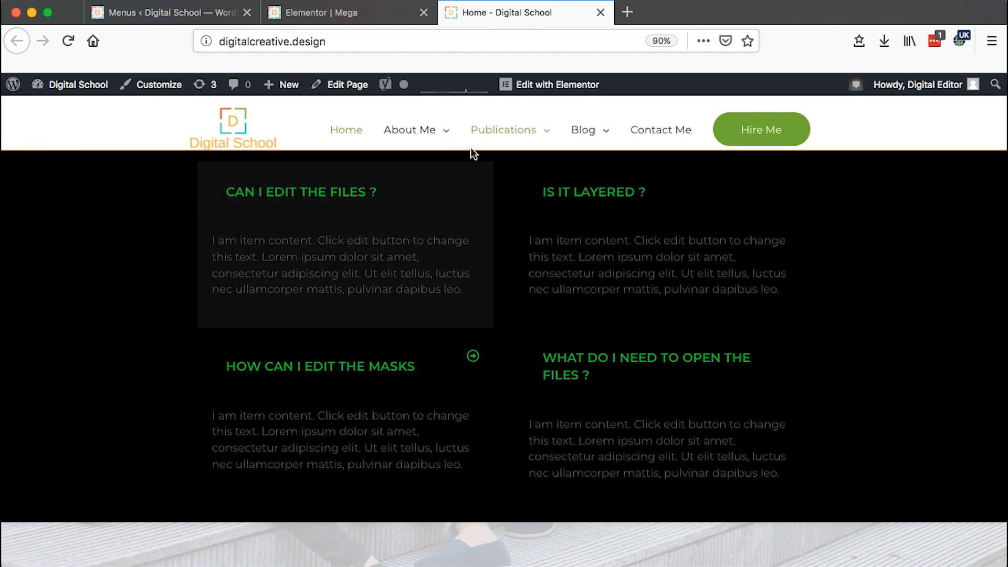
mouse_move(419, 127)
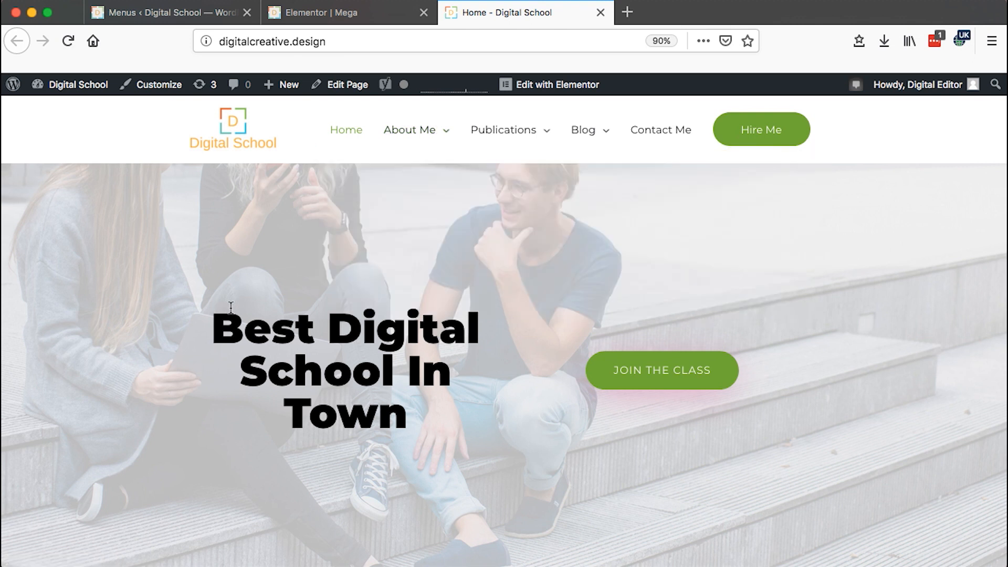
Step: Open the Astra theme website (wpastra.com) in a new browser tab and look over its landing page
click(140, 16)
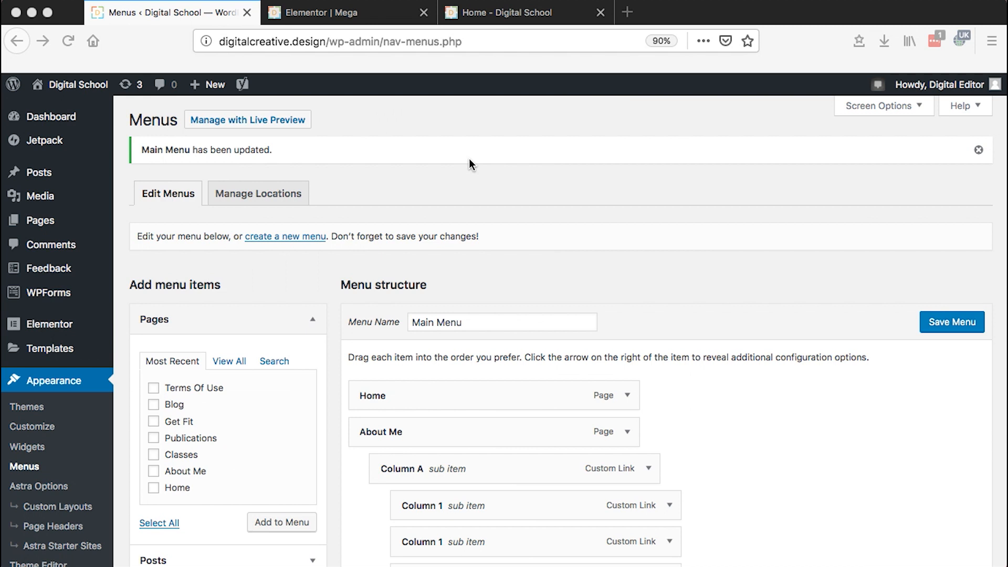
scroll(471, 163, down, 2)
click(627, 12)
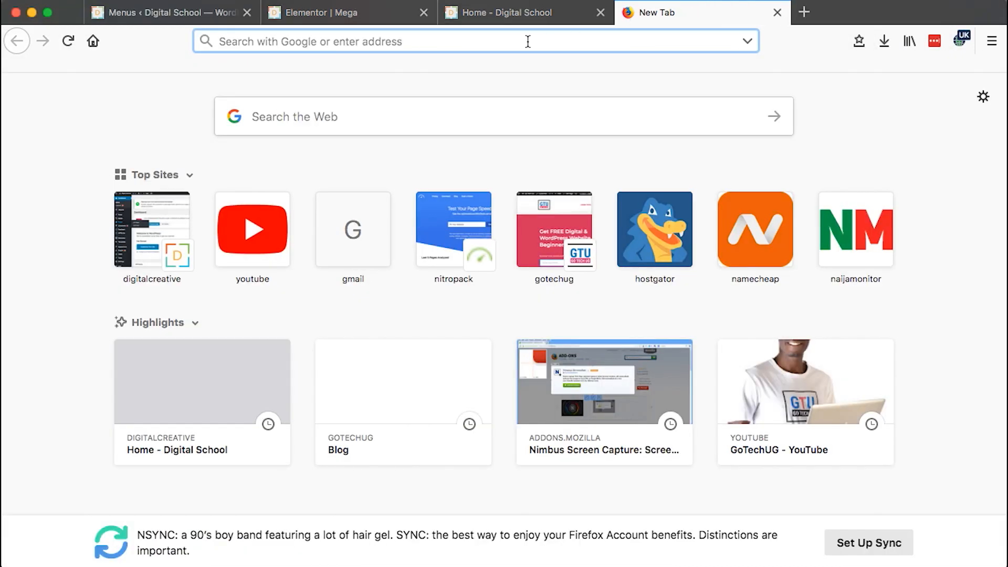
text(gotech)
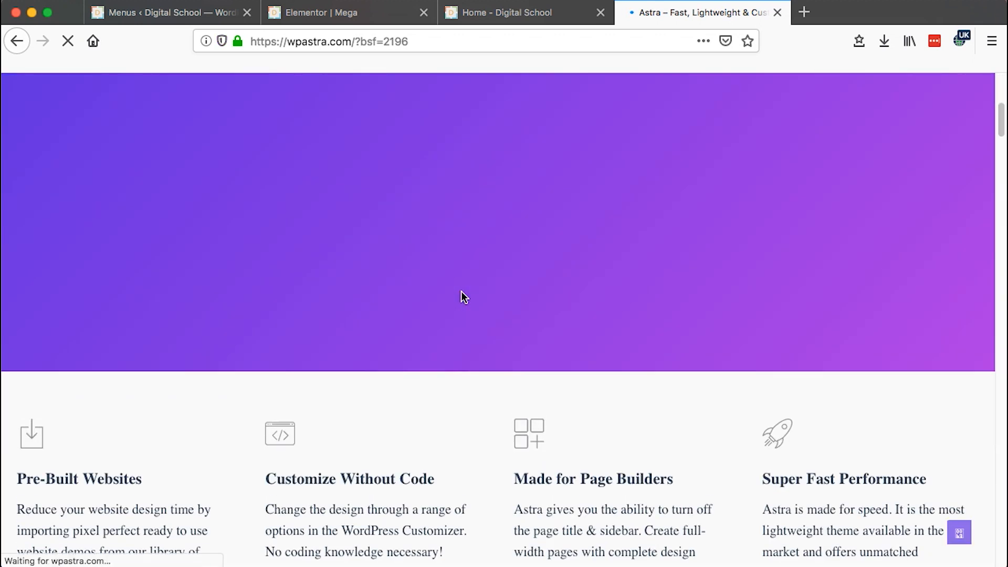
scroll(444, 294, down, 5)
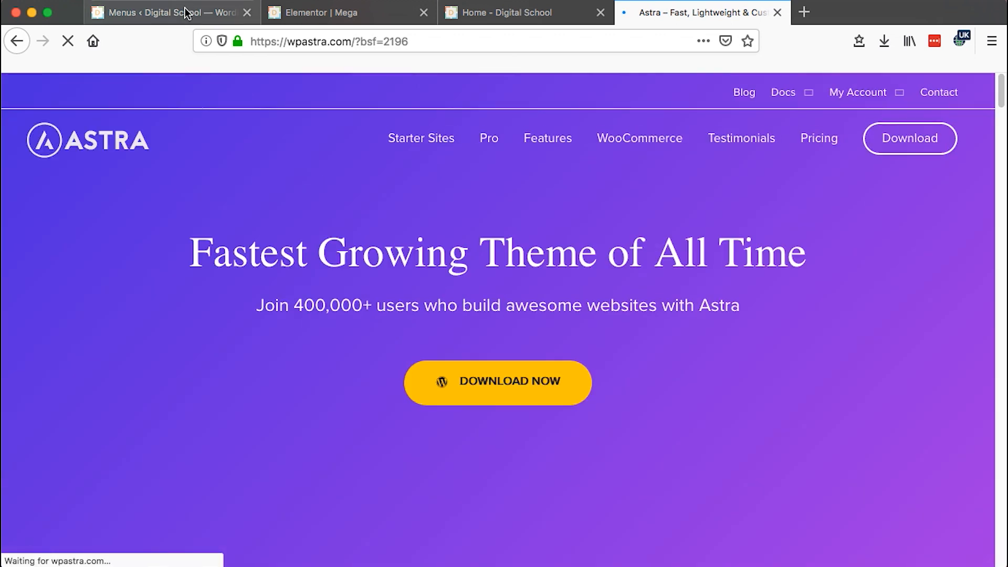
Step: Review the Main Menu's structure and its nested column sub items on the WordPress Menus page
click(187, 16)
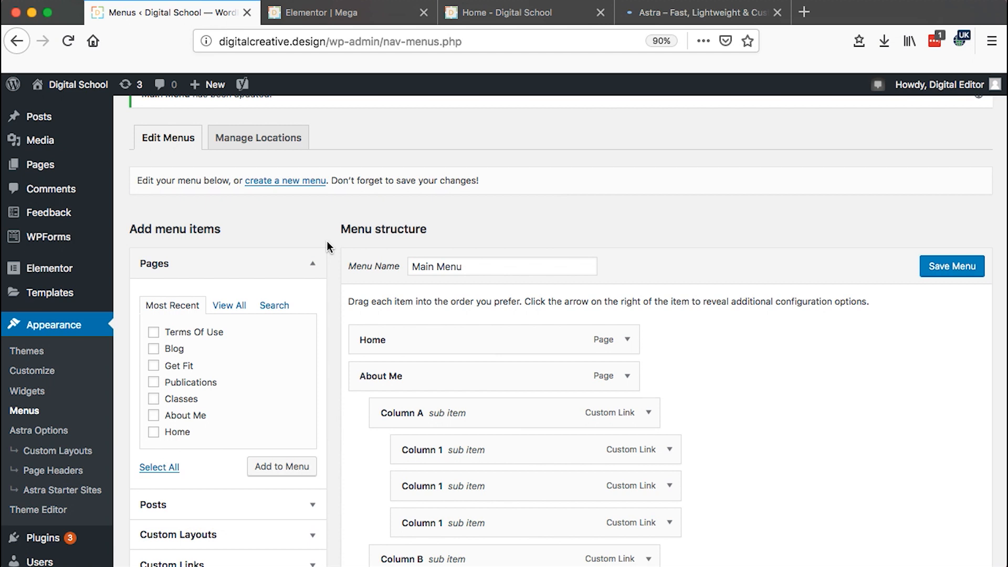
scroll(332, 395, down, 1)
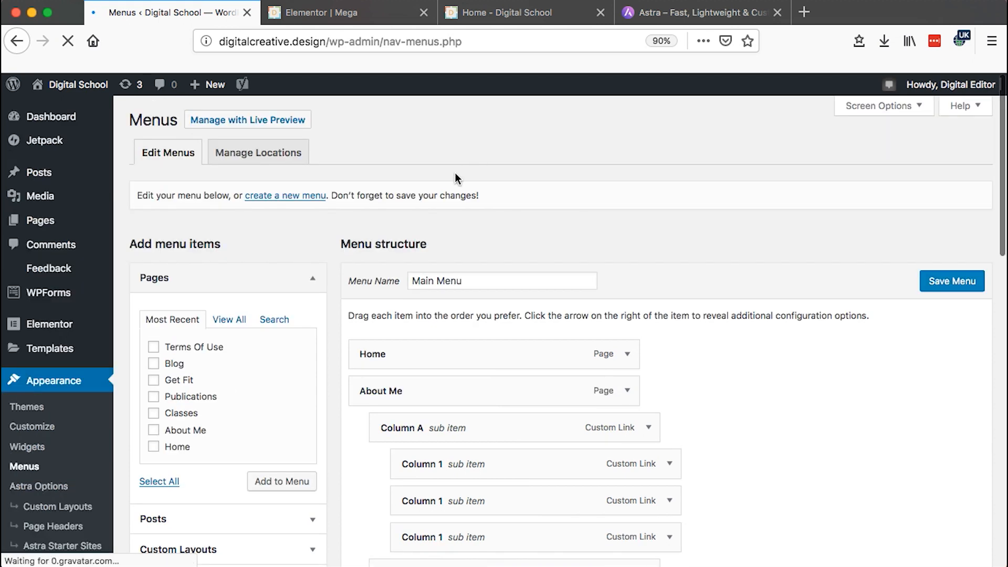
scroll(590, 462, down, 15)
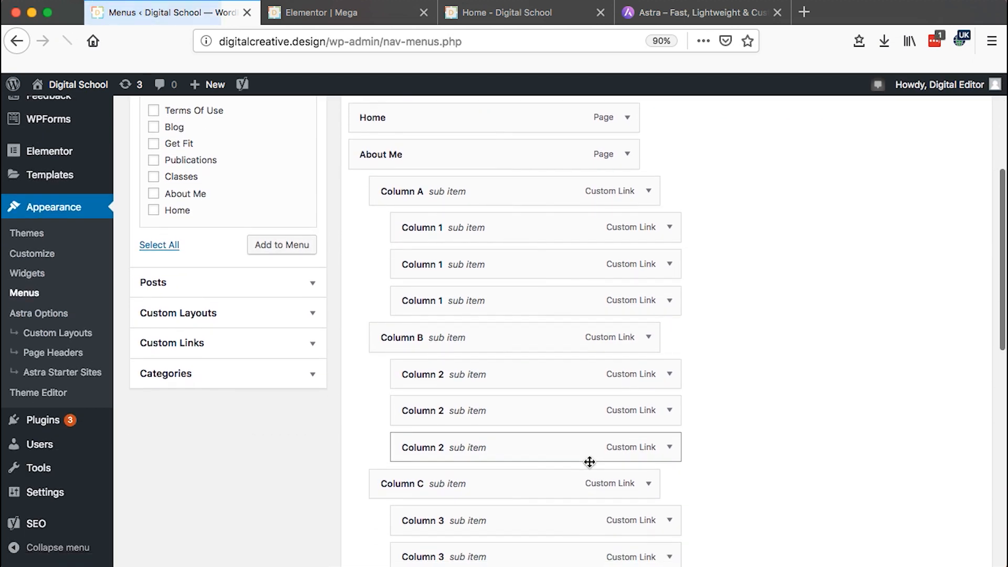
scroll(589, 461, up, 15)
scroll(590, 461, down, 10)
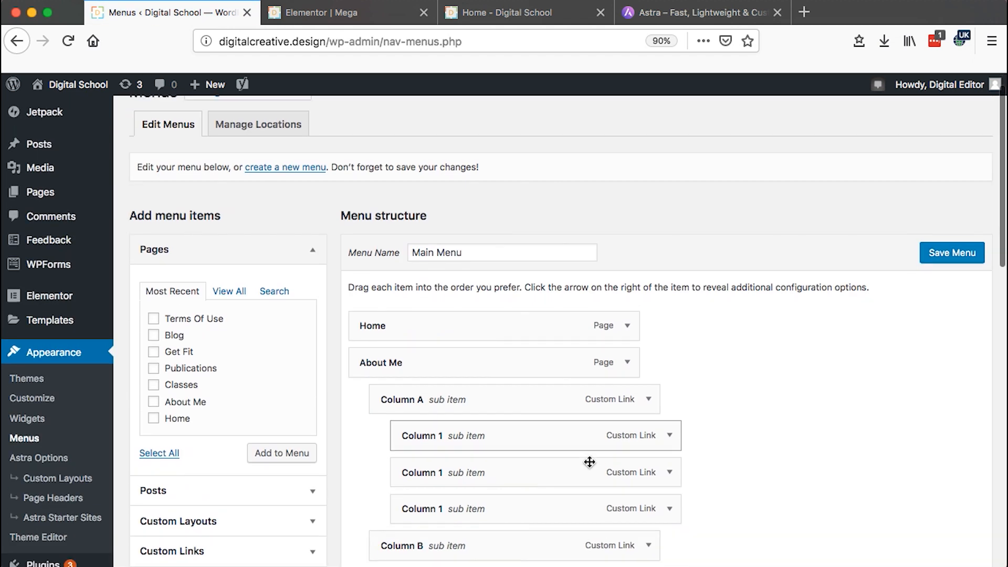
scroll(589, 462, up, 10)
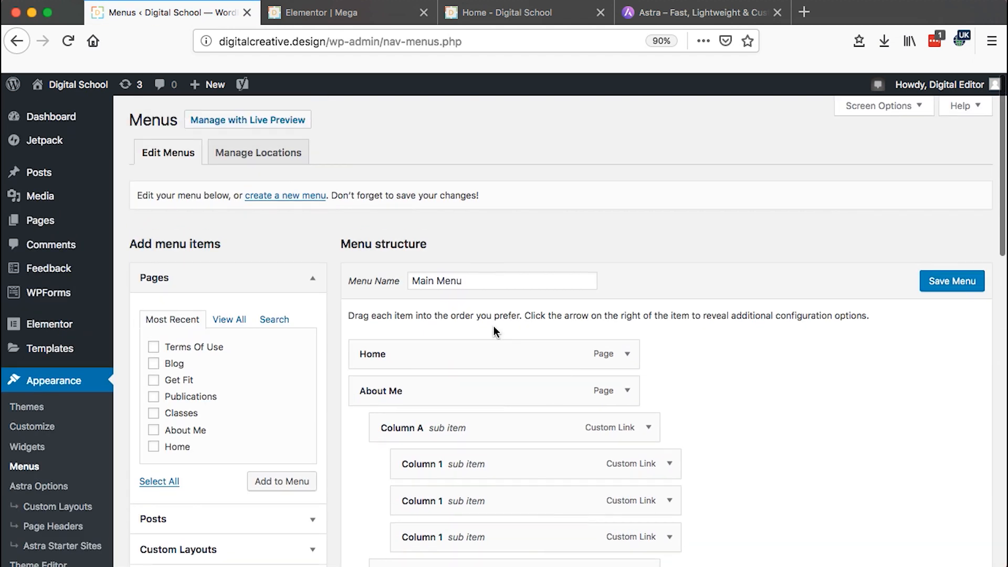
Step: Inspect how the About Me mega menu's columns are laid out on the live homepage
click(465, 18)
mouse_move(565, 138)
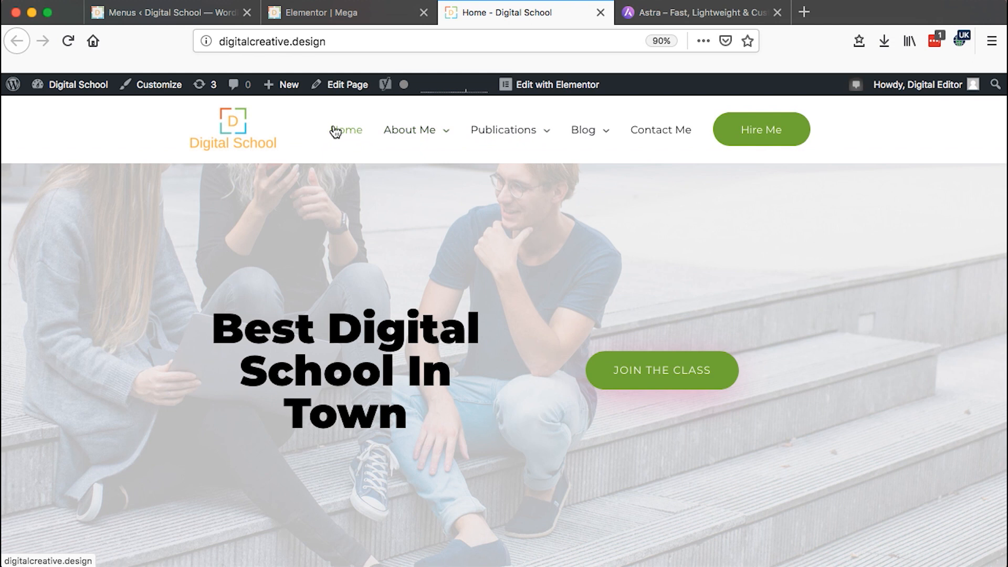
mouse_move(419, 152)
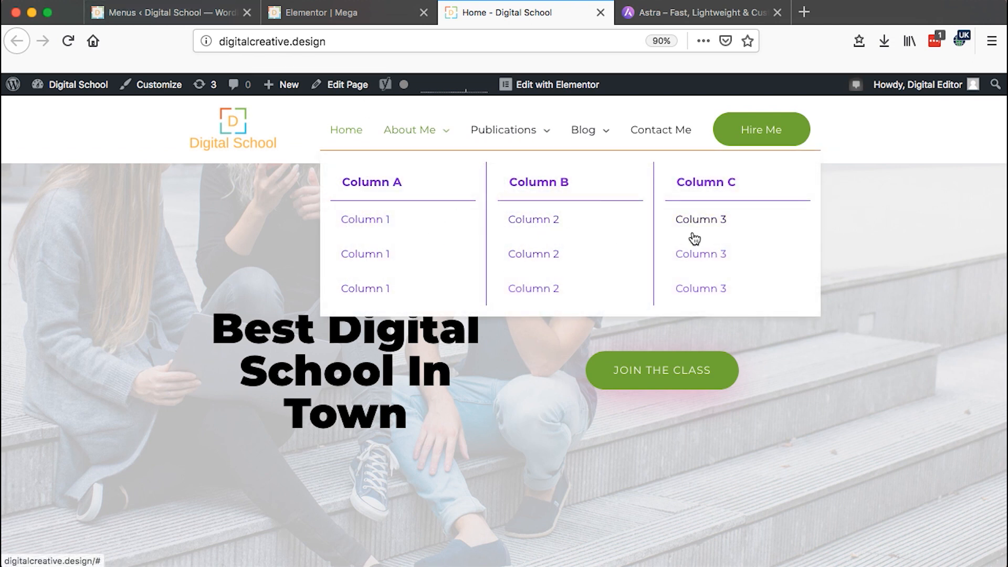
Step: Create a new WordPress menu named Astra Mega
click(150, 14)
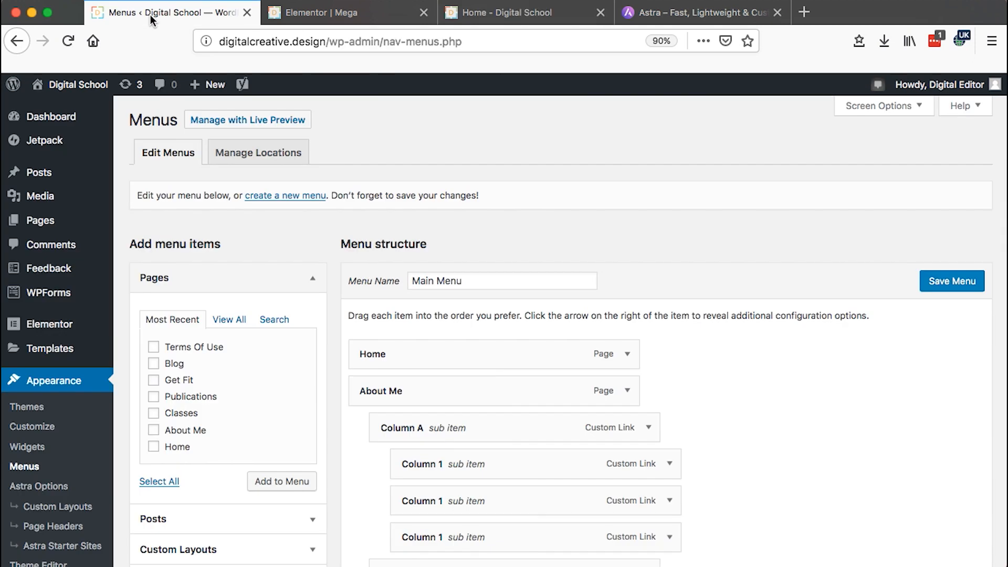
scroll(575, 169, down, 2)
scroll(575, 169, up, 2)
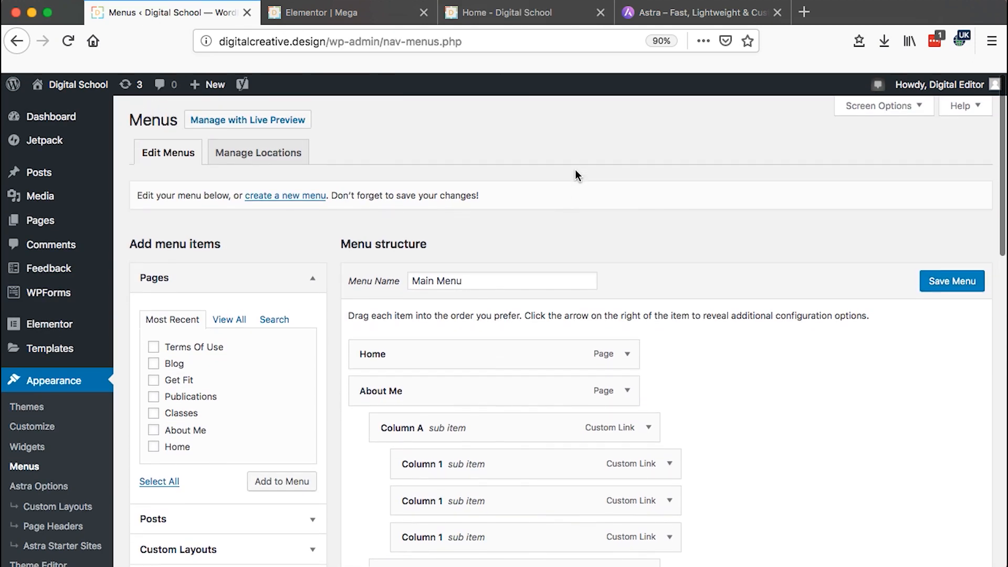
click(266, 194)
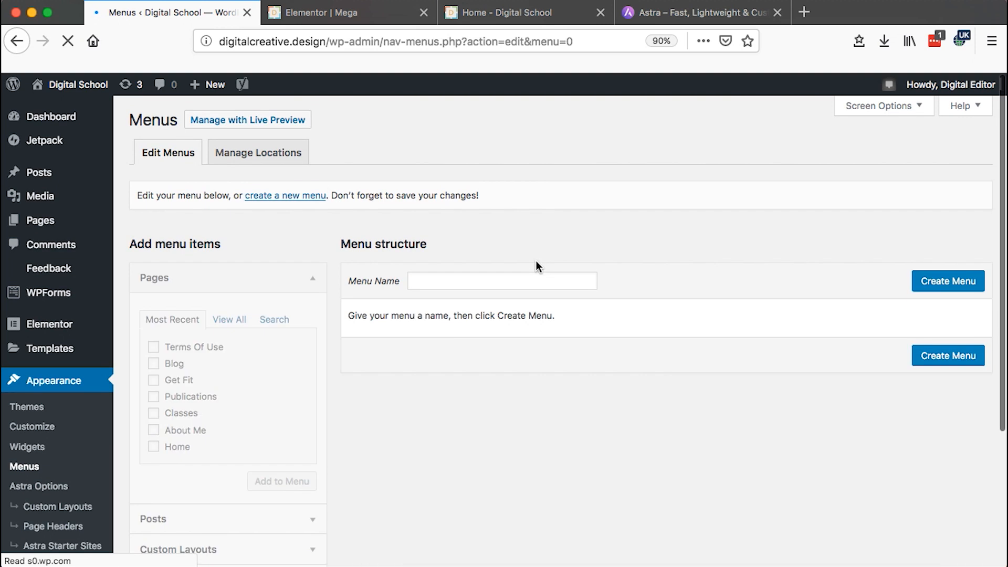
click(440, 285)
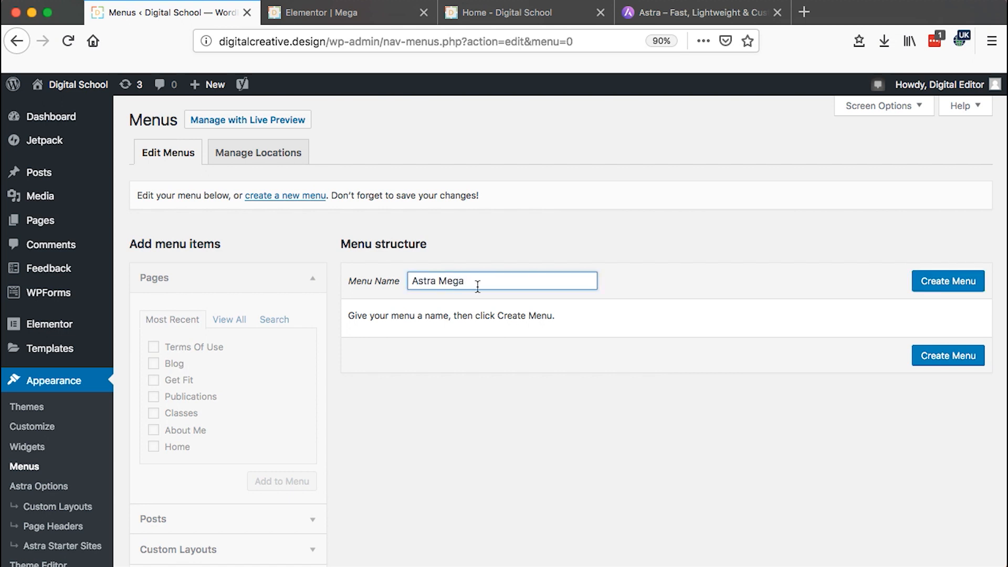
click(925, 286)
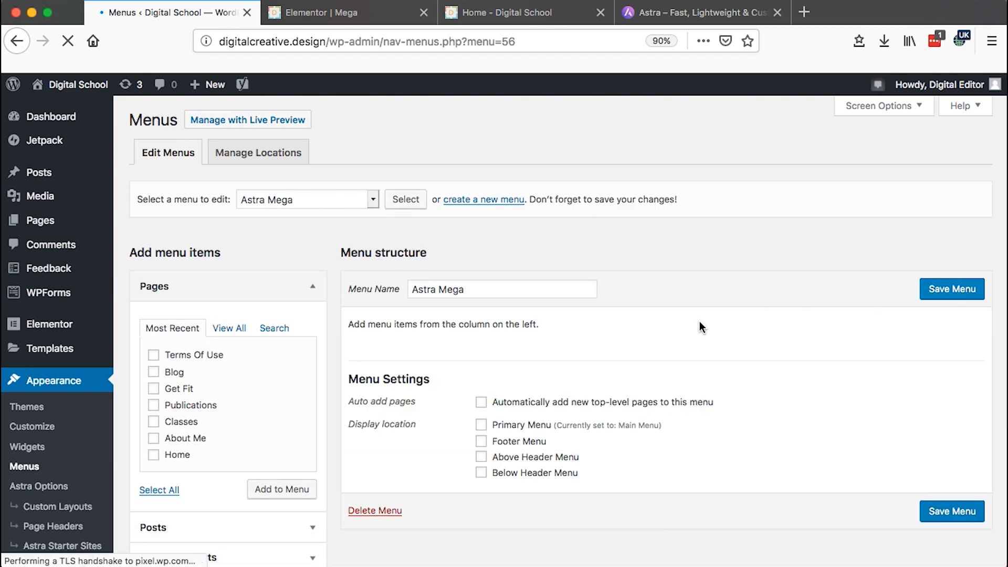
Step: Assign the Astra Mega menu to the Primary Menu display location and save it
scroll(702, 327, down, 2)
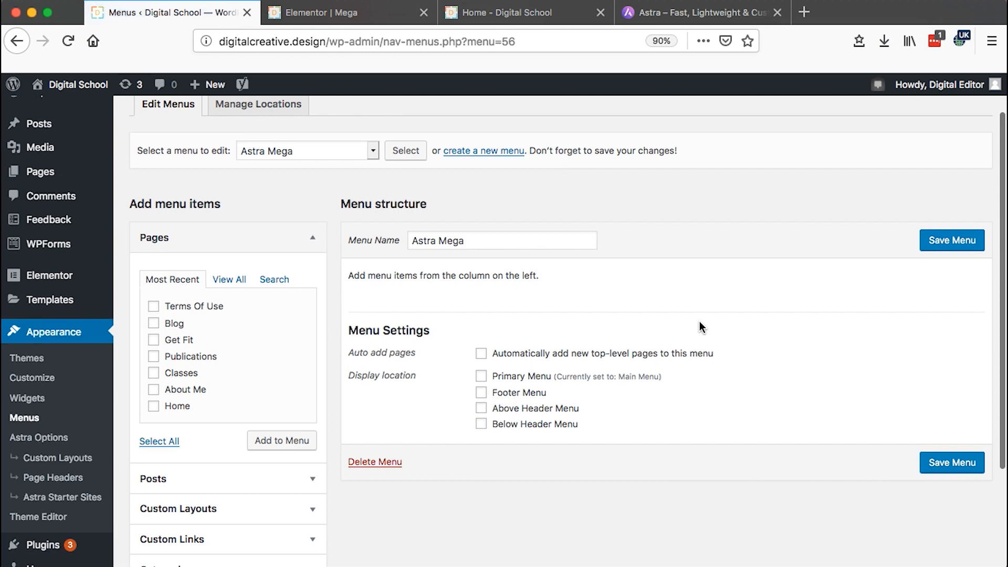
scroll(701, 327, down, 2)
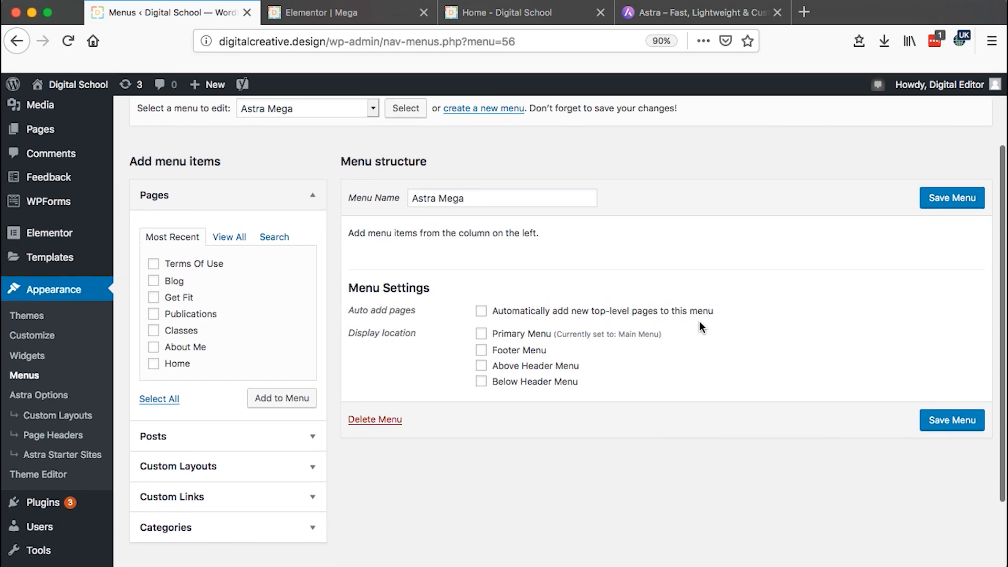
click(482, 335)
scroll(626, 294, up, 1)
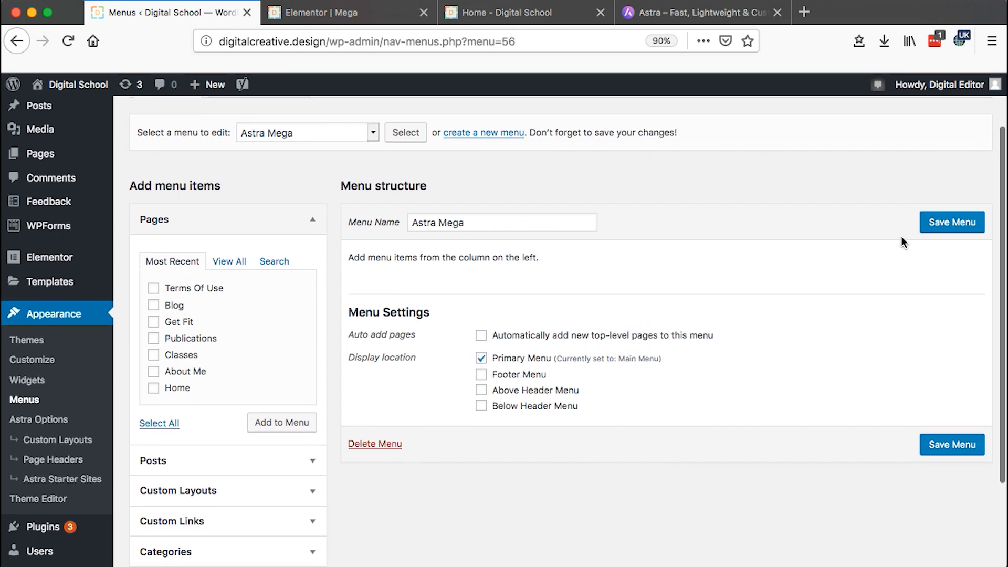
click(964, 224)
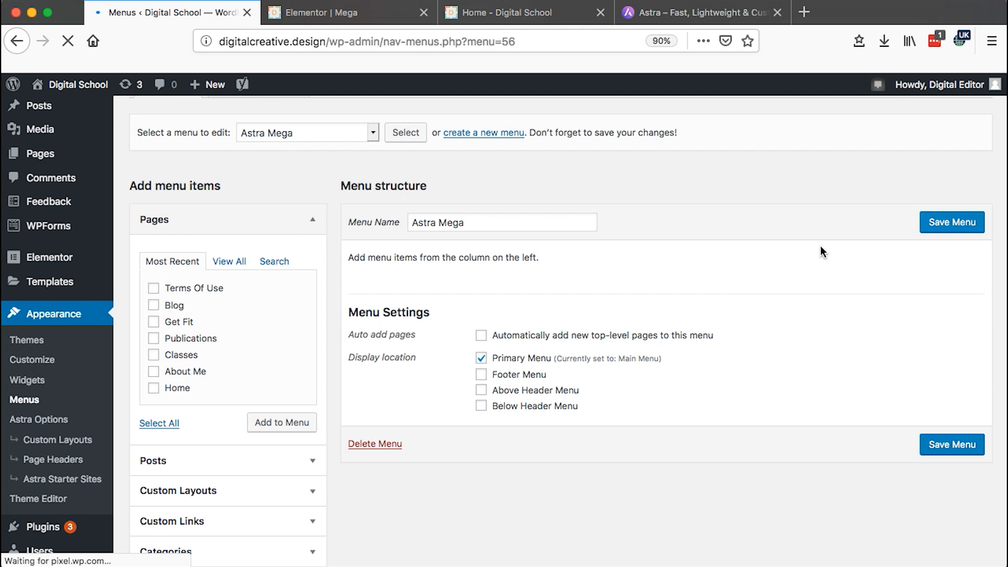
Step: Add the Blog, Get Fit, Publications, About Me and Home pages to the Astra Mega menu
scroll(668, 253, down, 4)
scroll(668, 257, down, 2)
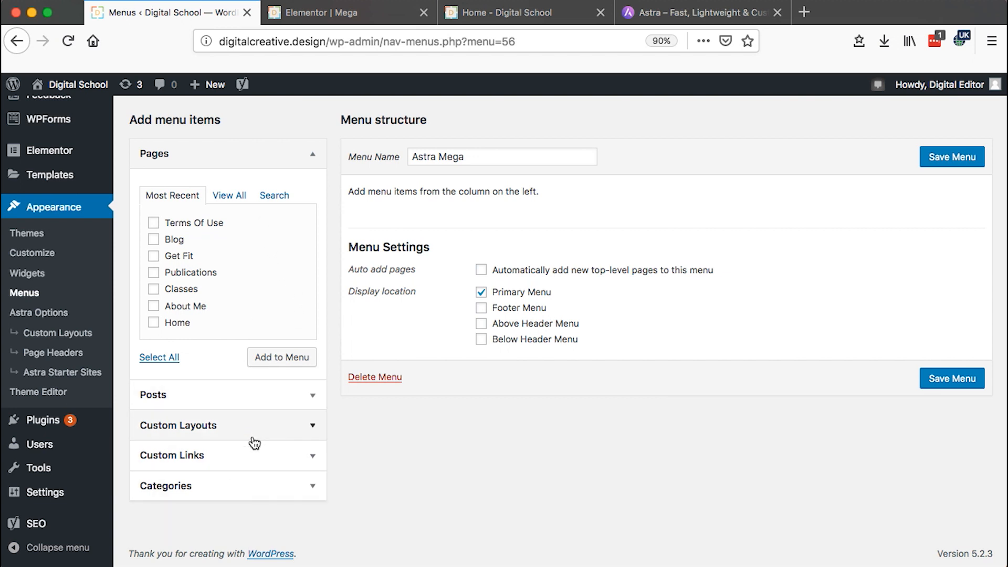
scroll(225, 341, up, 1)
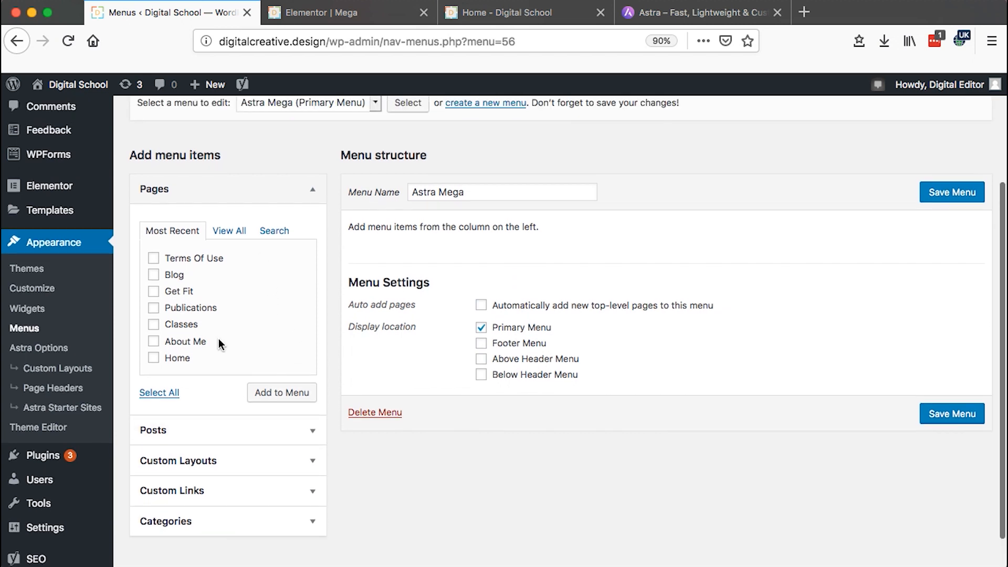
click(153, 344)
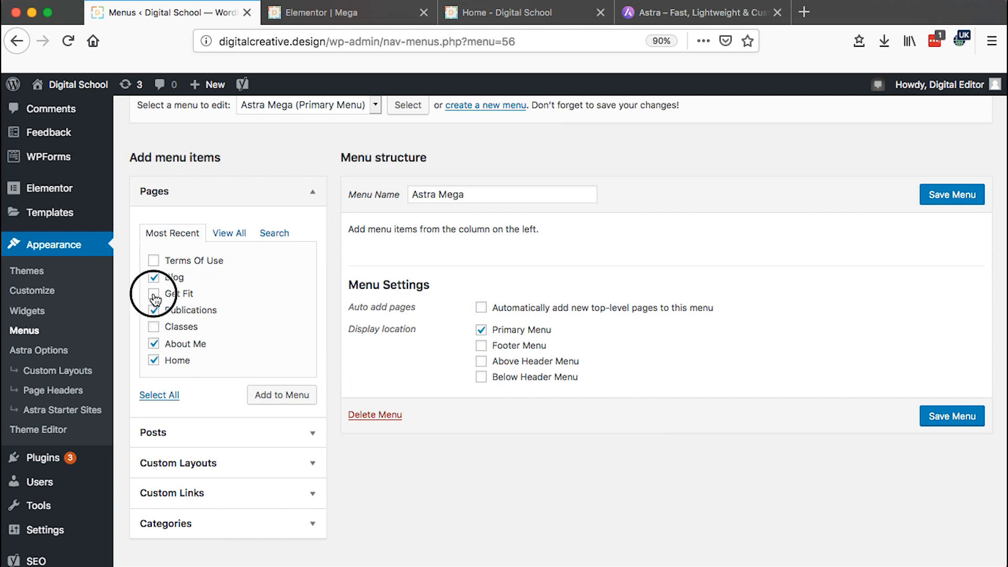
click(270, 389)
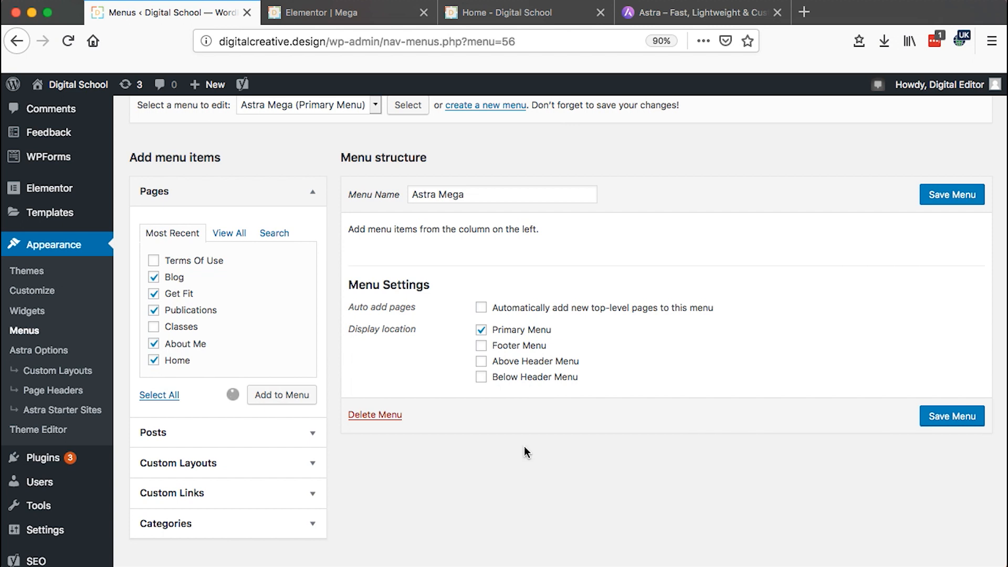
Step: Reorder the menu items so Home comes first and Get Fit comes last
scroll(524, 446, down, 1)
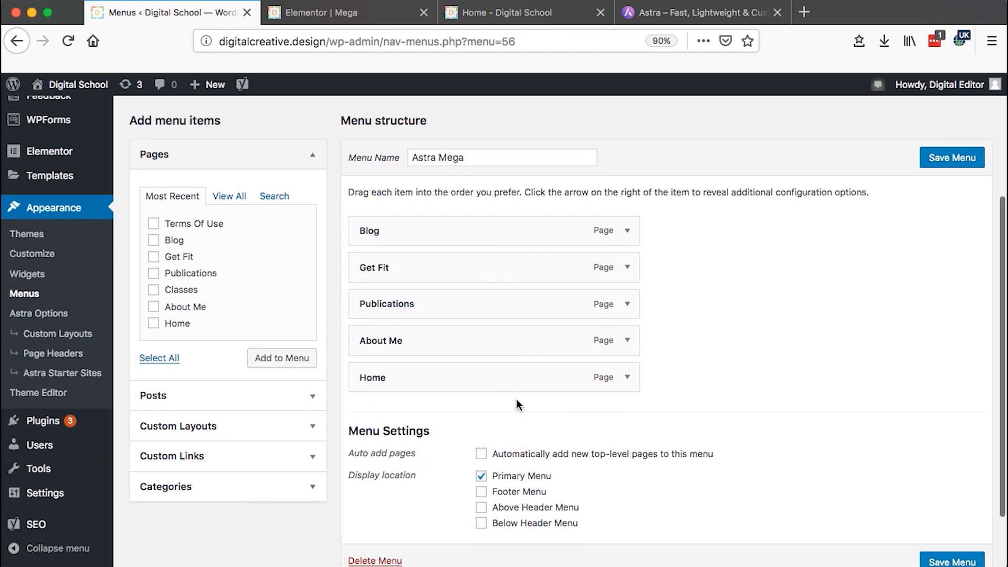
drag(506, 373, 499, 226)
drag(466, 310, 468, 381)
Step: Change the Get Fit item's navigation label to Contact
click(626, 377)
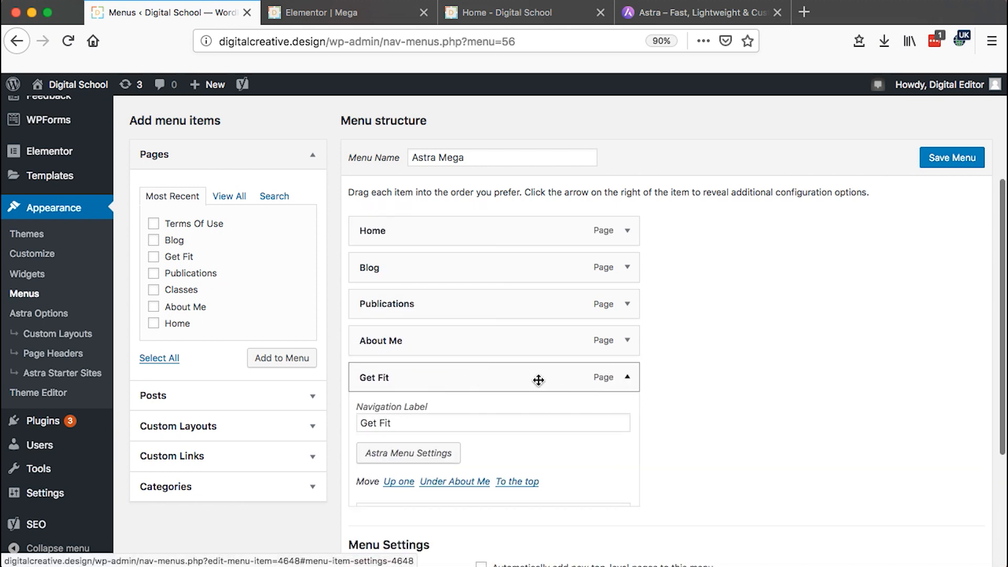
triple_click(395, 420)
text(Cr)
key(BackSpace)
key(BackSpace)
text(Contact)
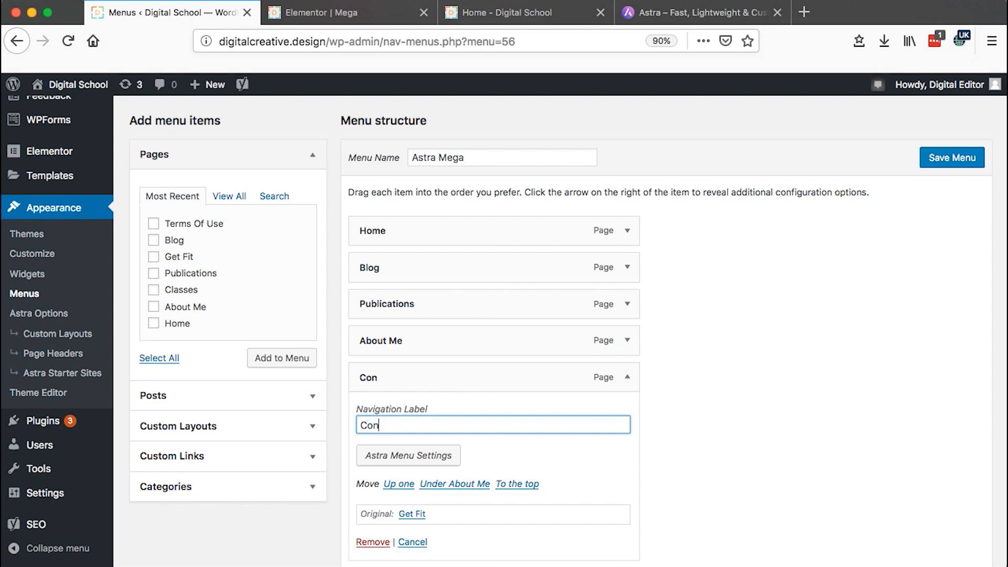
click(625, 378)
Step: Arrange the items as Home, About Me, Publications, Blog, Contact and save the Astra Mega menu
drag(490, 340, 466, 341)
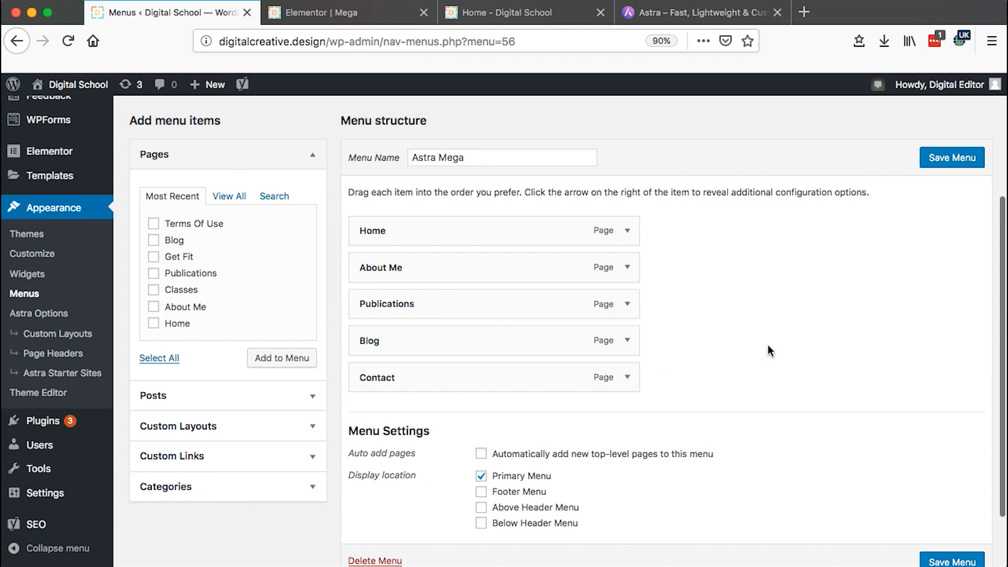
click(952, 158)
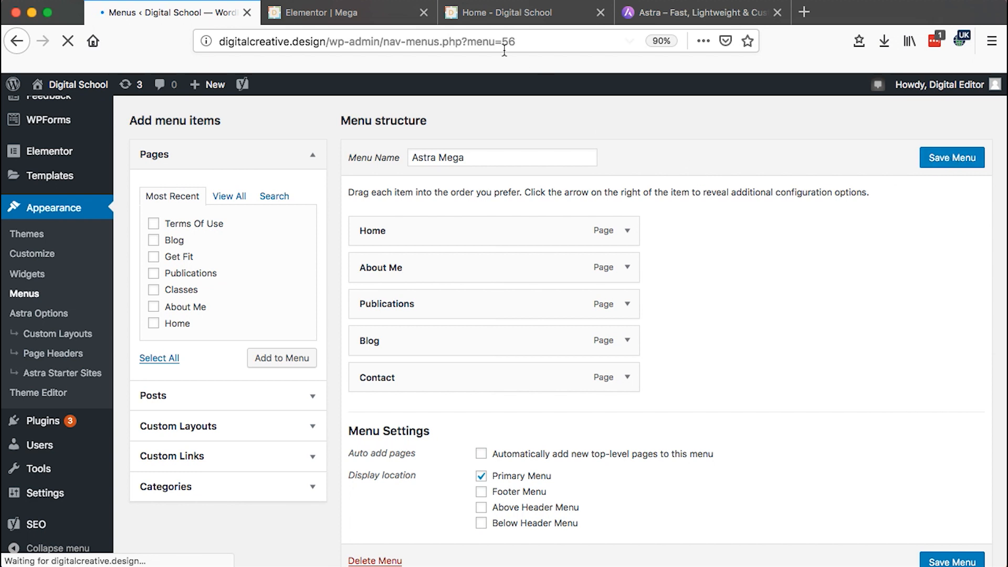
Step: Look at the About Me column layout on the homepage again and return to the Astra Mega menu structure
click(490, 14)
mouse_move(418, 154)
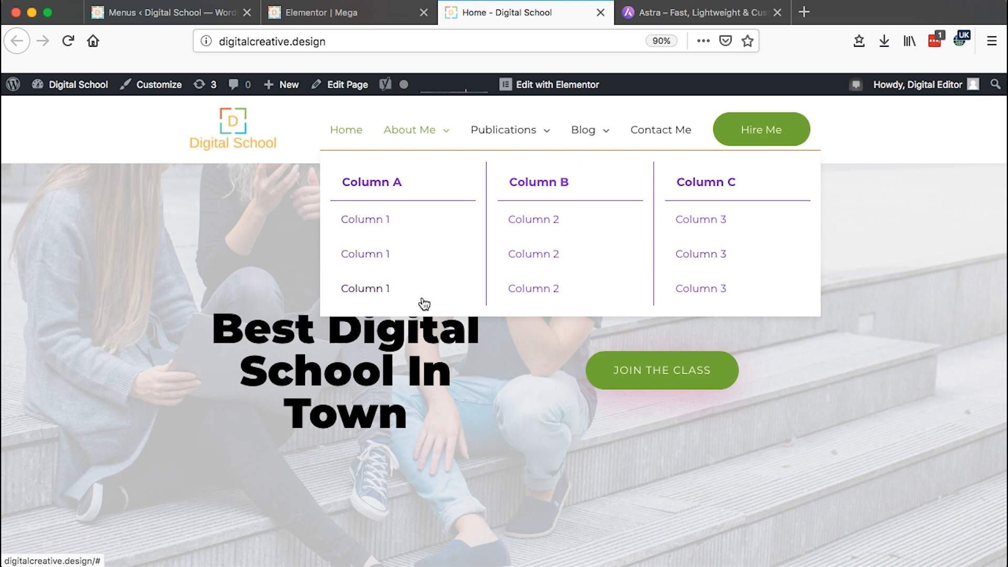
click(192, 14)
scroll(645, 292, down, 1)
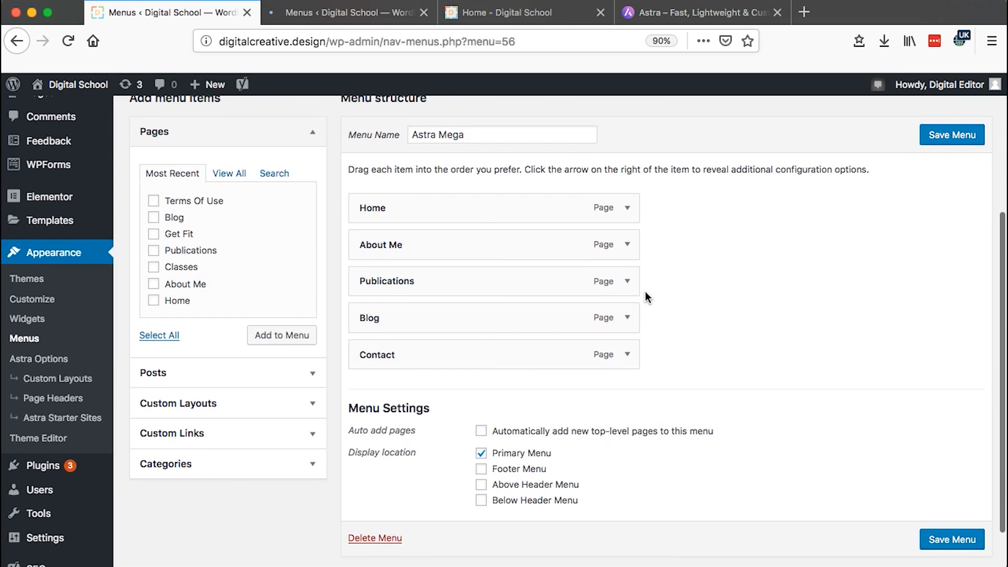
Step: Open the custom link options for adding items to the Astra Mega menu
scroll(323, 402, down, 2)
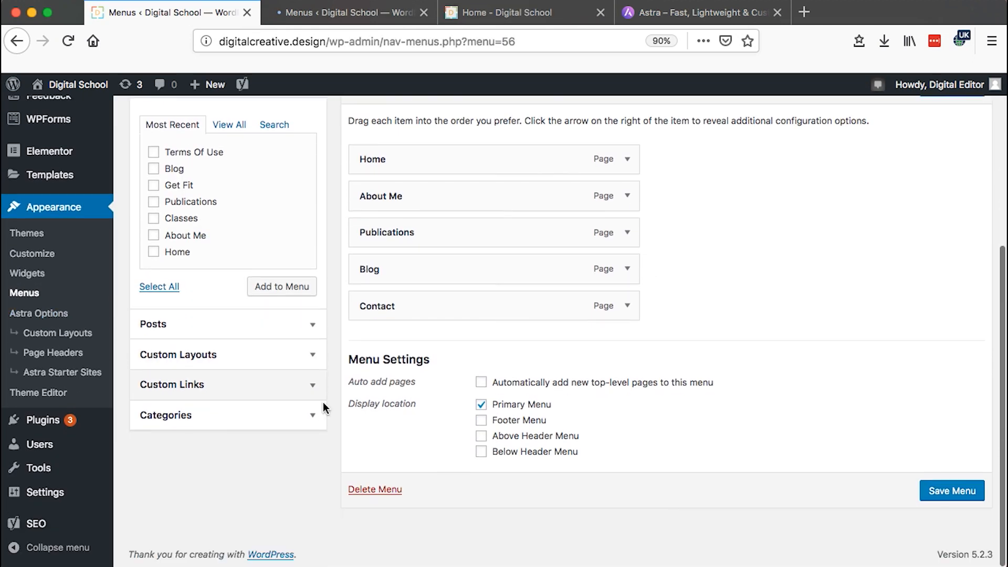
click(286, 386)
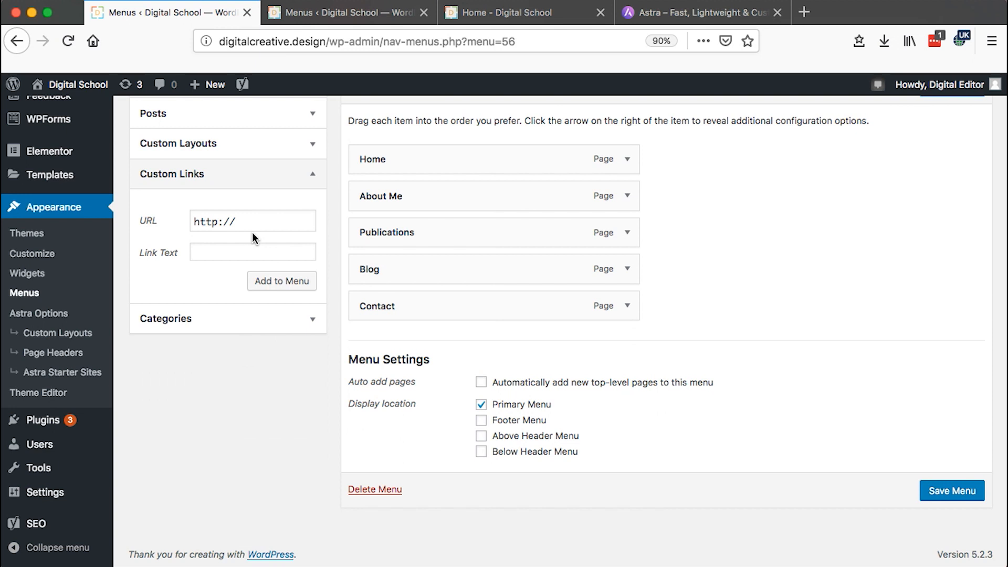
scroll(252, 234, up, 3)
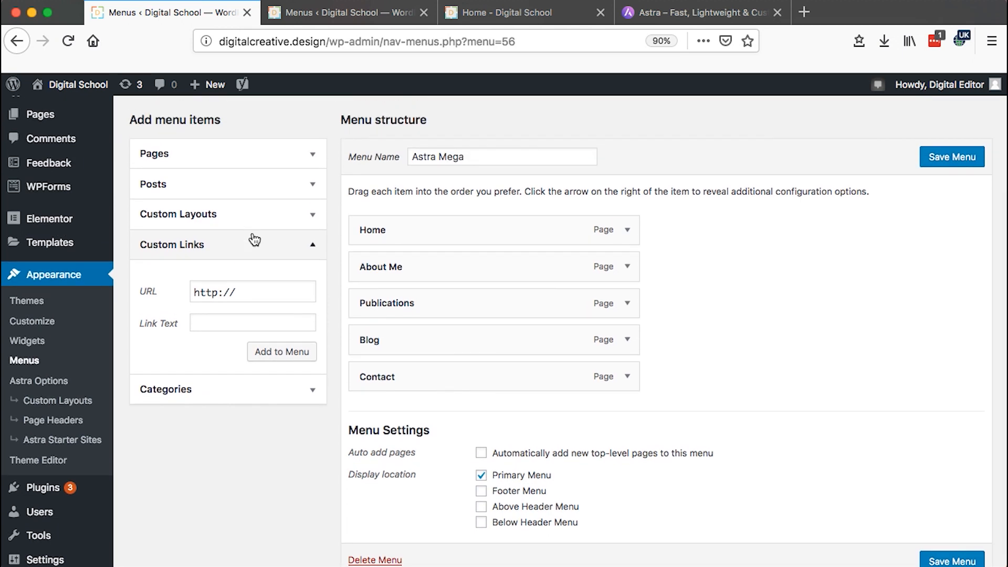
scroll(255, 240, up, 1)
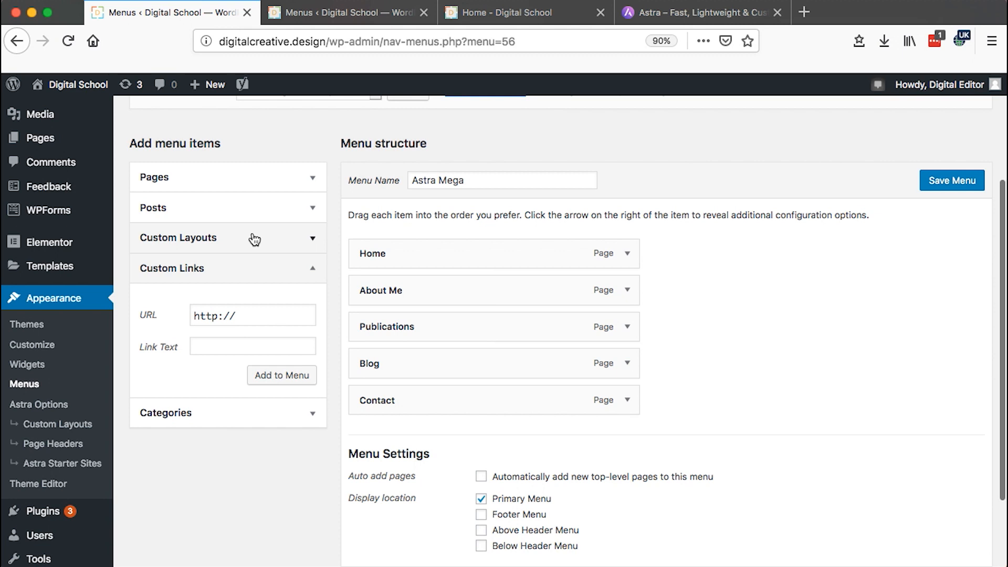
Step: Load the Main Menu for editing in the second Menus browser tab as a reference
click(317, 21)
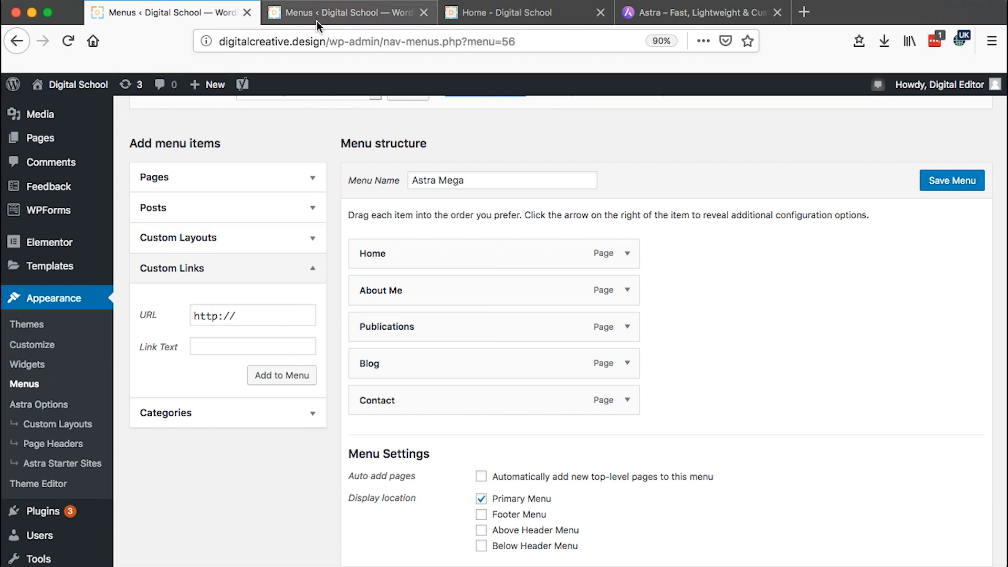
scroll(675, 344, down, 2)
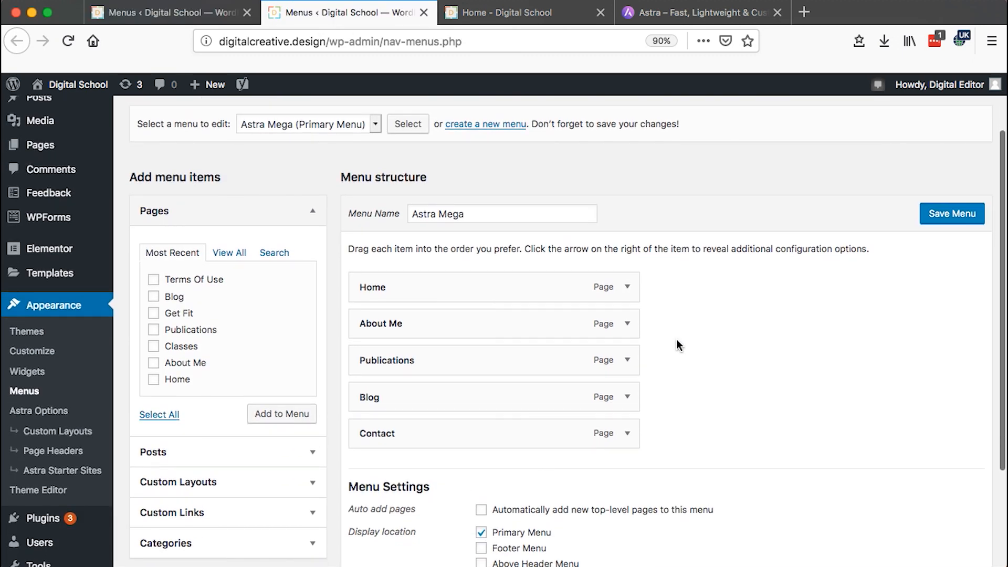
click(376, 148)
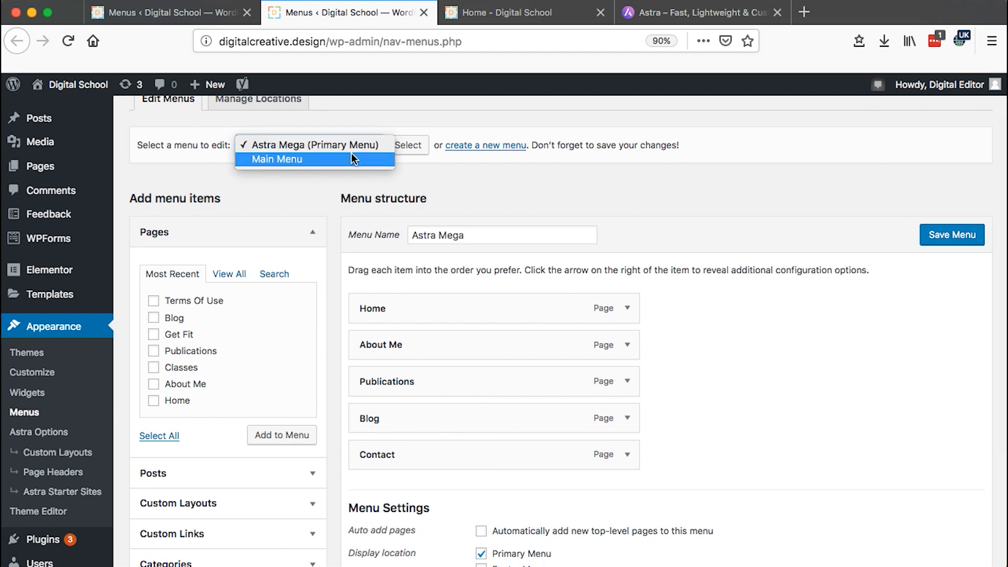
click(350, 157)
click(406, 149)
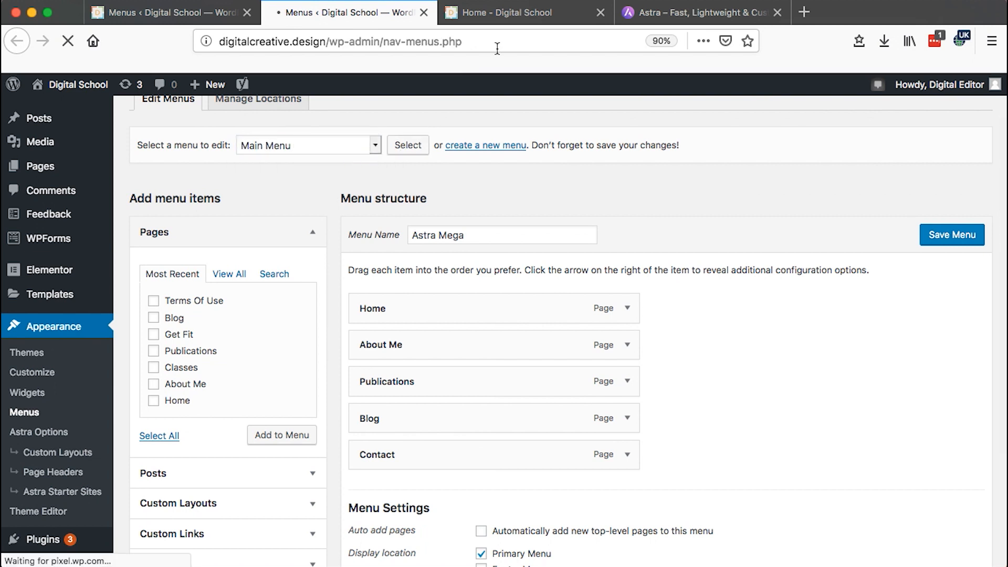
Step: Compare the About Me columns on the homepage with the nested column items in the Main Menu structure
click(499, 12)
mouse_move(552, 142)
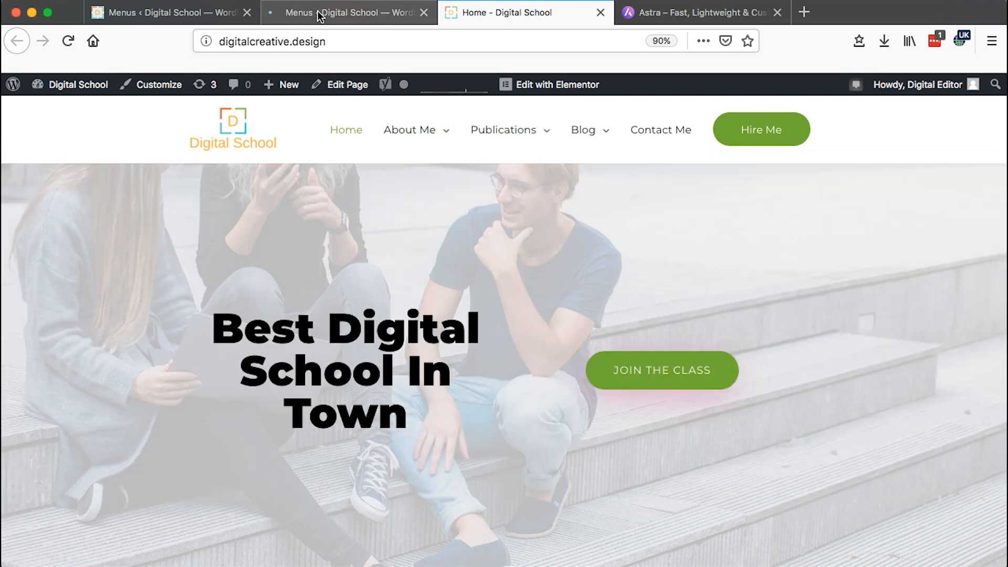
click(319, 14)
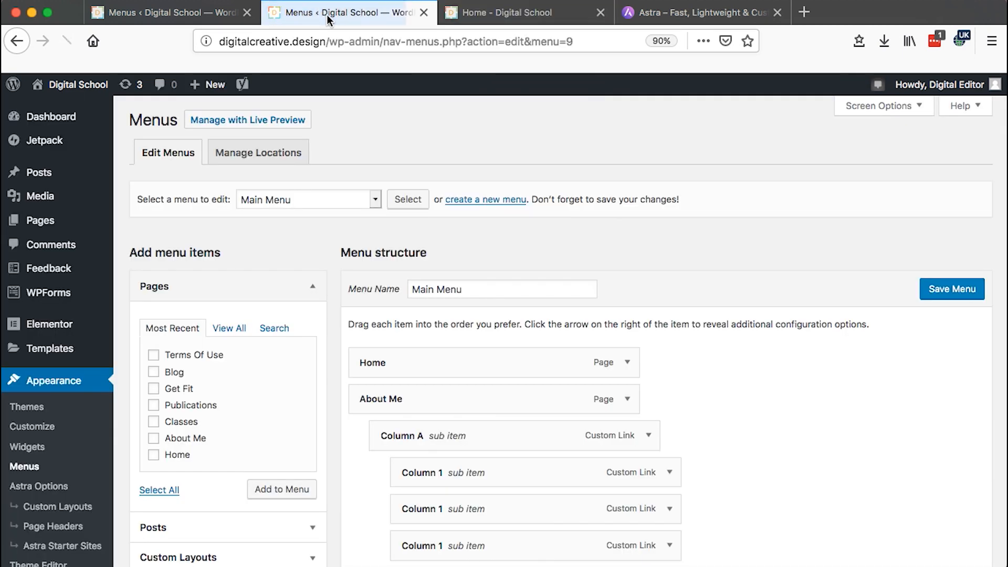
scroll(645, 203, down, 5)
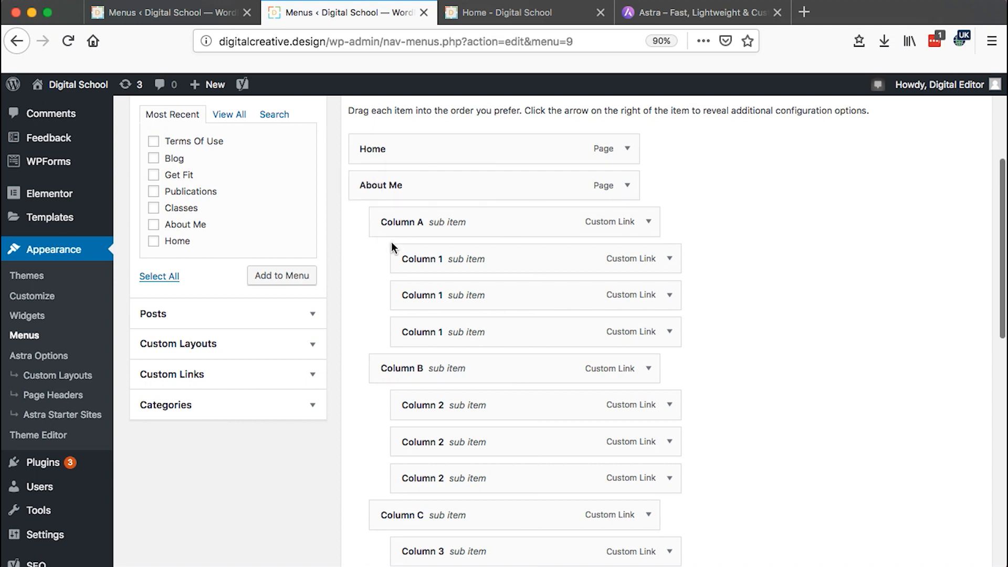
click(469, 18)
mouse_move(410, 133)
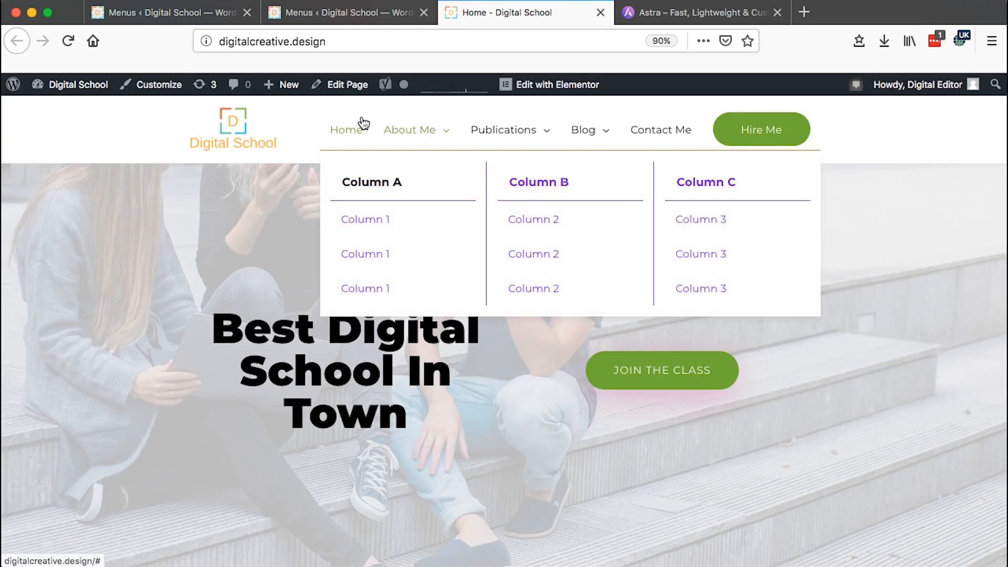
click(322, 14)
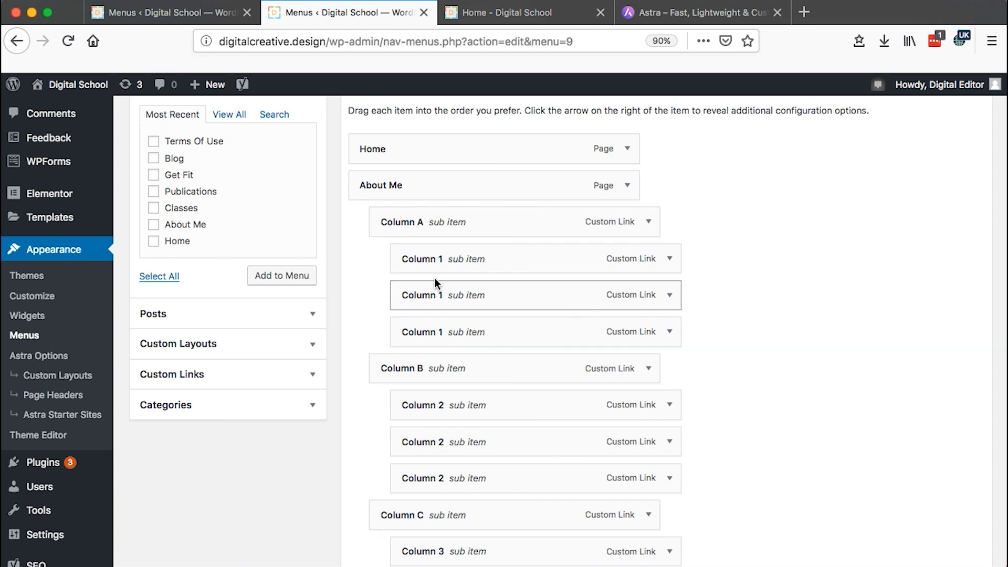
scroll(446, 418, down, 3)
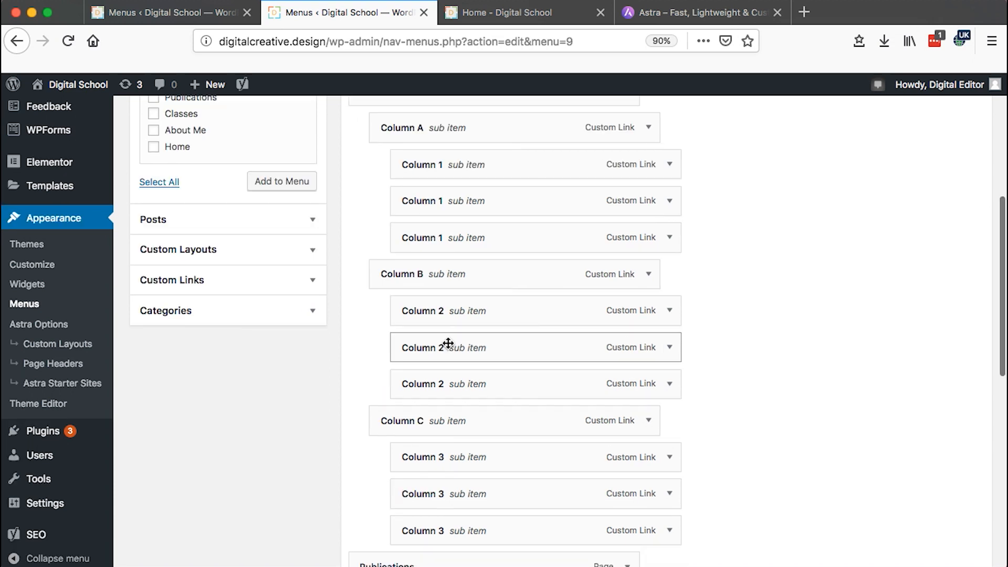
scroll(443, 381, down, 3)
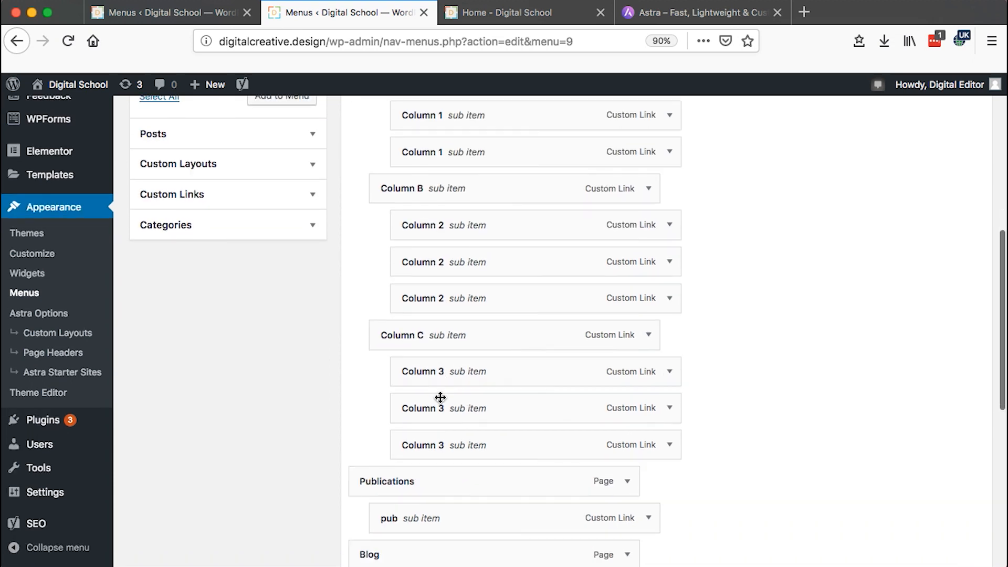
scroll(438, 446, up, 3)
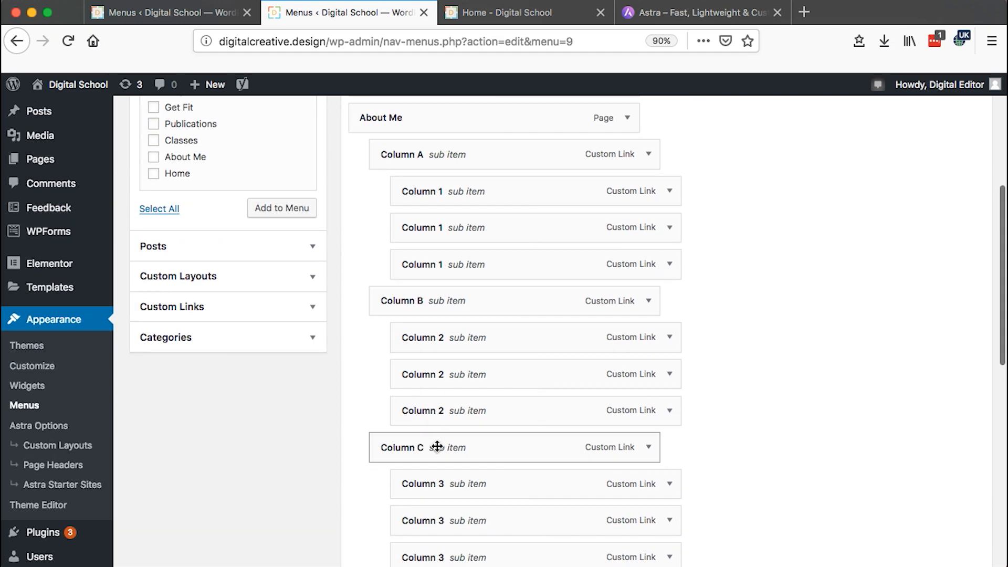
Step: Return to the Astra Mega menu and add a custom link with URL # and link text Column A
click(136, 8)
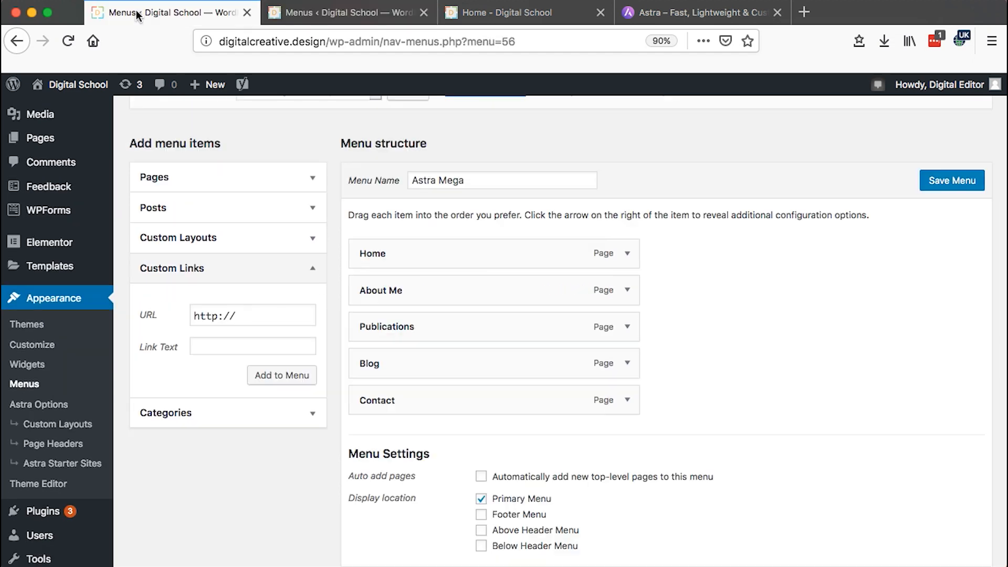
scroll(524, 335, down, 1)
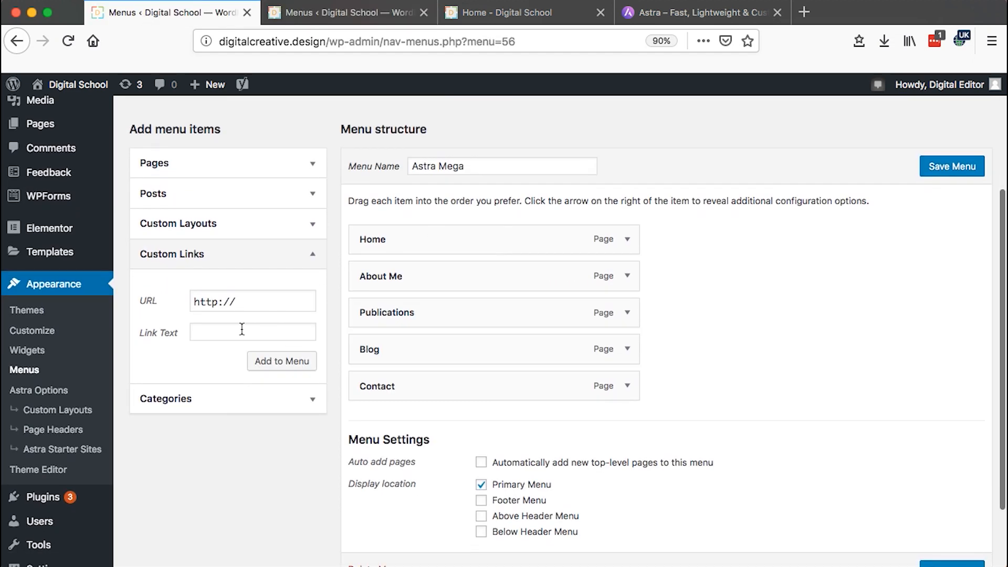
triple_click(231, 304)
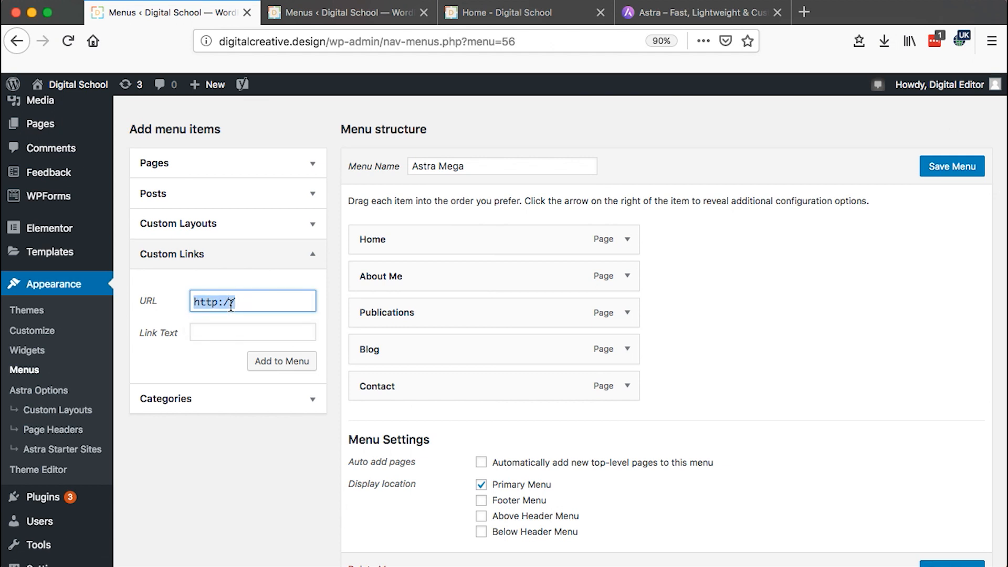
text(#)
click(225, 333)
click(225, 328)
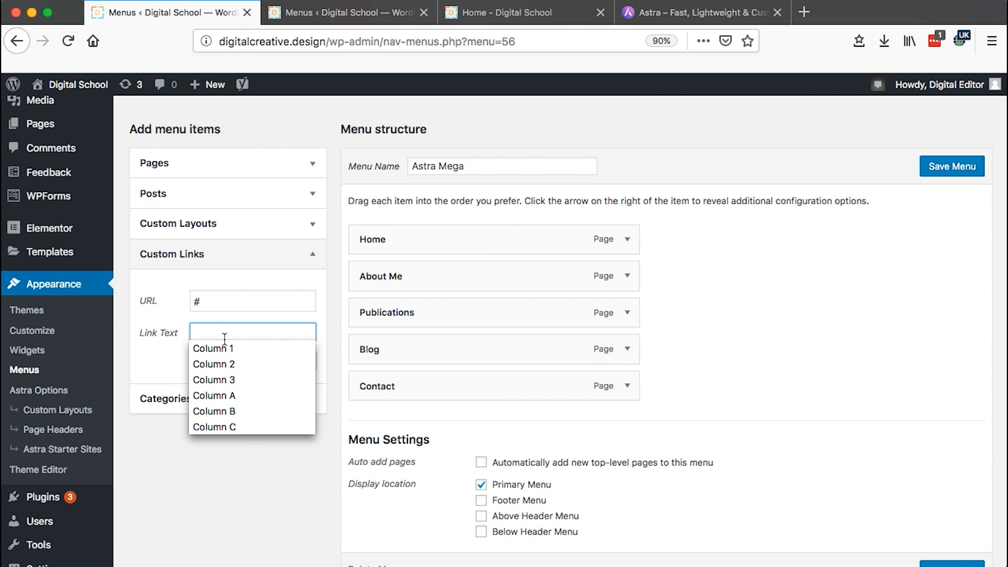
click(218, 396)
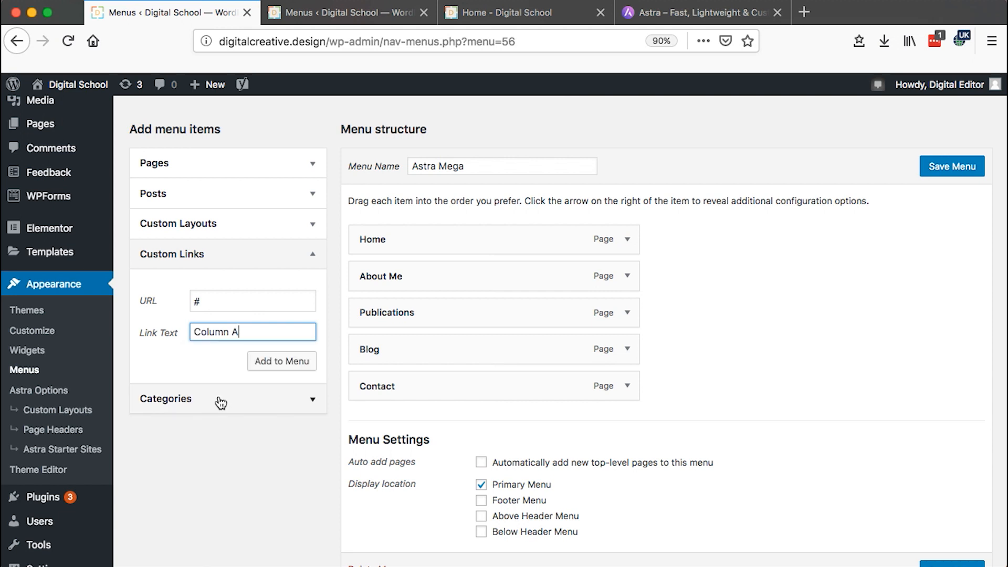
click(264, 372)
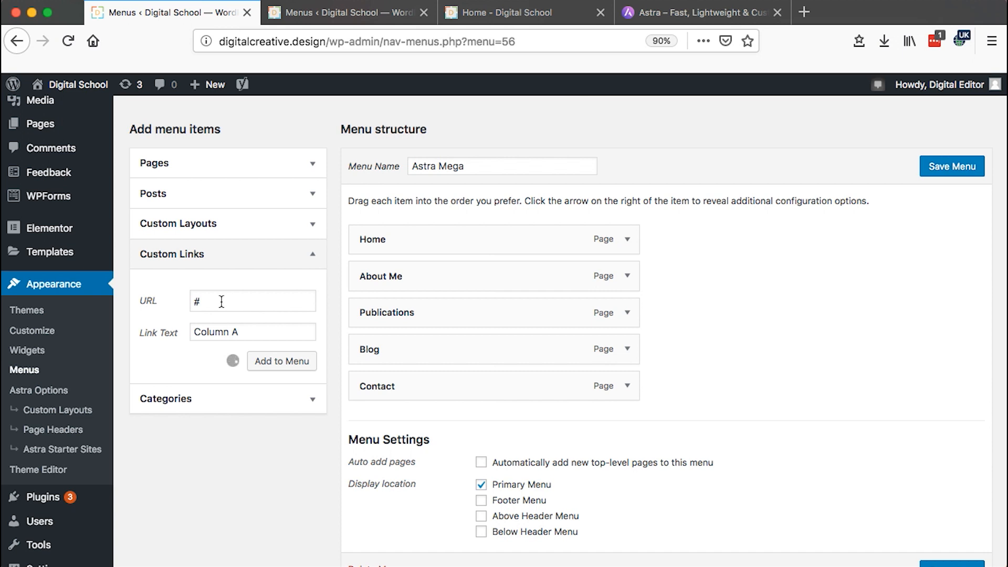
Step: Add a custom link with URL # and link text Column B to the menu
click(221, 301)
text(#)
key(Tab)
text(C)
click(217, 410)
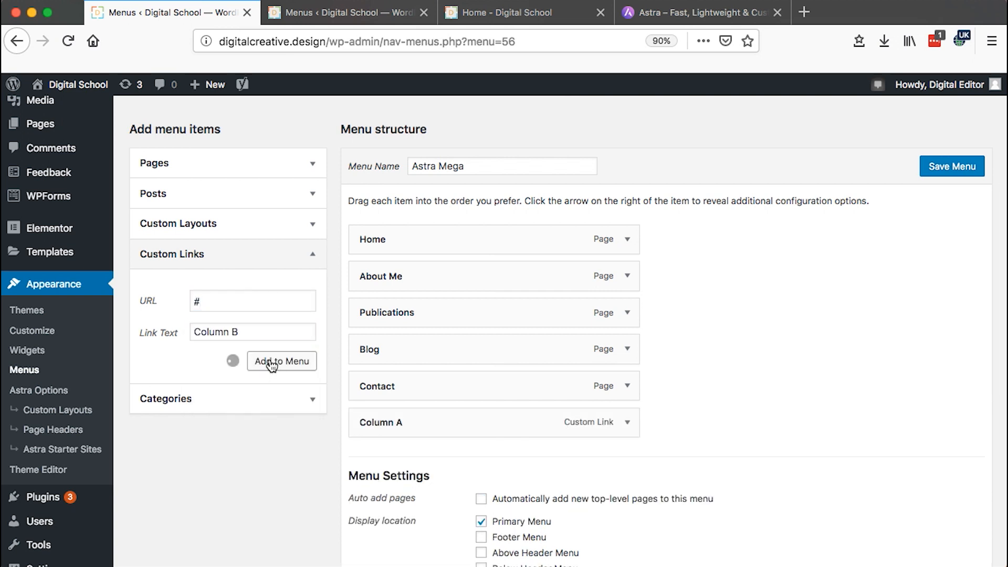
Step: Add a custom link with URL # and link text Column C to the menu
triple_click(235, 303)
text(#)
key(Tab)
text(C)
click(216, 425)
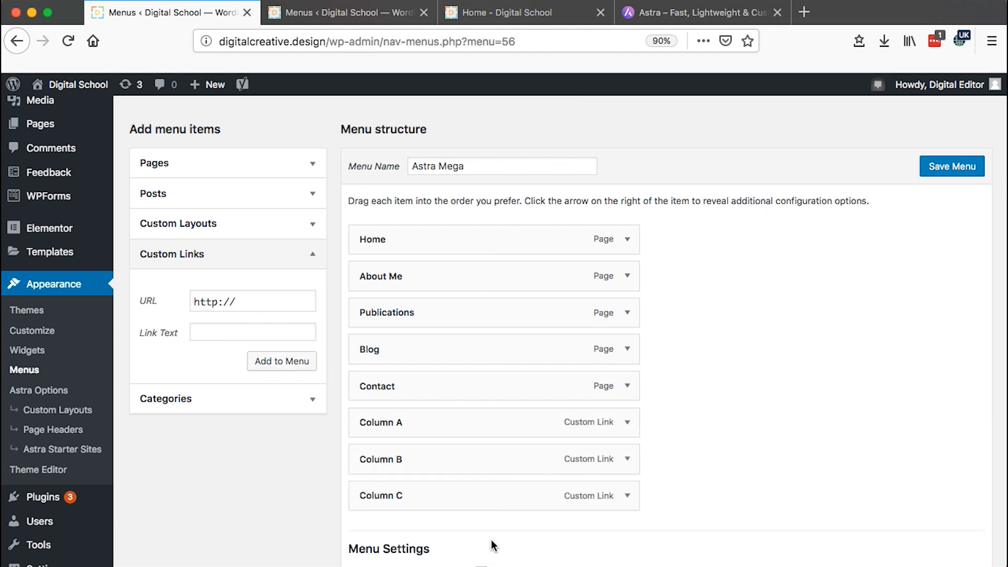
Step: Nest Column A, Column B and Column C in that order as sub items under About Me
drag(440, 423, 414, 317)
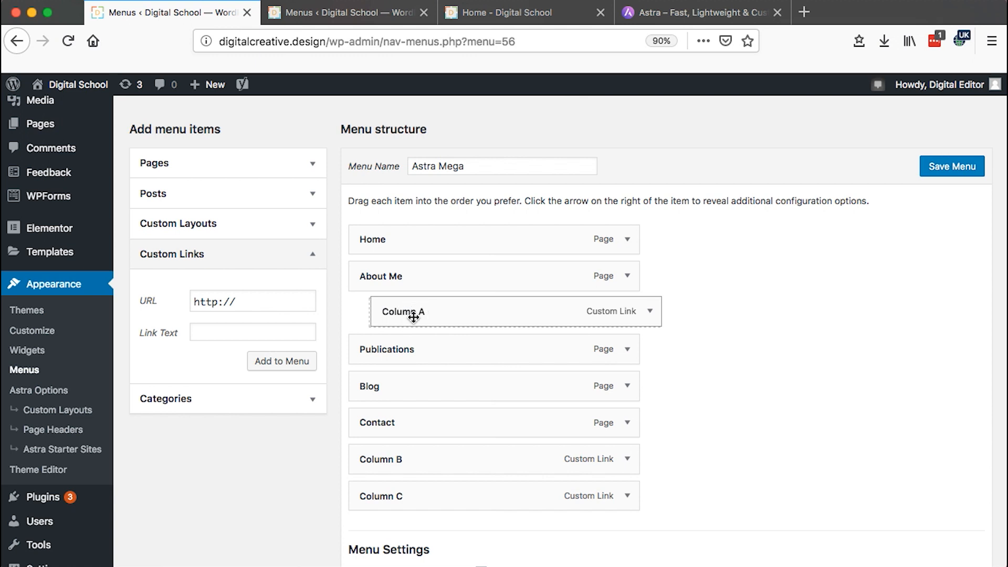
drag(414, 318, 414, 316)
drag(399, 459, 412, 353)
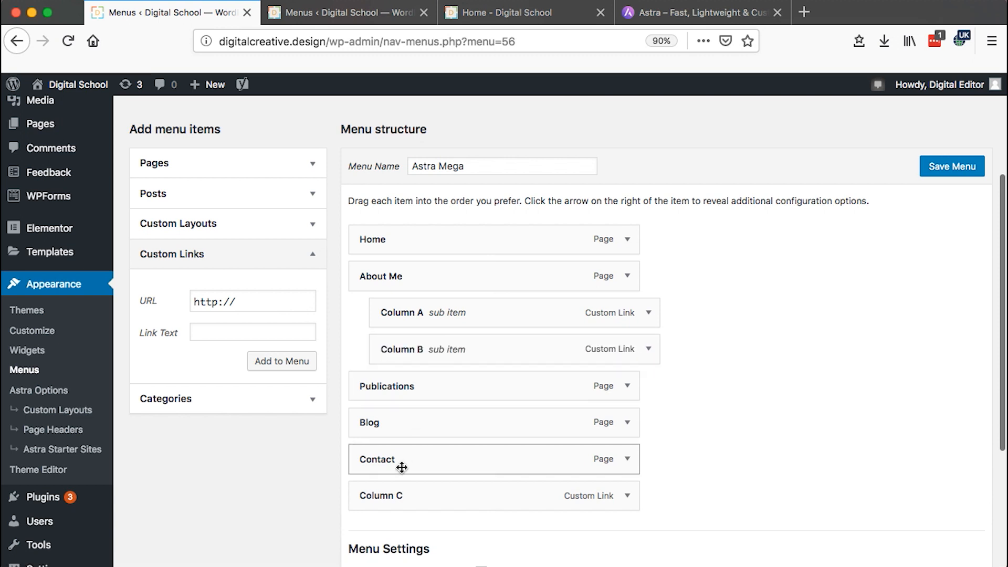
drag(396, 496, 425, 388)
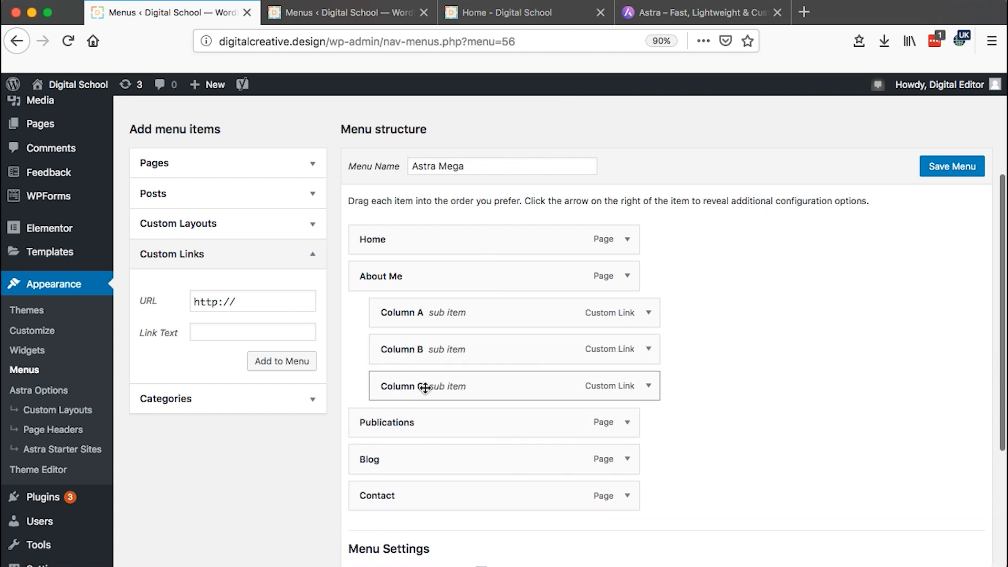
Step: Add three custom links with URL # and link text Column 1 to the menu
click(221, 298)
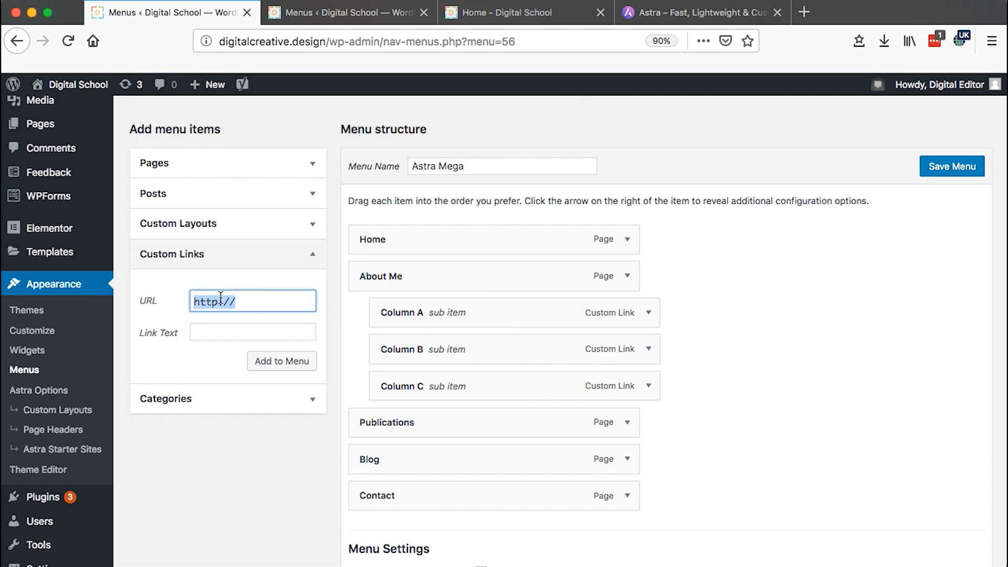
text(#)
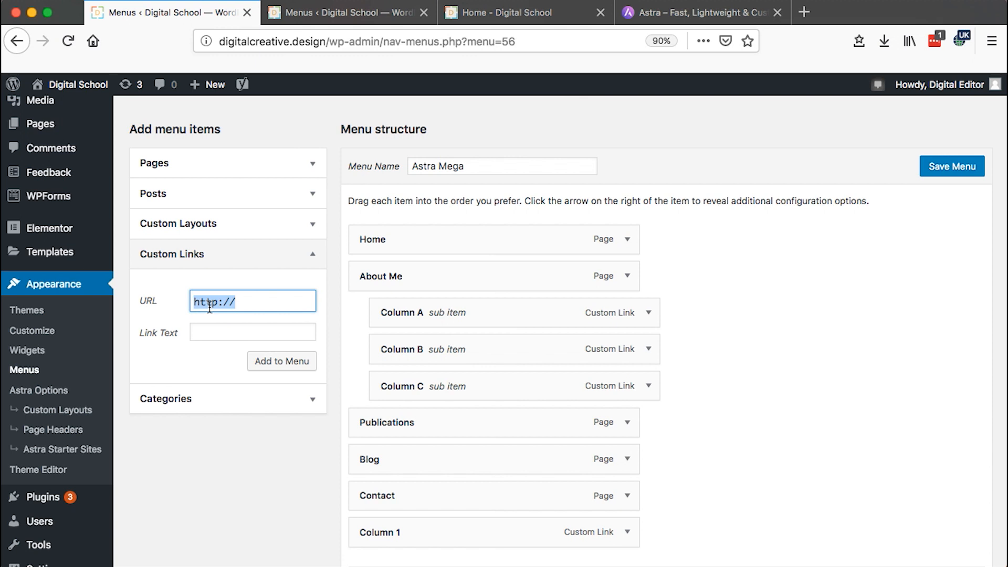
click(202, 338)
text(Column 1)
click(270, 361)
click(221, 307)
click(234, 330)
text(C)
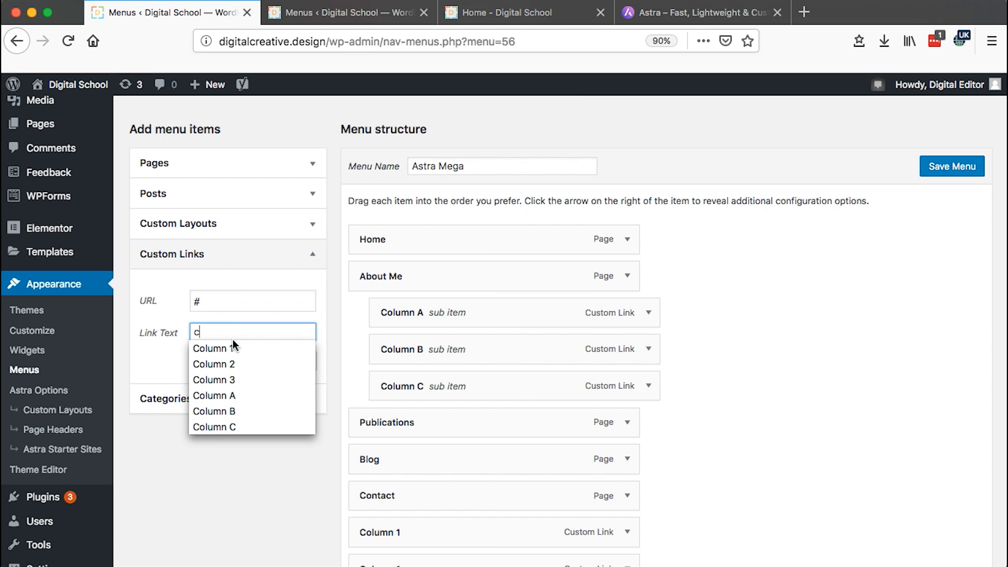
click(221, 349)
click(273, 367)
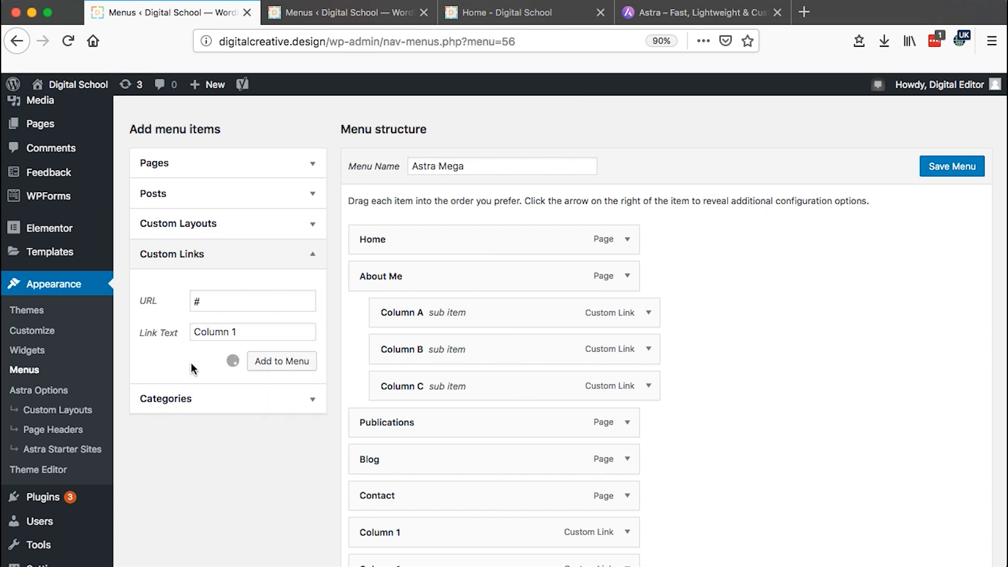
scroll(334, 428, down, 5)
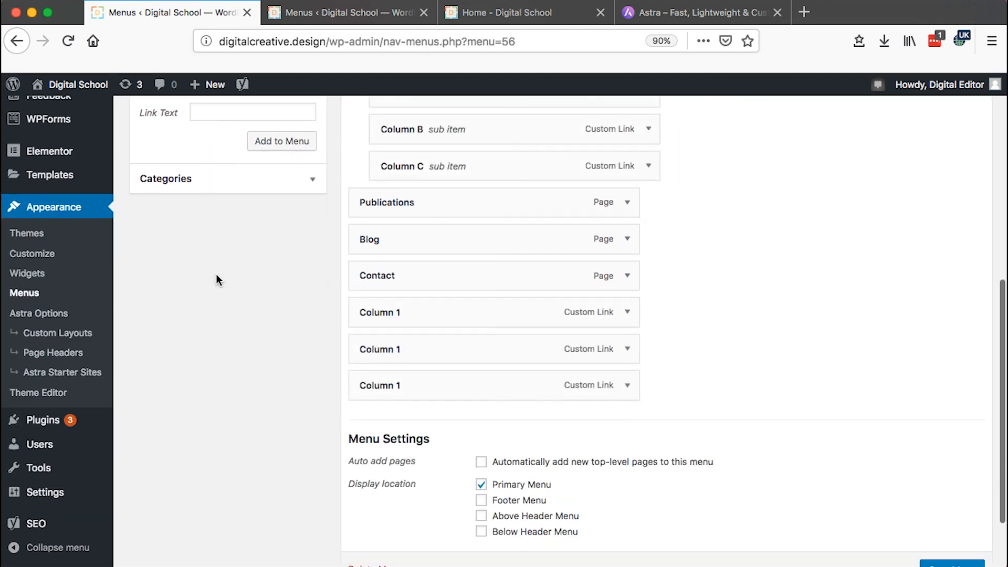
Step: Add a custom link with URL # and link text 2 to the menu
scroll(217, 275, up, 3)
click(221, 193)
triple_click(221, 193)
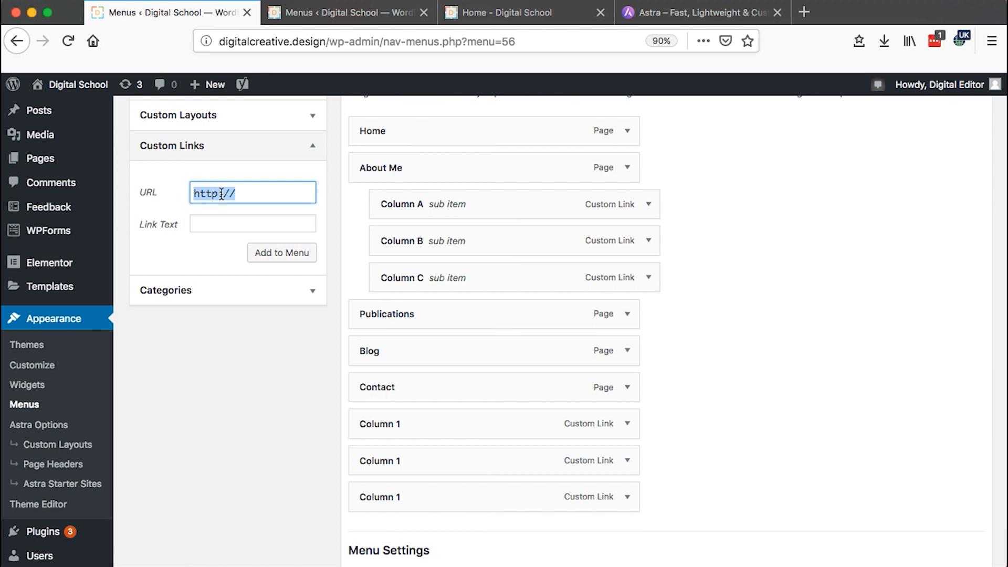
text(#)
click(216, 222)
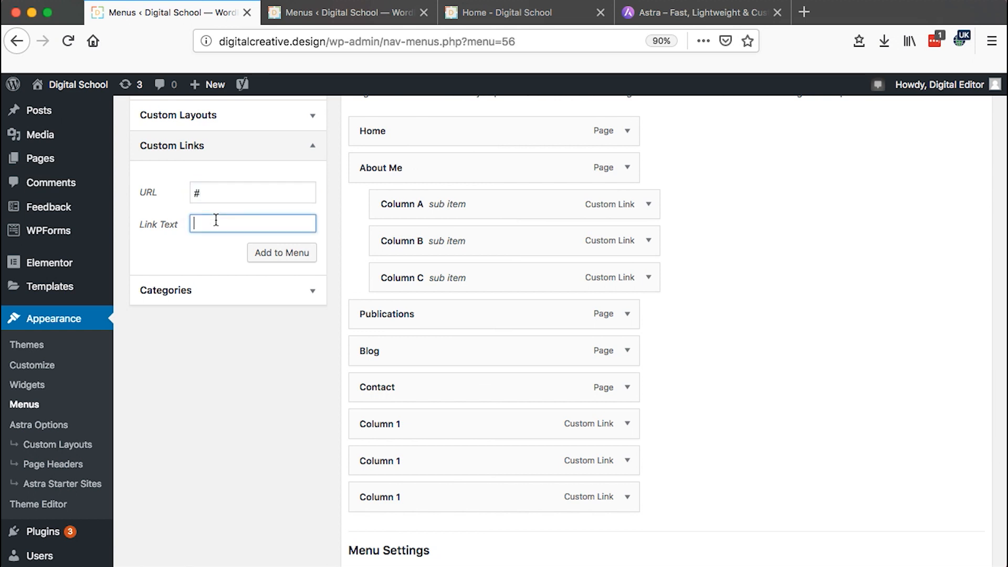
click(268, 256)
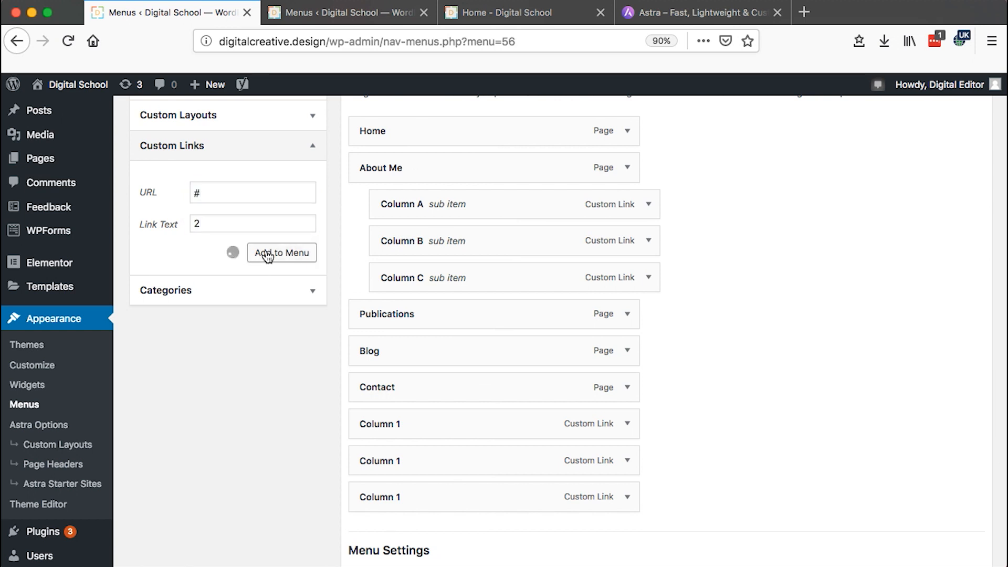
Step: Add a custom link with URL # and link text Column 2 to the menu
triple_click(234, 192)
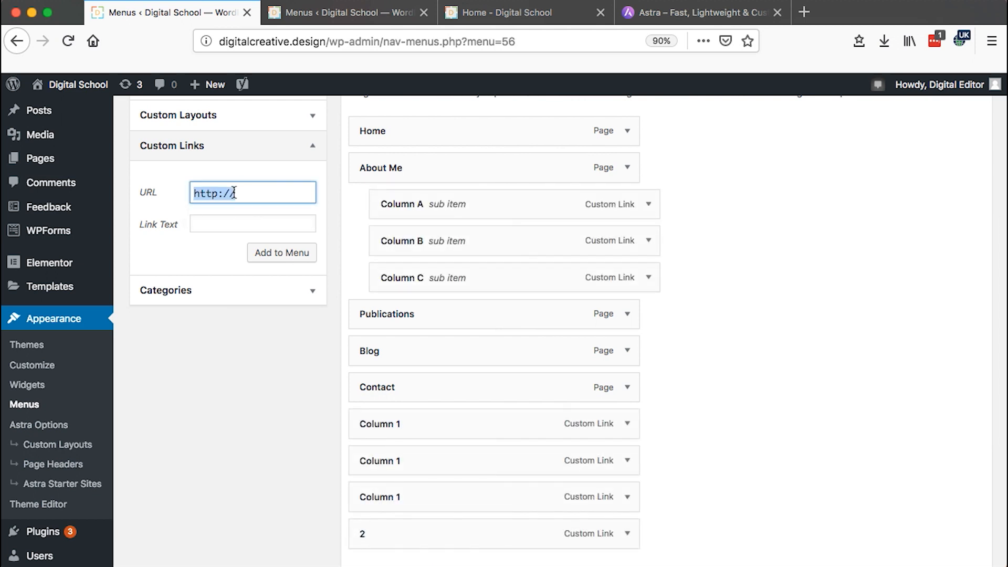
text(#)
click(228, 223)
text(Column 2)
click(282, 254)
Step: Change the navigation label of the custom link named 2 to Column 2
scroll(580, 450, down, 3)
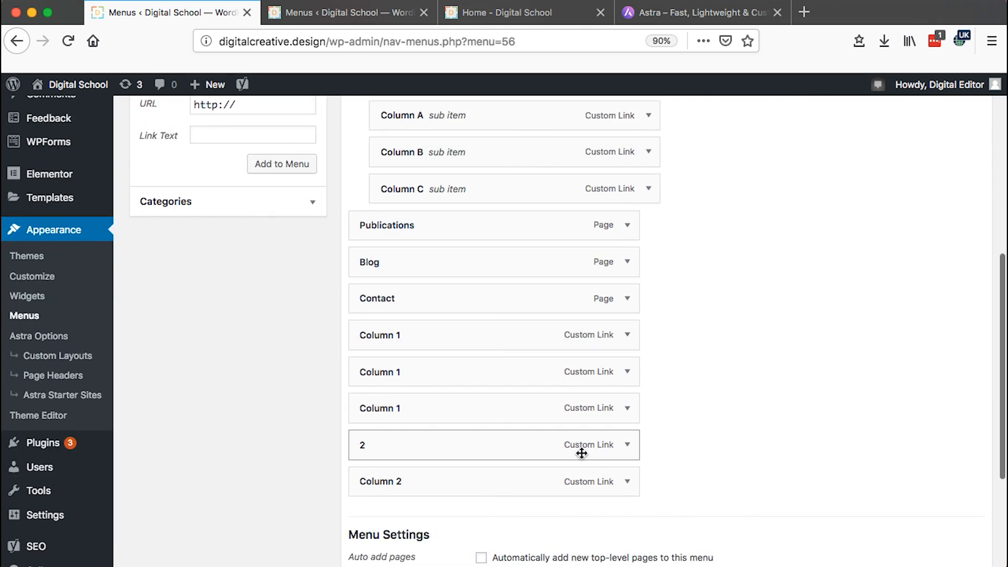
click(581, 445)
scroll(400, 534, down, 2)
text(2)
click(627, 367)
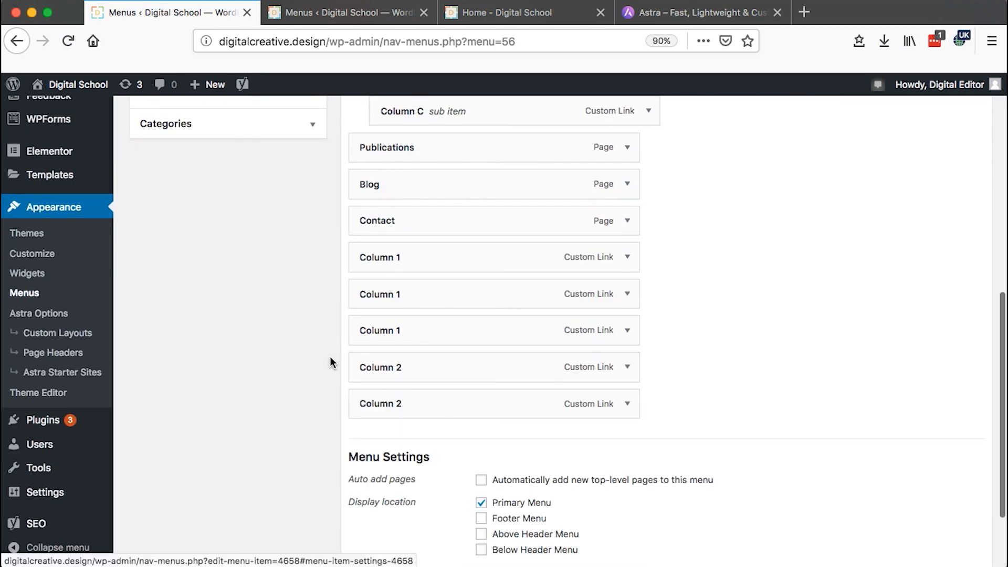
Step: Add one more custom link with URL # and link text Column 2 to the menu
scroll(330, 356, up, 3)
triple_click(221, 139)
text(#)
click(219, 172)
text(column 2)
click(273, 209)
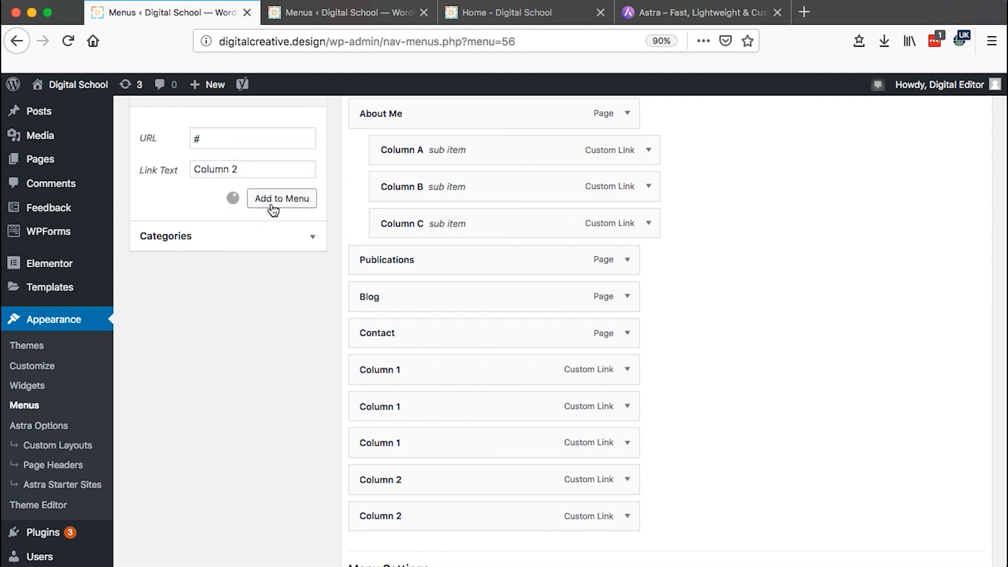
Step: Add three custom links with URL # and link text Column 3 to the menu
click(236, 141)
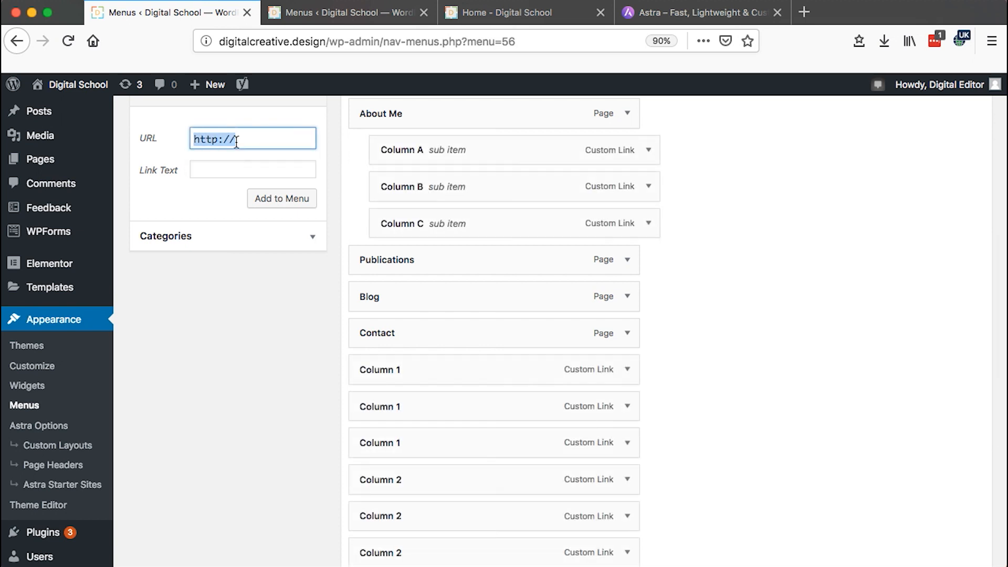
text(#)
click(227, 168)
text(Column 3)
click(270, 200)
click(218, 140)
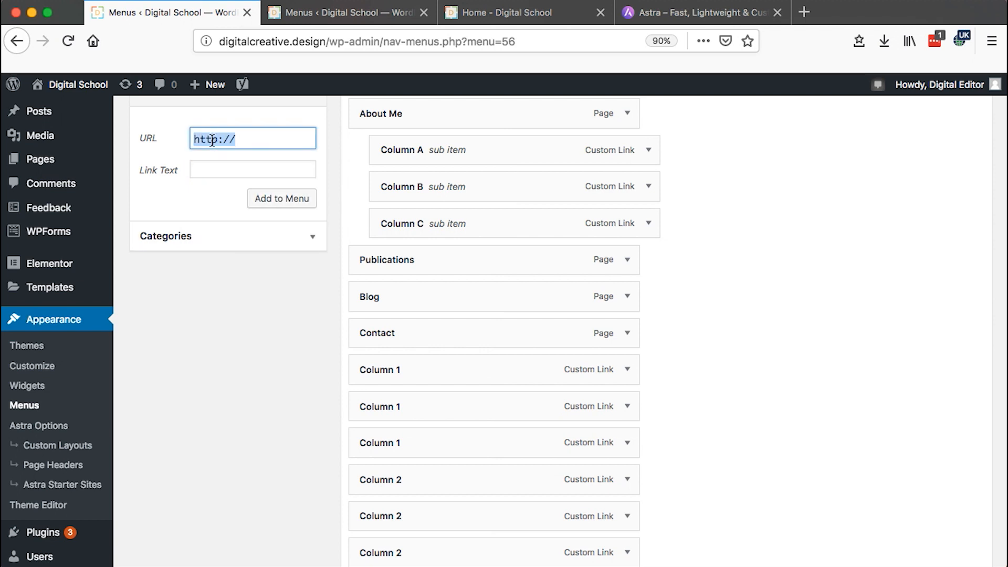
text(#)
key(Tab)
text(Column 3)
click(293, 202)
click(225, 141)
text(#)
click(214, 169)
text(Column 3)
click(273, 204)
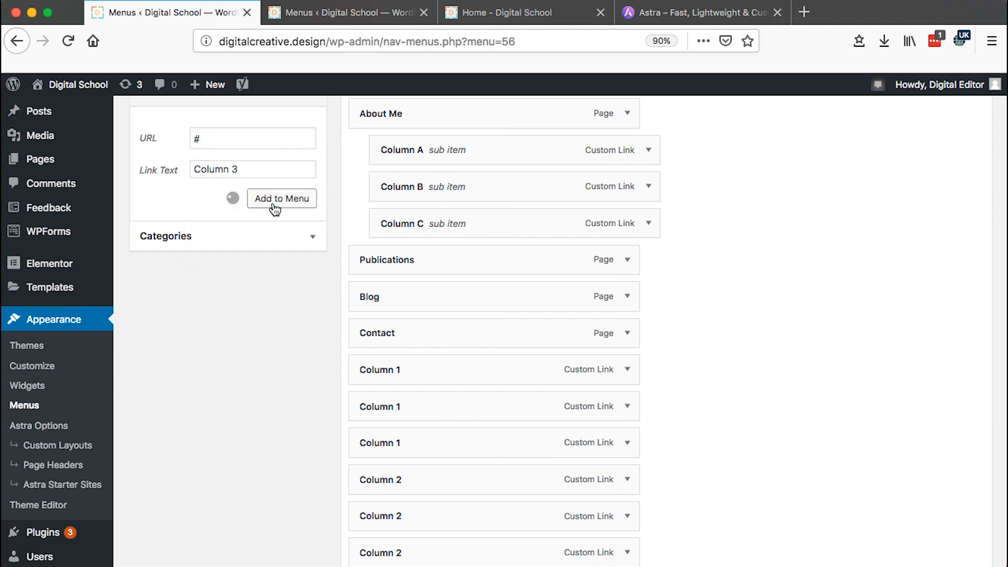
Step: Nest the three Column 1 links as sub items under Column A in the menu structure
scroll(353, 349, down, 3)
scroll(351, 347, up, 4)
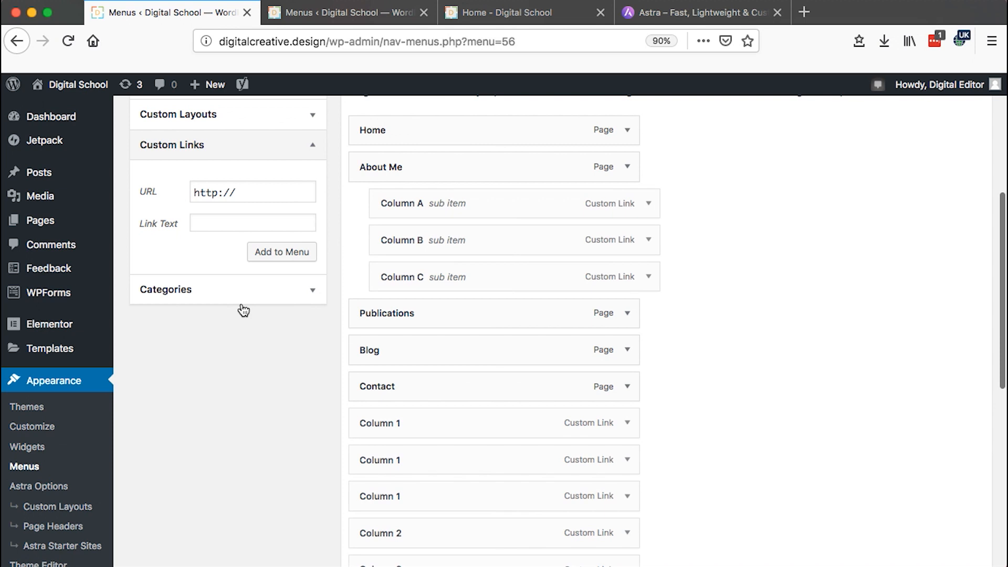
scroll(374, 336, down, 6)
scroll(374, 336, up, 4)
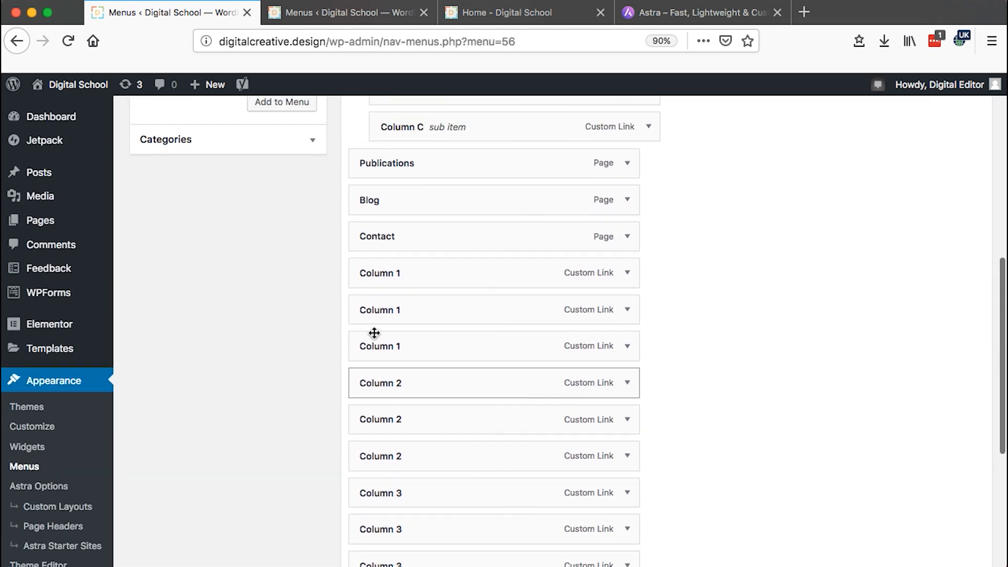
scroll(374, 332, up, 5)
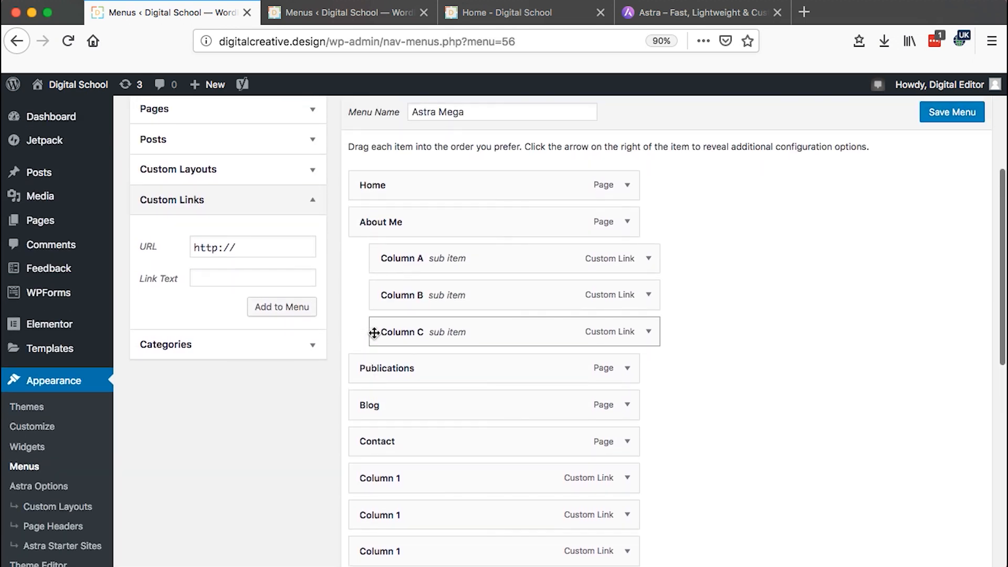
scroll(374, 333, up, 1)
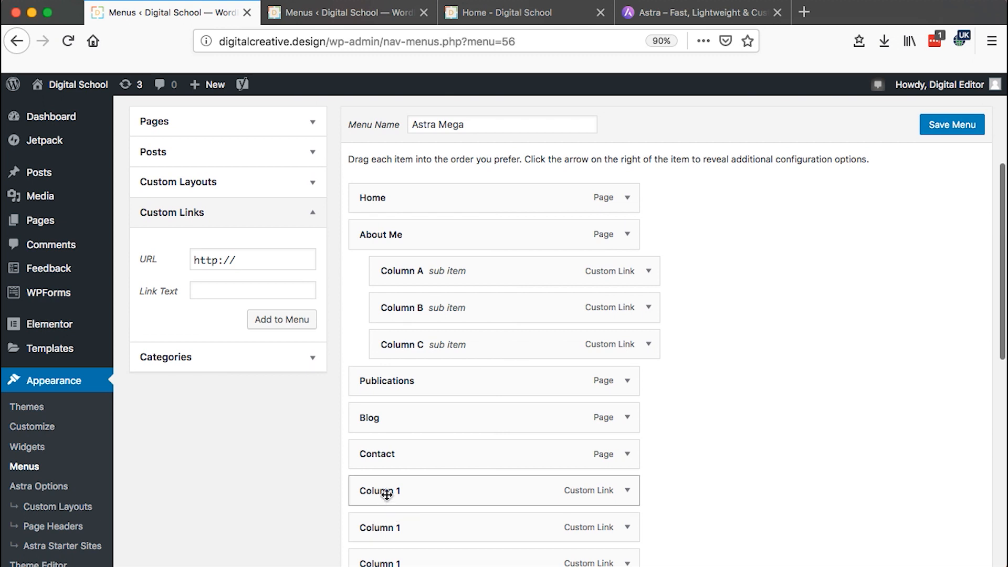
drag(387, 494, 431, 315)
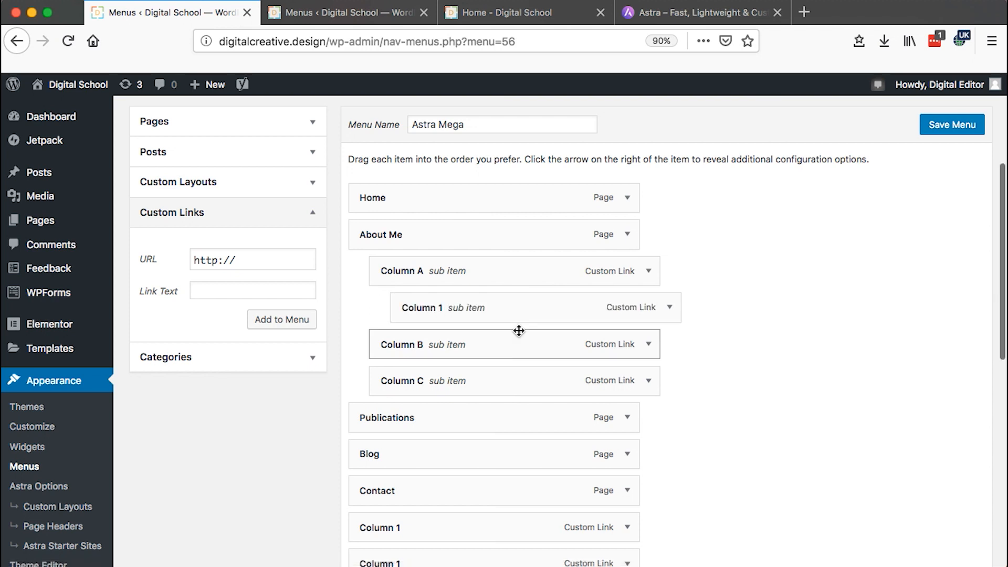
scroll(517, 331, down, 2)
drag(369, 466, 424, 290)
drag(405, 505, 420, 329)
Step: Nest the three Column 2 links as sub items under Column B
scroll(453, 395, down, 3)
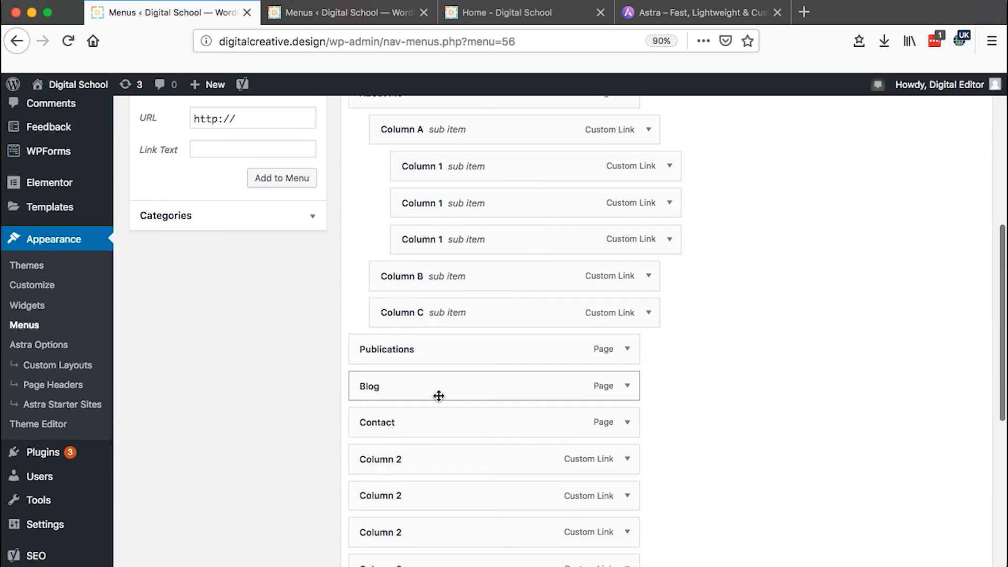
drag(371, 459, 438, 315)
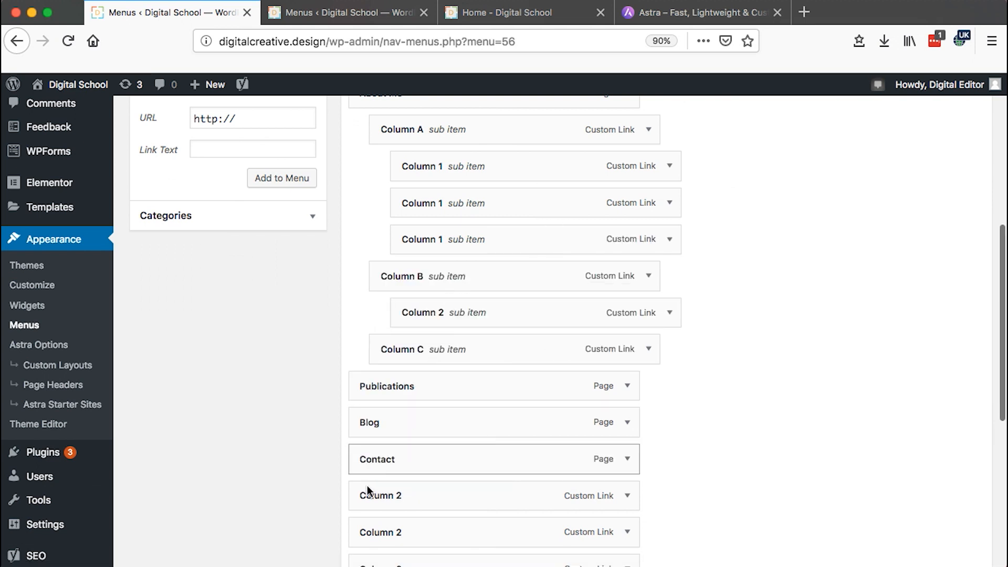
drag(387, 496, 420, 350)
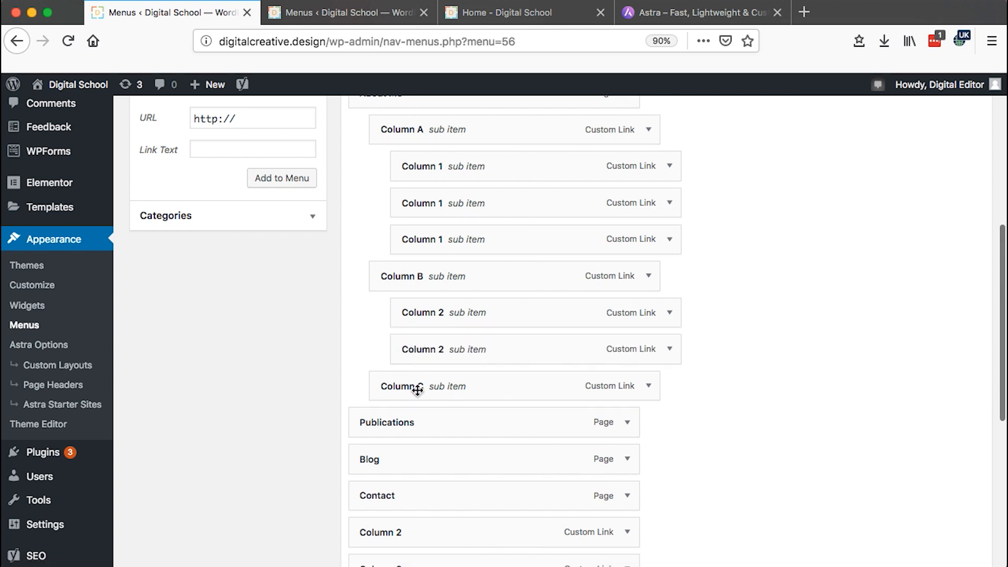
drag(409, 532, 457, 389)
Step: Nest the three Column 3 links as sub items under Column C
scroll(457, 389, down, 3)
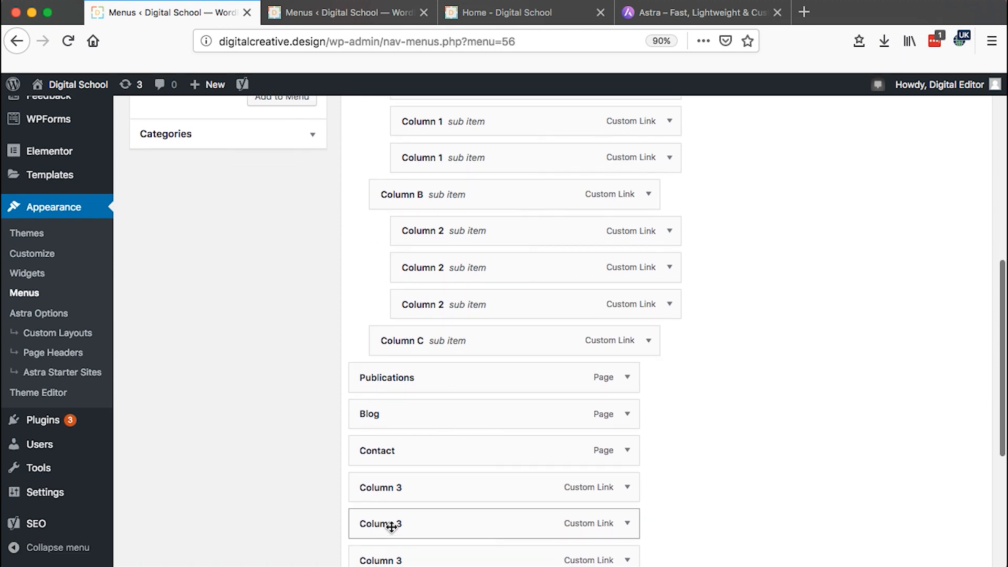
drag(396, 484, 435, 387)
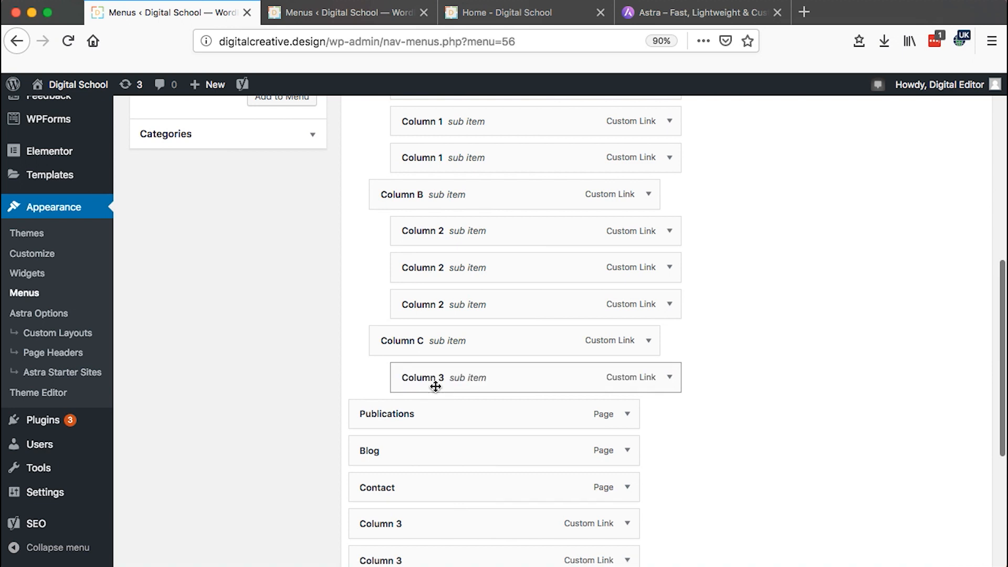
drag(421, 528, 465, 418)
drag(414, 565, 459, 442)
mouse_move(457, 428)
mouse_down()
mouse_move(462, 441)
mouse_move(473, 439)
mouse_up()
Step: Check the nested structure under About Me and save the Astra Mega menu
scroll(491, 419, up, 3)
scroll(491, 419, up, 5)
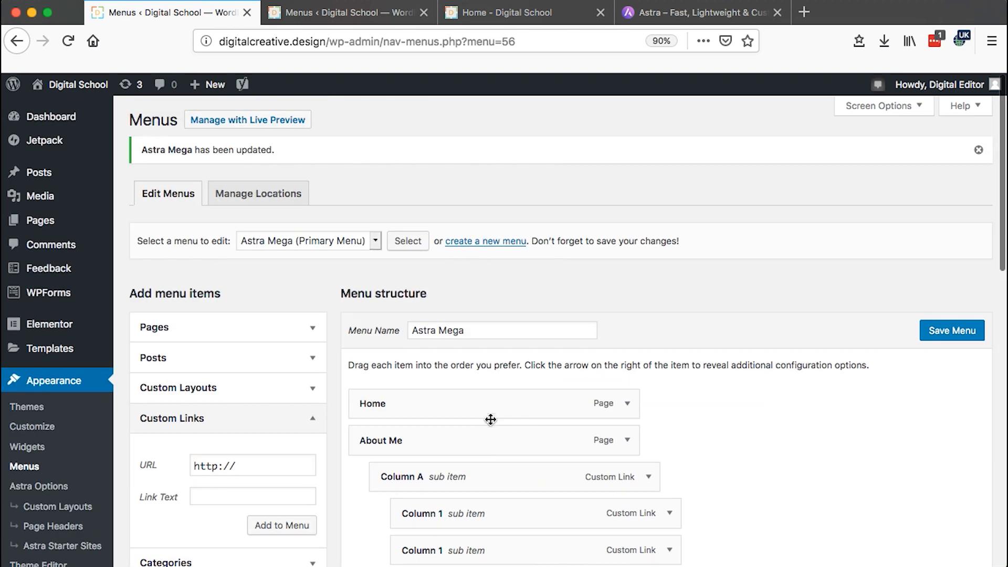
scroll(491, 419, down, 9)
scroll(491, 420, up, 7)
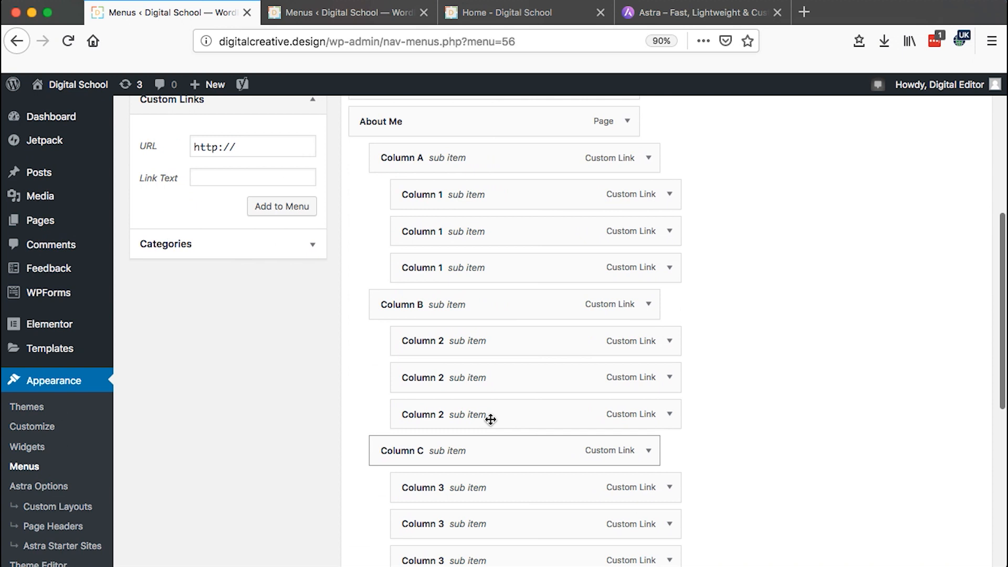
scroll(535, 408, down, 1)
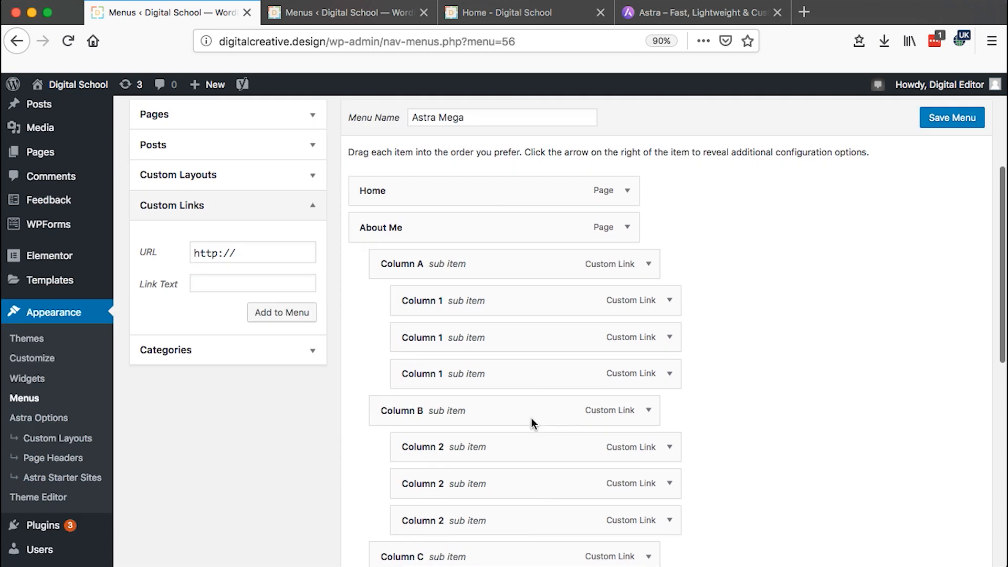
scroll(534, 421, up, 1)
click(951, 184)
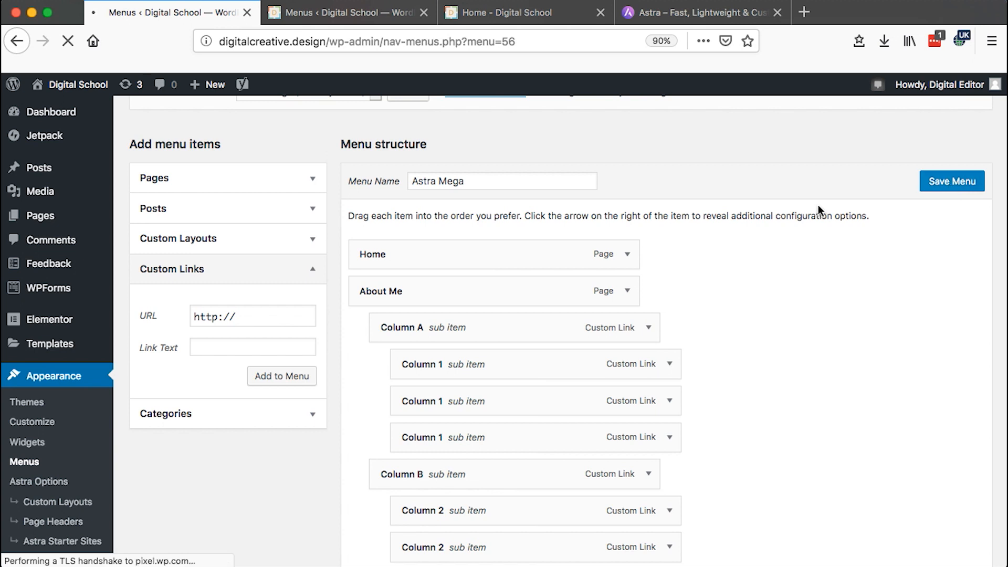
Step: Open the live site in a new browser tab and examine the About Me submenus for Column A, Column B and Column C
key(super+3)
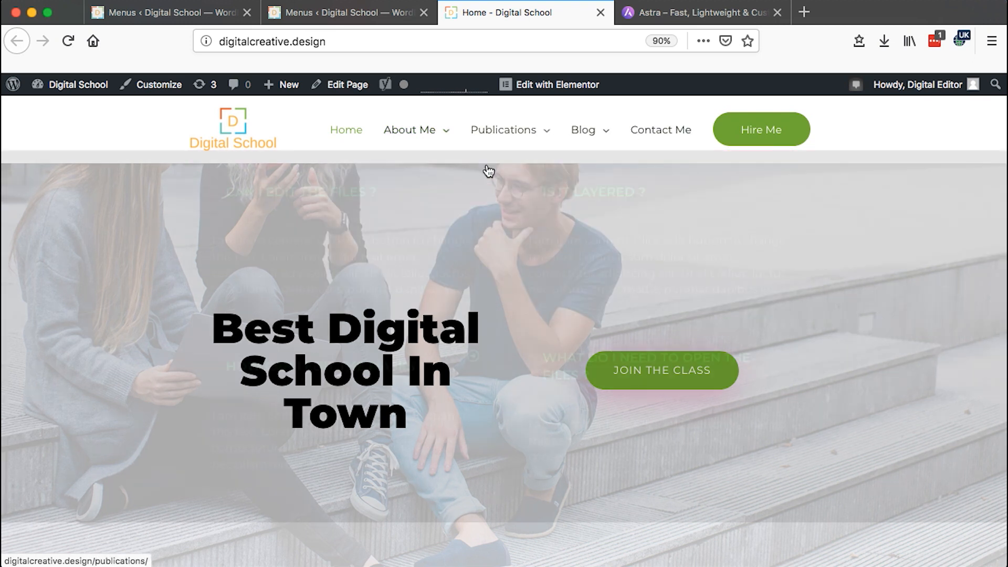
click(487, 152)
scroll(481, 197, up, 15)
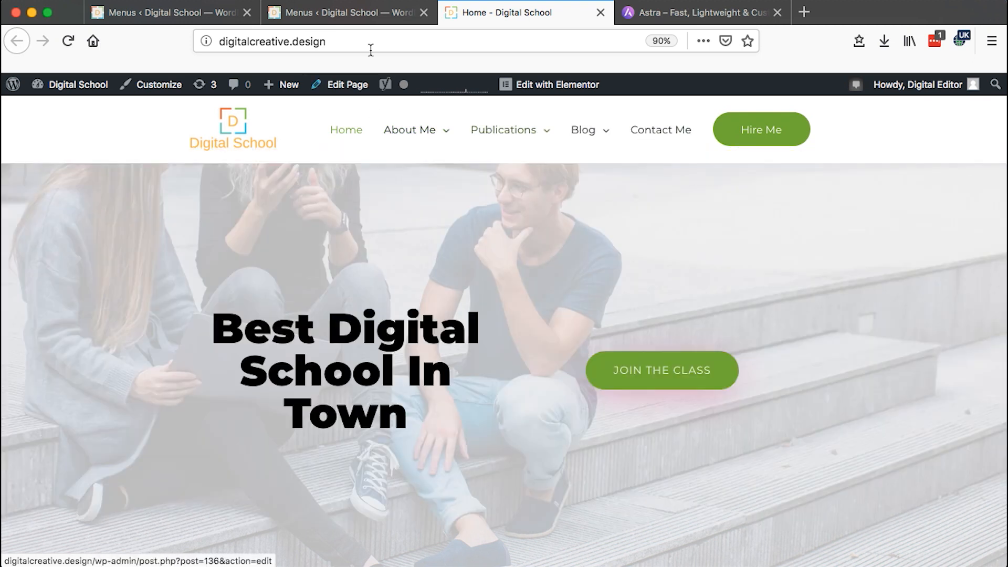
click(311, 14)
mouse_move(74, 98)
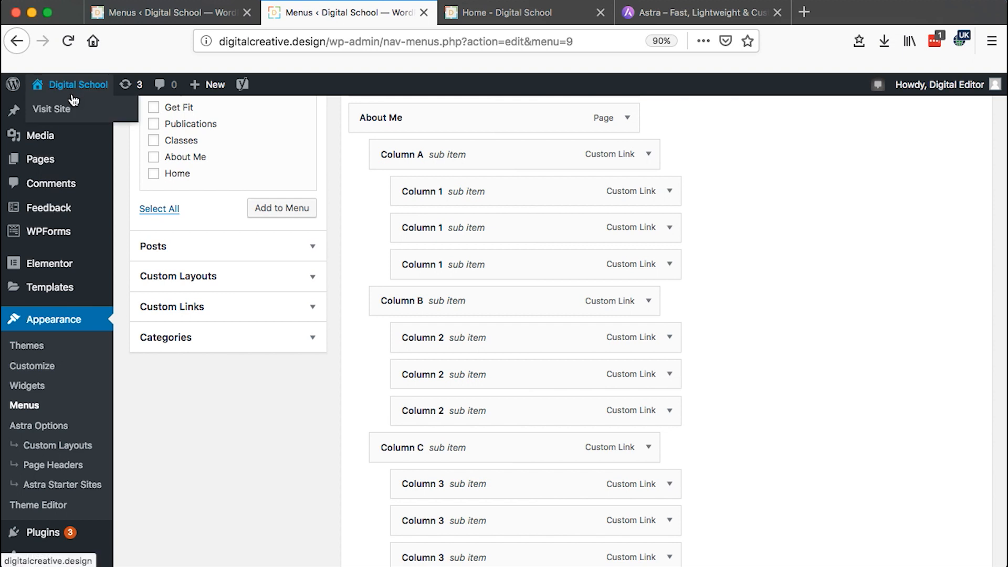
super+click(68, 108)
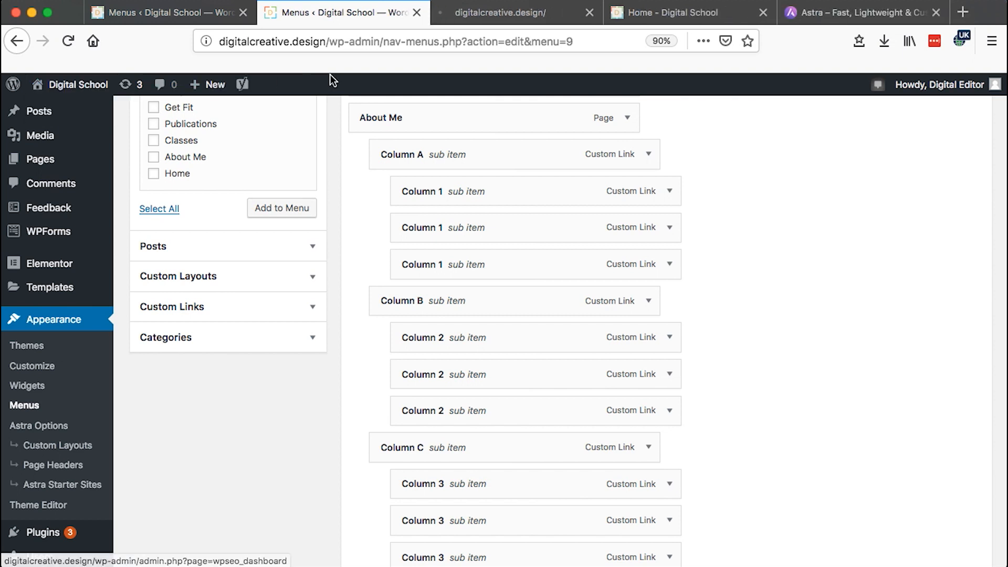
click(478, 12)
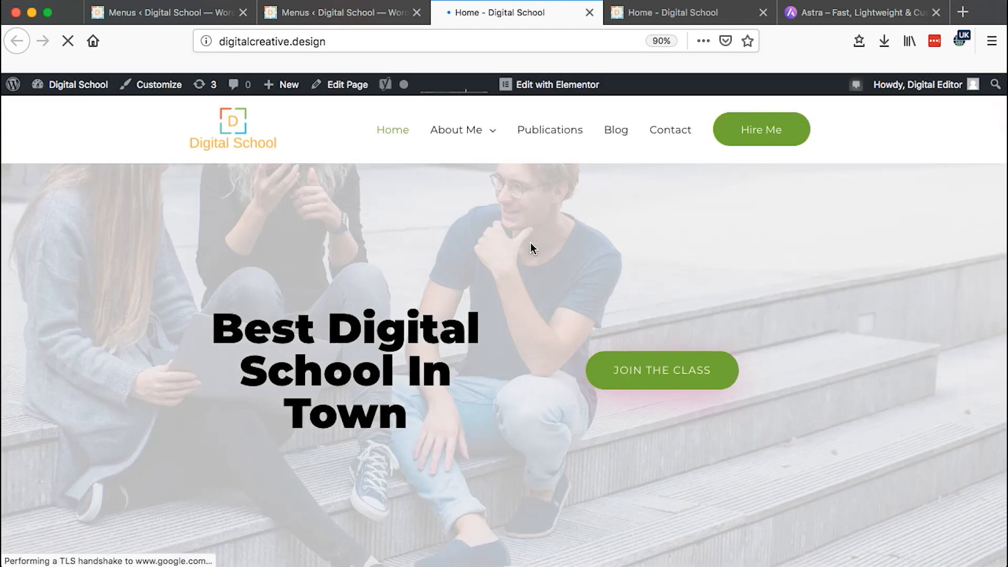
mouse_move(460, 131)
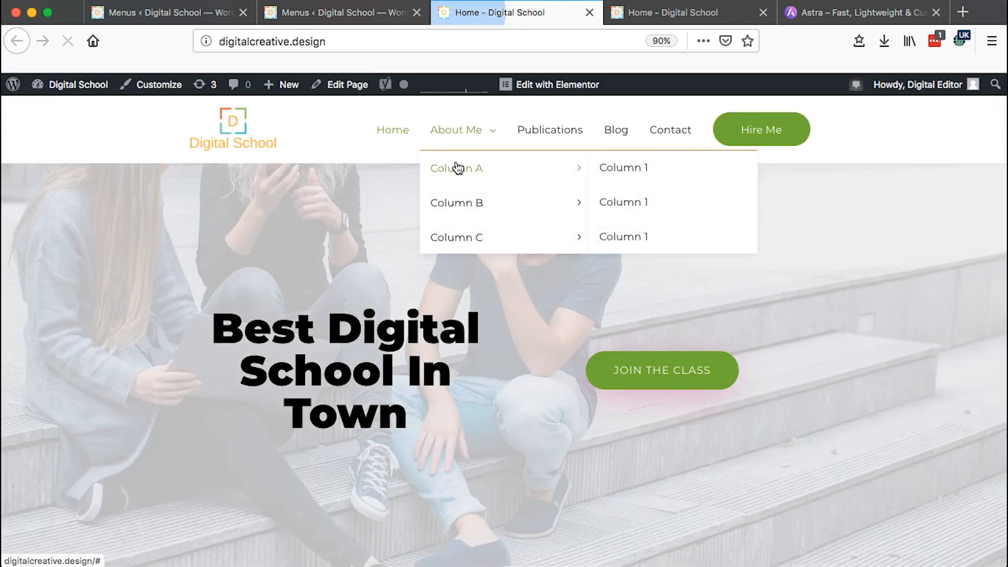
mouse_move(461, 208)
mouse_move(462, 238)
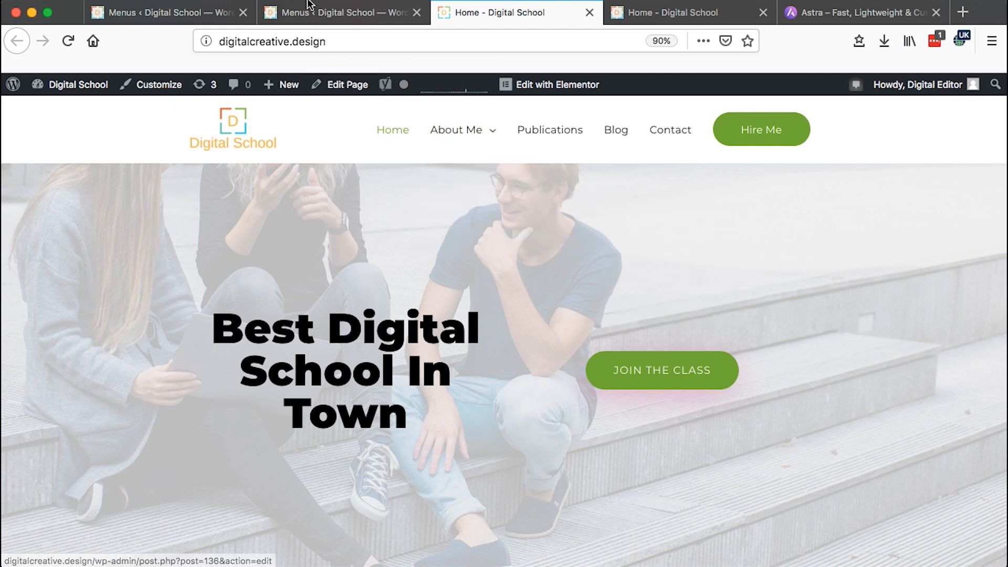
Step: Save the Astra menu options of the Main Menu's About Me item with the mega menu enabled and the width at Menu Container Width
click(328, 12)
scroll(630, 211, up, 3)
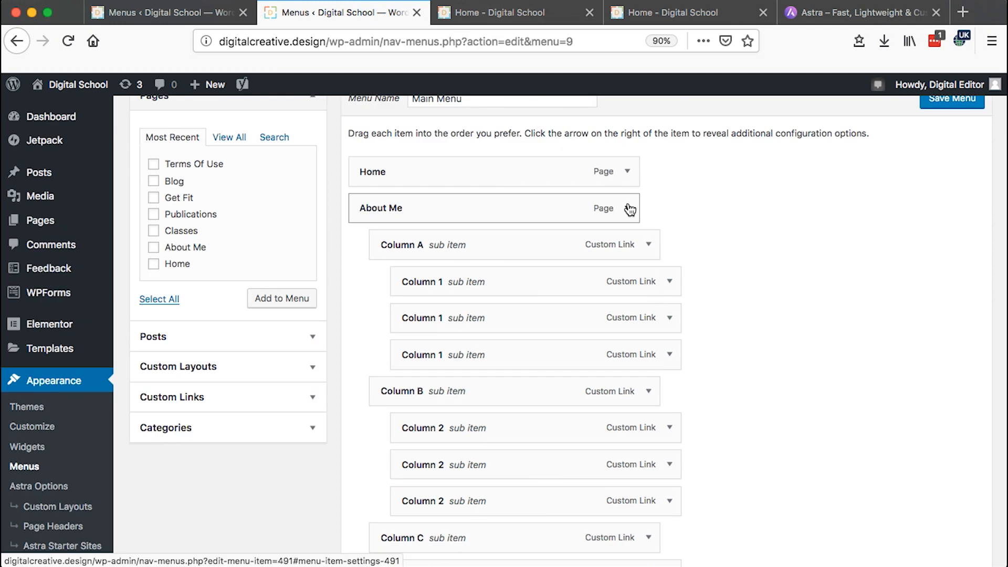
click(630, 209)
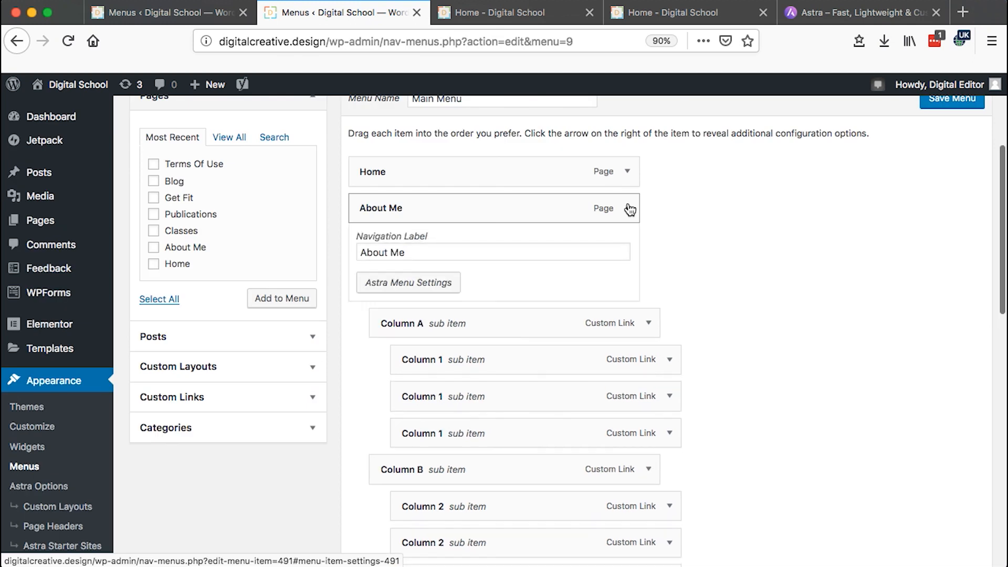
click(408, 290)
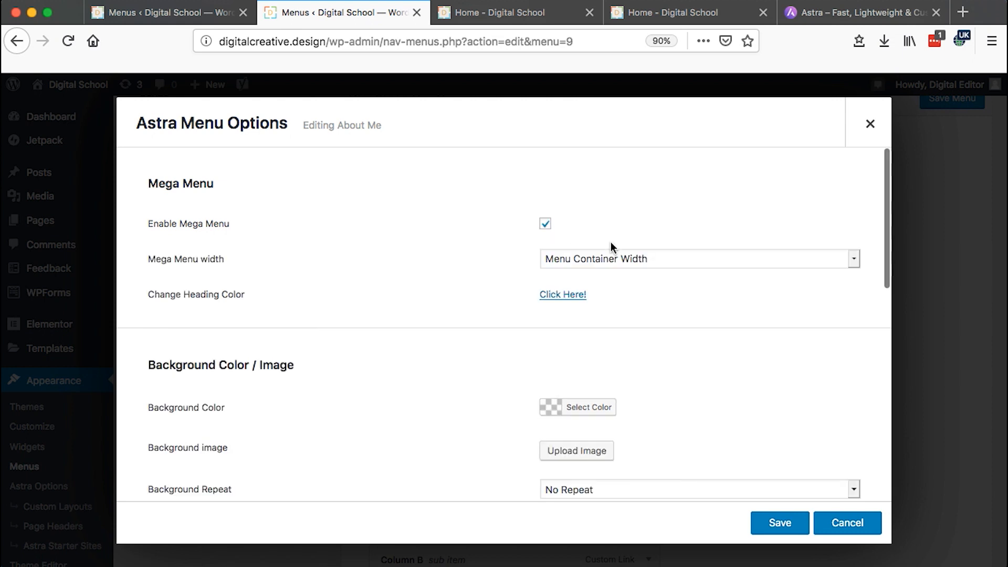
click(781, 529)
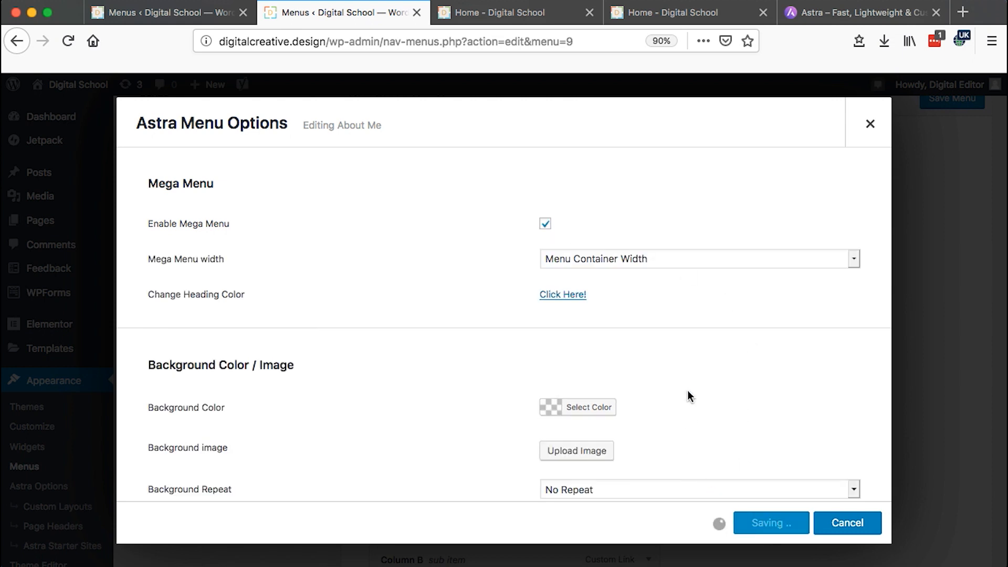
Step: Compare the mega menu width choices Content, Menu Container Width and Full with the header layout on the live home page
click(602, 253)
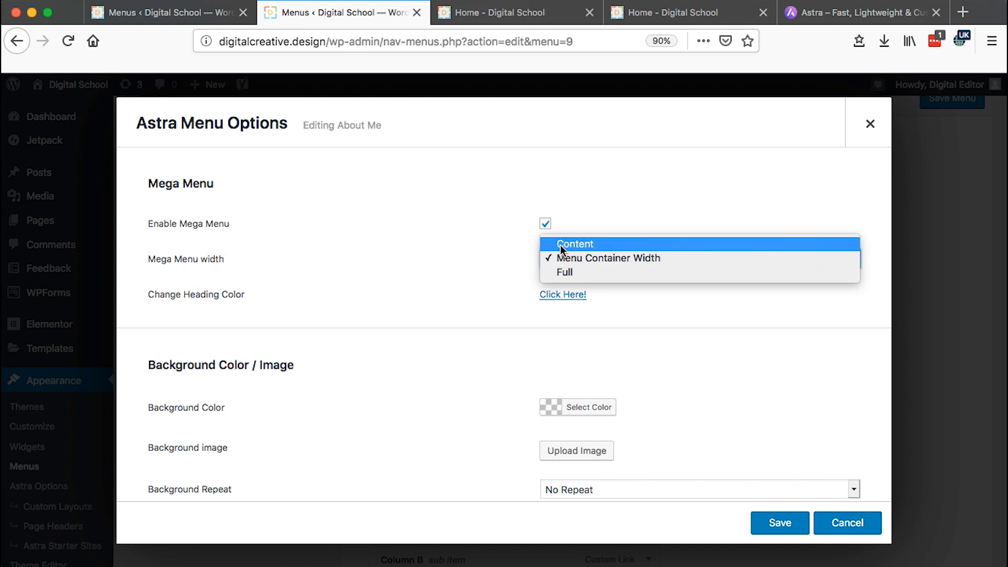
click(486, 16)
click(477, 17)
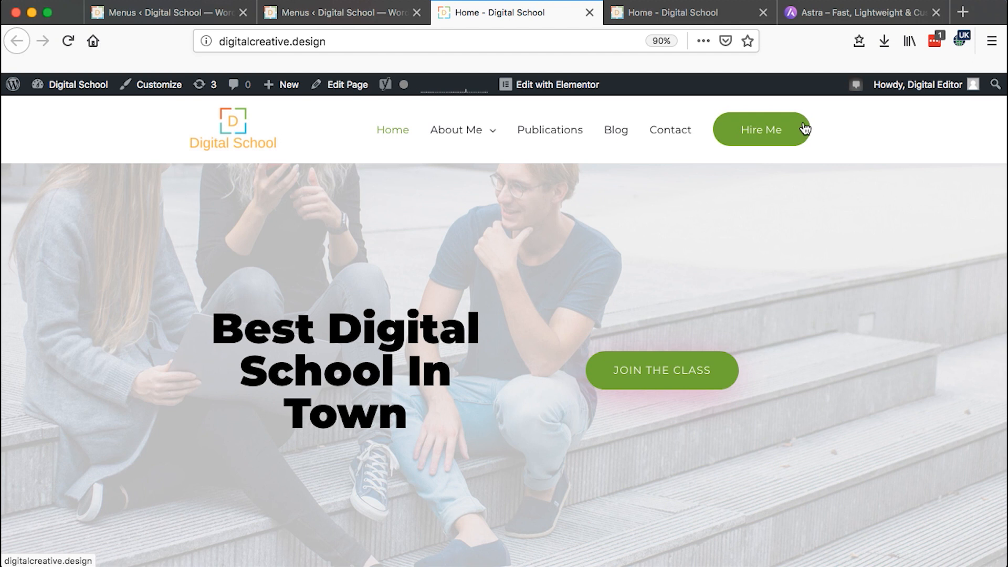
click(351, 15)
click(595, 255)
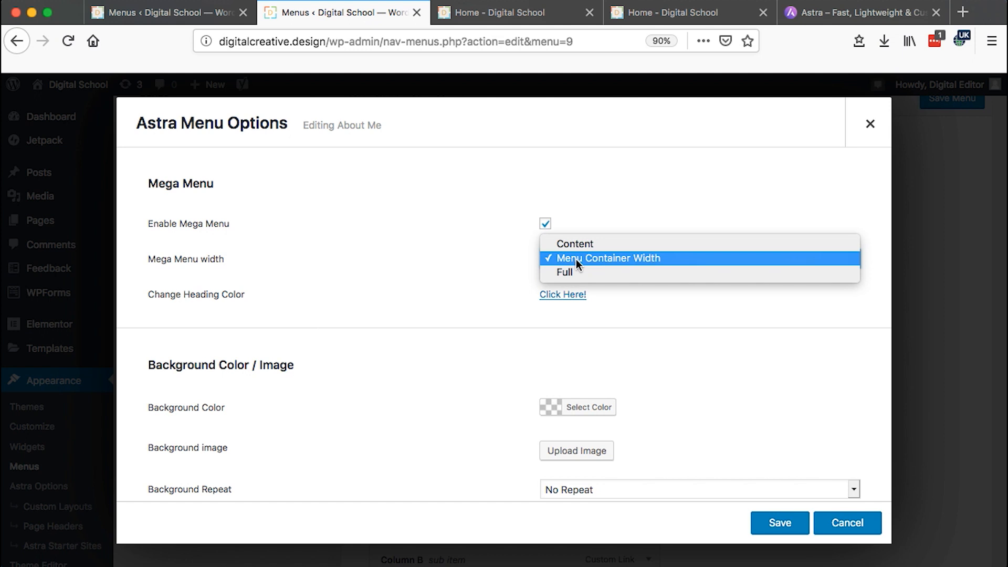
click(484, 20)
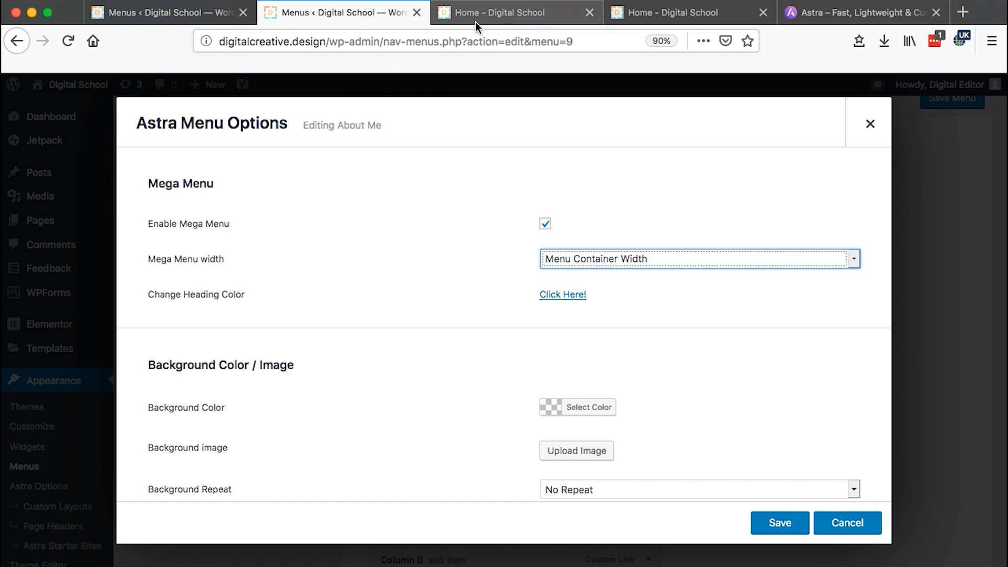
click(475, 20)
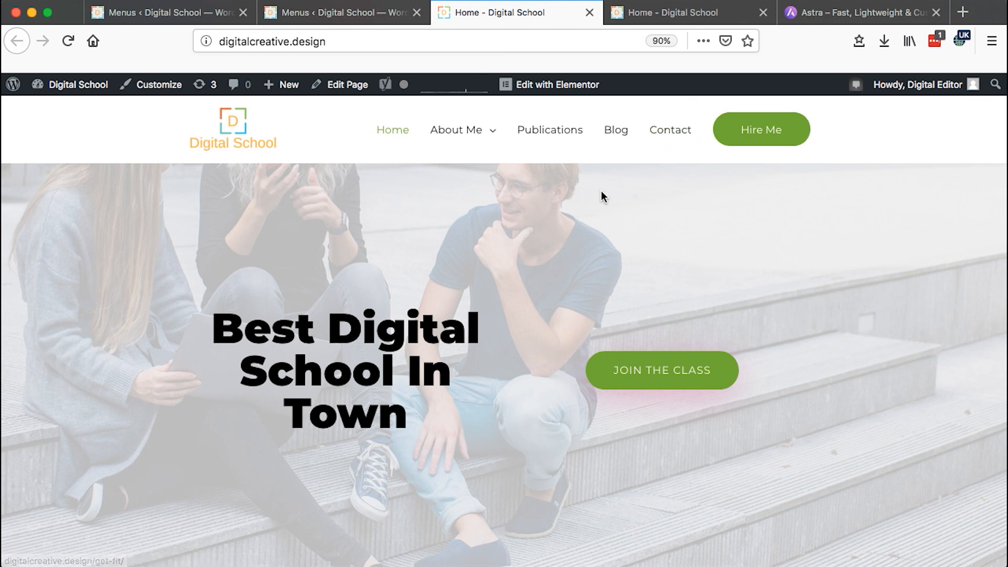
click(331, 13)
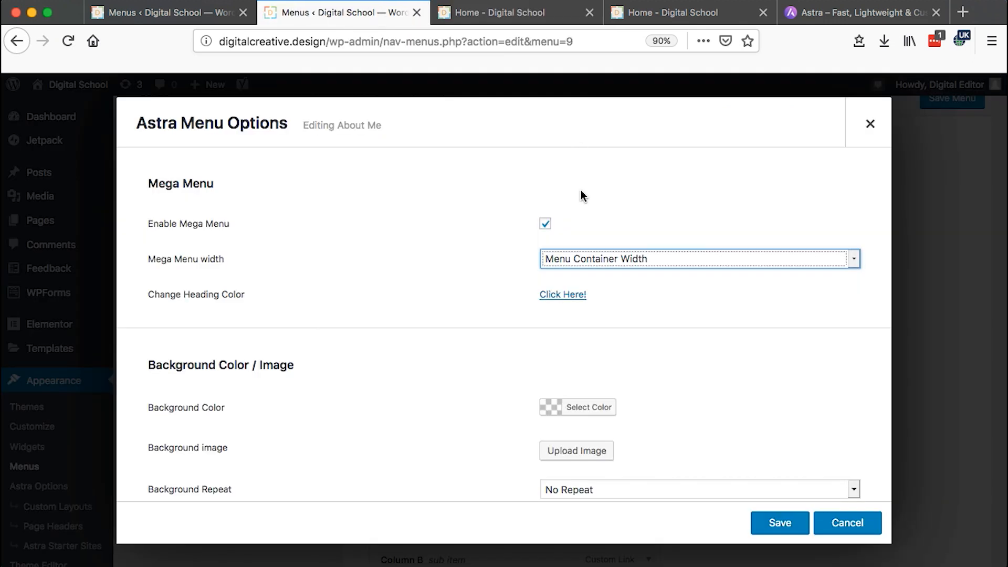
click(647, 258)
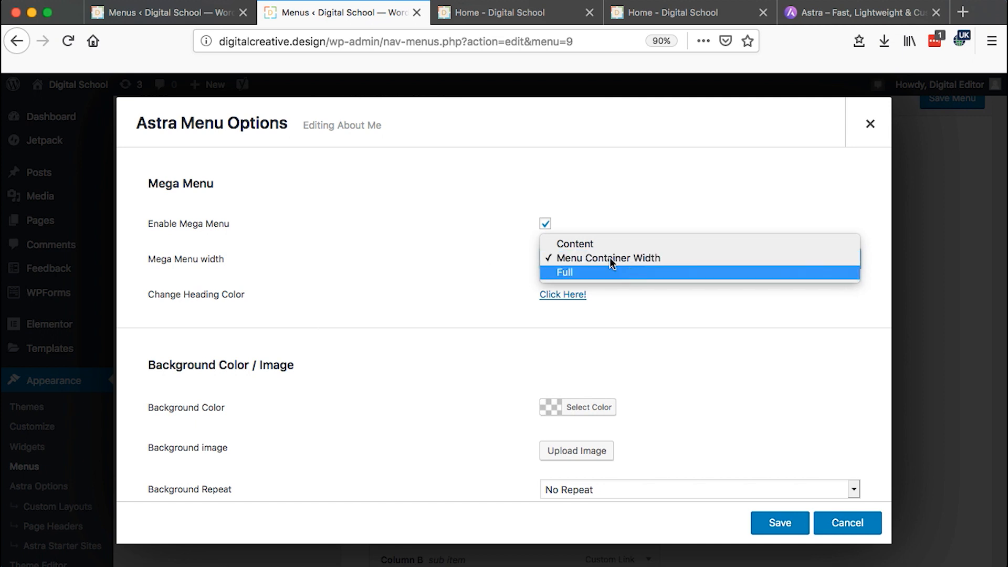
click(460, 15)
click(460, 14)
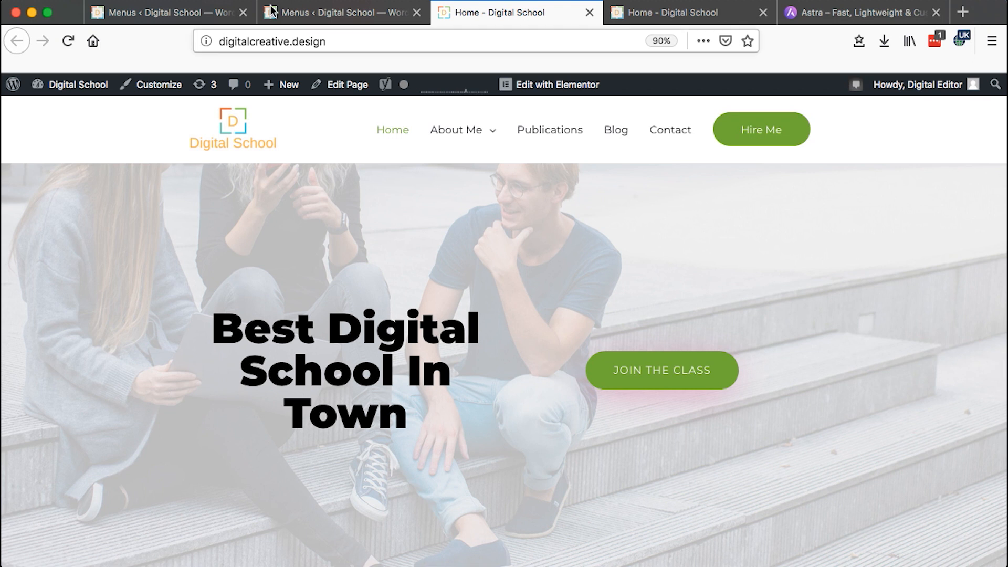
Step: Enable the mega menu for the Astra Mega menu's About Me item and set its width to Menu Container Width
click(285, 14)
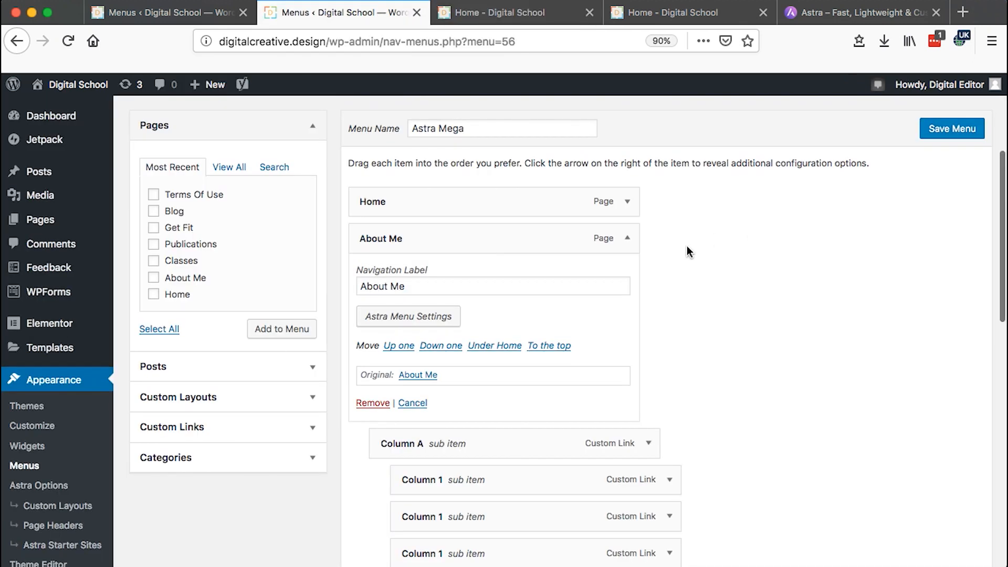
click(434, 326)
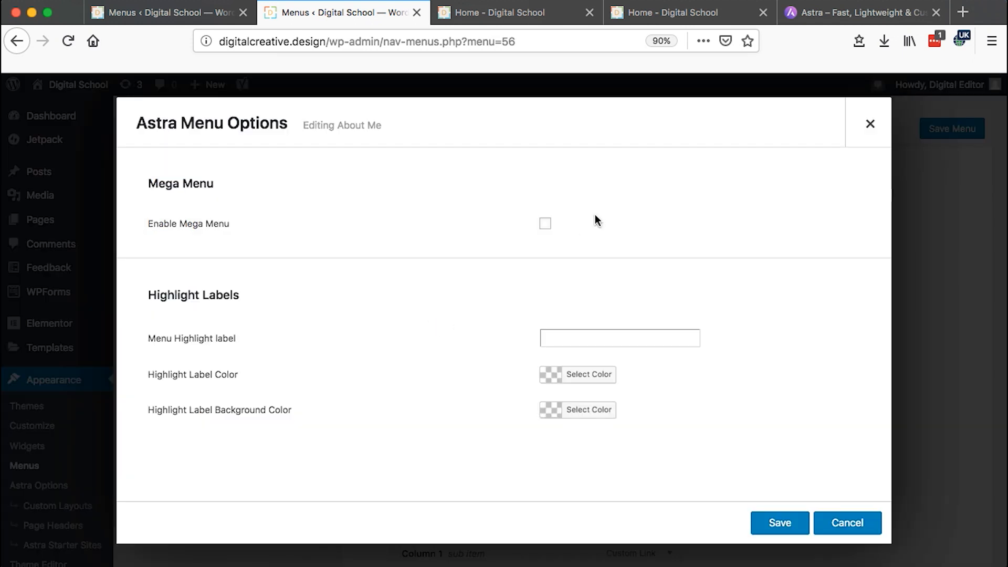
click(545, 224)
key(Tab)
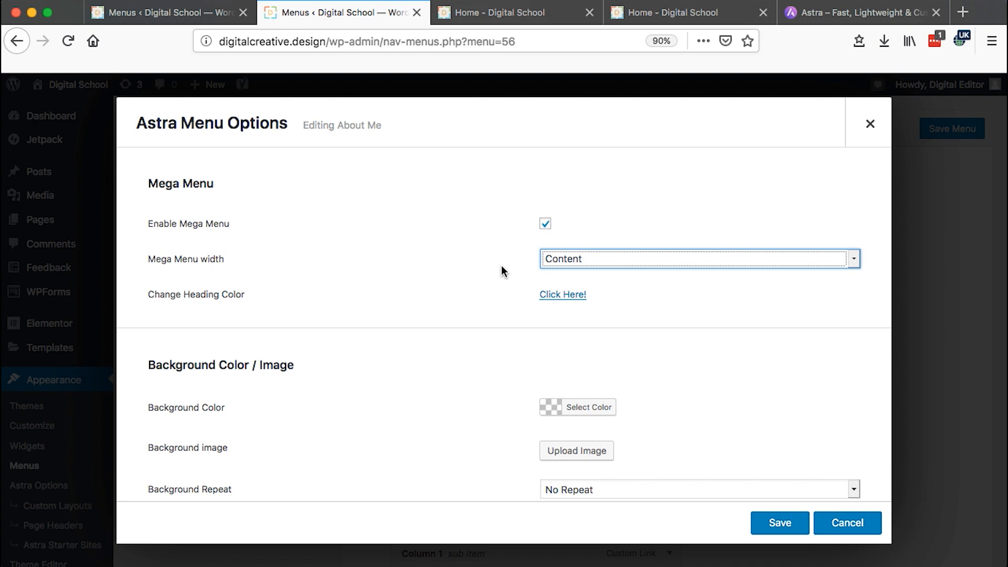
click(590, 261)
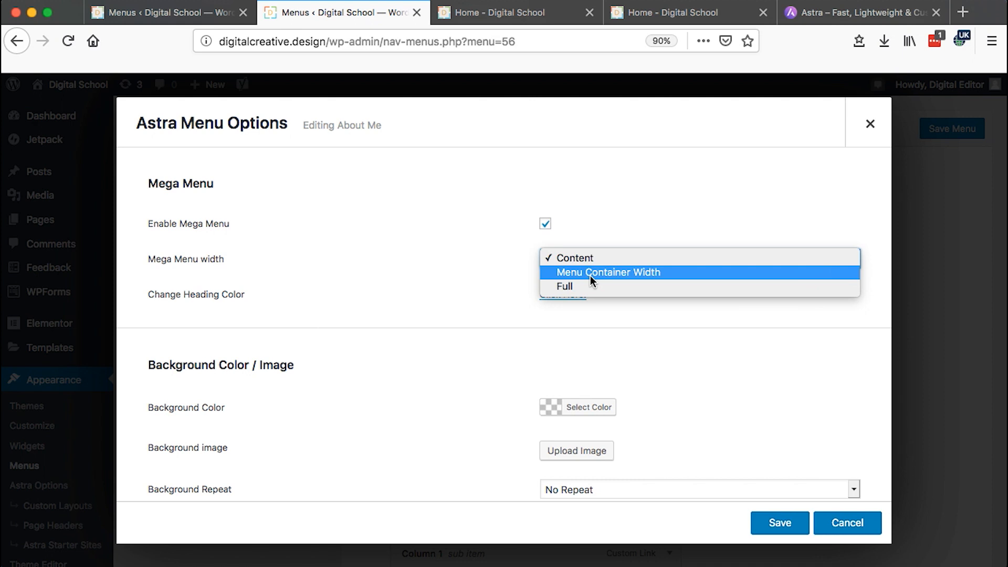
click(590, 272)
Step: Save and close the About Me item's Astra menu options, and save the Astra Mega menu
scroll(725, 446, down, 3)
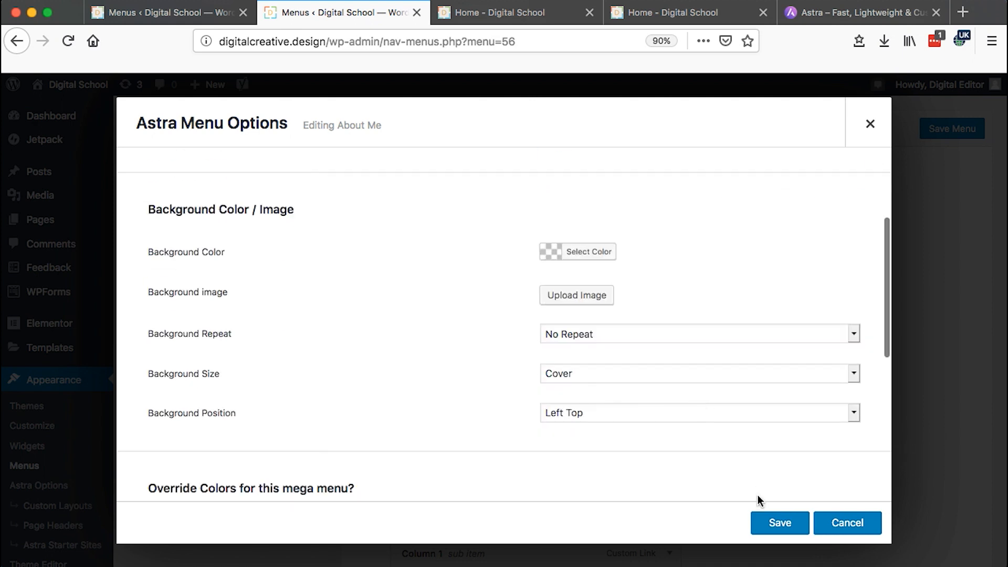
click(770, 523)
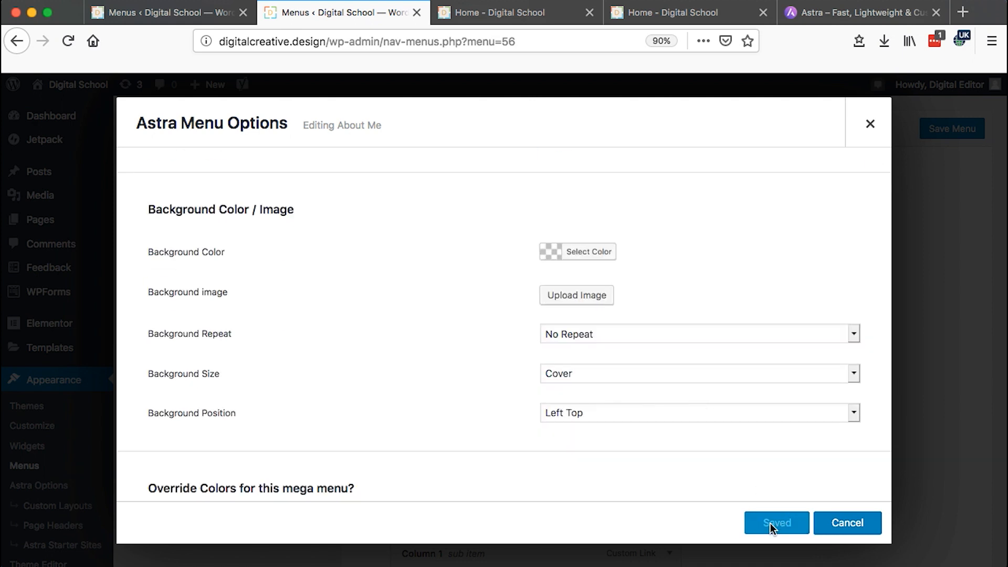
click(871, 125)
click(940, 127)
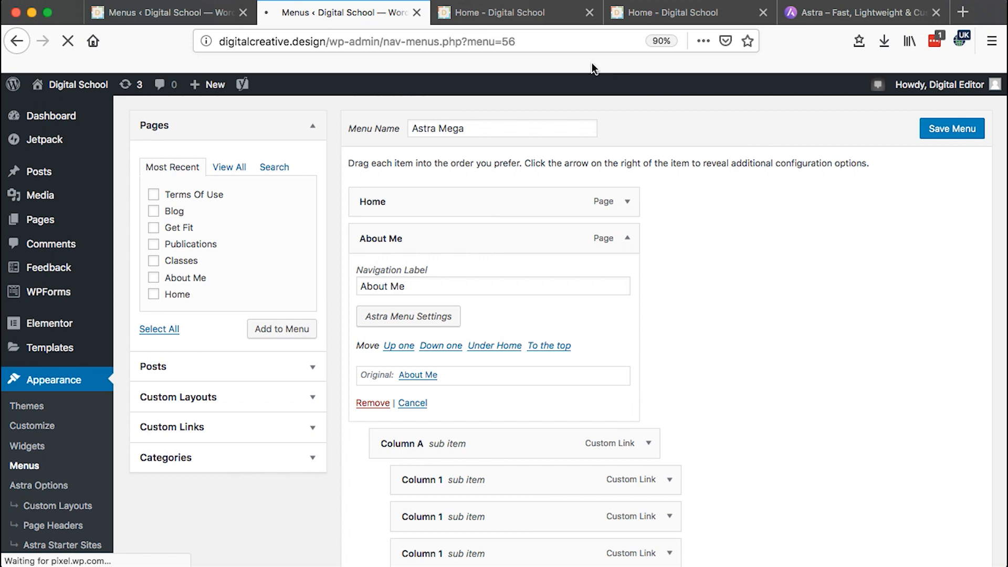
Step: Reload the live home page, examine the About Me mega menu's columns and compare them with the earlier menu in the other home page tab
click(513, 17)
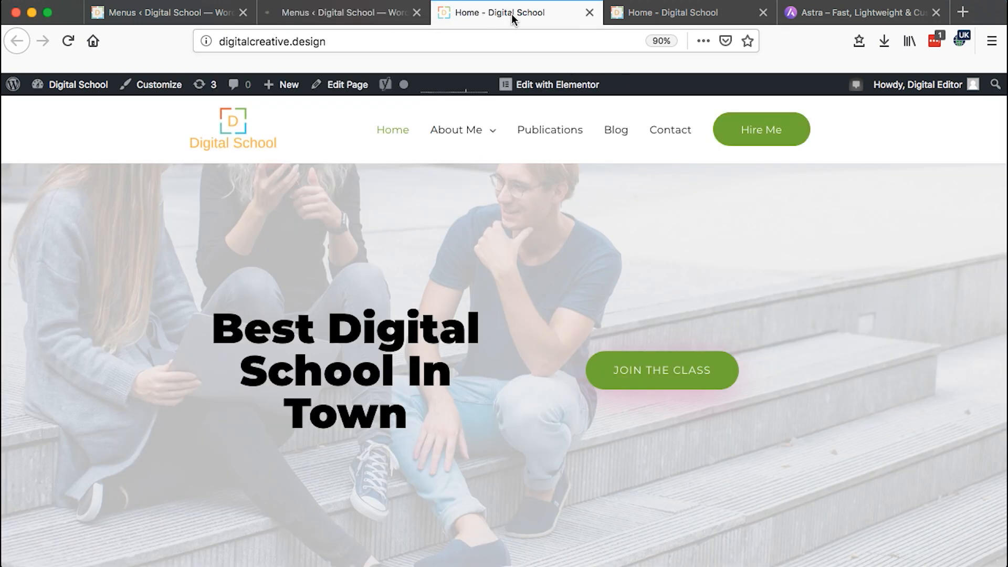
click(355, 15)
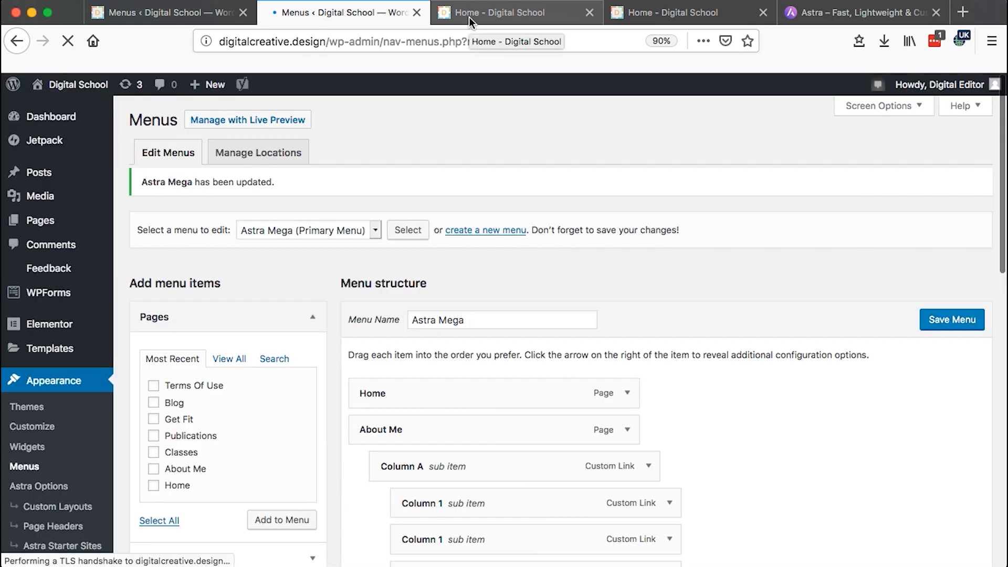
click(468, 17)
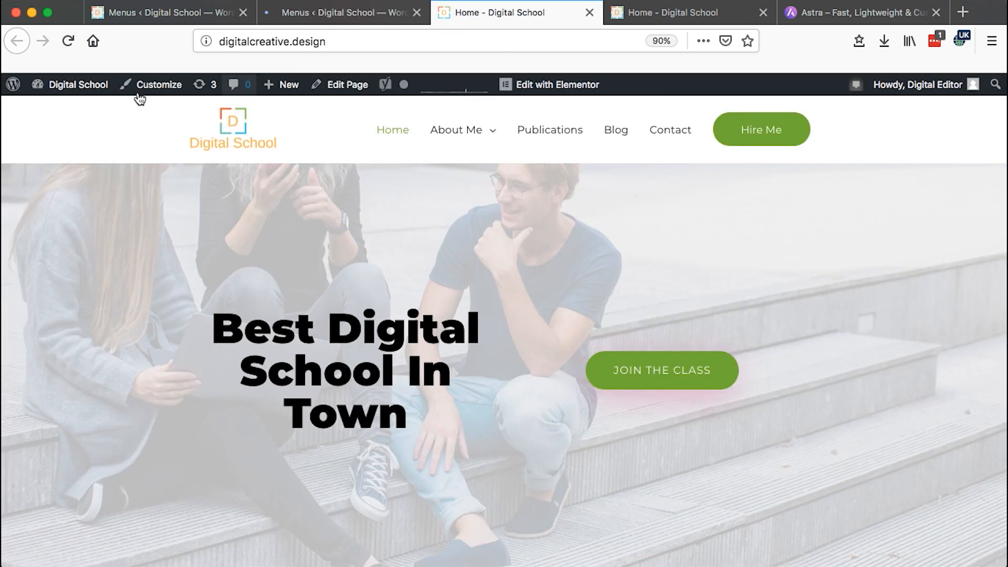
click(67, 42)
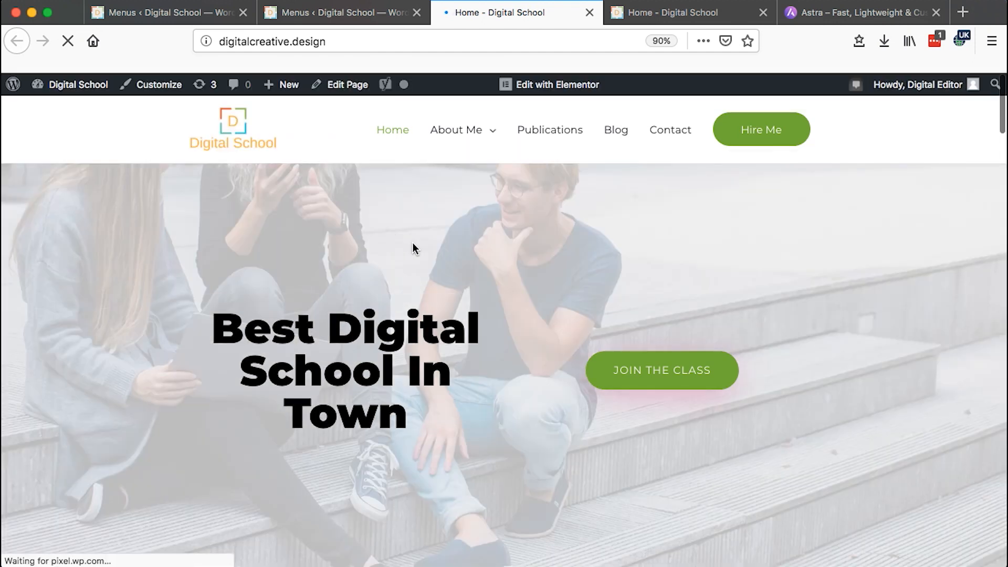
mouse_move(480, 130)
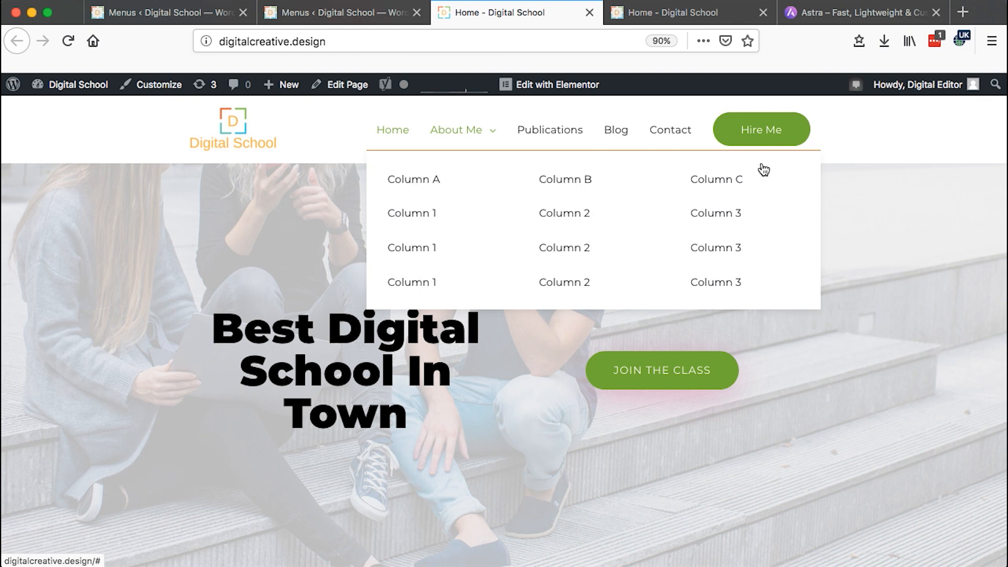
click(646, 16)
mouse_move(421, 133)
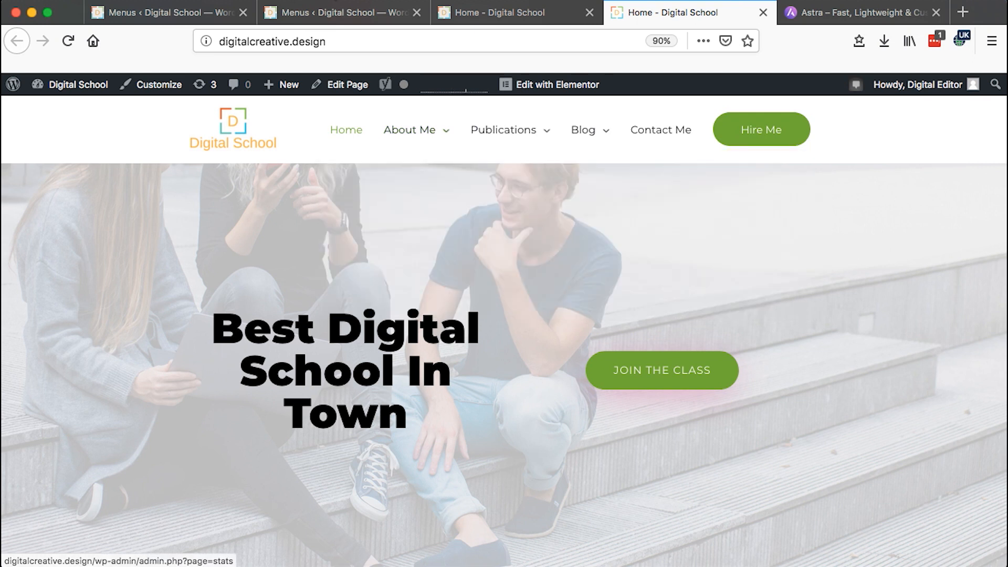
Step: In the Astra menu settings of the About Me item, override the Text/Link Color with purple #8224e3
click(338, 22)
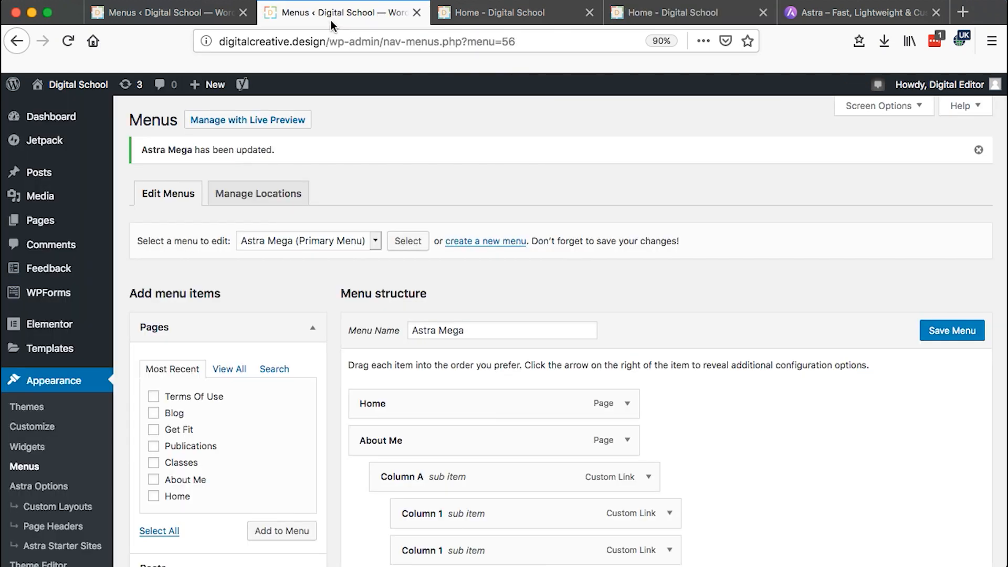
scroll(799, 301, down, 3)
scroll(800, 303, down, 2)
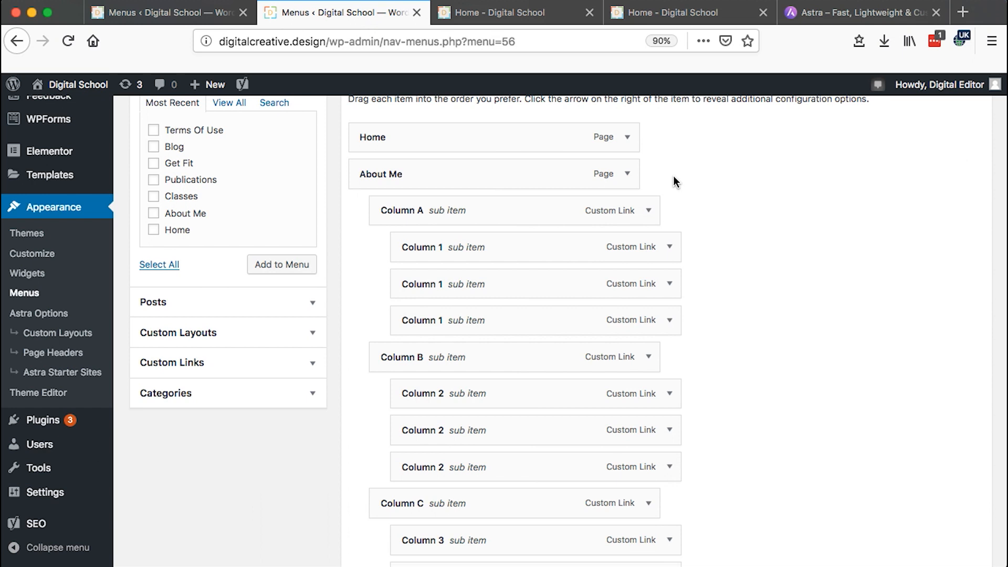
click(627, 174)
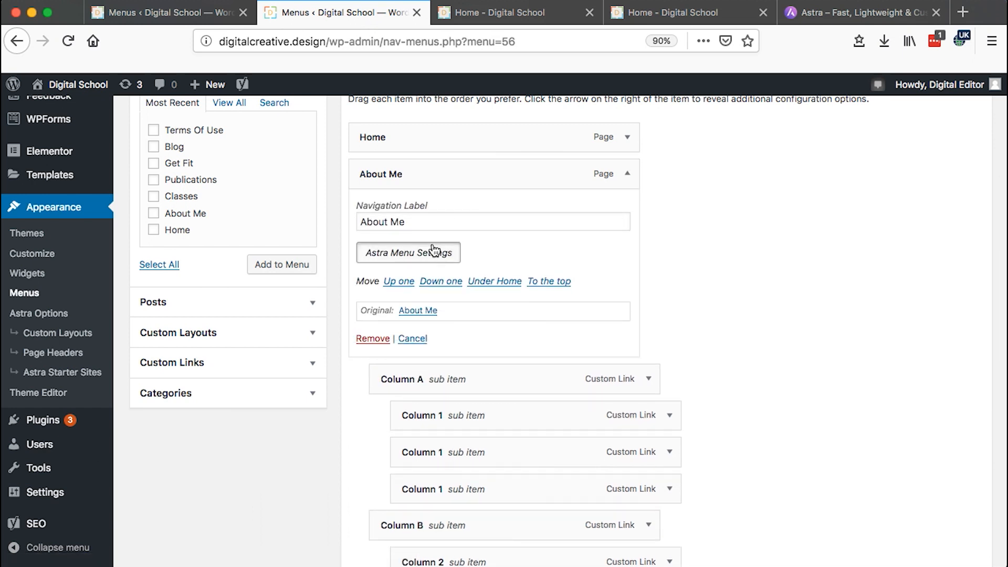
click(434, 250)
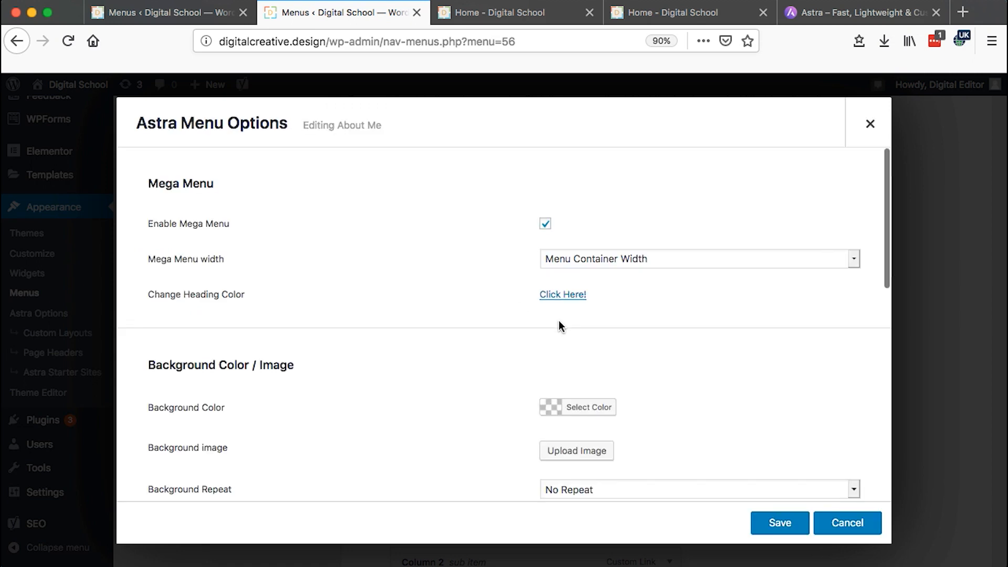
scroll(559, 323, down, 5)
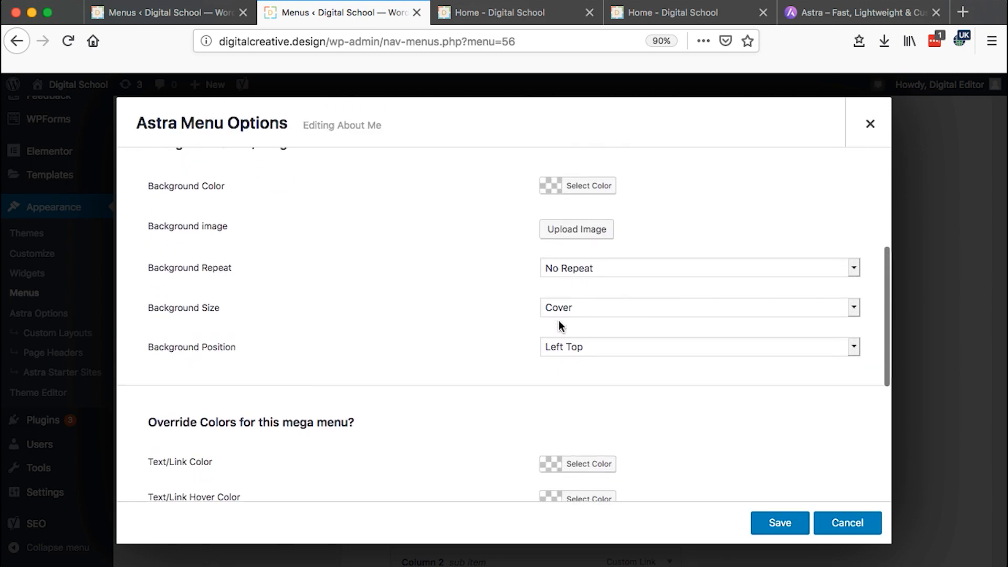
scroll(559, 321, down, 5)
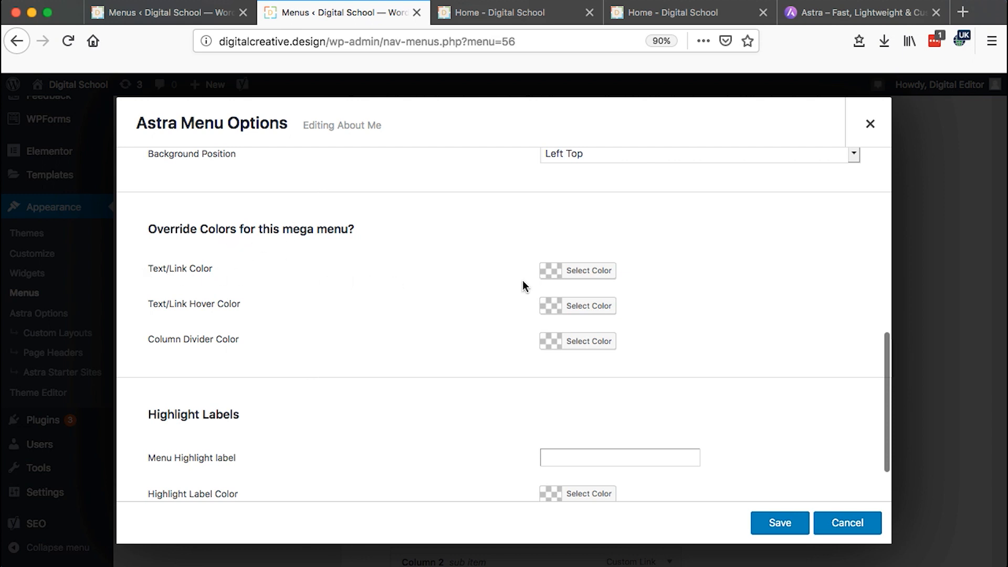
click(555, 278)
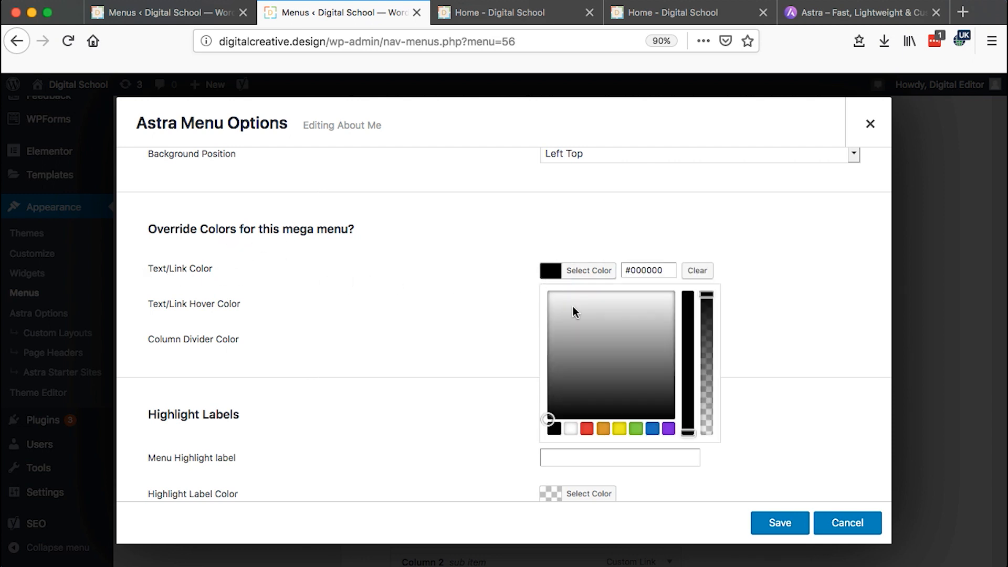
click(668, 429)
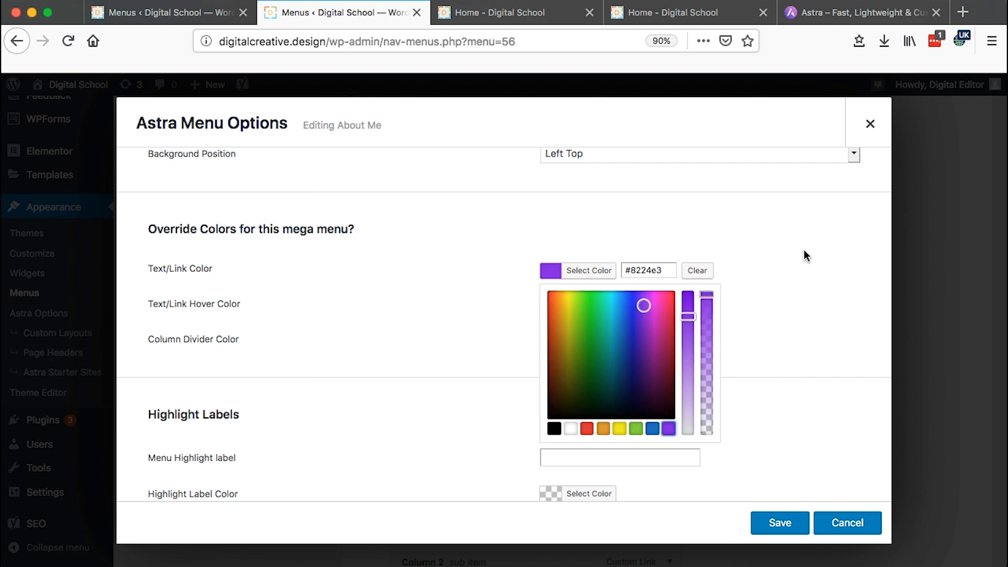
click(789, 257)
Step: Set the mega menu's Text/Link Hover Color to black
click(551, 306)
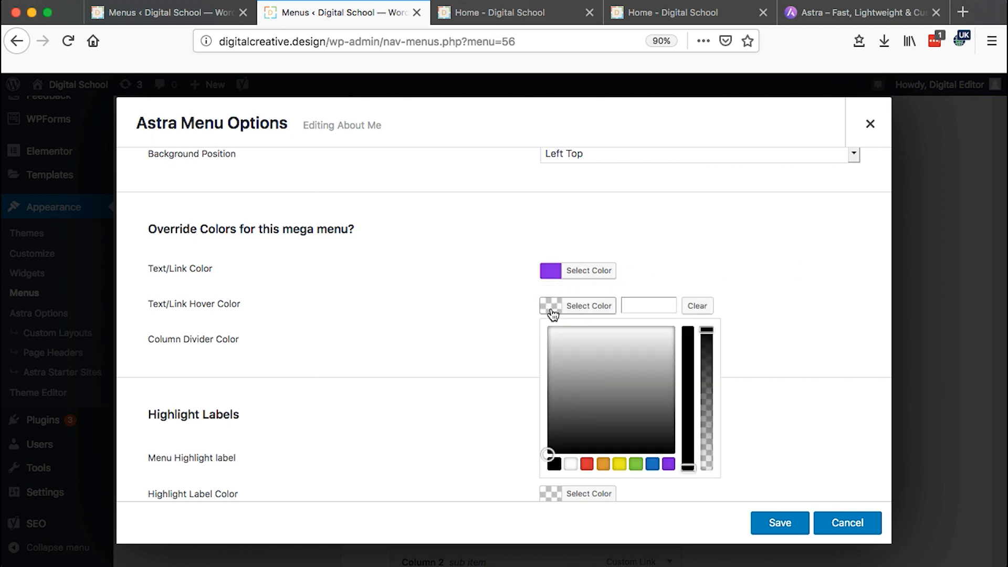
click(553, 465)
click(491, 328)
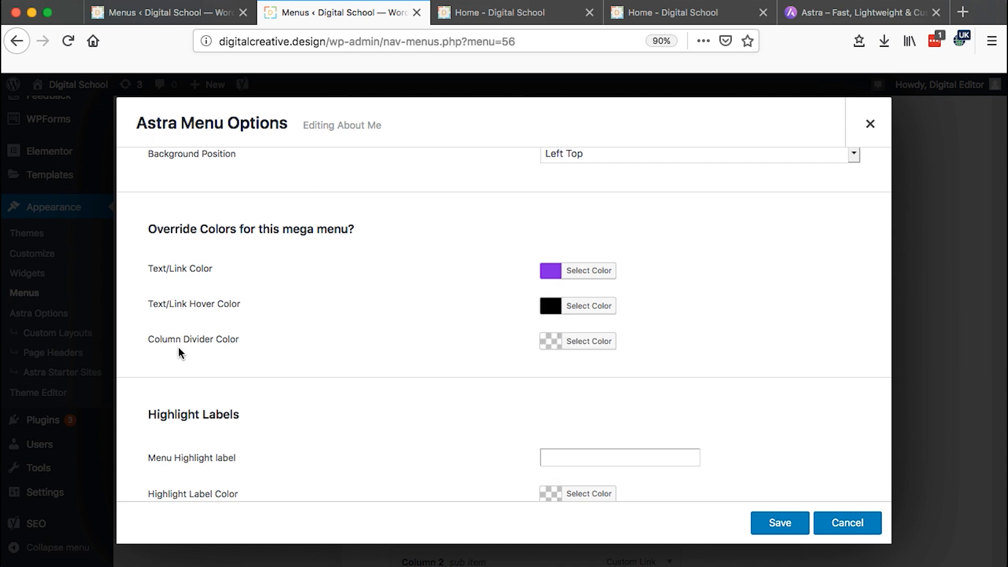
Step: Set the mega menu's Column Divider Color to purple #8224e3
click(494, 13)
click(638, 14)
click(552, 342)
click(669, 497)
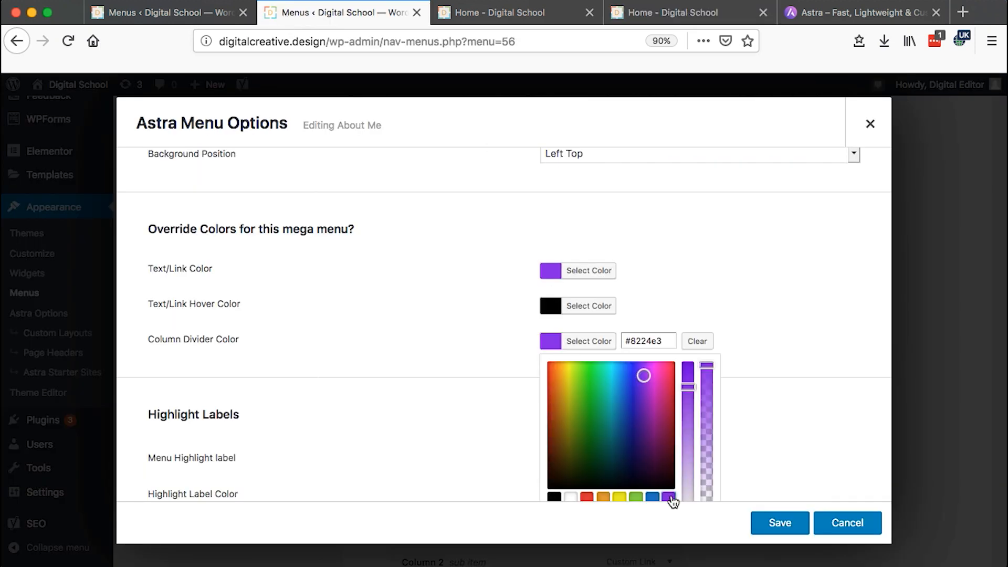
click(720, 267)
Step: Review the mega menu settings, save the About Me item's Astra menu options and return to the menu structure
scroll(720, 267, up, 6)
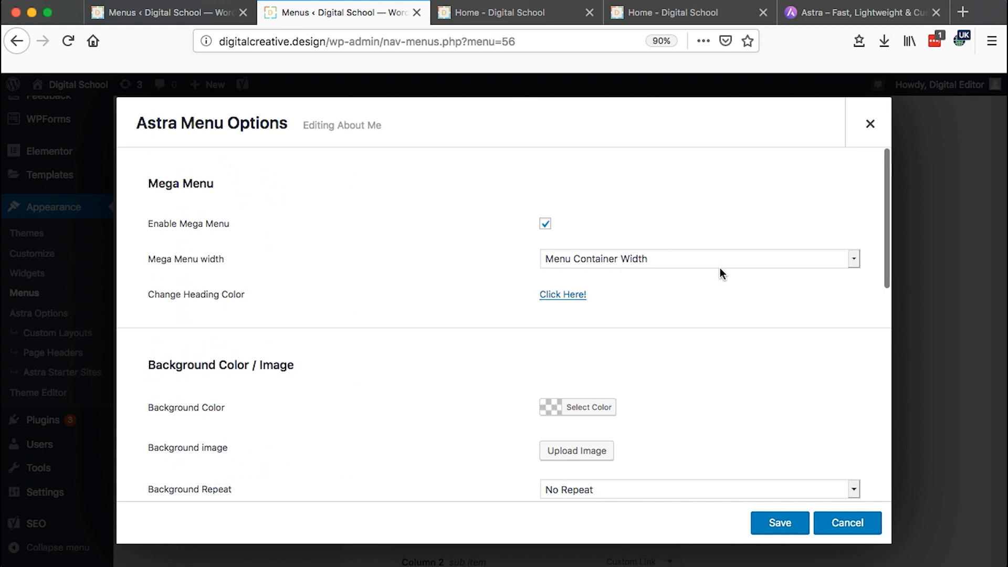
scroll(774, 496, down, 4)
click(783, 523)
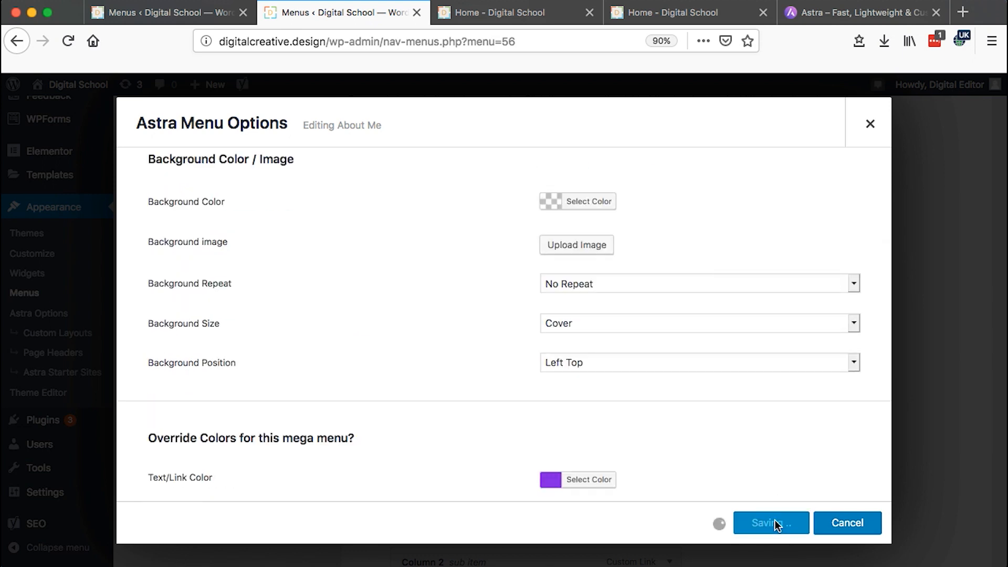
scroll(717, 174, down, 3)
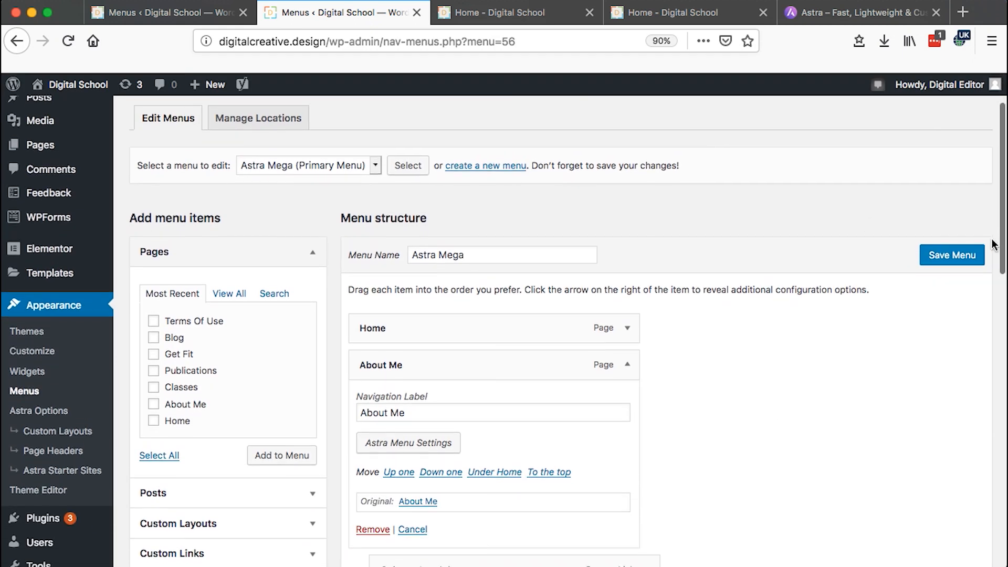
Step: Save the Astra Mega menu, then reload the live home page and check the About Me mega menu's link and divider colors
click(942, 250)
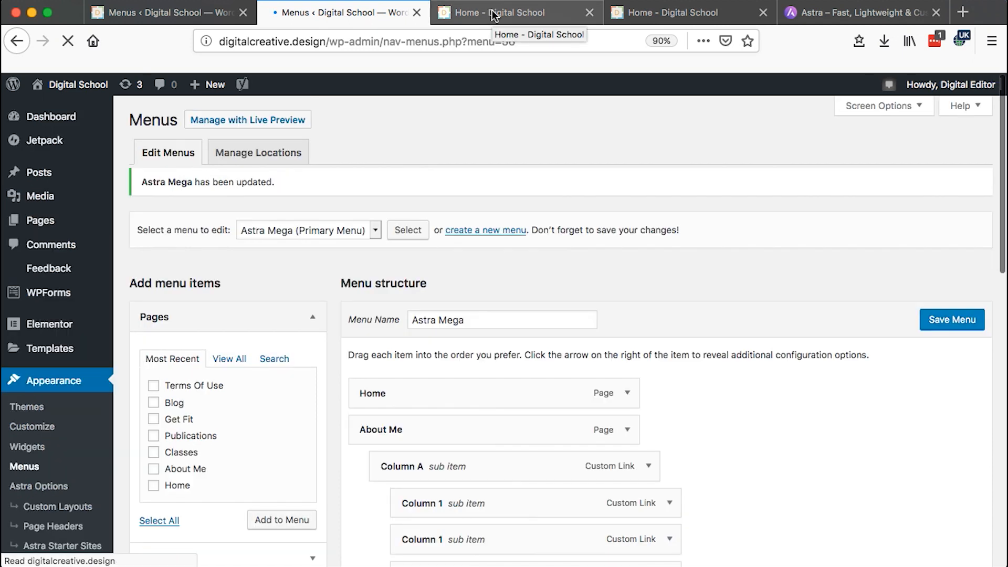
click(494, 14)
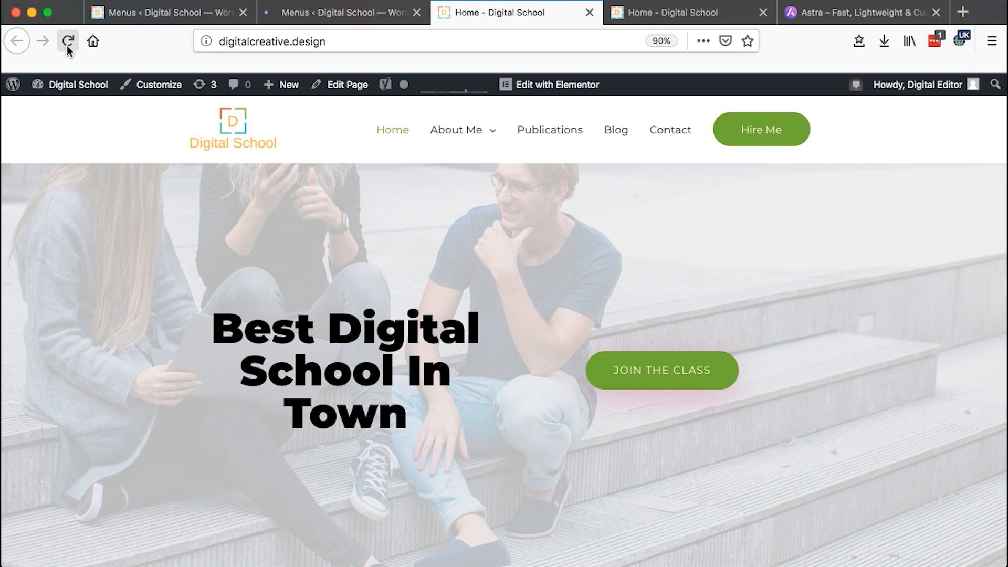
mouse_move(456, 128)
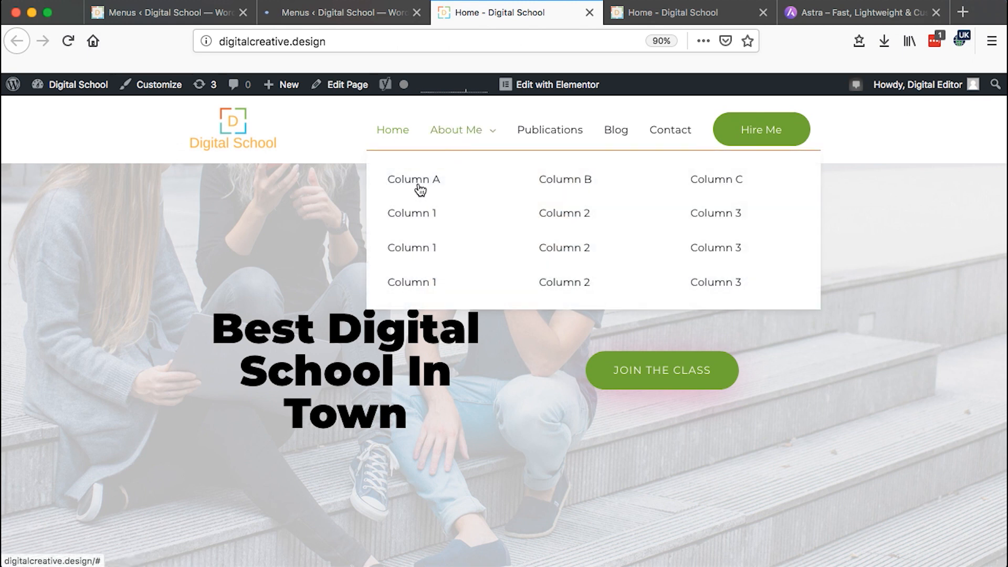
click(76, 41)
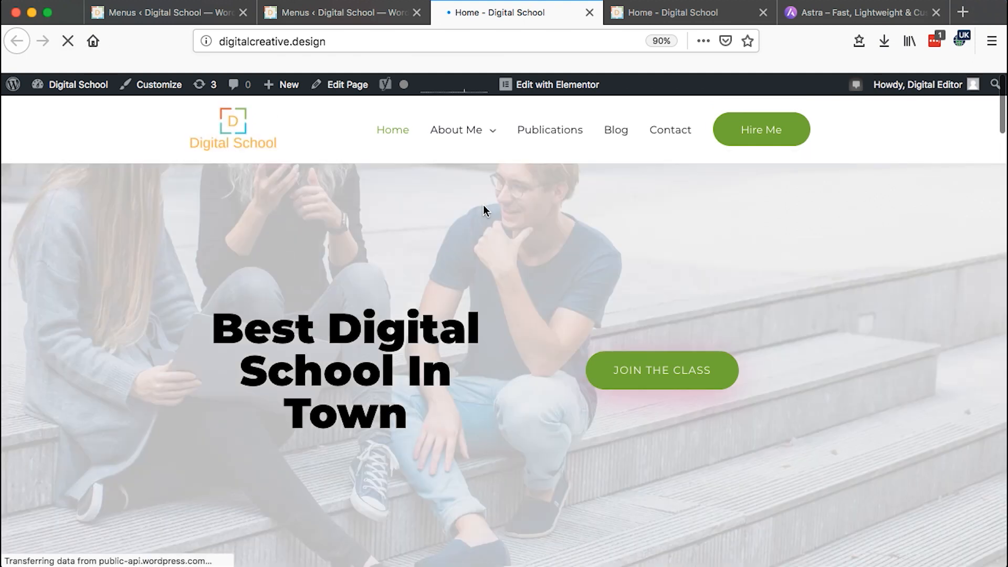
mouse_move(462, 135)
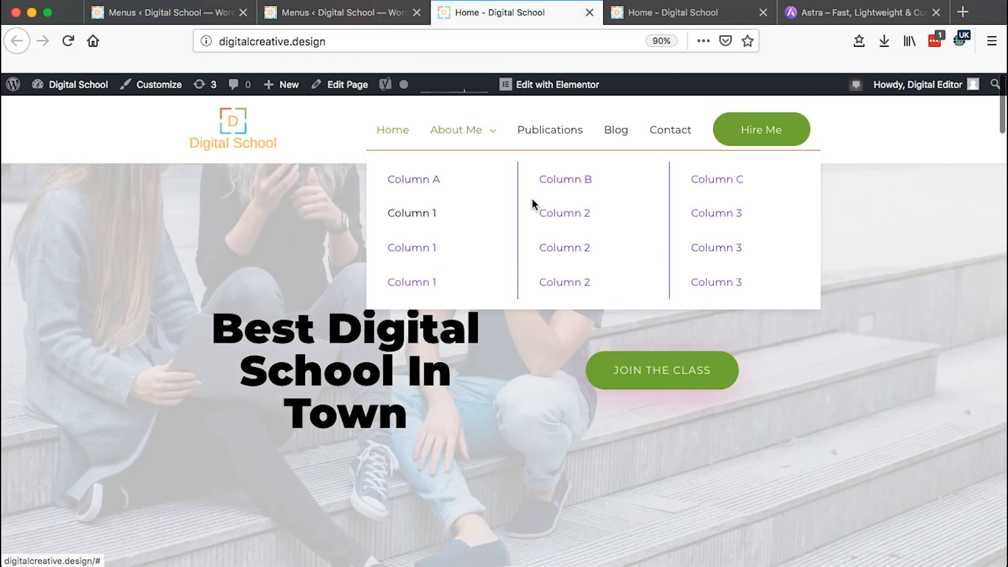
click(640, 13)
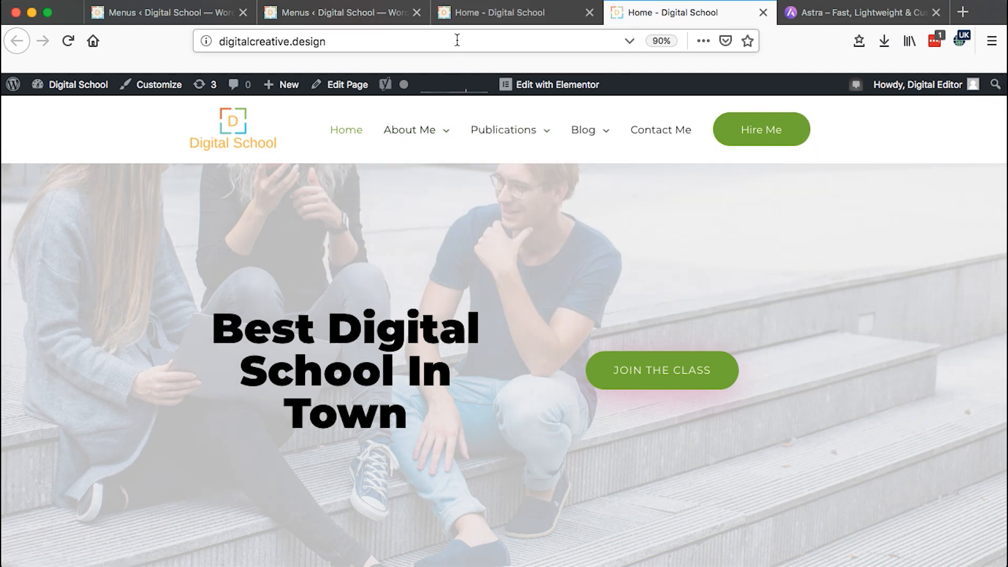
click(458, 18)
Step: In the menu structure, open the Astra menu settings of Column A and make it a column heading
click(335, 18)
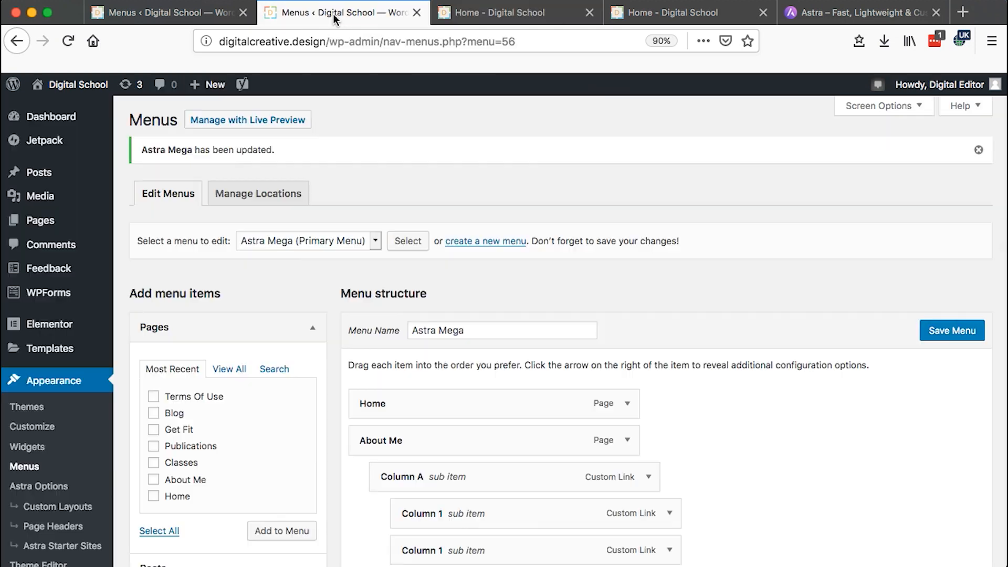
scroll(623, 345, down, 5)
click(649, 270)
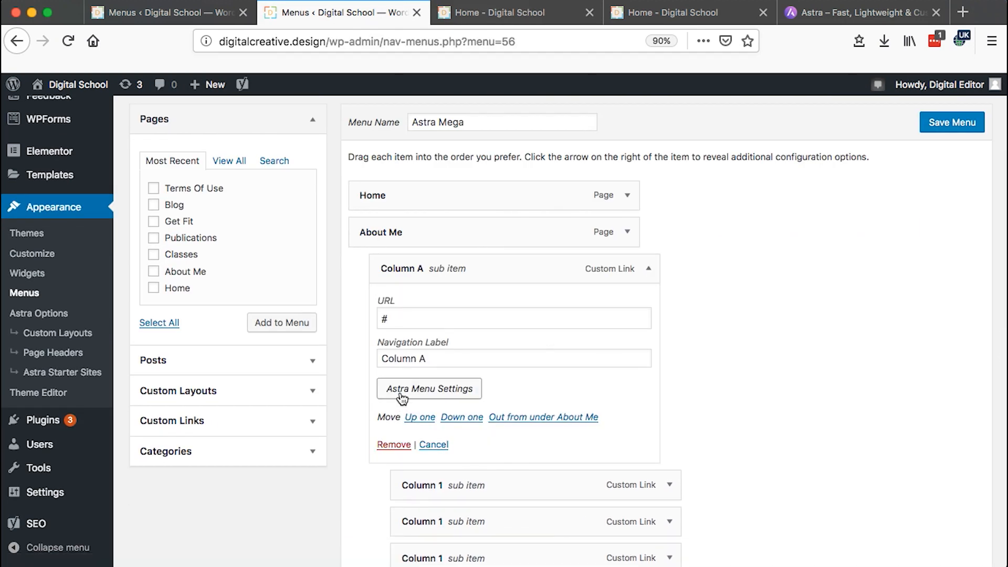
click(402, 397)
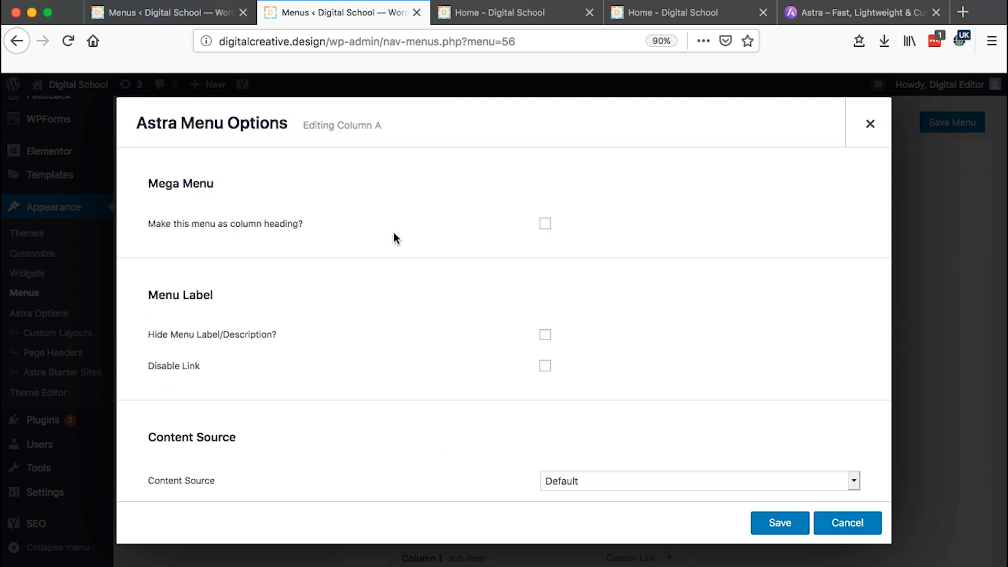
click(546, 225)
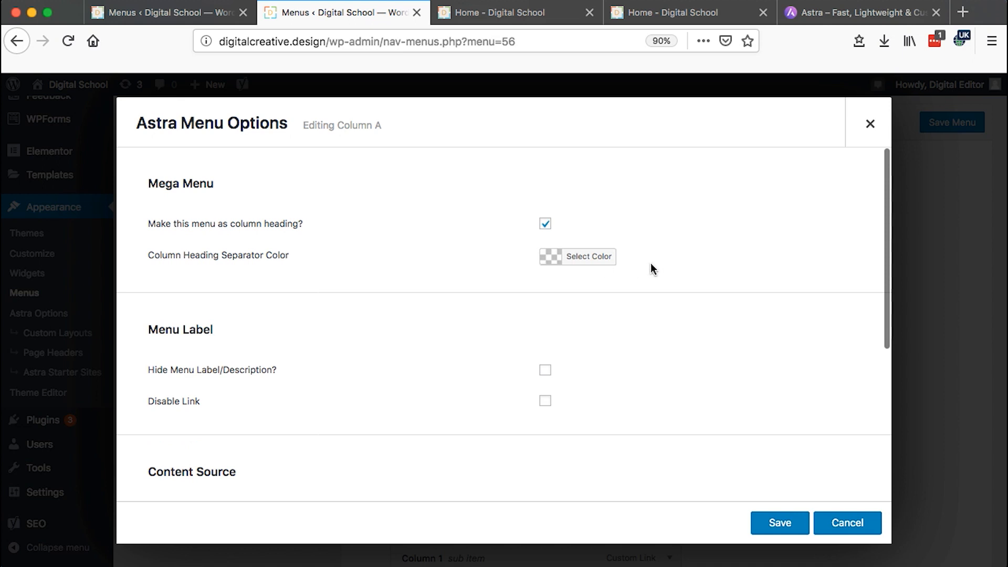
click(548, 257)
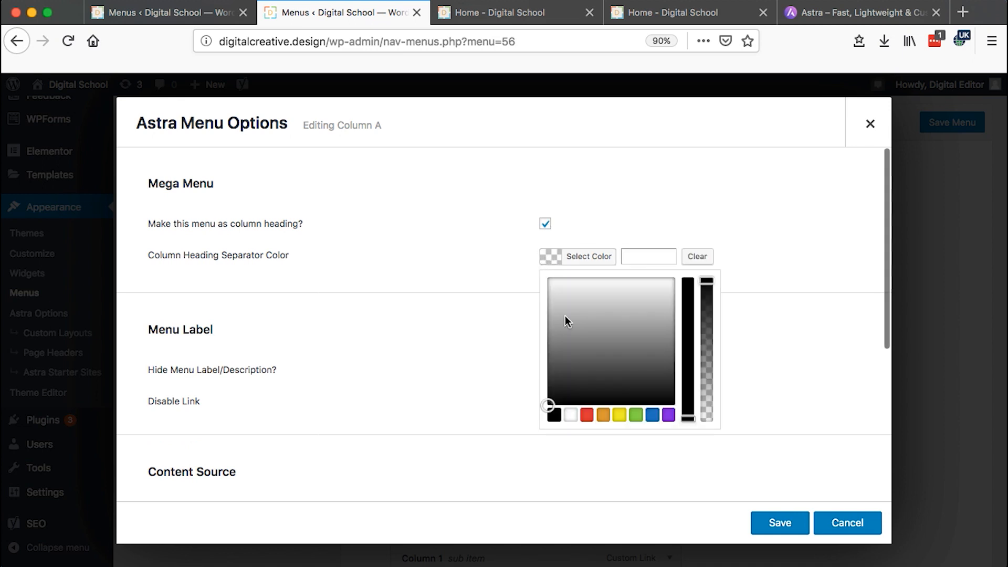
click(575, 235)
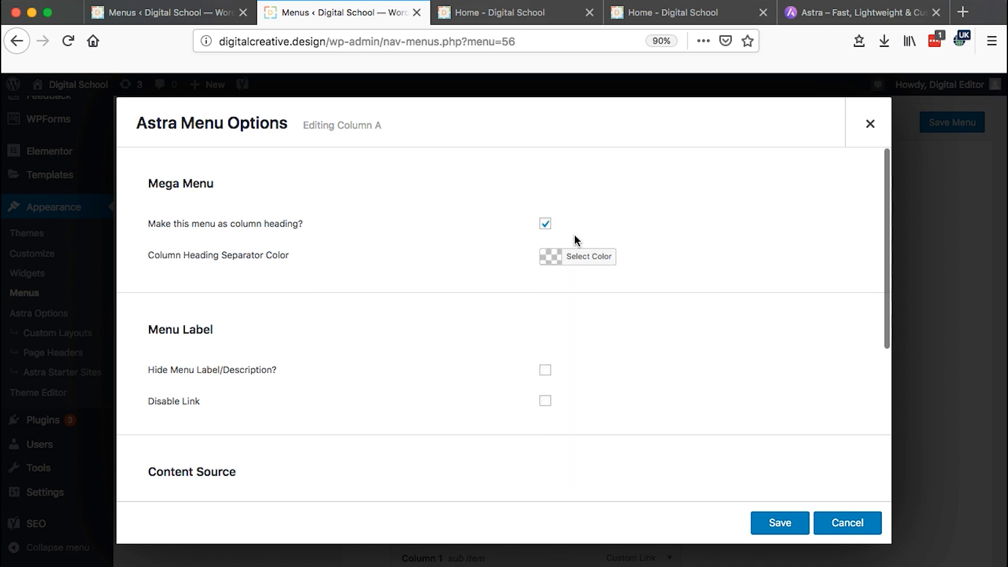
Step: Set Column A's Highlight Label Color to black #000000
scroll(590, 232, down, 1)
scroll(592, 237, up, 1)
scroll(644, 296, down, 5)
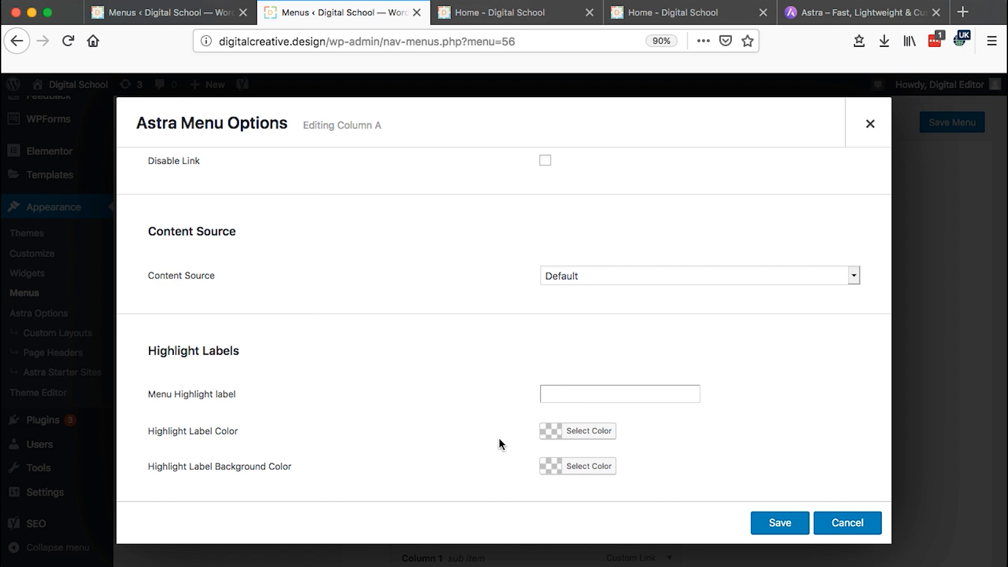
click(556, 439)
scroll(623, 451, down, 2)
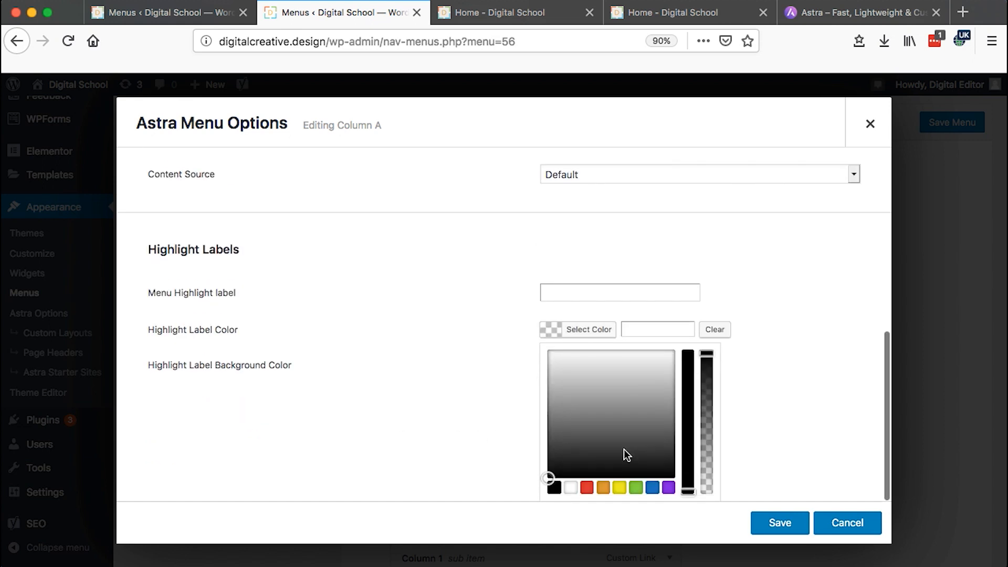
click(554, 488)
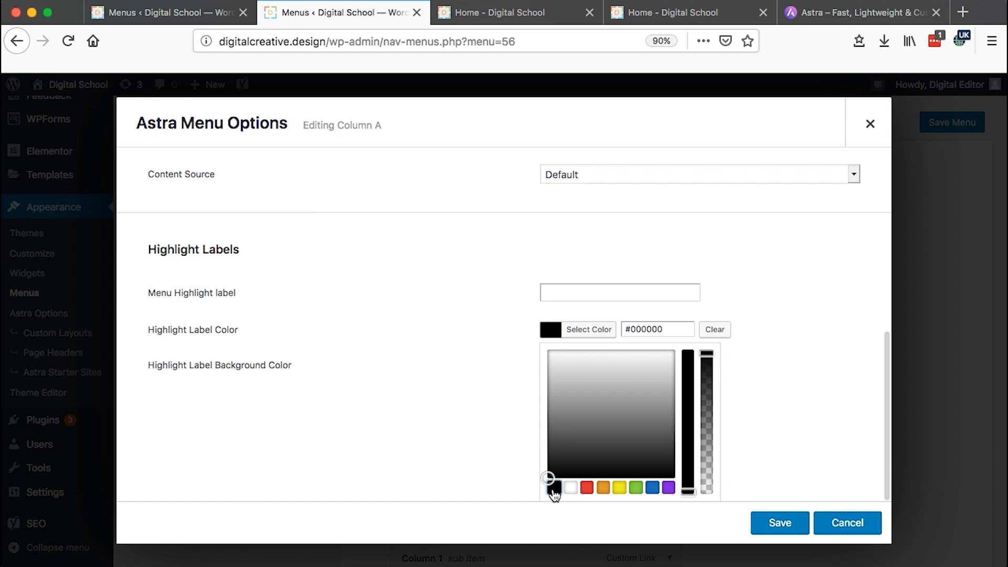
click(752, 375)
scroll(735, 342, up, 2)
Step: Check the column headings in the example About Me mega menu on the other home page, then save Column A's Astra menu options
click(638, 13)
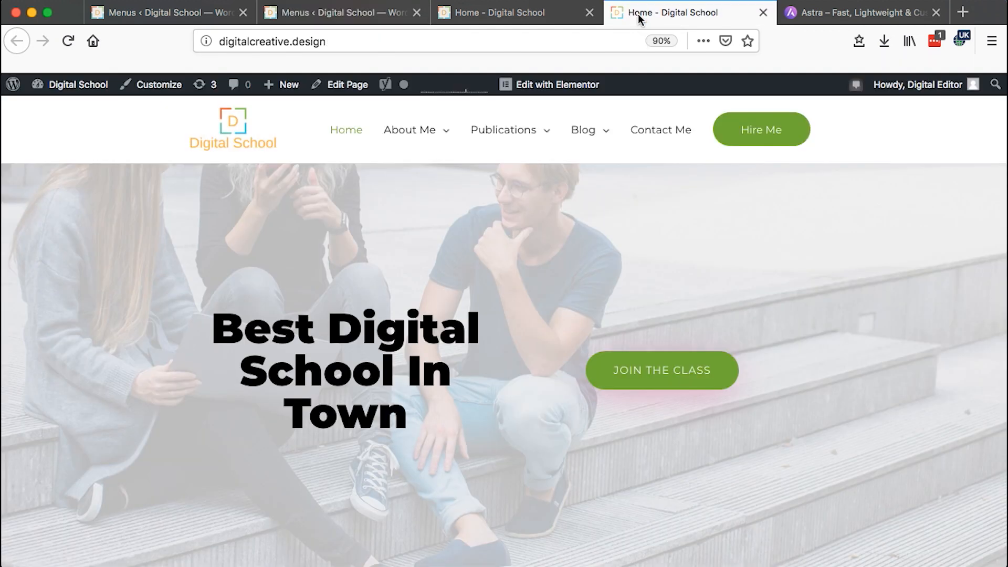
mouse_move(423, 135)
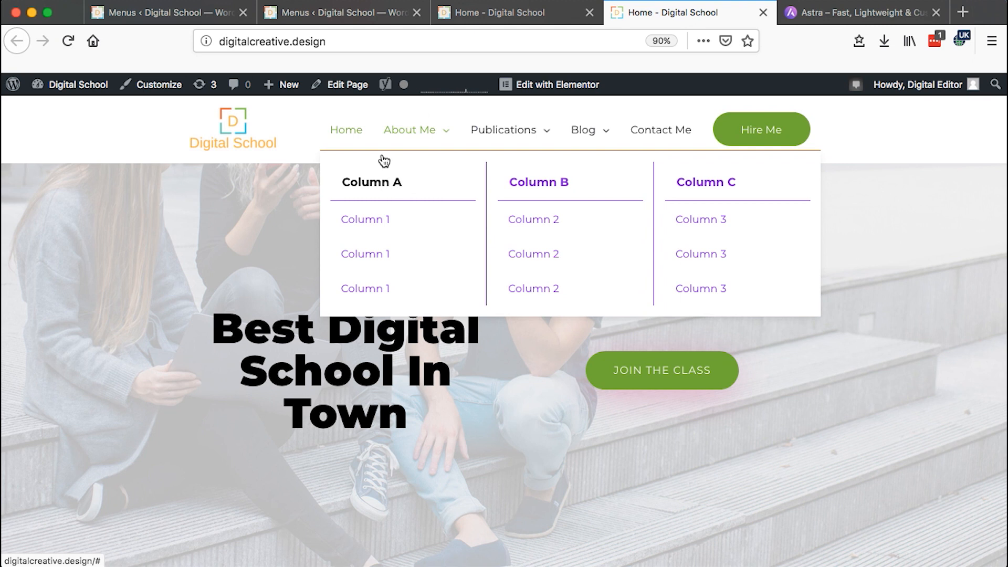
click(328, 16)
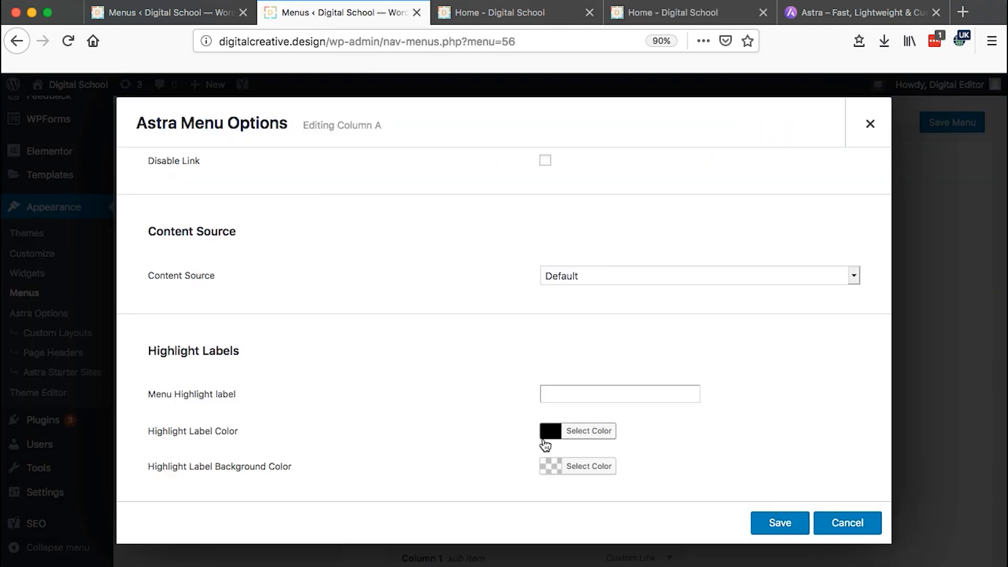
click(787, 525)
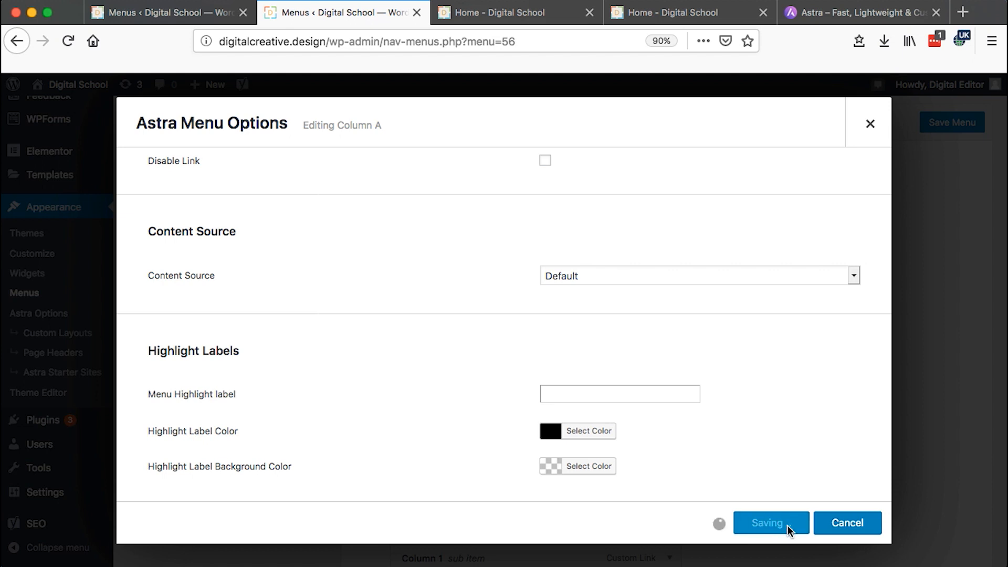
click(871, 125)
scroll(731, 254, down, 2)
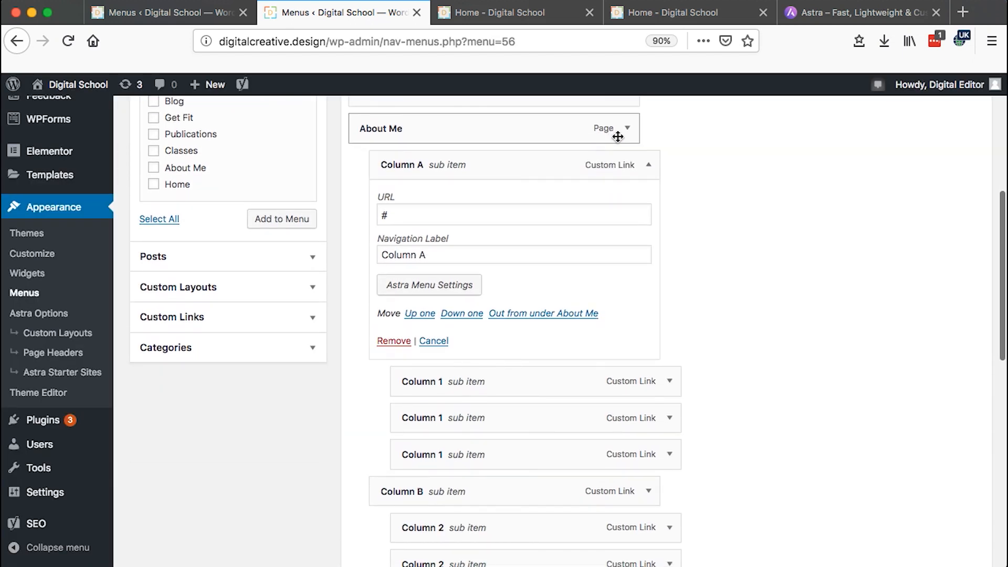
click(649, 166)
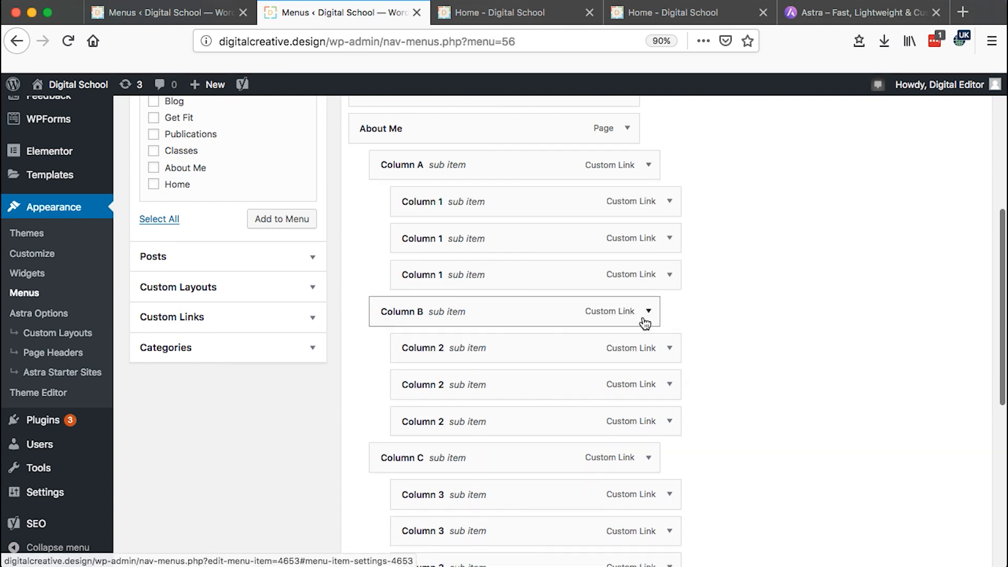
Step: Open the Astra menu settings of Column B and make it a column heading
click(646, 320)
click(426, 429)
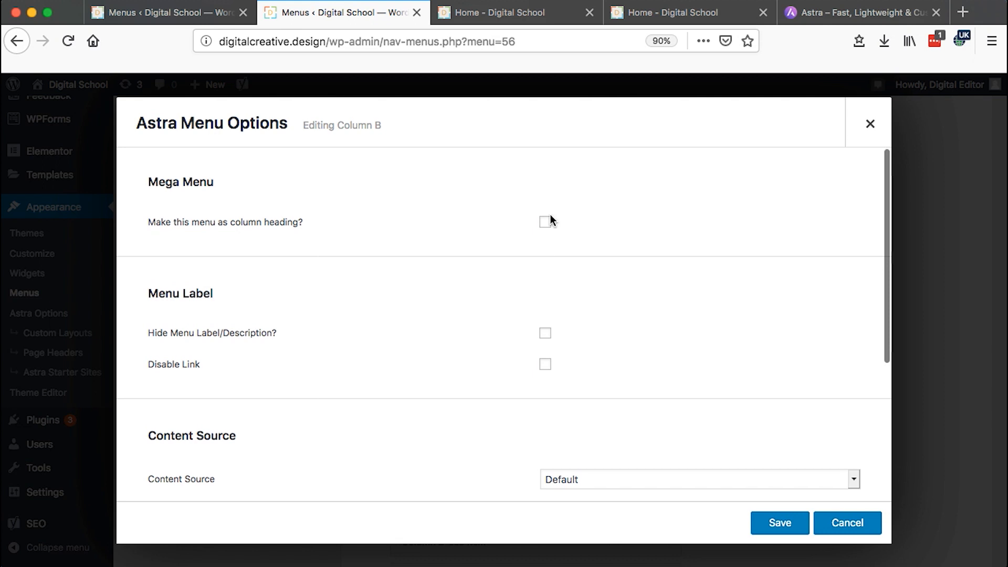
click(546, 223)
Step: Set Column B's Highlight Label Color to black #000000 and save its Astra menu options
scroll(606, 332, down, 3)
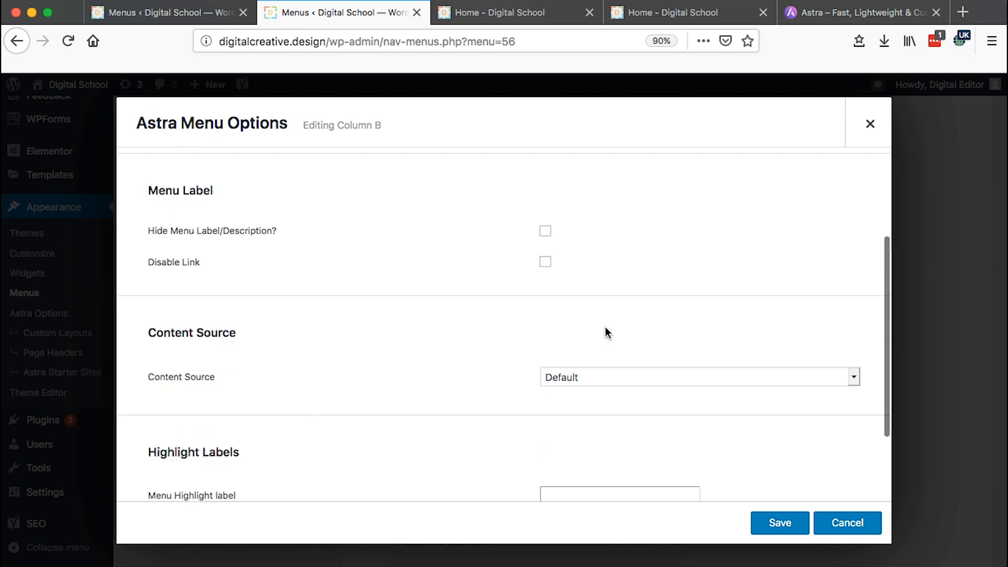
scroll(605, 328, down, 2)
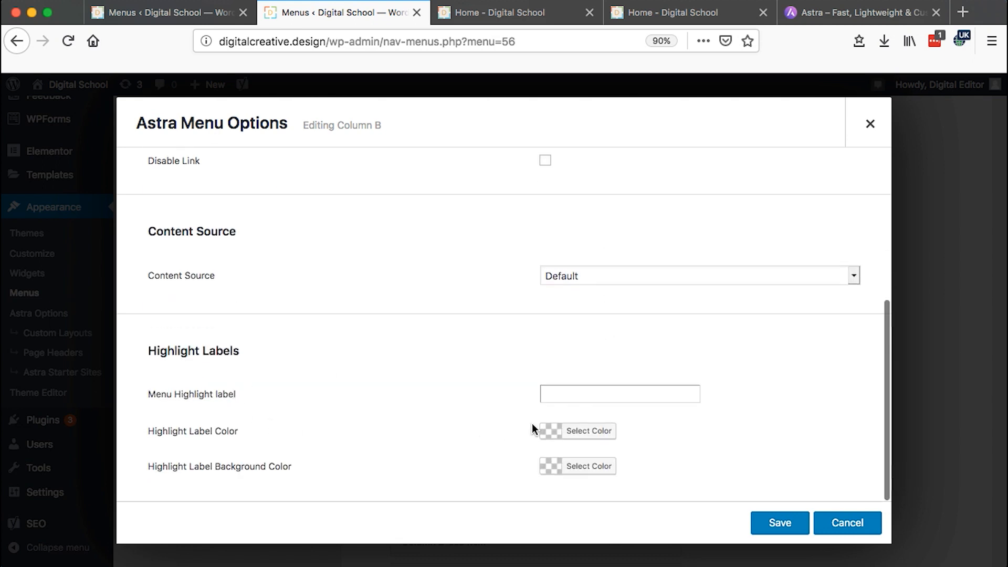
click(547, 430)
scroll(548, 436, down, 2)
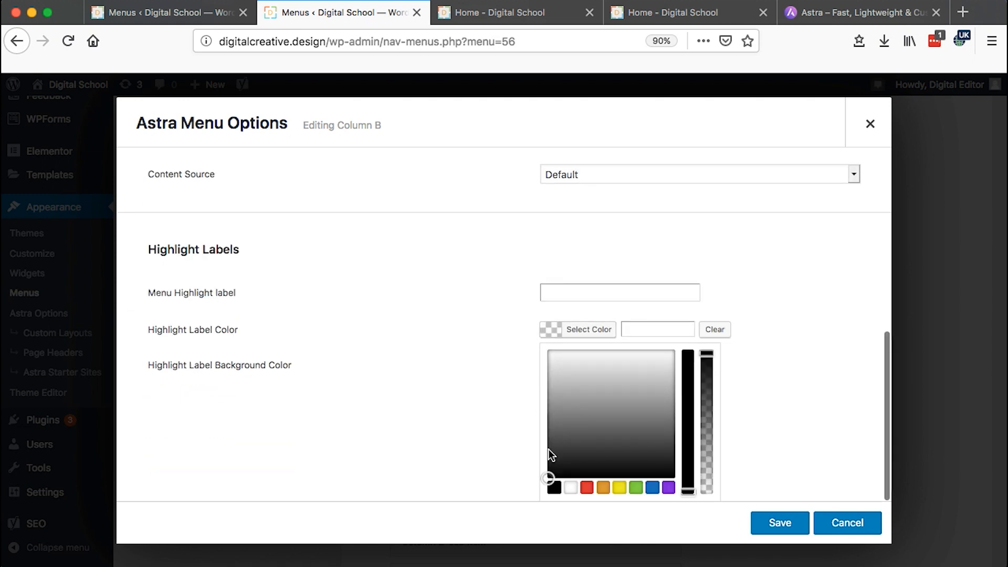
click(554, 490)
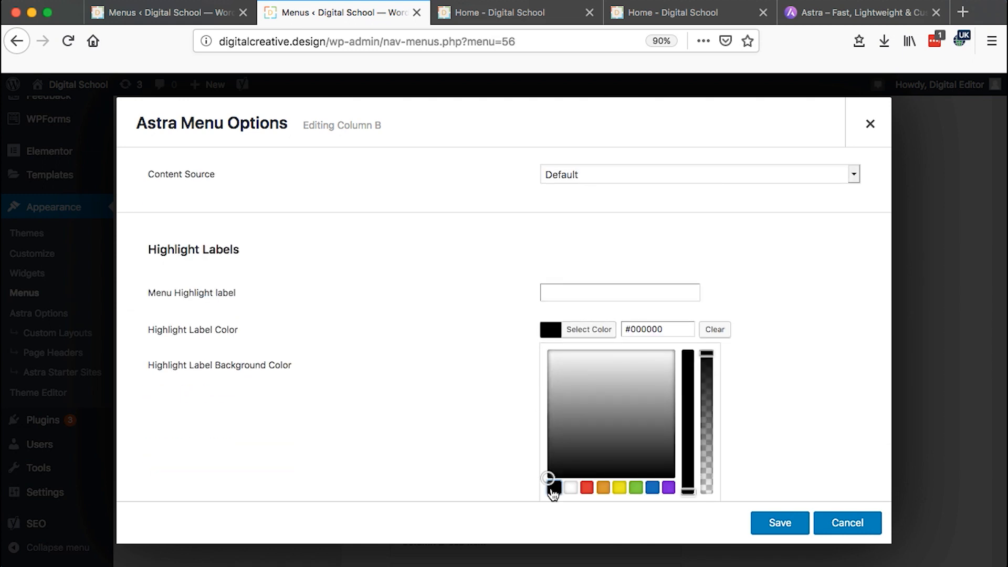
click(785, 344)
click(770, 523)
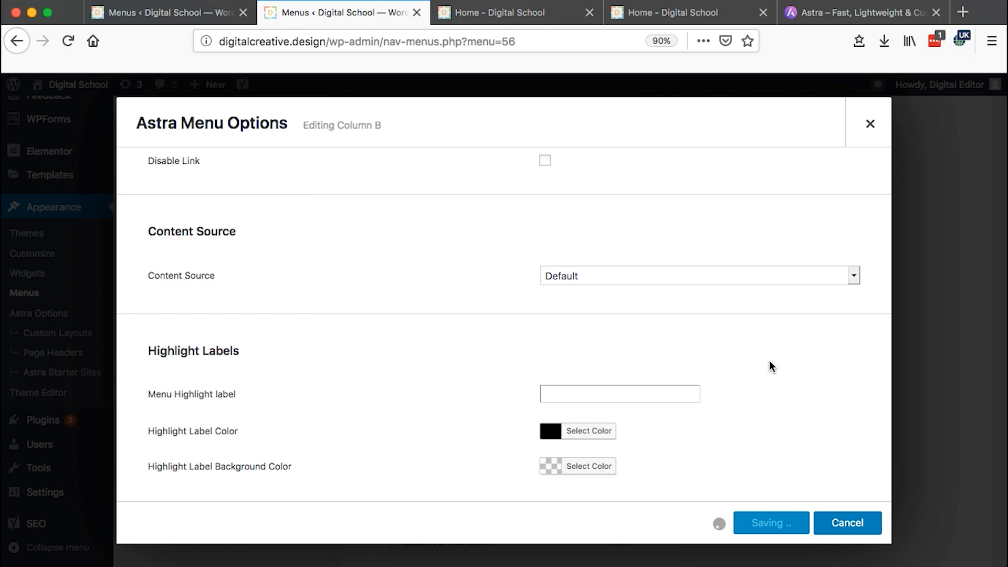
click(872, 126)
scroll(716, 342, down, 1)
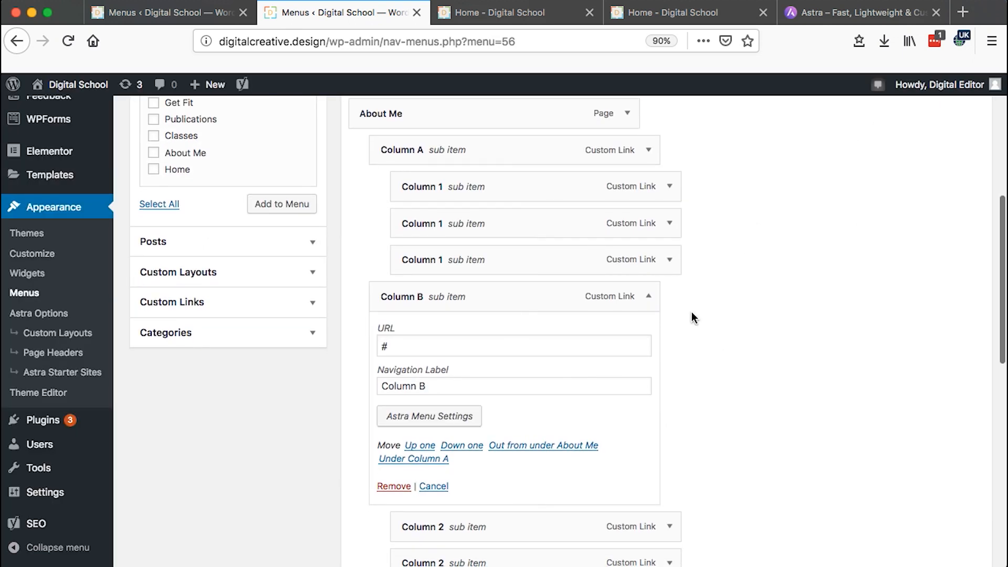
click(646, 297)
Step: Open the Astra menu settings of Column C and make it a column heading
scroll(643, 295, down, 2)
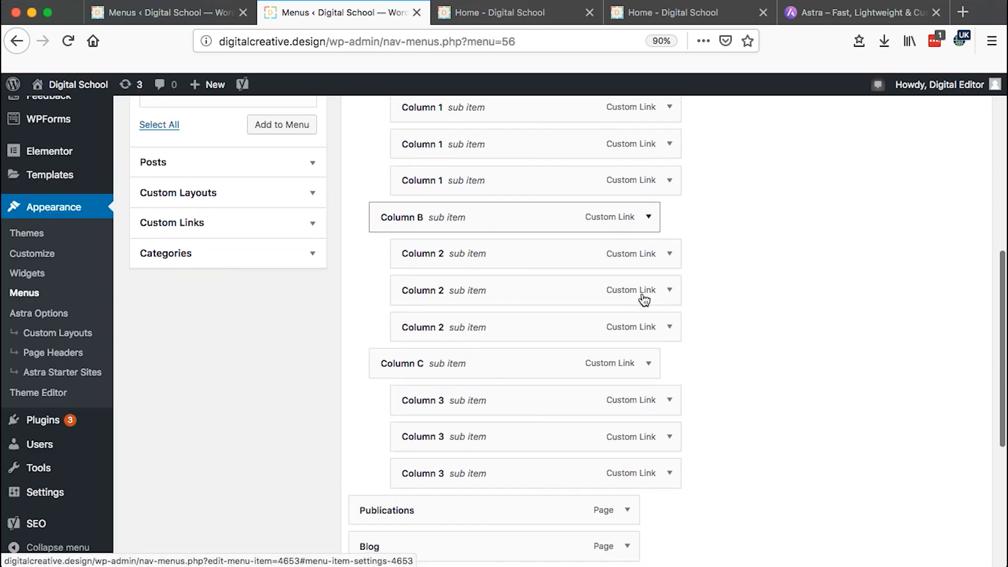
click(646, 365)
scroll(646, 367, down, 3)
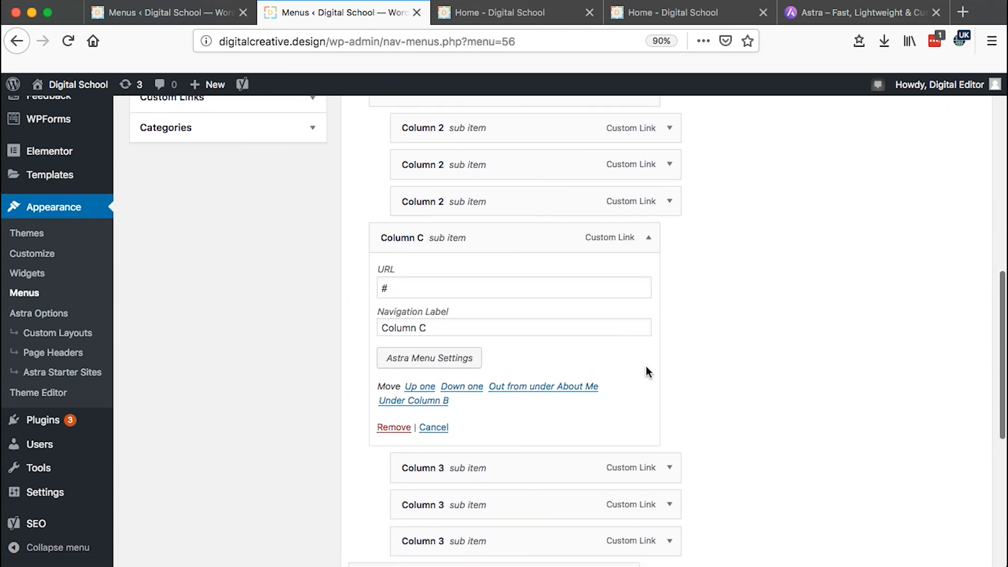
click(462, 359)
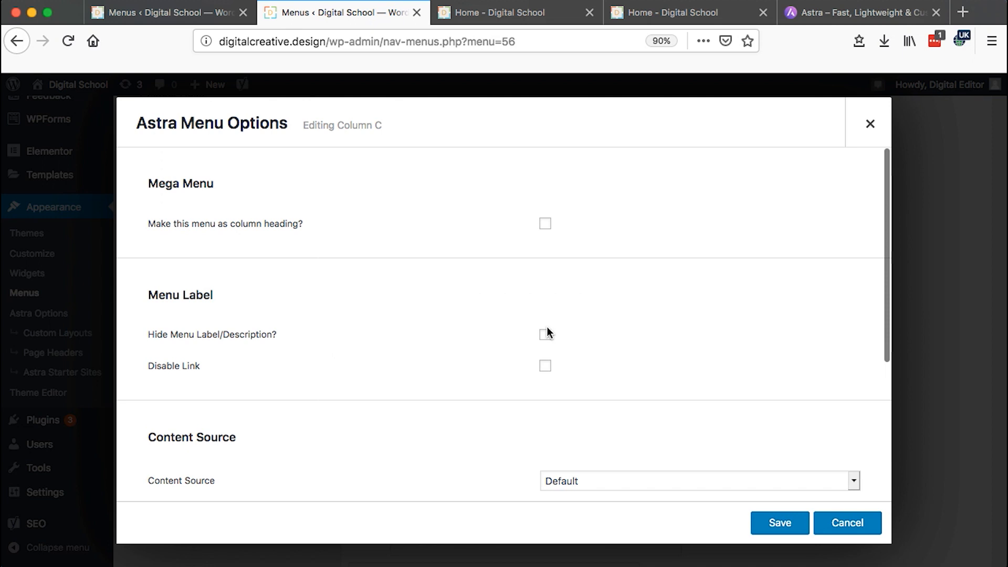
click(546, 228)
Step: Set Column C's Highlight Label Color to black #000000 and save both its Astra menu options and the Astra Mega menu
scroll(574, 262, down, 5)
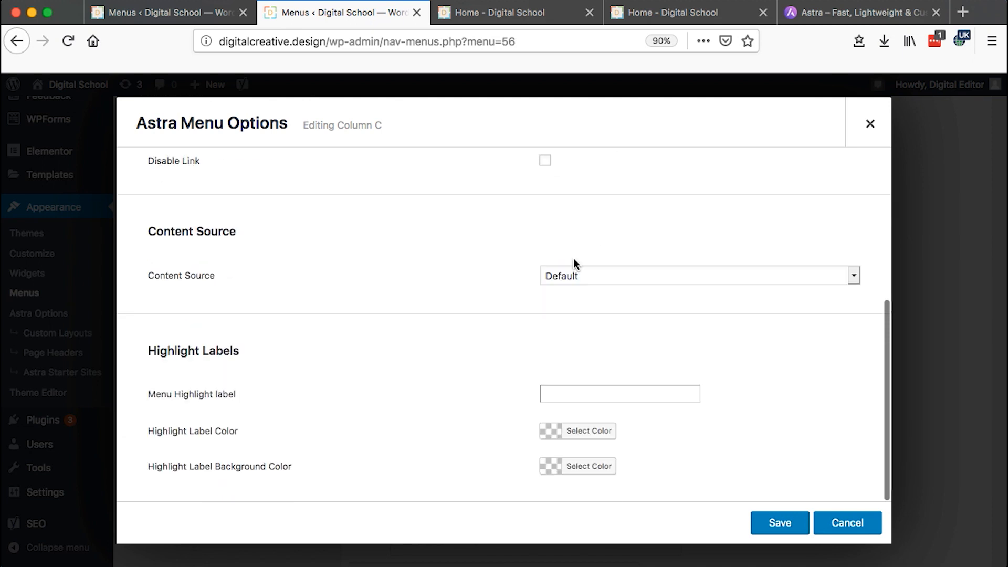
click(548, 437)
scroll(549, 452, down, 3)
click(554, 489)
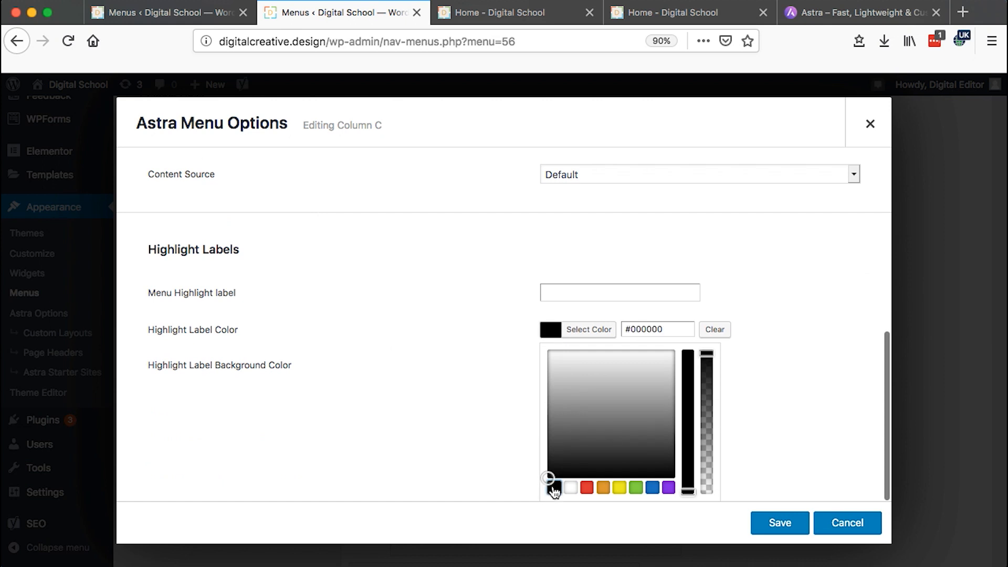
click(786, 467)
click(771, 522)
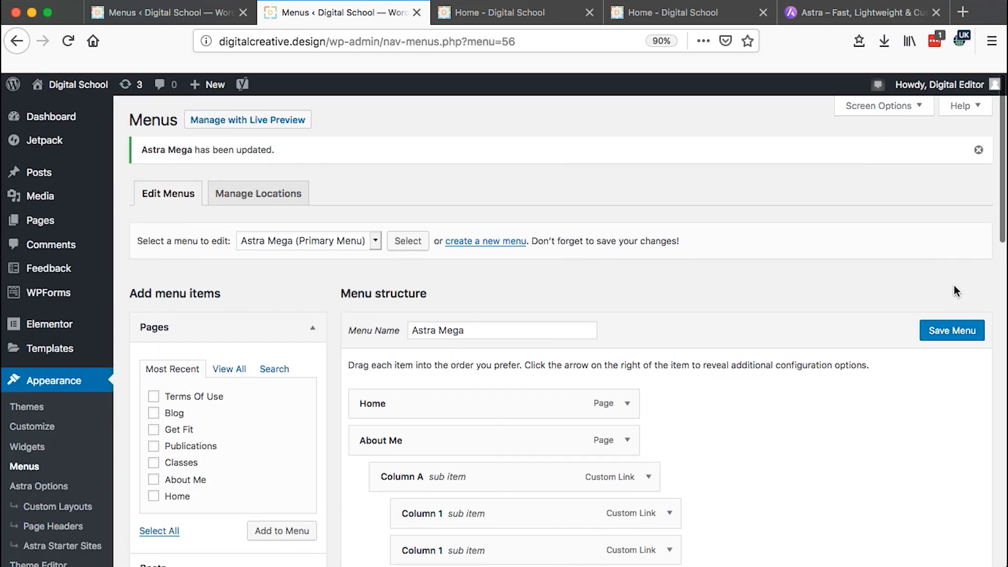
click(950, 329)
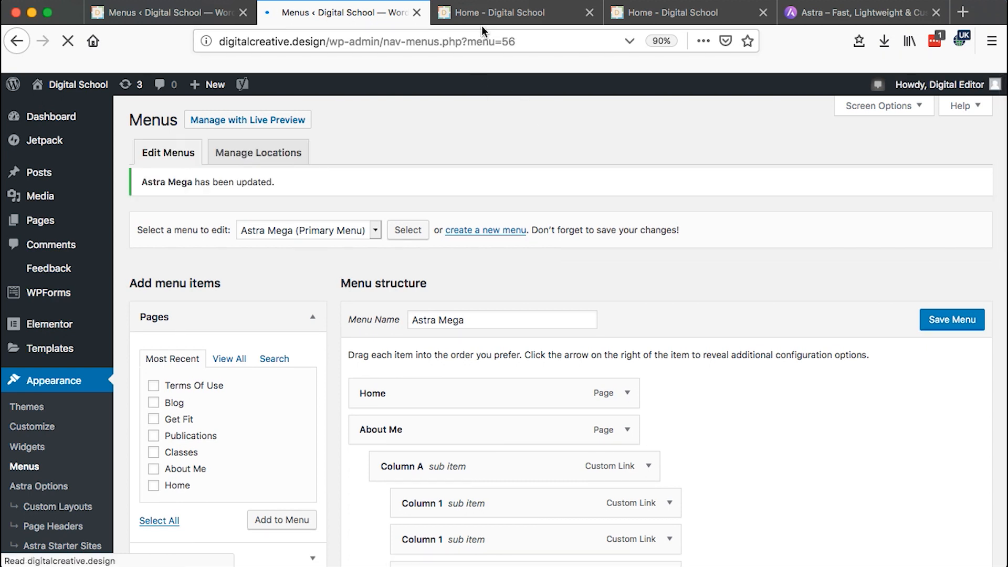
Step: Reload the live home page and compare its About Me mega menu with the one on the reference home page
click(481, 21)
mouse_move(453, 152)
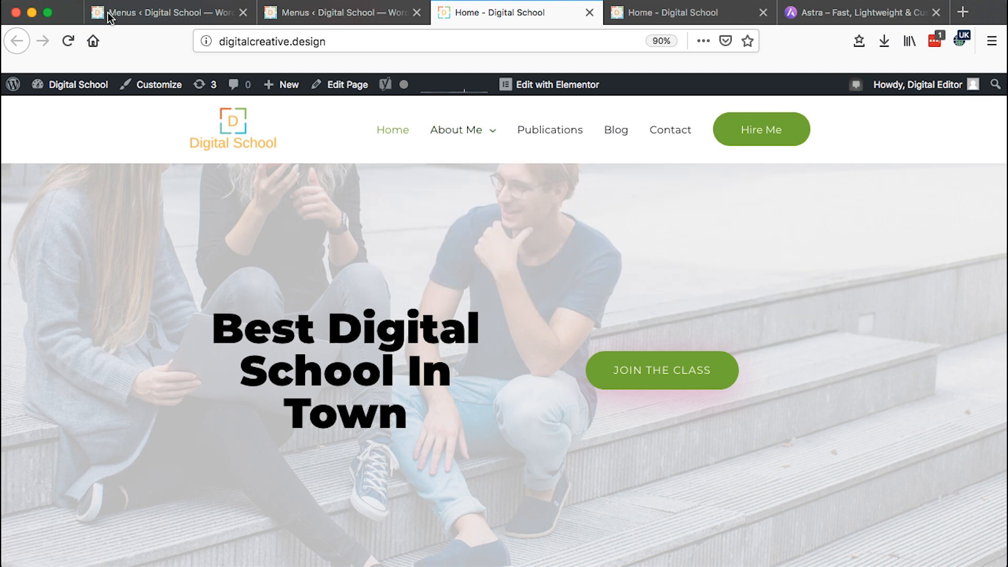
click(68, 41)
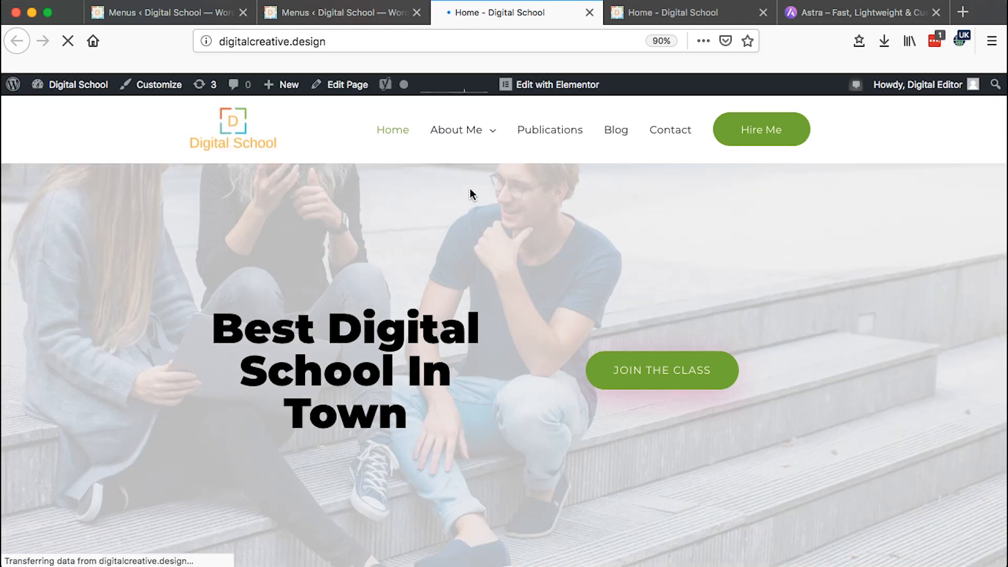
mouse_move(461, 130)
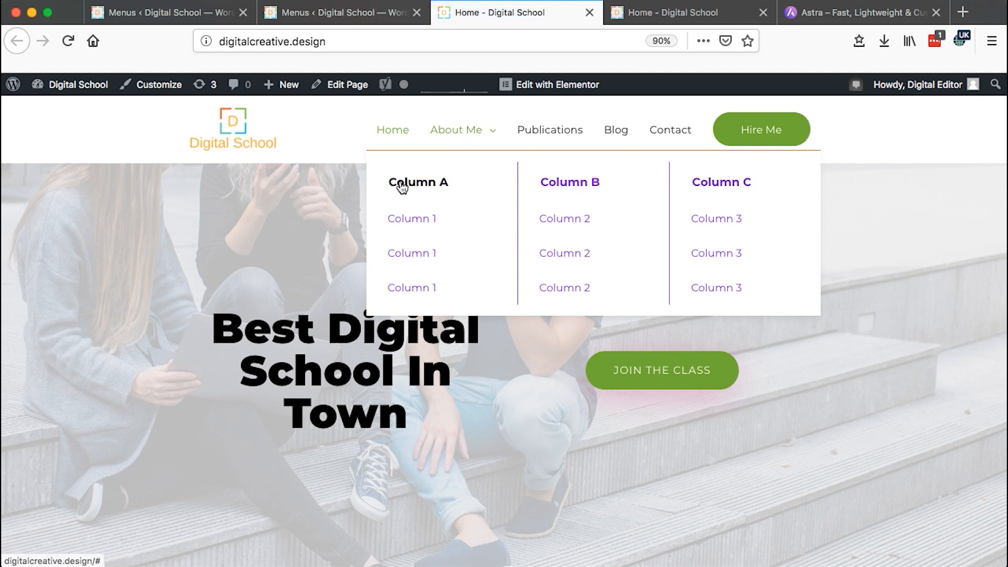
click(645, 14)
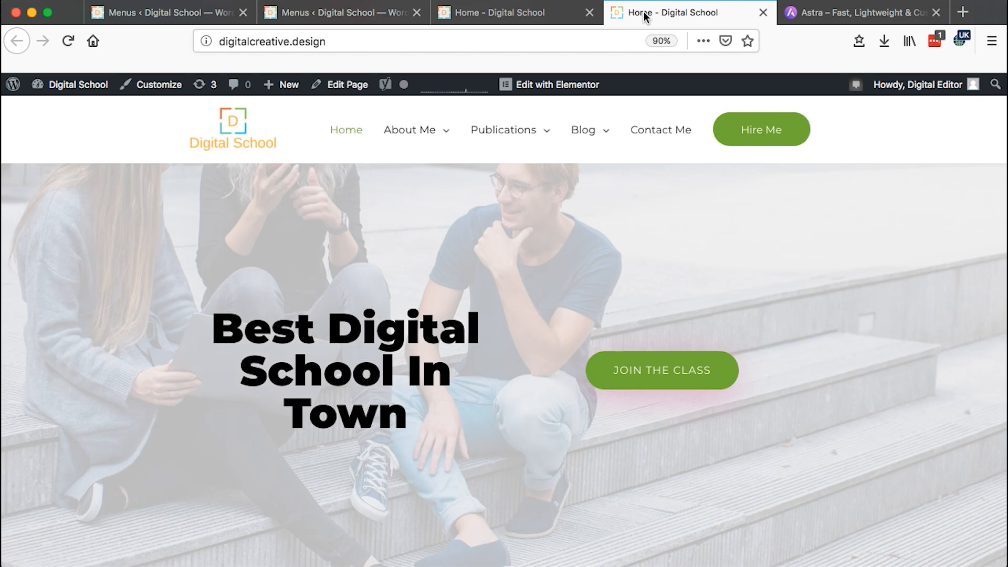
mouse_move(401, 132)
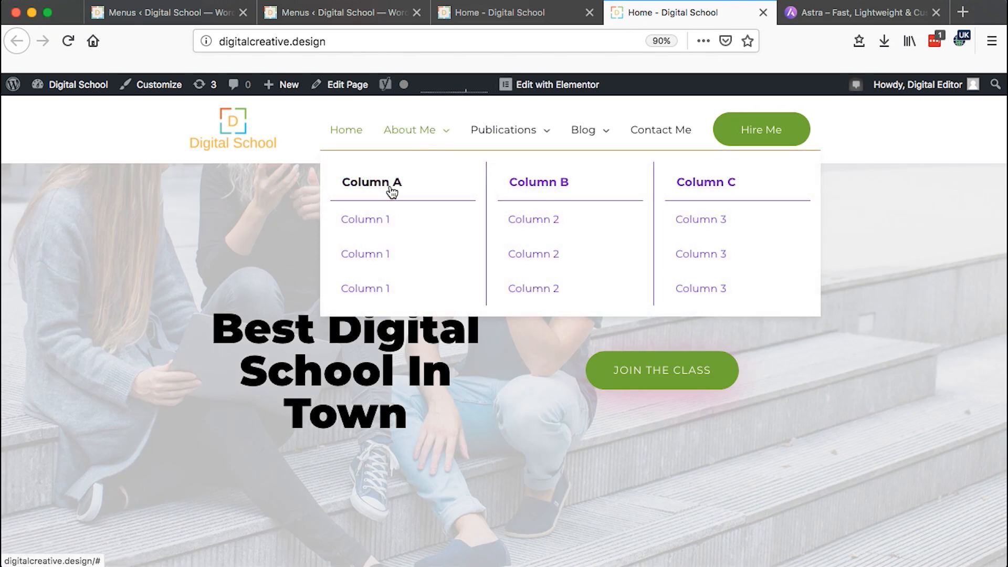
click(475, 14)
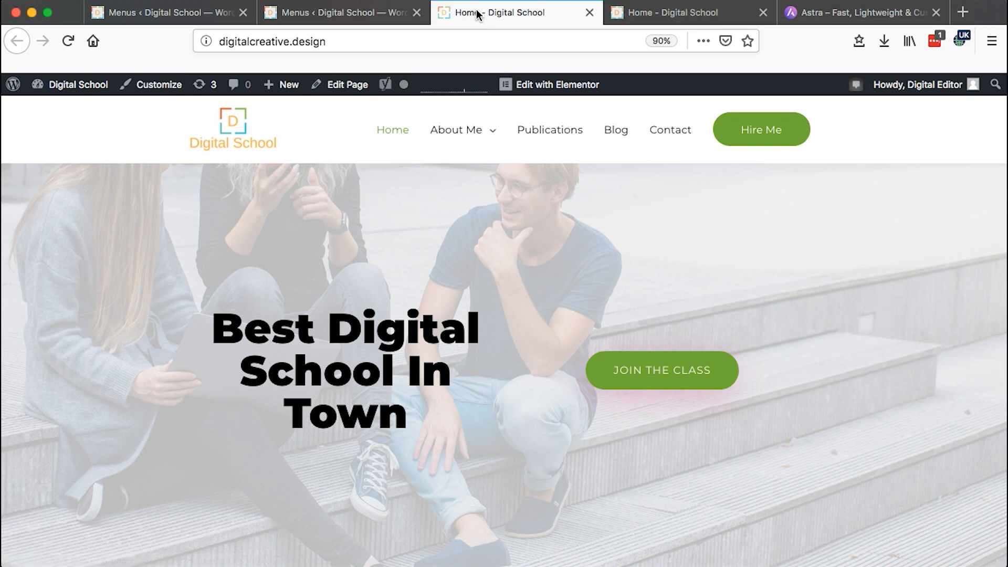
mouse_move(454, 138)
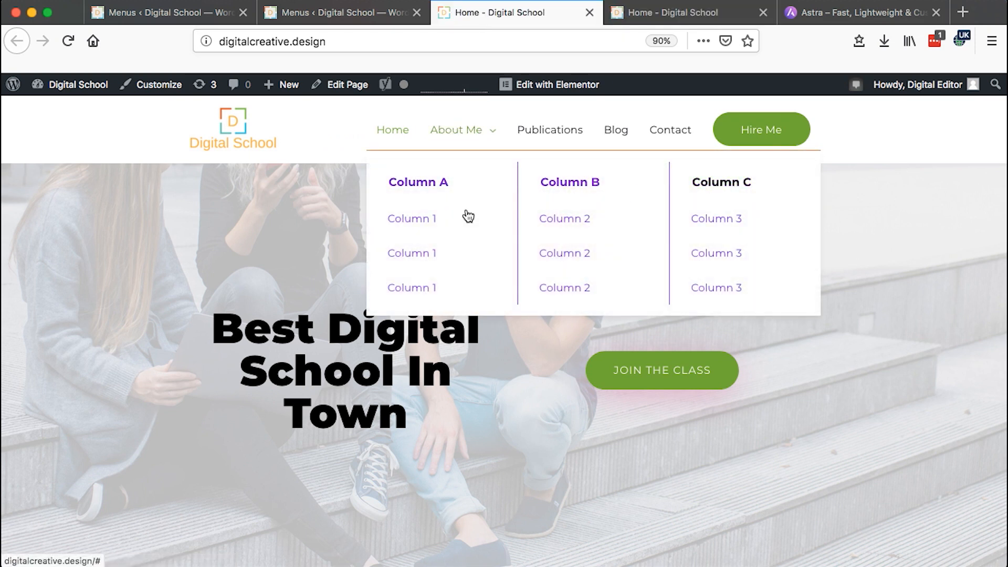
click(638, 12)
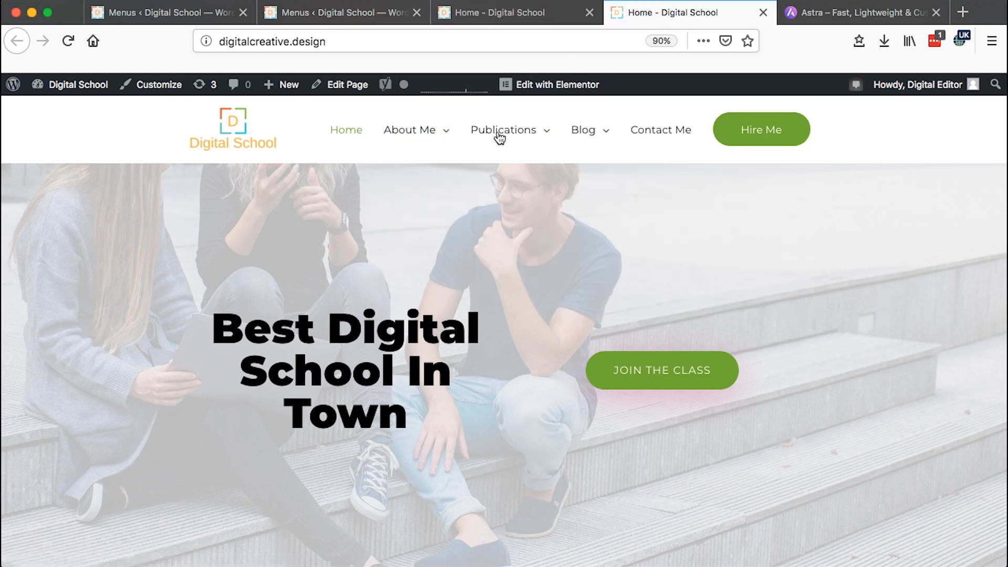
mouse_move(428, 135)
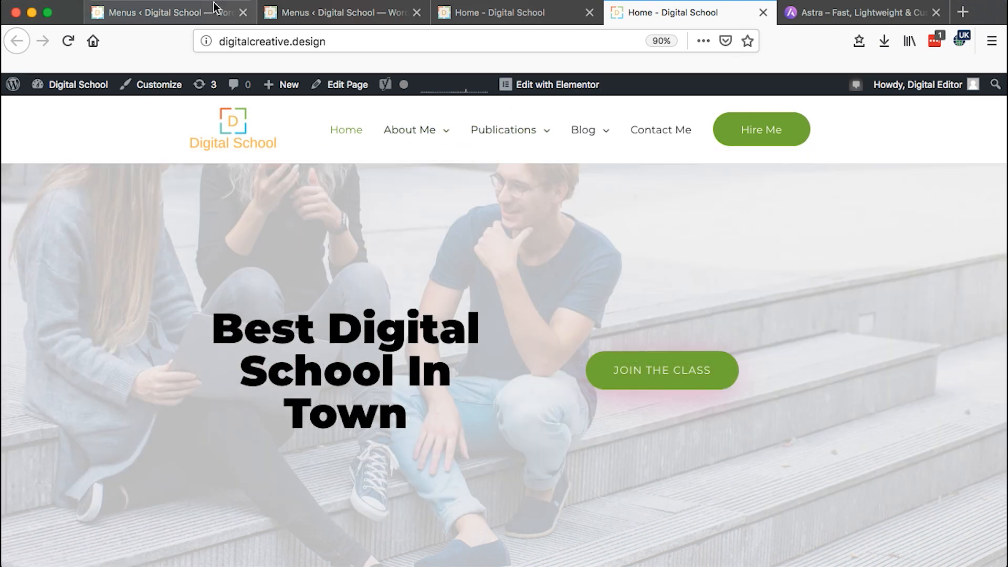
Step: In the Astra Mega menu, set Column A's Column Heading Separator Color to purple and save its Astra menu options
click(292, 14)
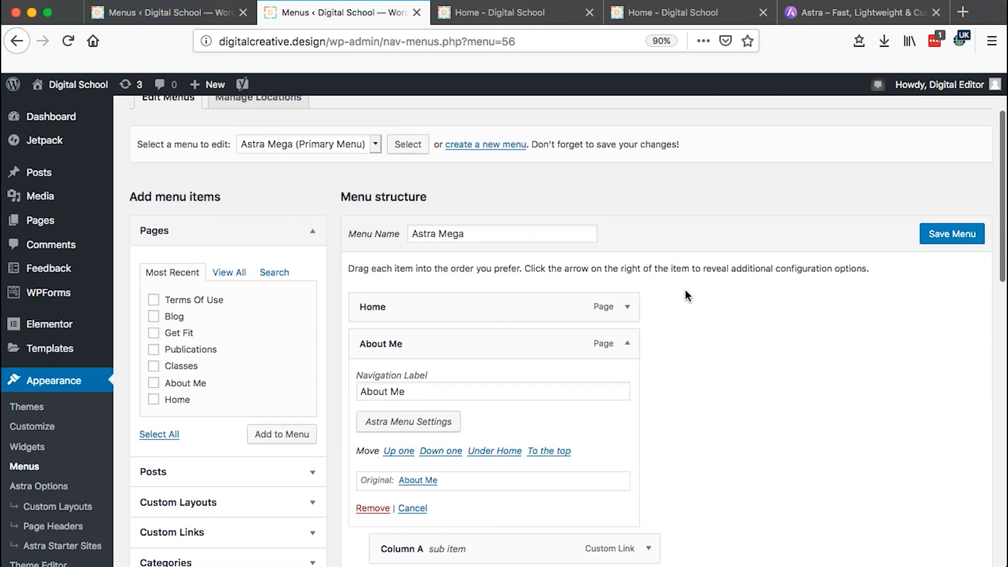
scroll(686, 293, down, 3)
click(625, 281)
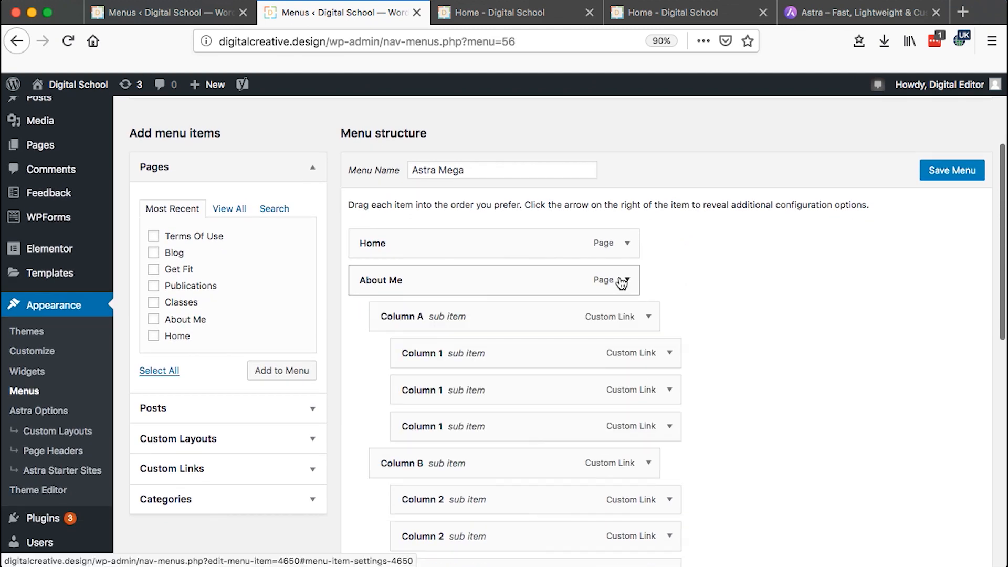
scroll(649, 273, down, 2)
click(649, 246)
scroll(525, 294, down, 1)
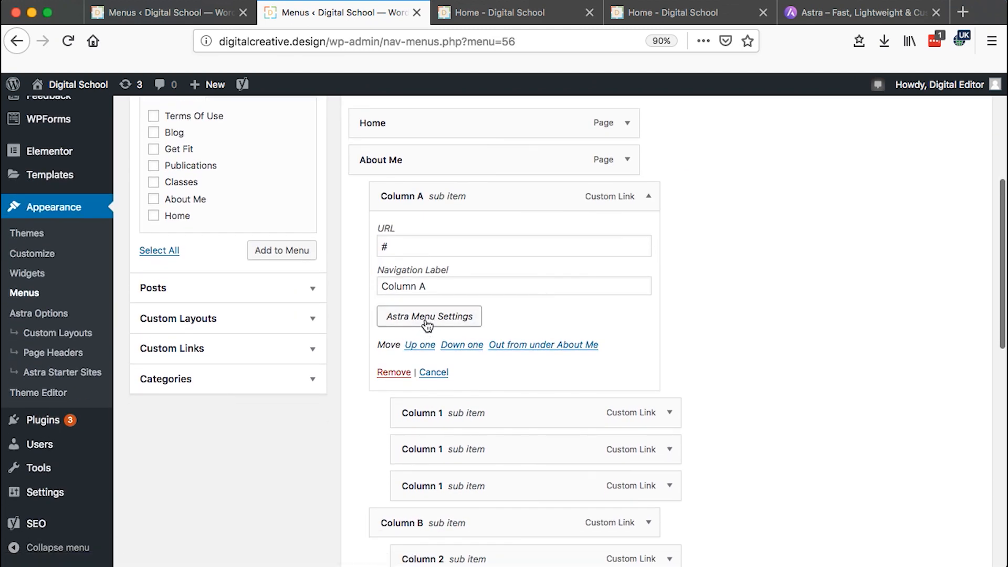
click(426, 323)
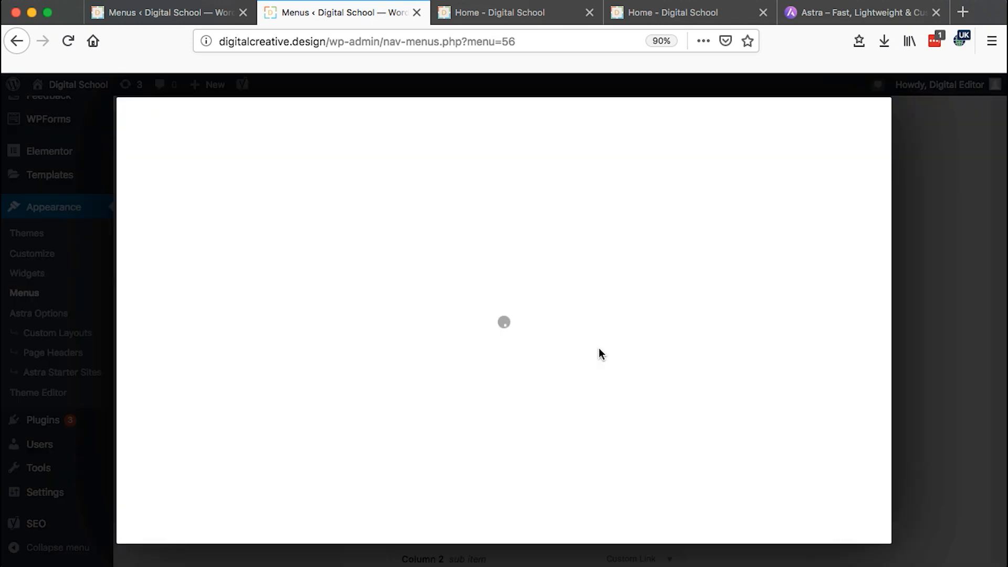
click(549, 260)
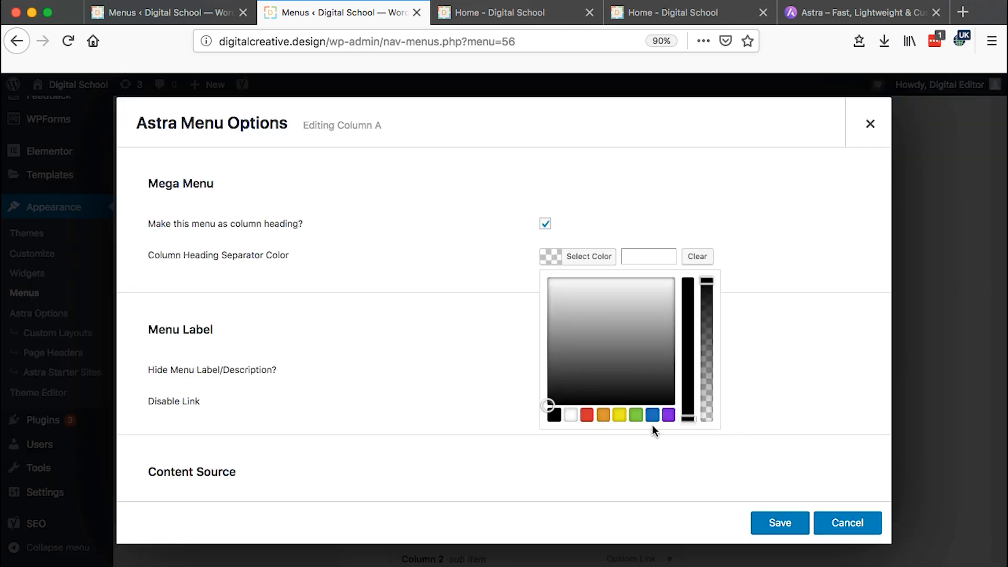
click(669, 413)
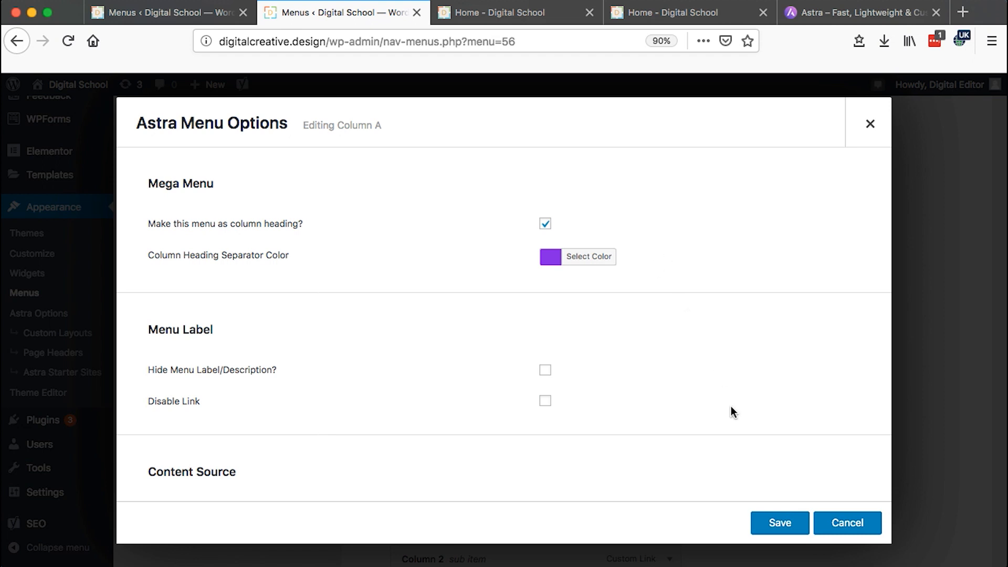
click(767, 523)
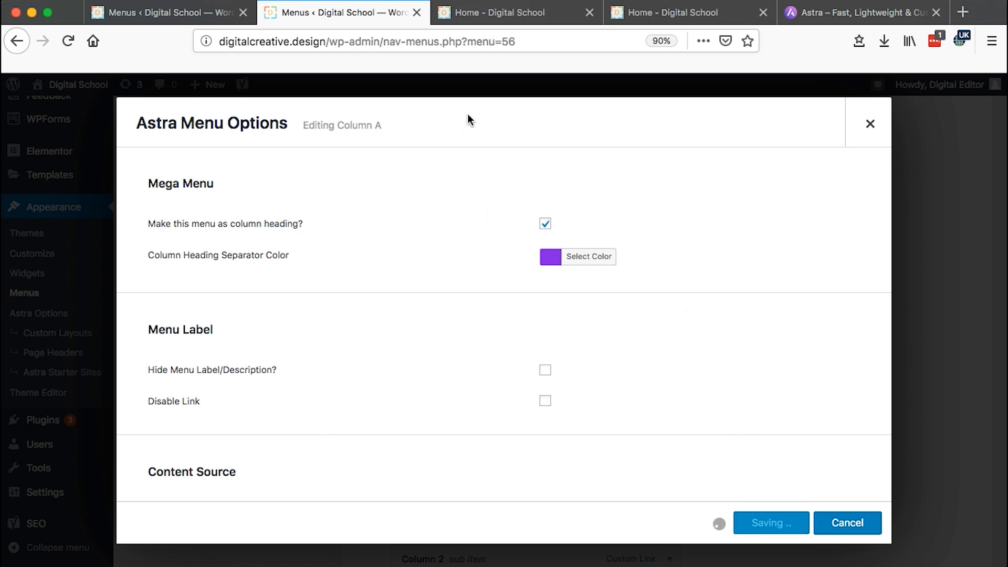
click(854, 135)
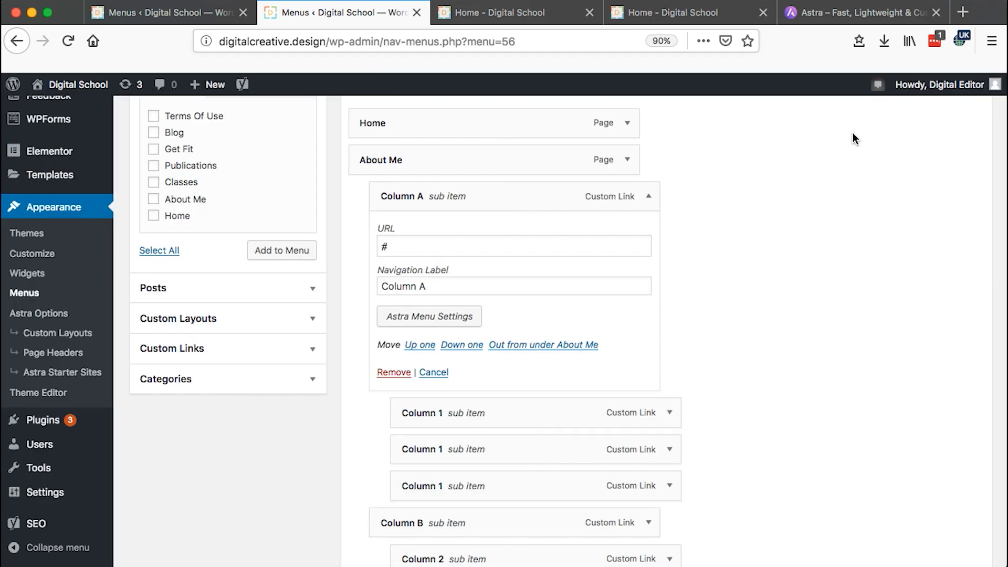
Step: Set Column B's Column Heading Separator Color to purple #8224e3 and save its Astra menu options
scroll(717, 288, down, 5)
click(648, 349)
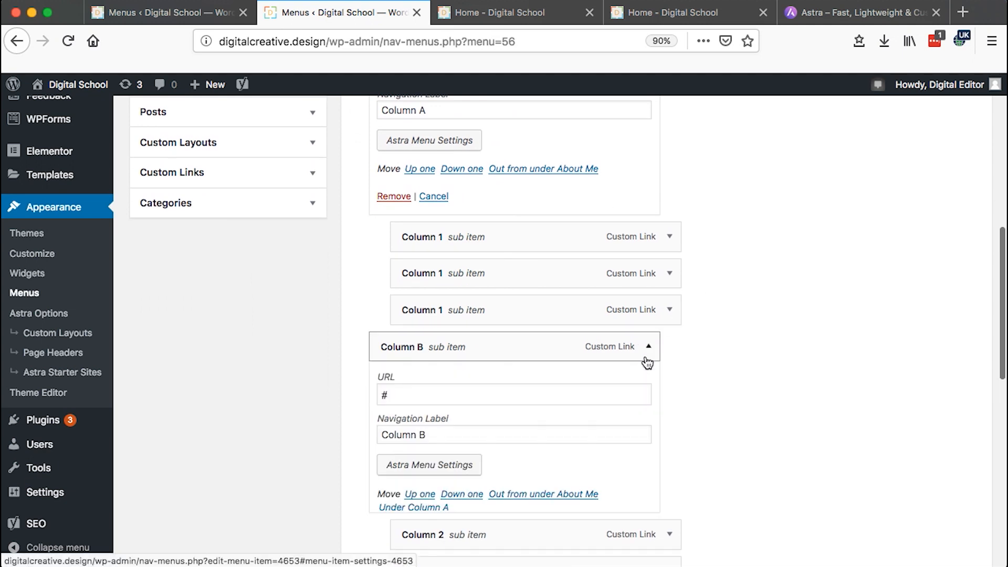
scroll(578, 373, down, 3)
click(430, 373)
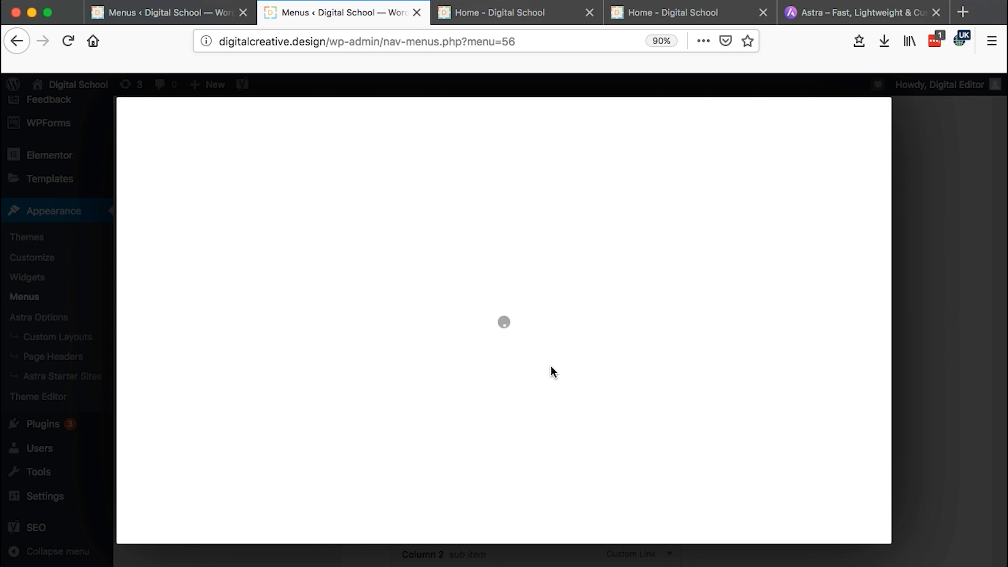
click(555, 261)
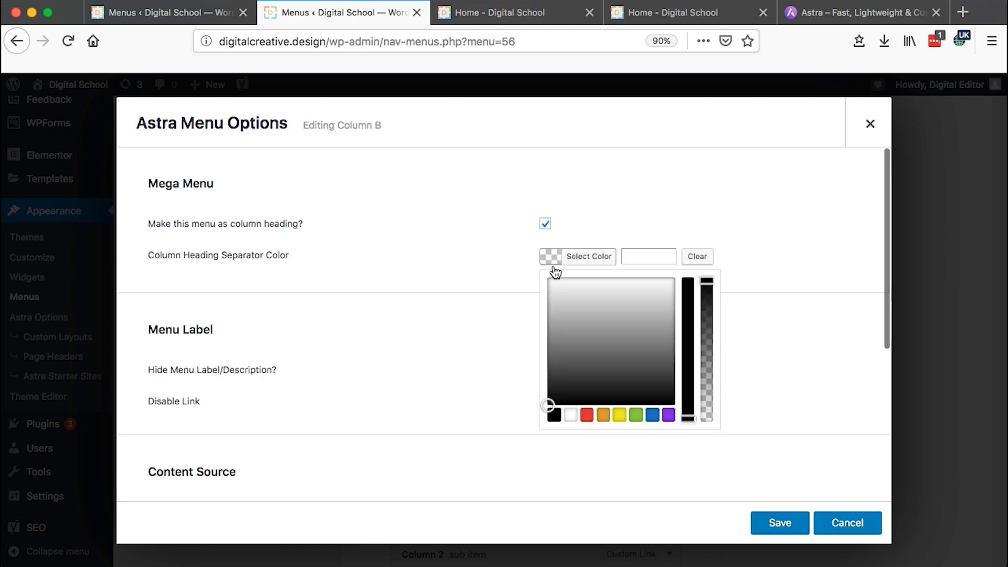
click(667, 414)
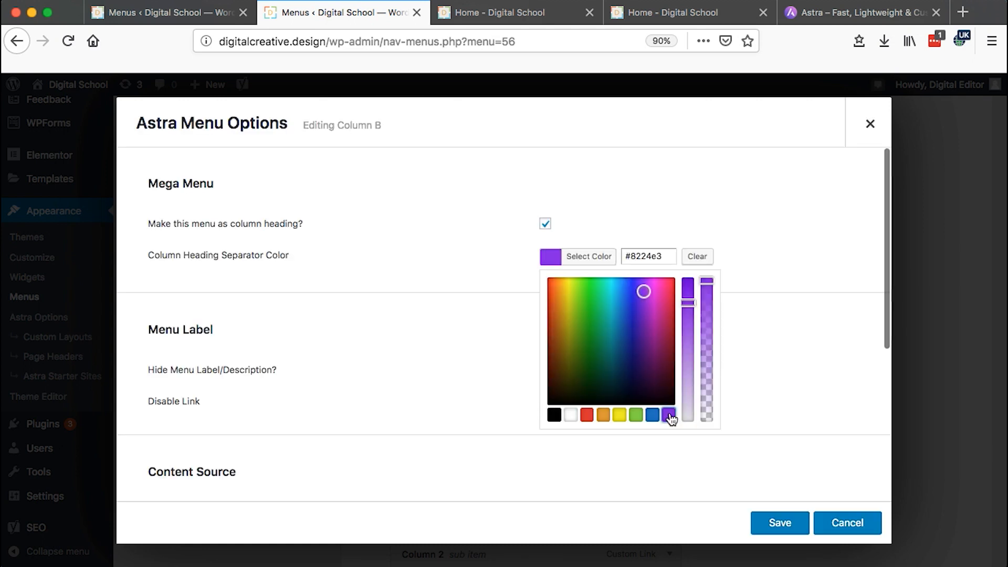
click(760, 247)
click(770, 526)
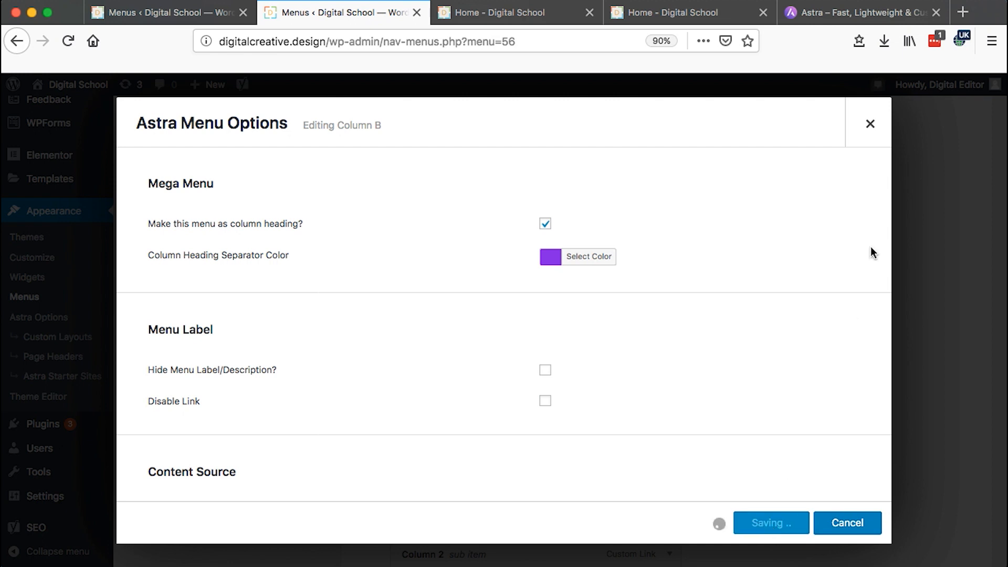
click(867, 138)
Step: Set Column C's Column Heading Separator Color to purple and save its Astra menu options
scroll(735, 336, down, 5)
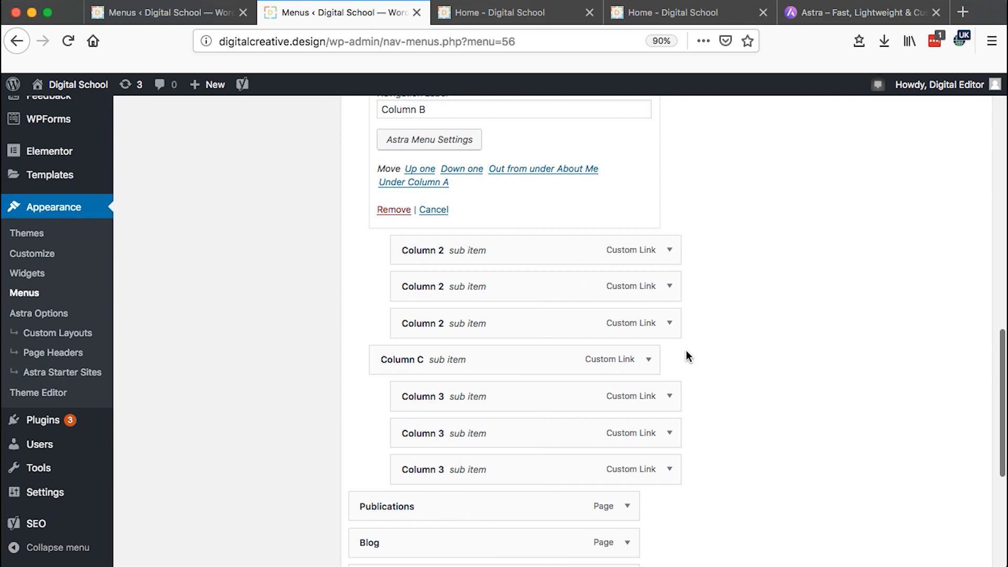
click(650, 360)
scroll(651, 361, down, 2)
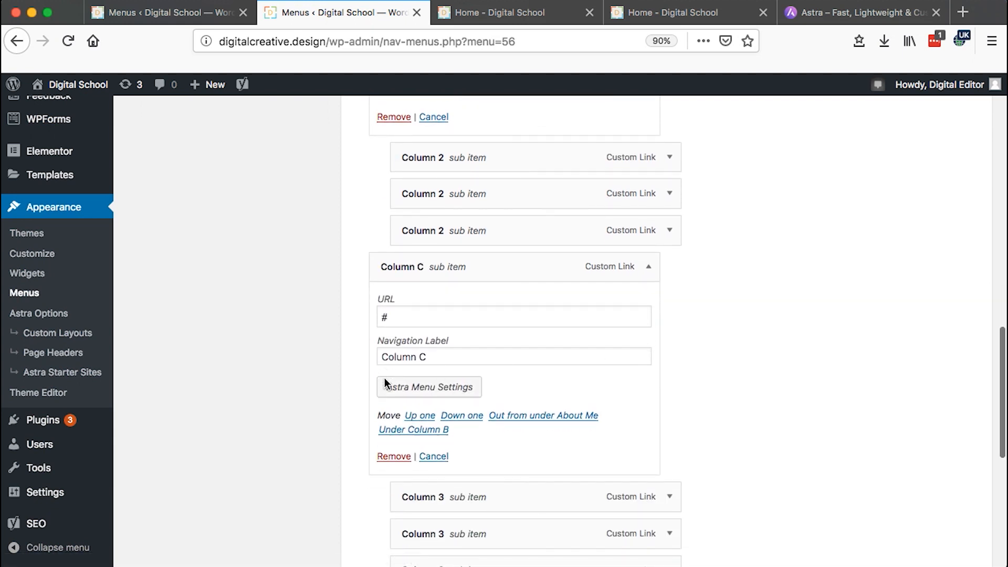
click(385, 382)
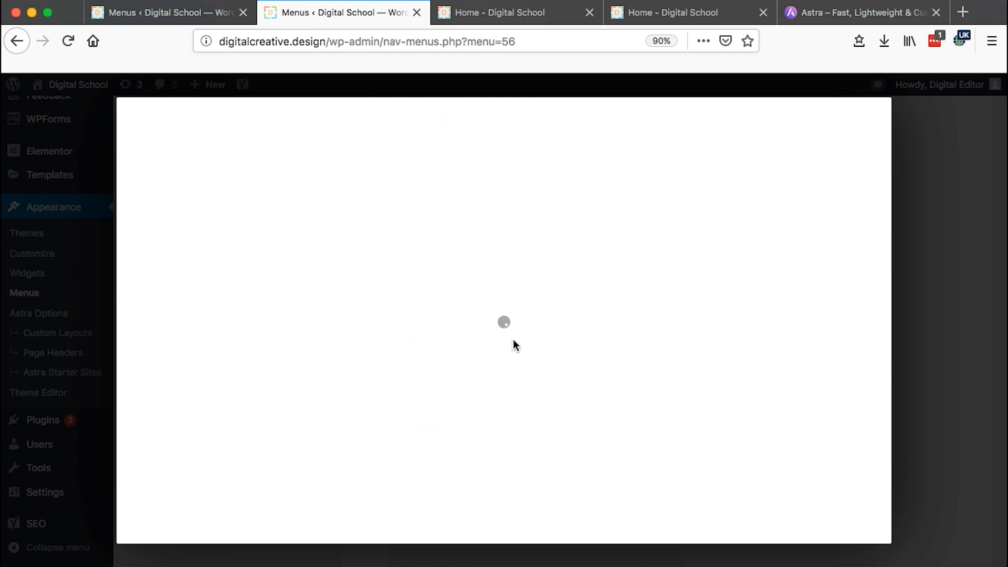
click(552, 257)
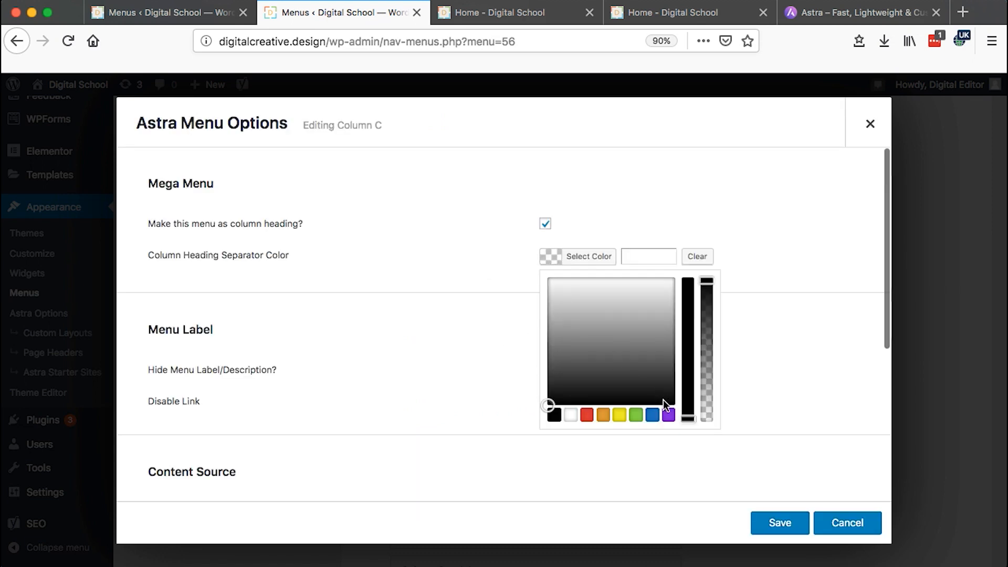
click(668, 415)
click(671, 350)
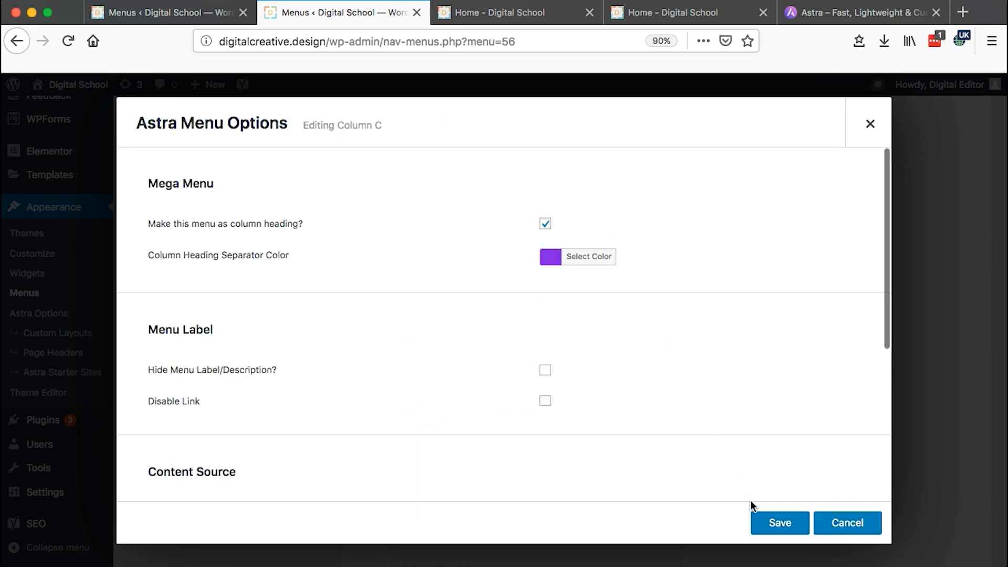
click(771, 521)
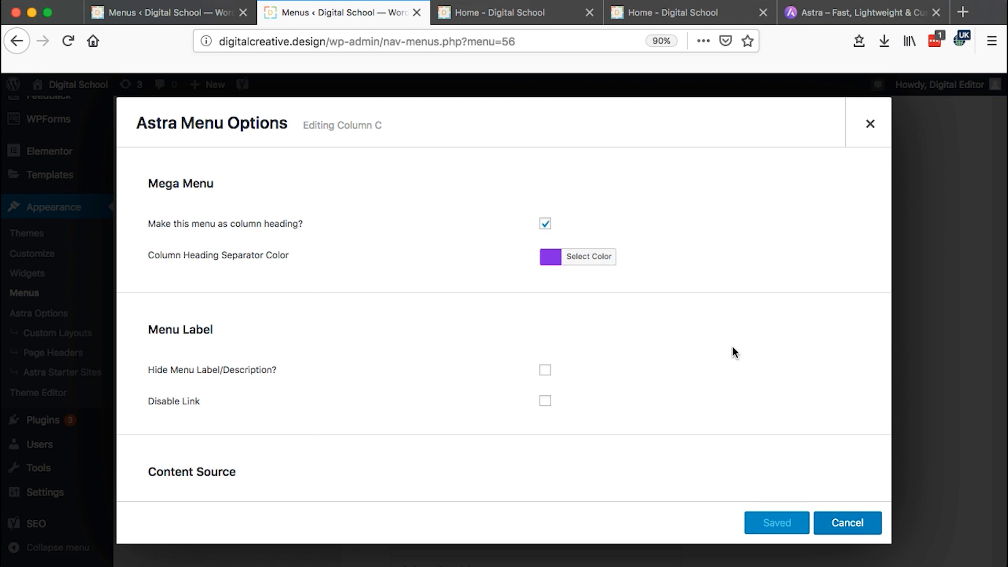
click(870, 124)
Step: Save the Astra Mega menu with the new column heading separators
scroll(873, 121, up, 5)
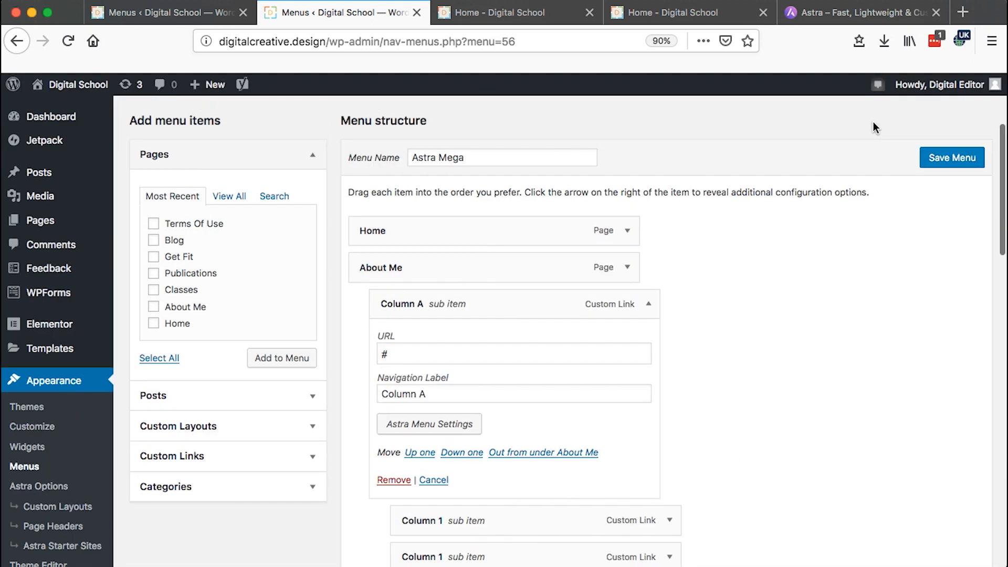
scroll(874, 121, up, 3)
click(934, 327)
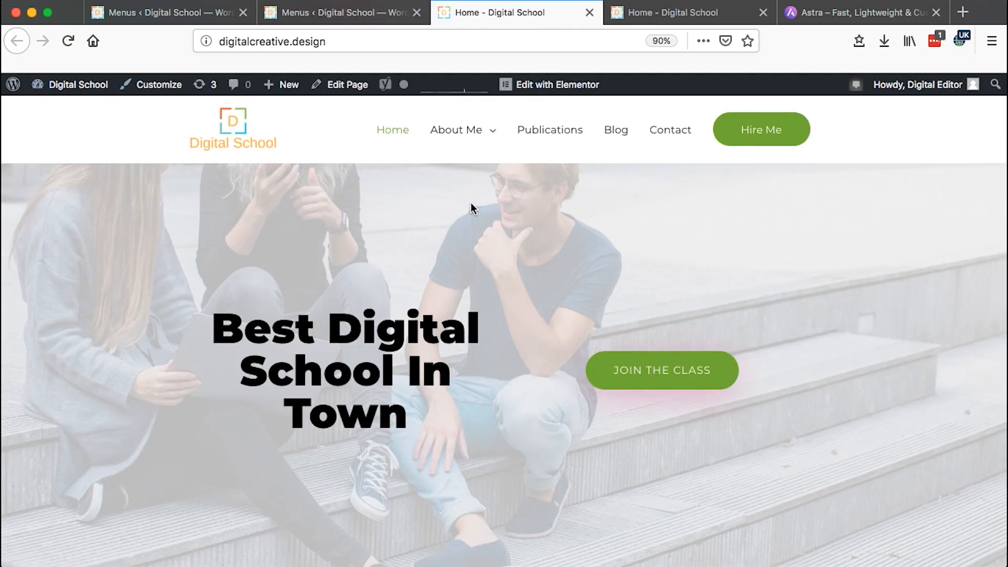
Step: Check the About Me mega menu's heading separators on the reloaded live home page against the reference home page
mouse_move(480, 131)
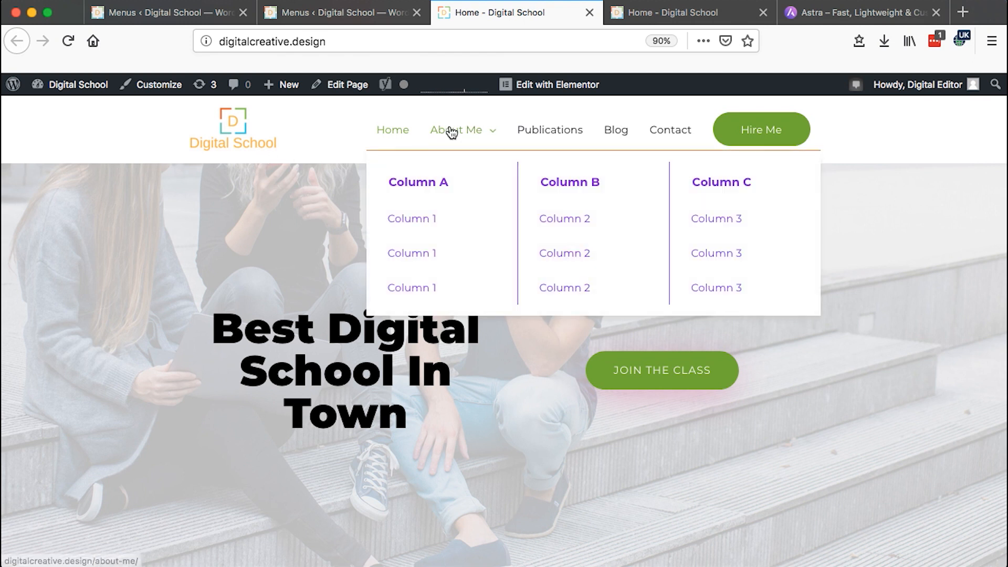
click(634, 14)
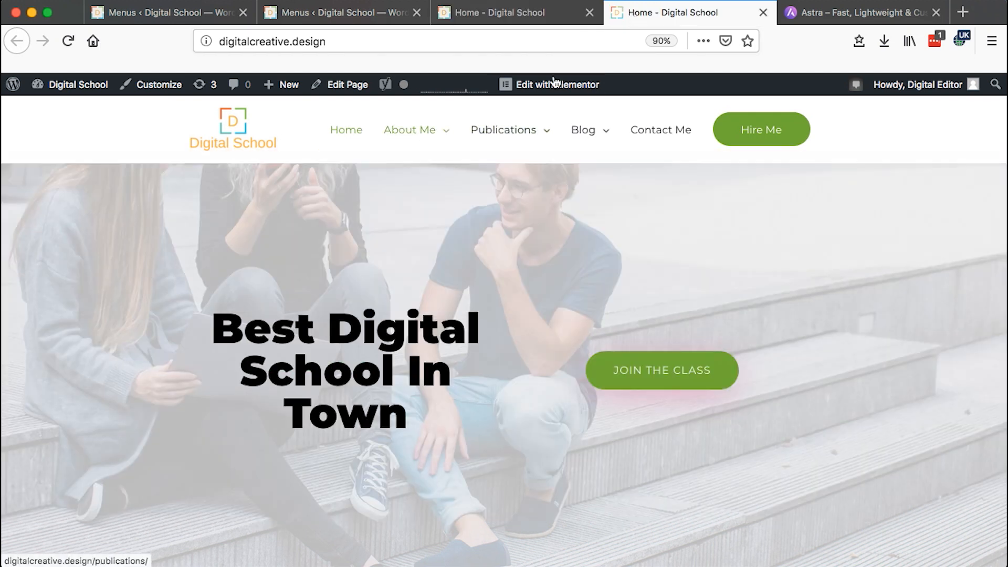
click(498, 18)
click(68, 41)
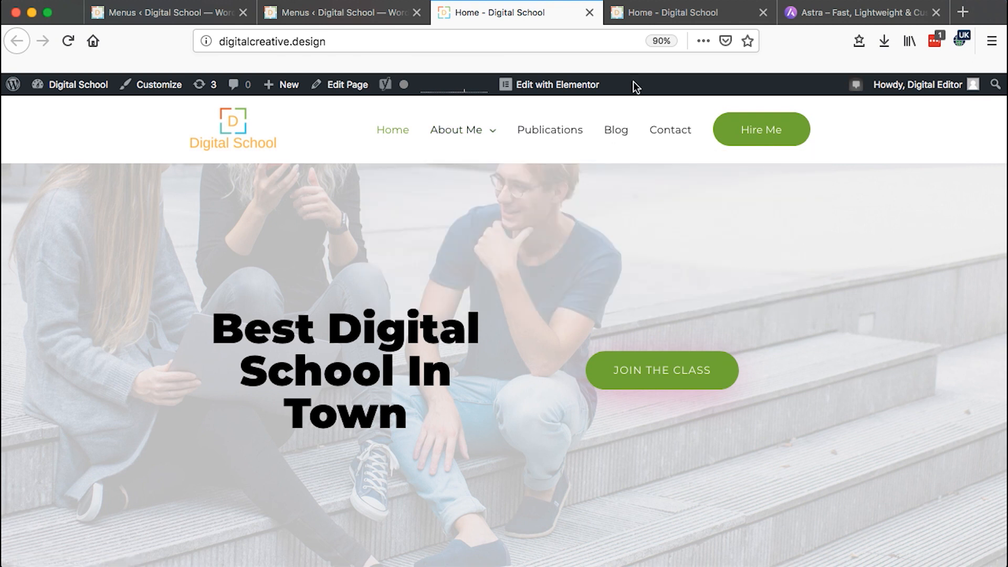
click(634, 18)
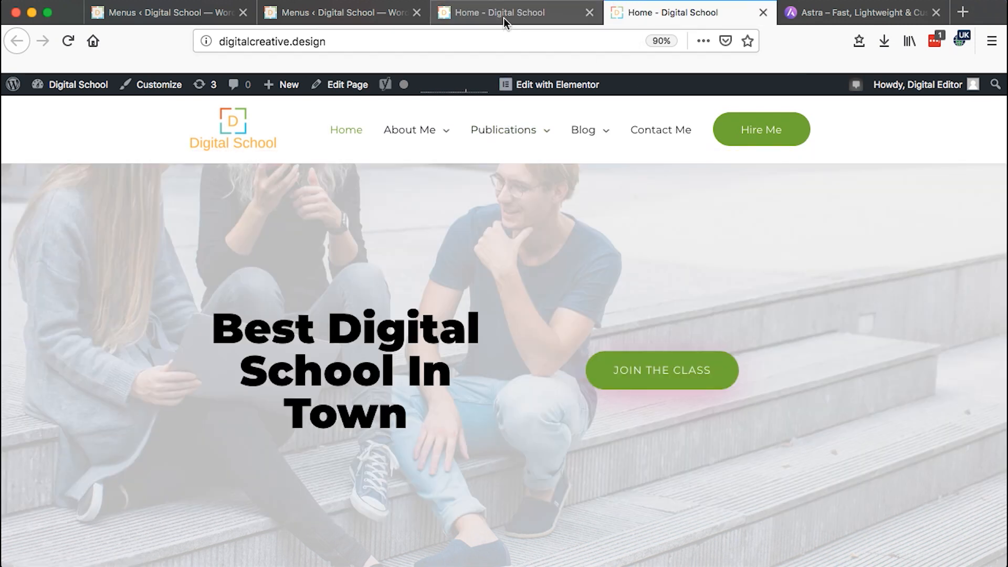
click(504, 18)
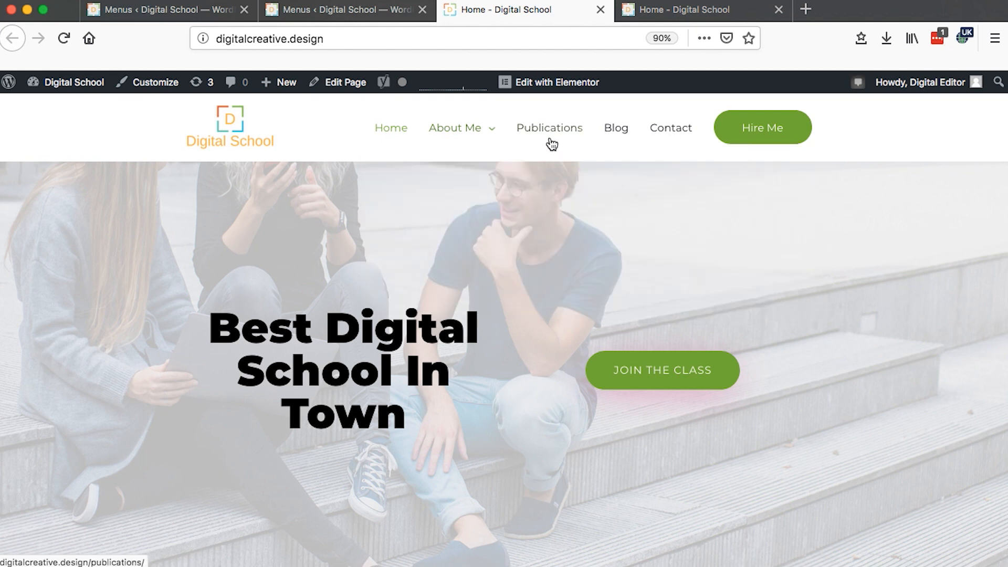
Step: Examine the finished Publications mega menu on the example home page and the item structure of the Astra Mega menu
click(642, 15)
mouse_move(496, 153)
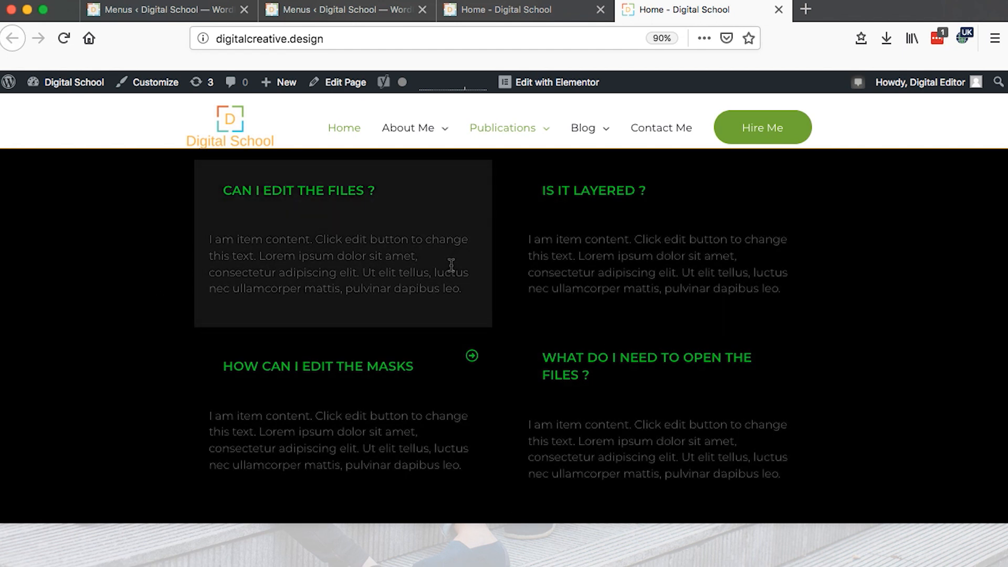
key(super+2)
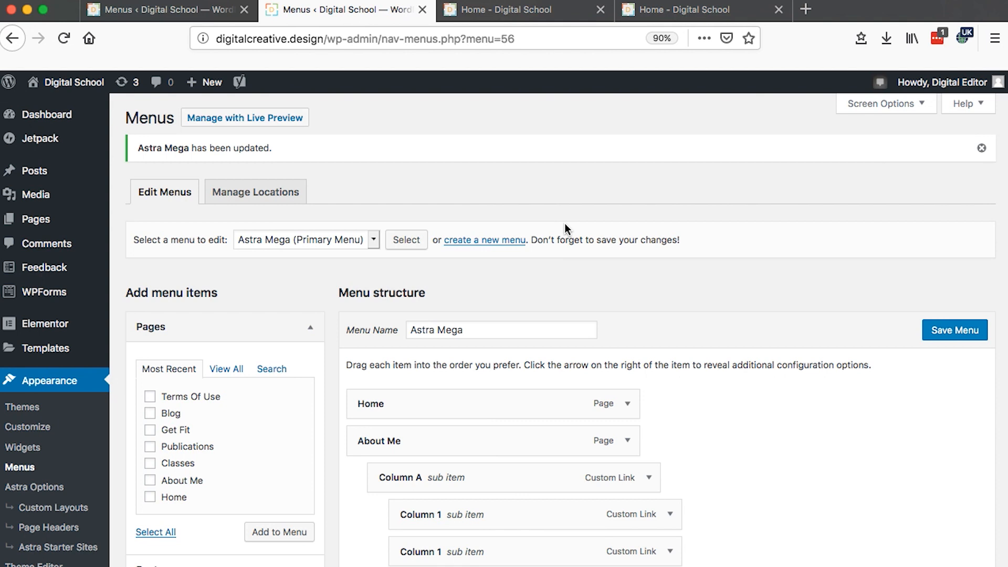
scroll(565, 229, down, 10)
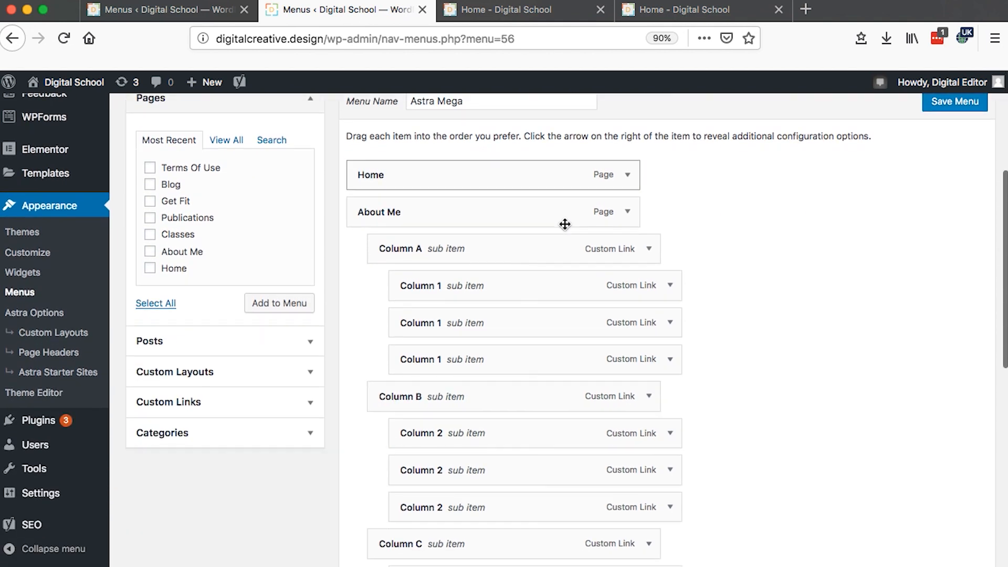
scroll(565, 224, up, 10)
scroll(565, 223, down, 18)
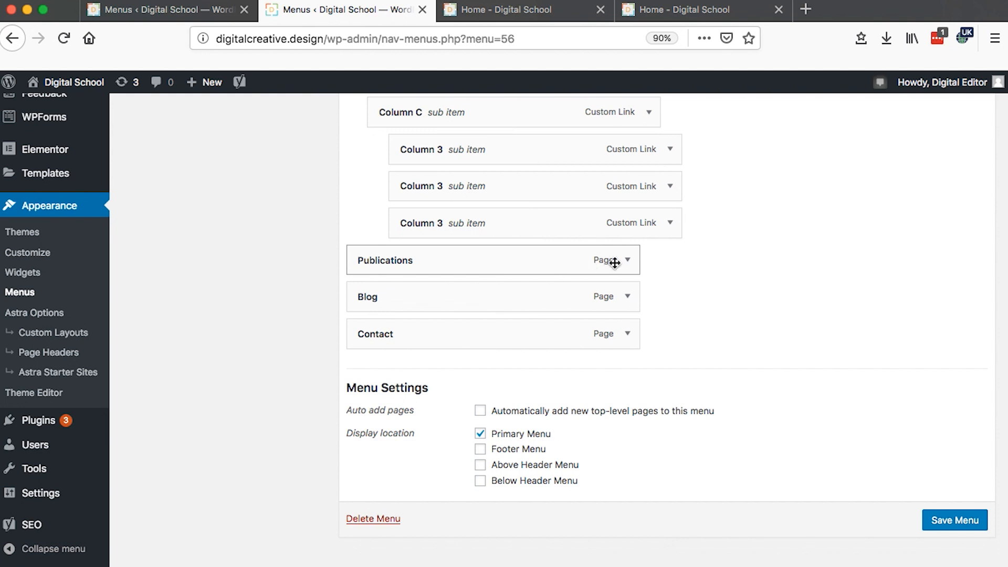
scroll(615, 265, up, 15)
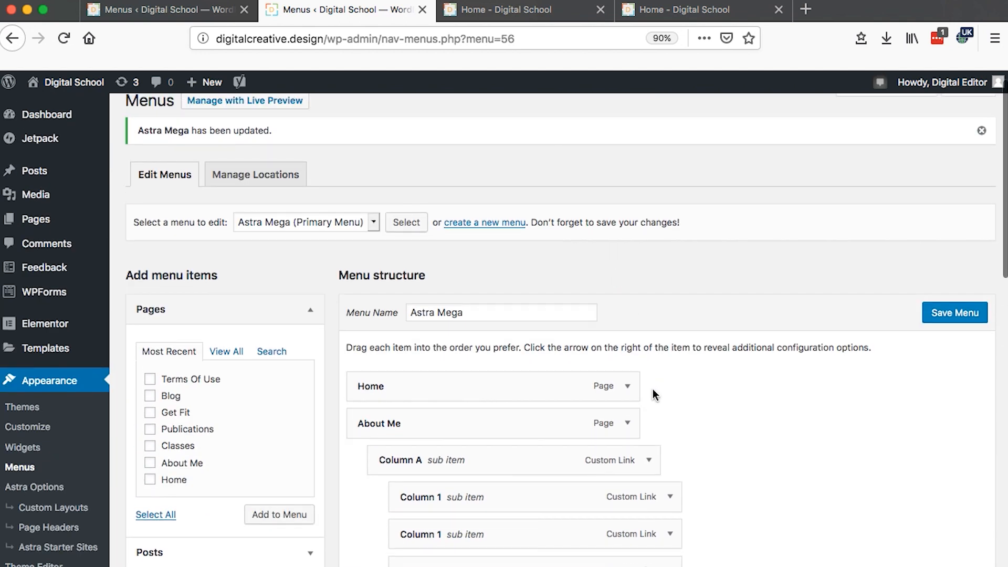
Step: Check the item details of Publications in the Astra Mega menu structure
click(628, 423)
click(628, 423)
scroll(625, 315, down, 10)
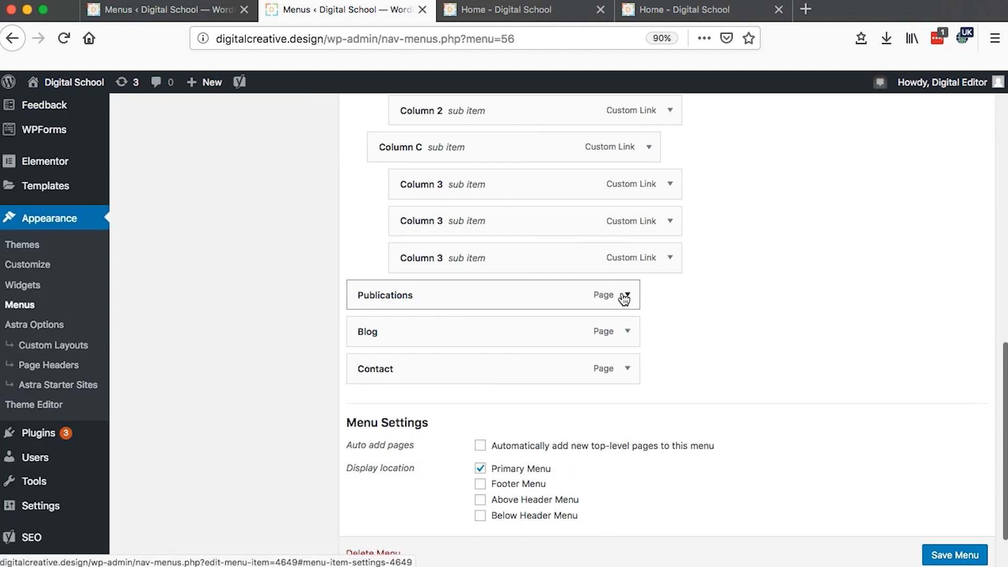
click(628, 296)
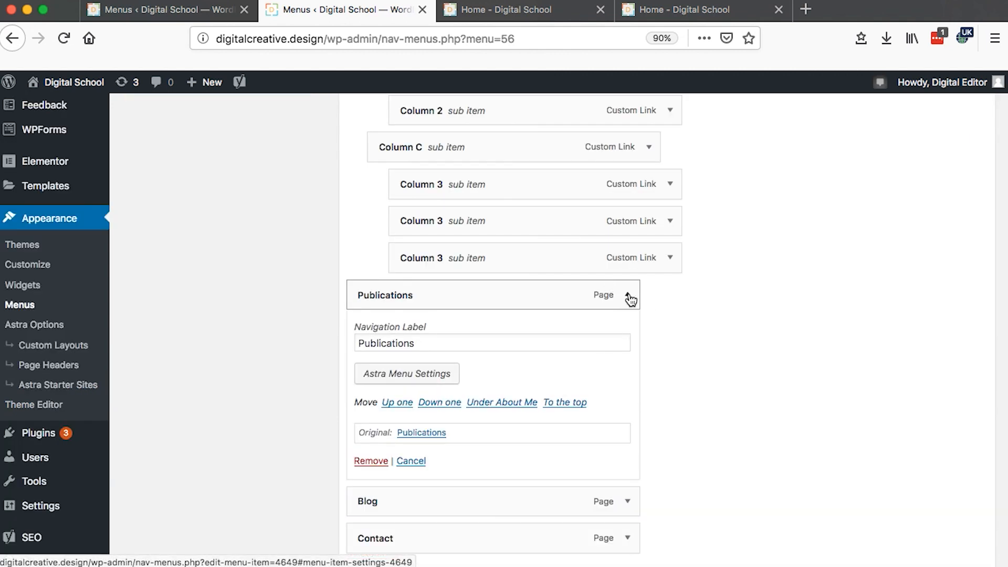
click(628, 295)
scroll(434, 295, up, 5)
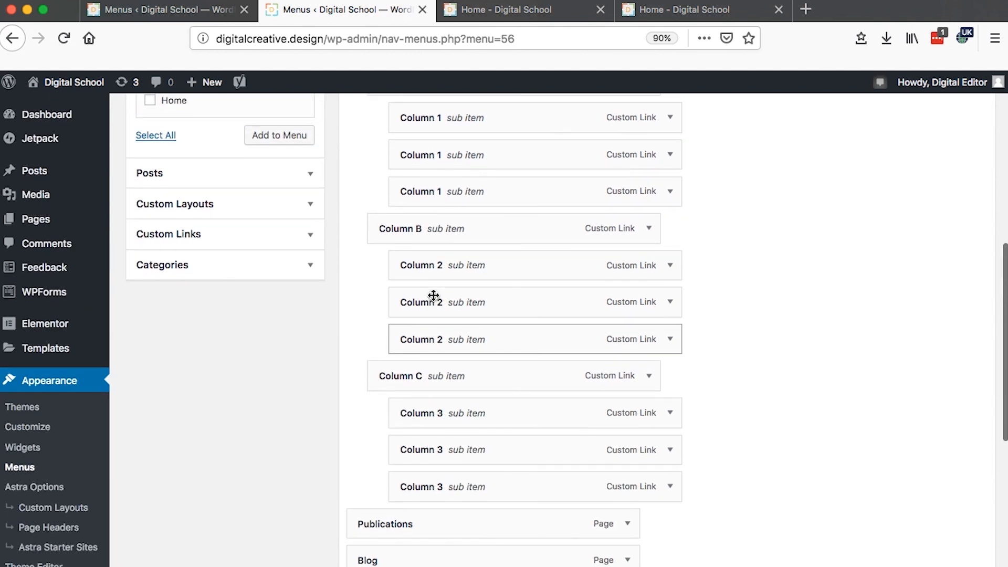
Step: Add a custom link labelled content with the URL # to the menu and nest it as a sub item under Publications
click(213, 234)
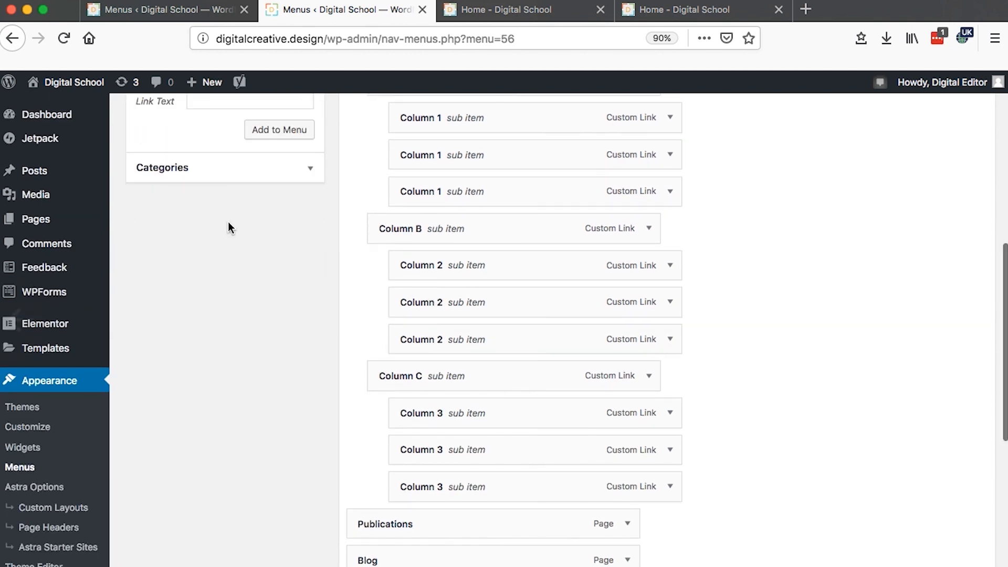
scroll(227, 225, up, 2)
scroll(228, 227, up, 1)
triple_click(238, 199)
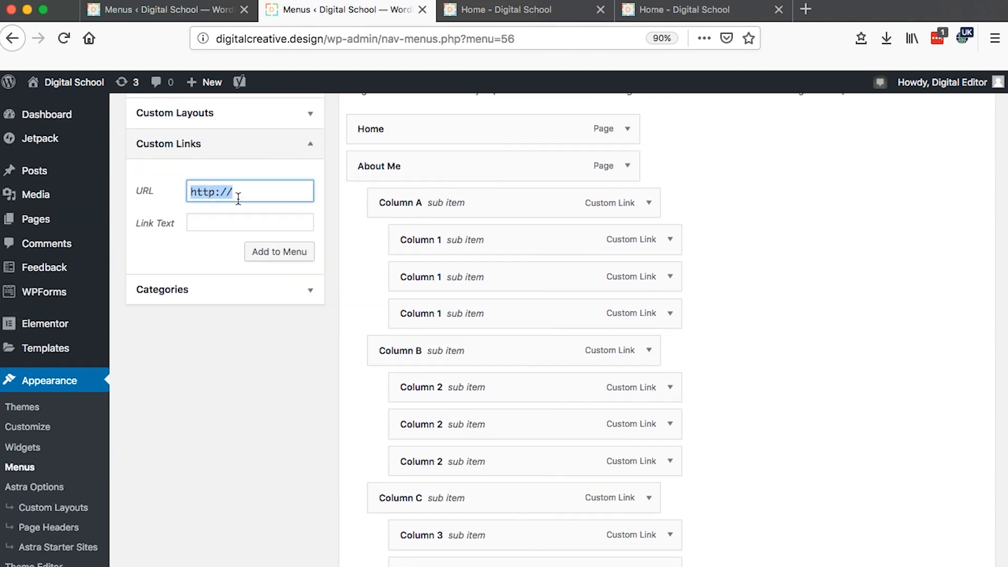
text(#)
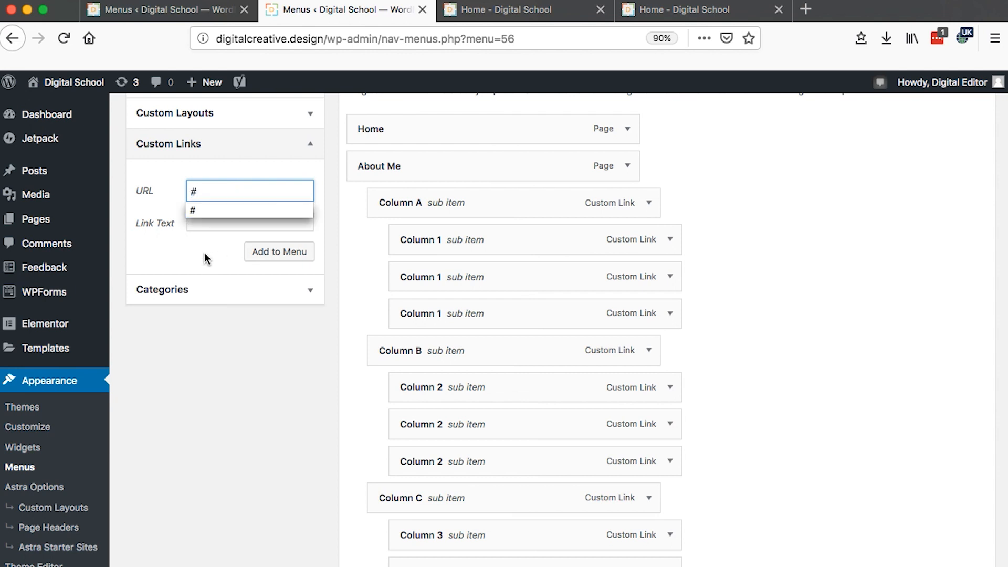
click(213, 240)
click(212, 224)
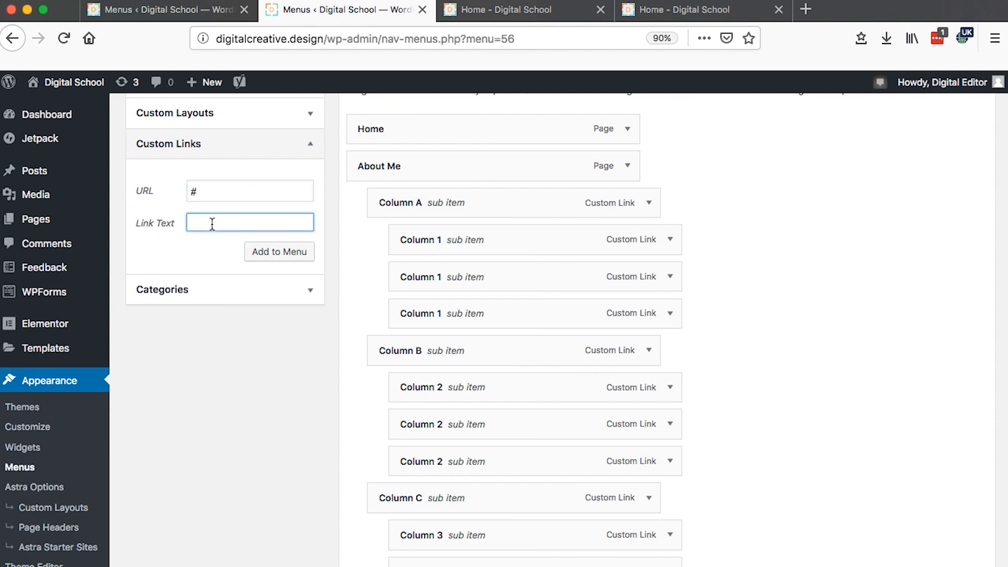
text(cont)
click(283, 261)
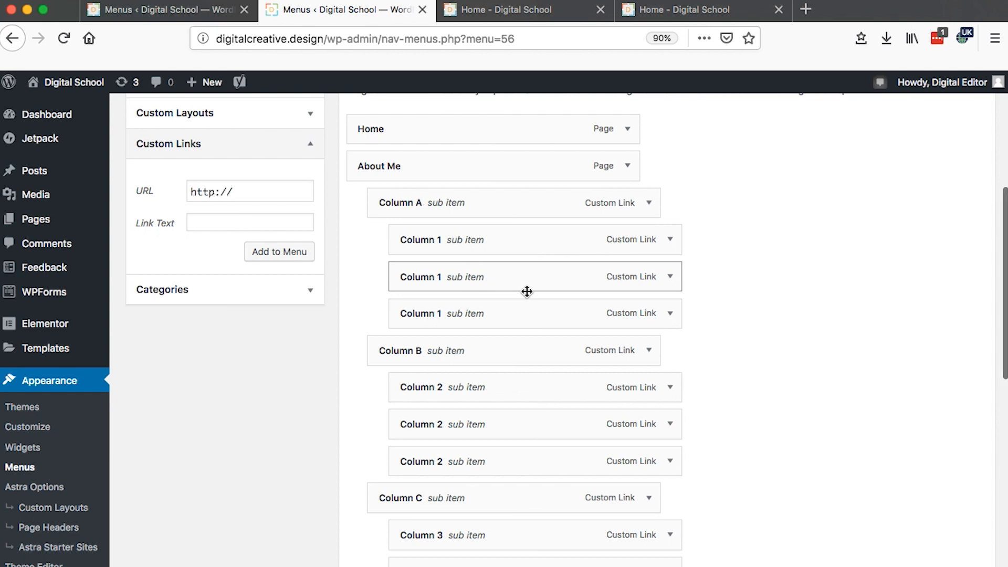
scroll(527, 291, down, 6)
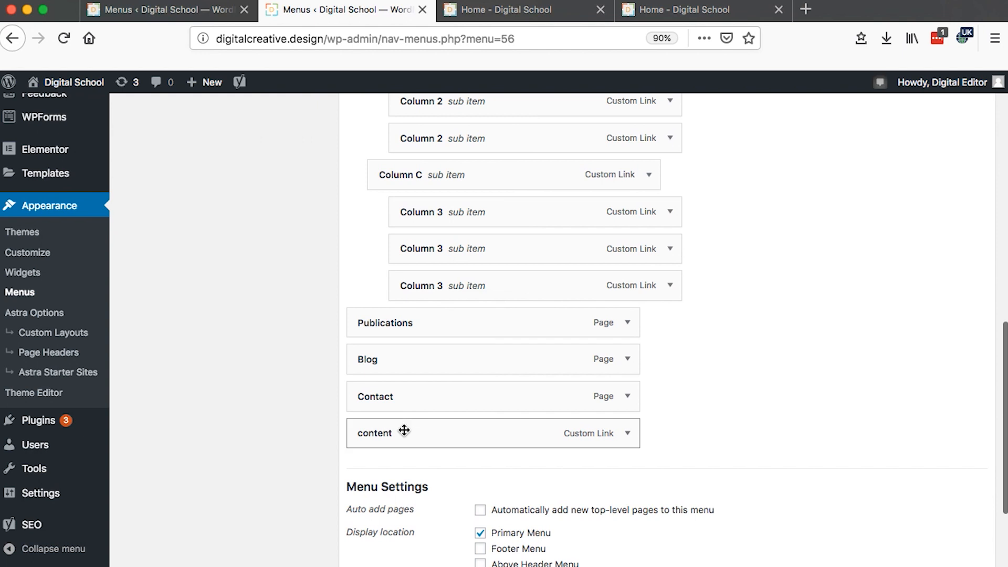
drag(408, 430, 428, 350)
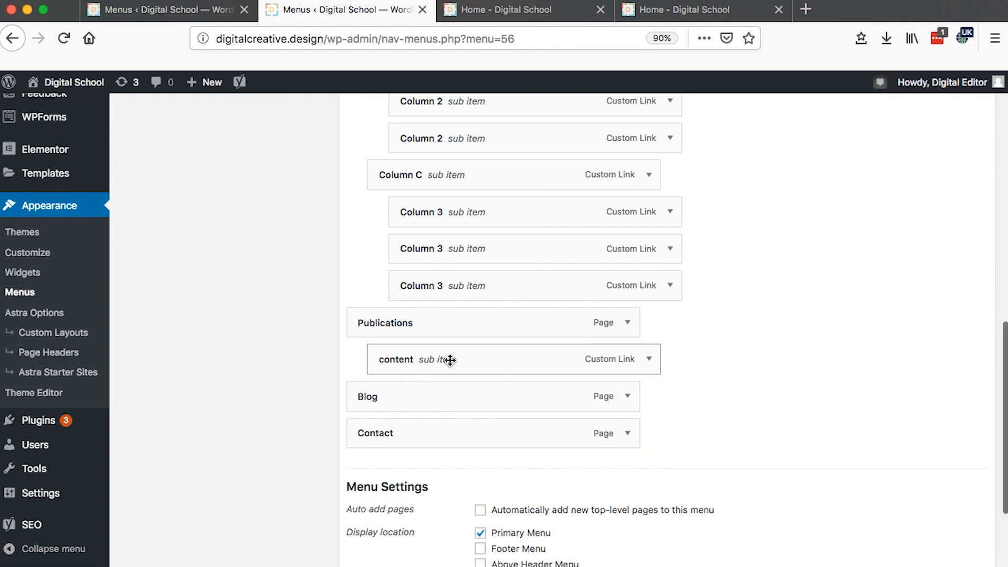
Step: Enable the mega menu in the Astra menu settings of the Publications item
click(629, 325)
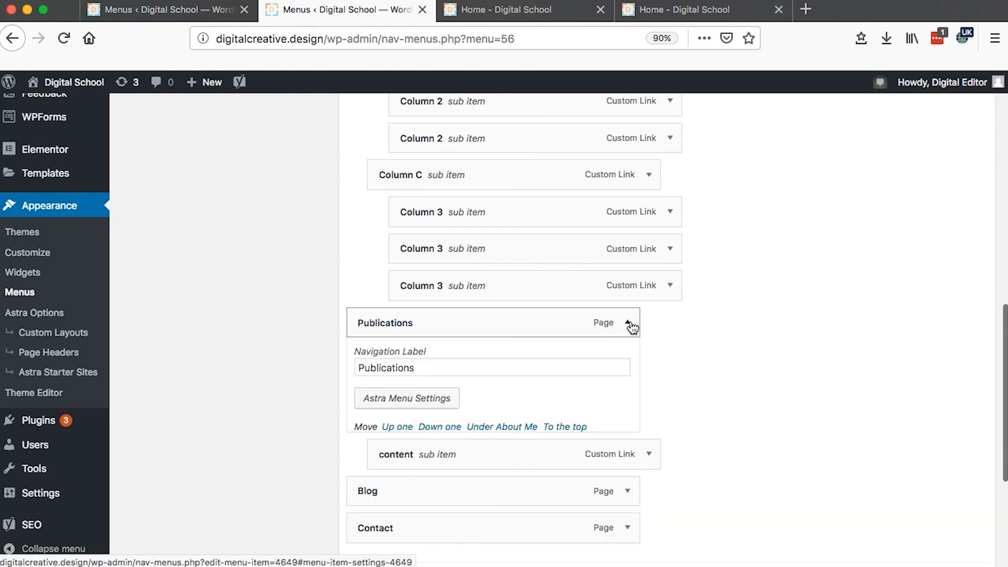
click(423, 396)
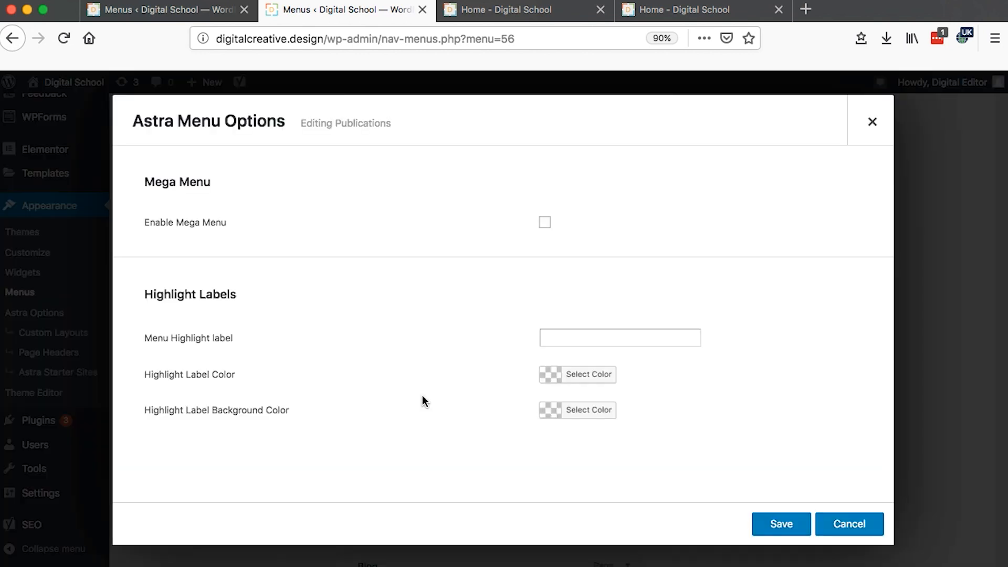
click(544, 224)
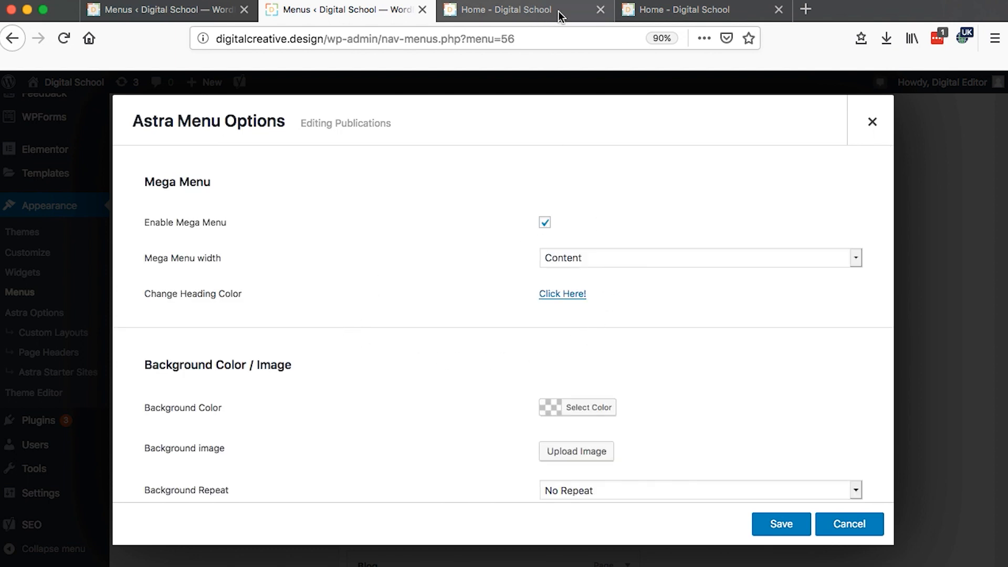
Step: Compare the widths of the Publications and About Me mega menus on the example home page
click(645, 15)
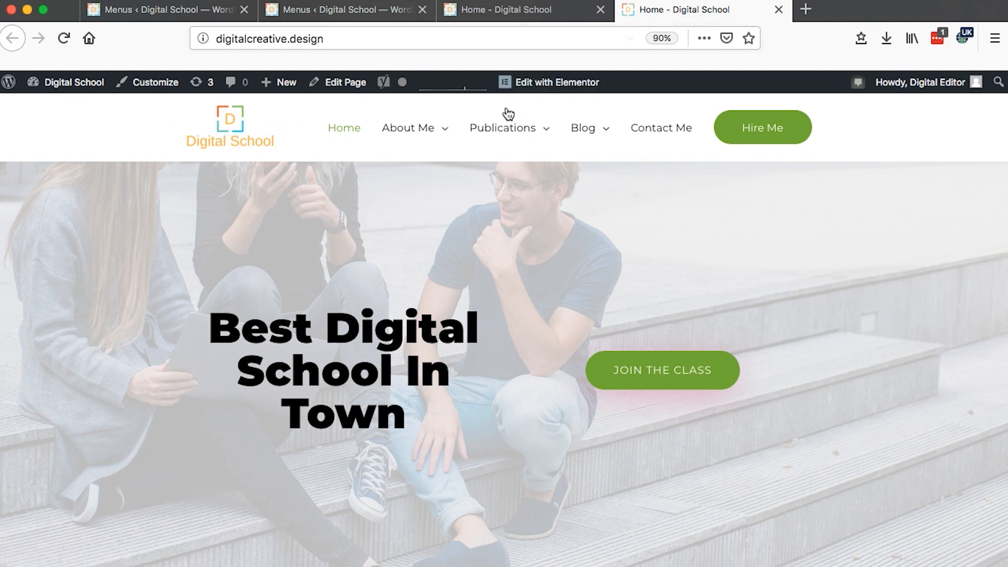
mouse_move(502, 136)
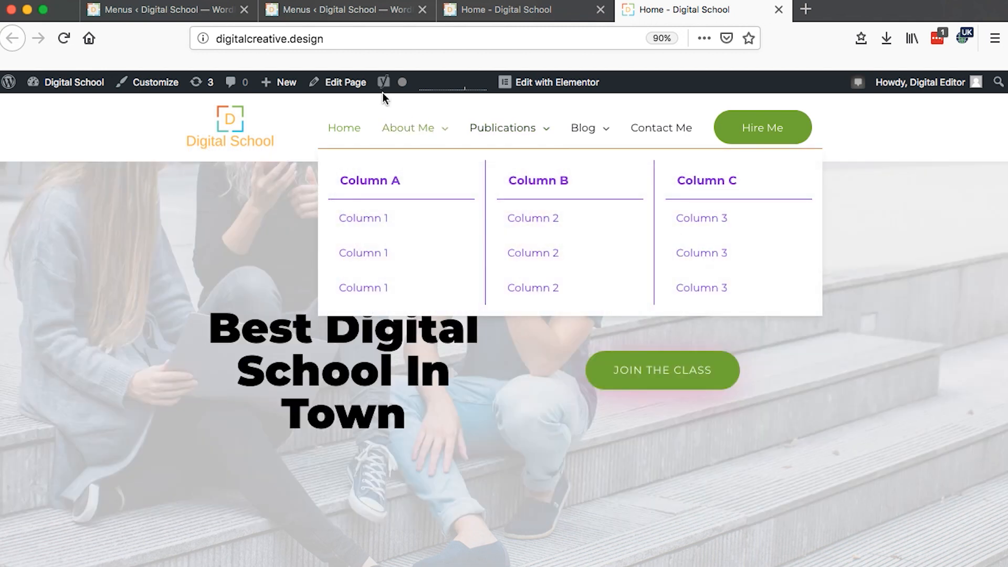
click(326, 16)
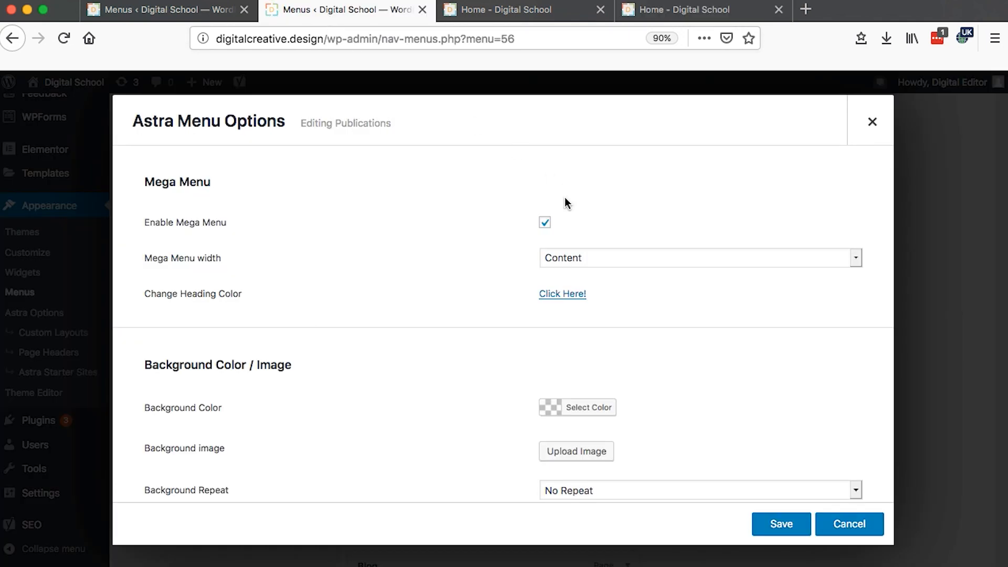
Step: Set the mega menu width of the Publications item to Full and save its Astra menu options
click(578, 256)
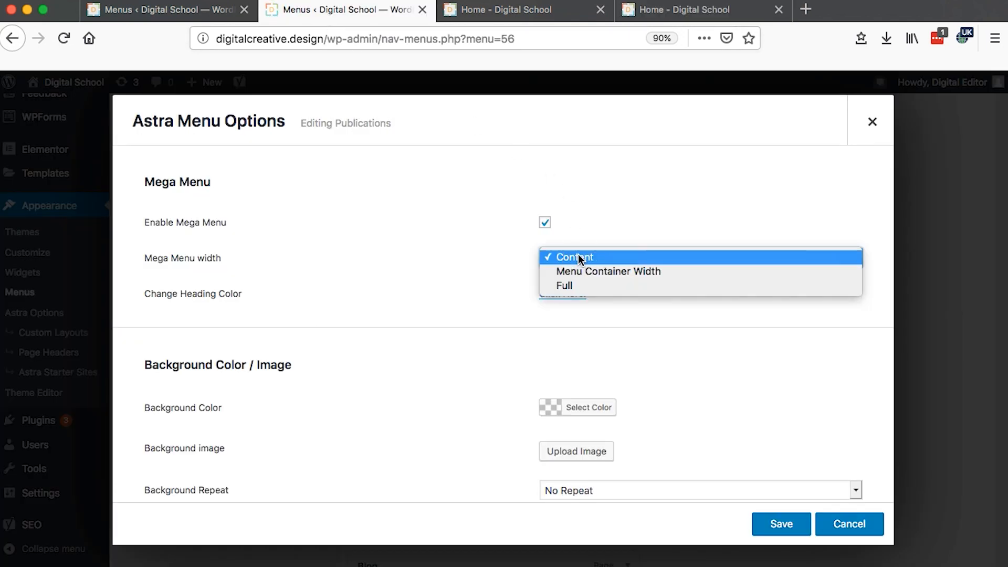
click(576, 285)
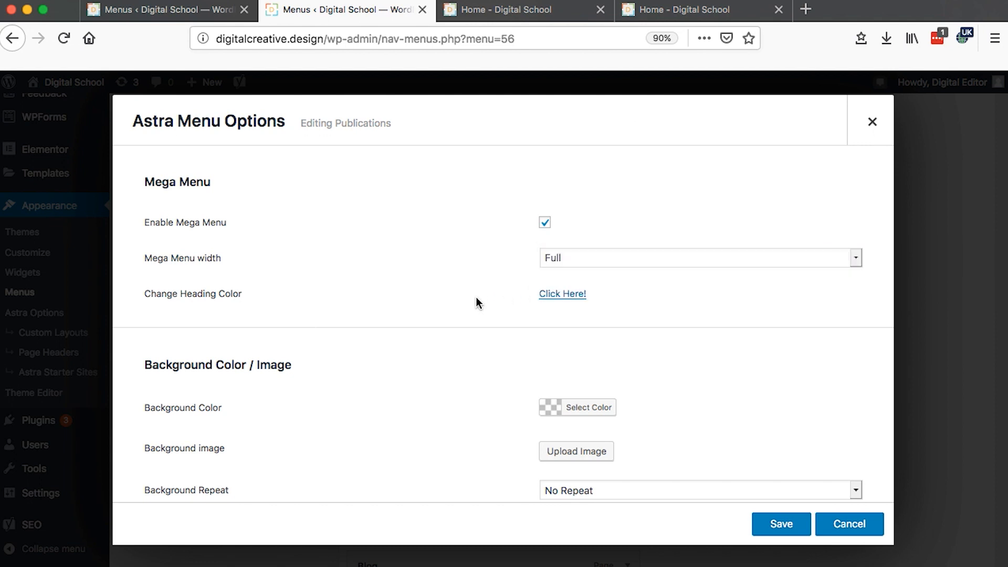
scroll(477, 300, down, 6)
scroll(477, 302, down, 3)
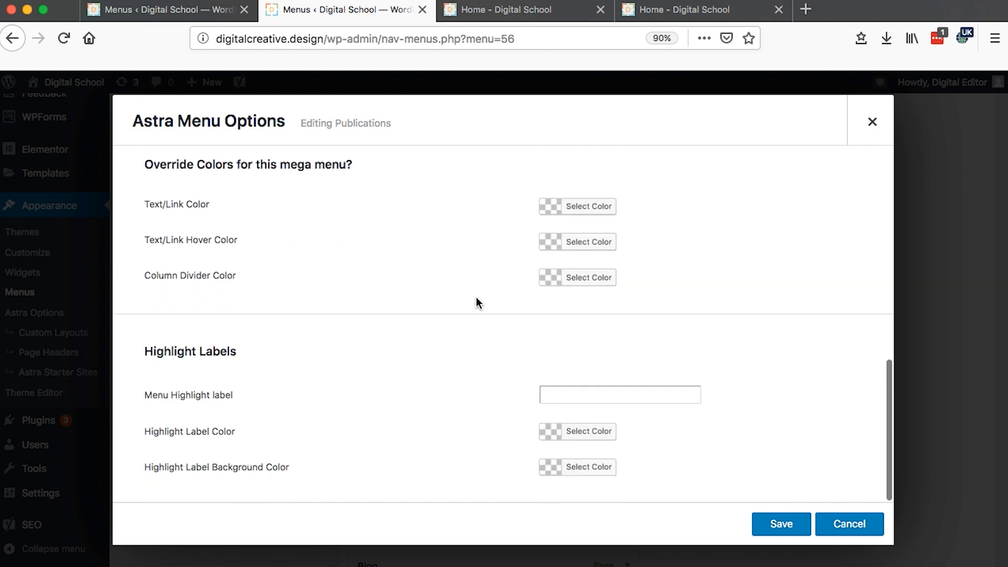
click(771, 522)
click(873, 124)
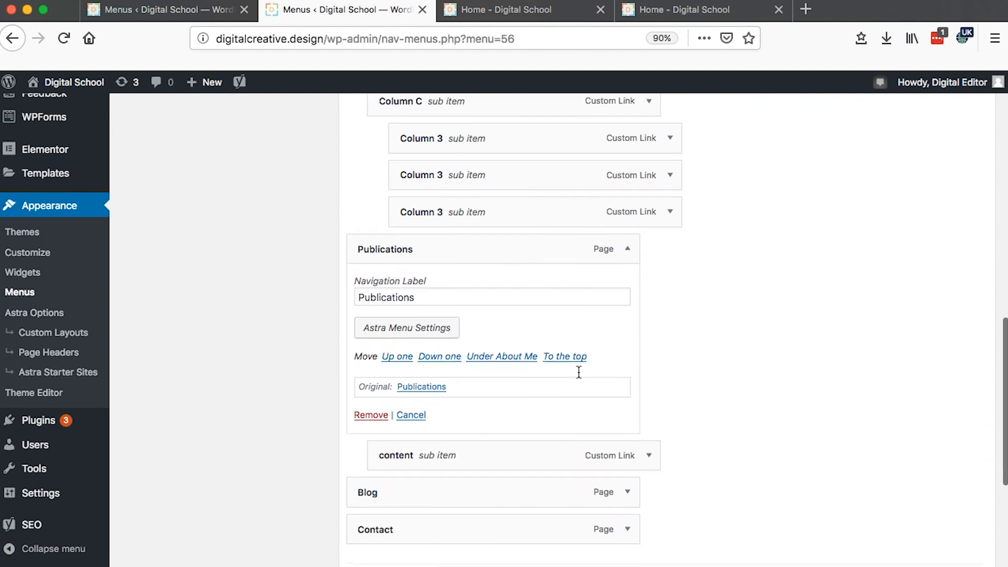
scroll(579, 372, down, 1)
click(627, 247)
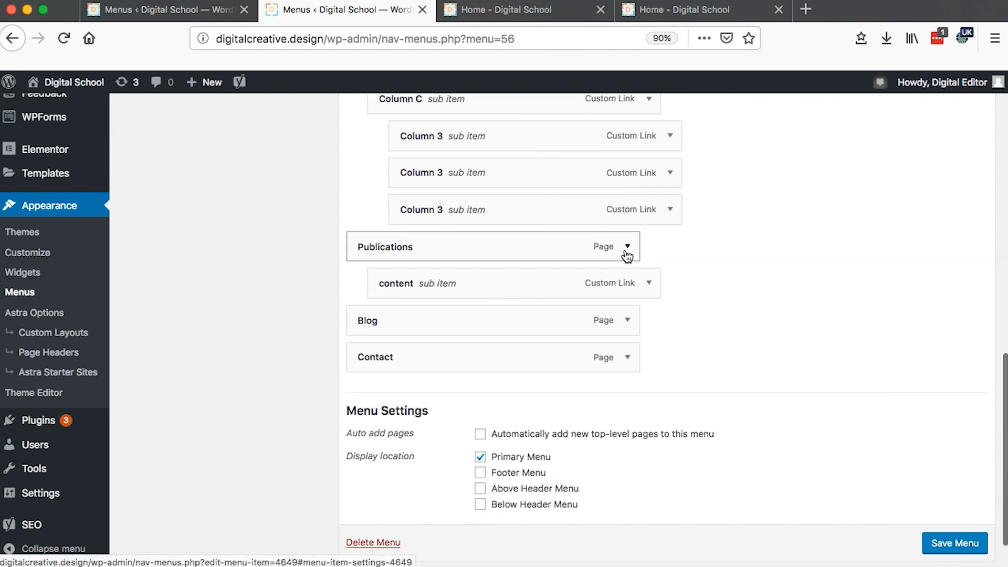
Step: Open the Astra menu settings of the content sub item and view its available content sources
click(650, 283)
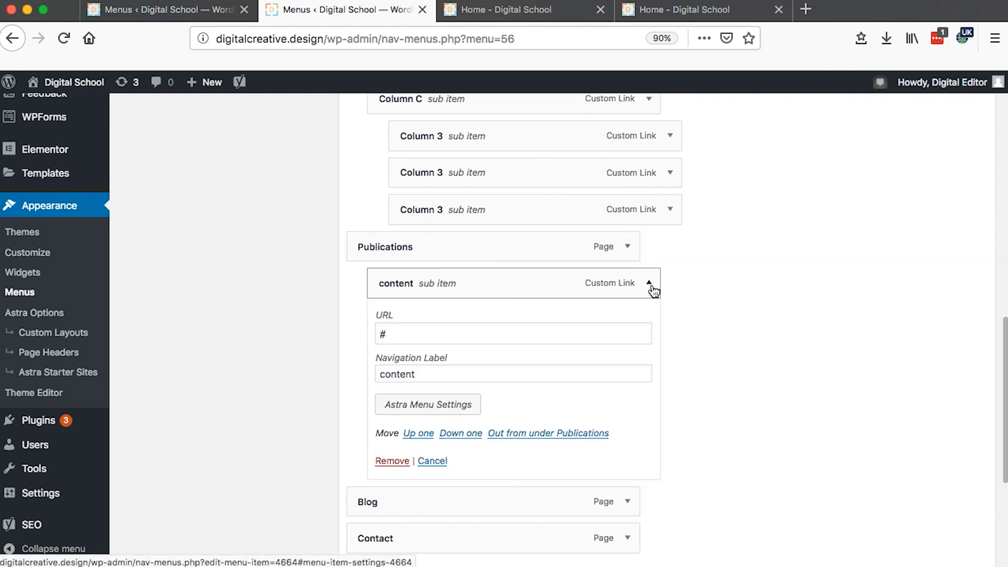
click(420, 407)
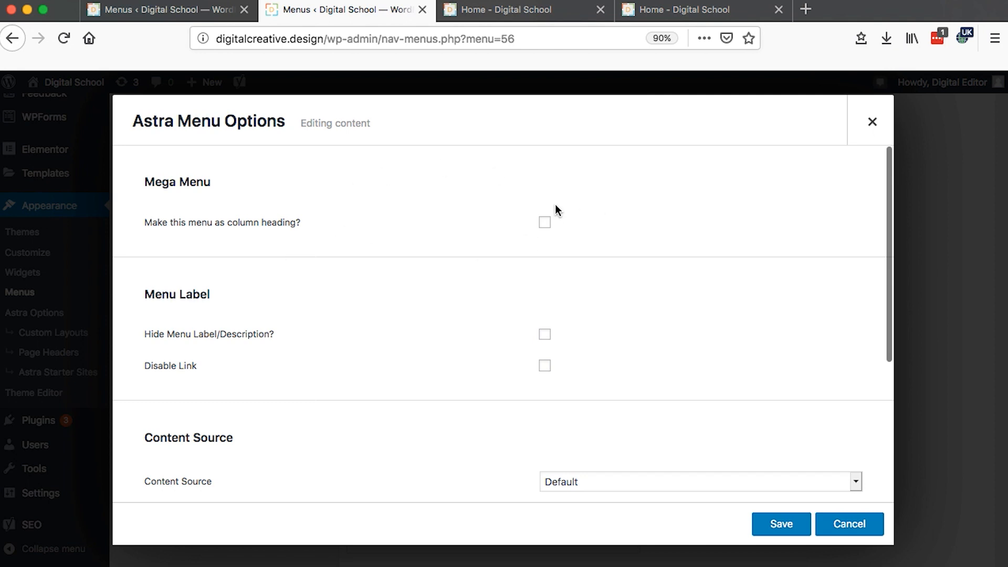
scroll(516, 332, down, 5)
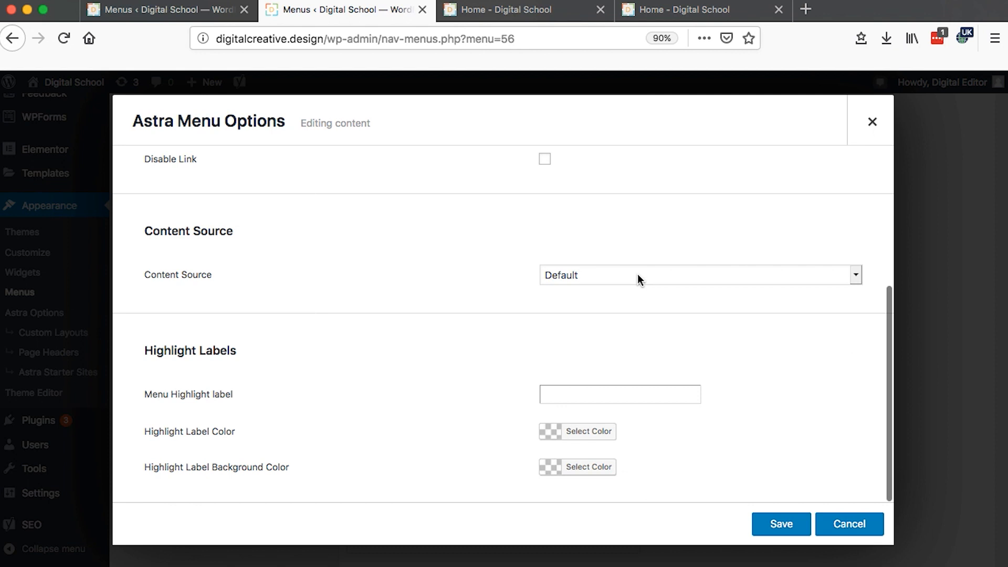
click(638, 276)
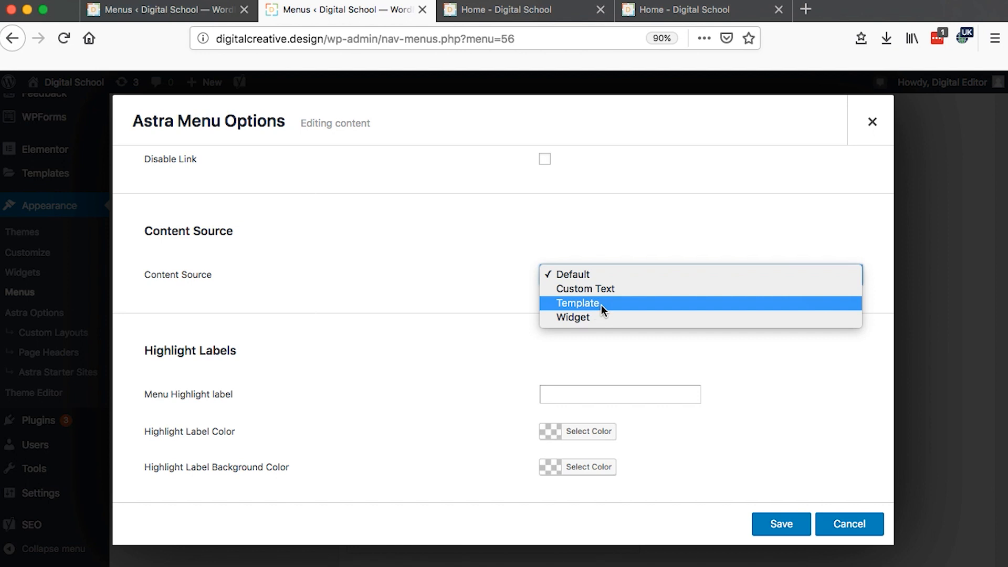
Step: Examine the Publications mega menu on the example home page and review the content sub item's Astra menu options
click(652, 17)
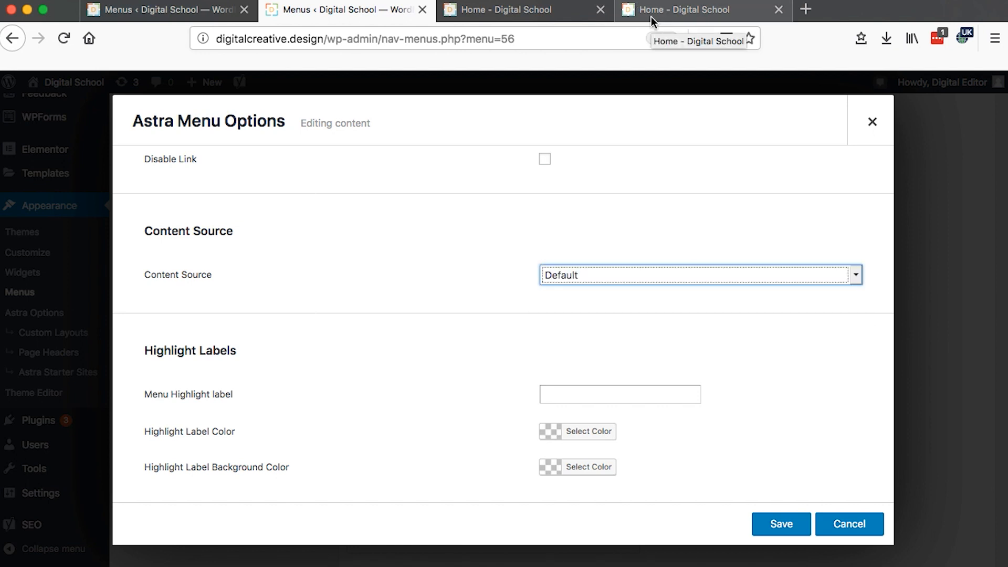
click(651, 20)
click(517, 128)
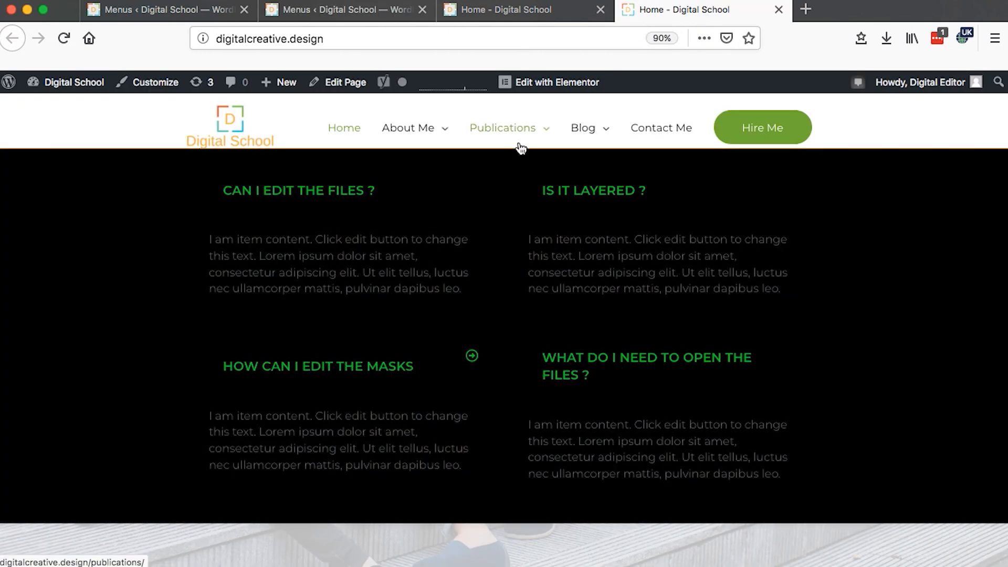
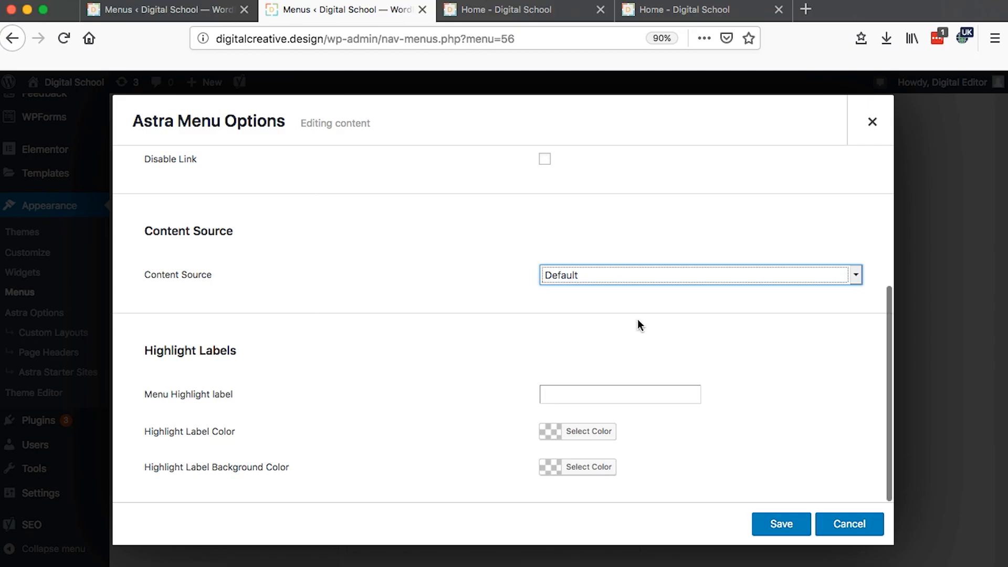
scroll(637, 320, up, 5)
scroll(637, 319, up, 2)
scroll(638, 319, down, 5)
scroll(638, 319, up, 6)
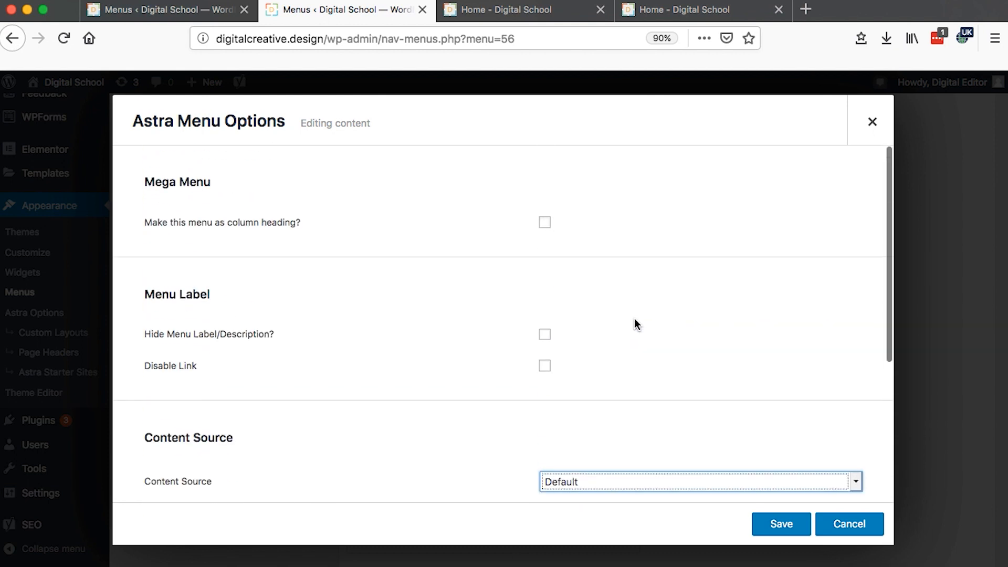
scroll(635, 321, down, 4)
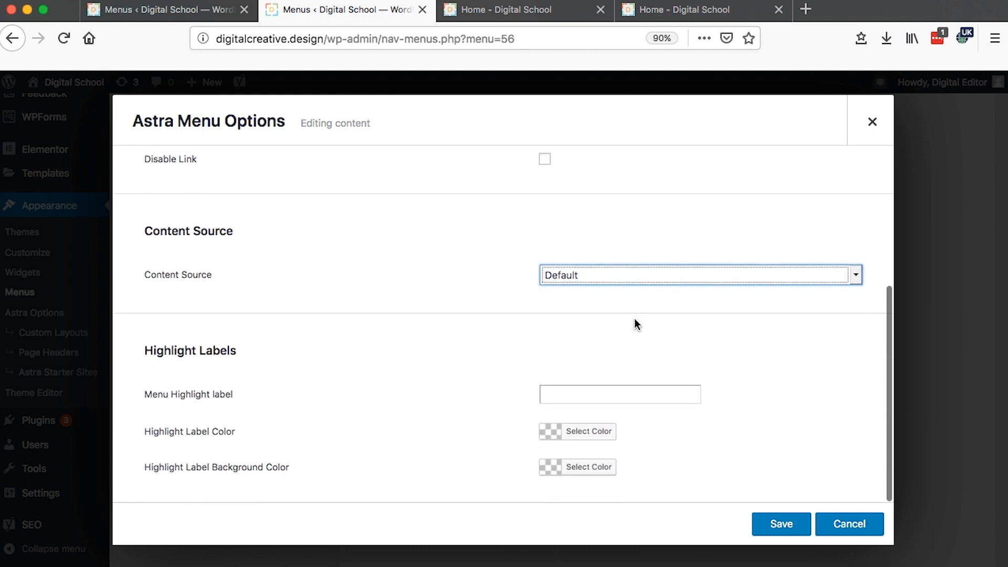
Step: Check the content sub item's content source against the home page navigation and save its Astra menu options
scroll(635, 321, up, 2)
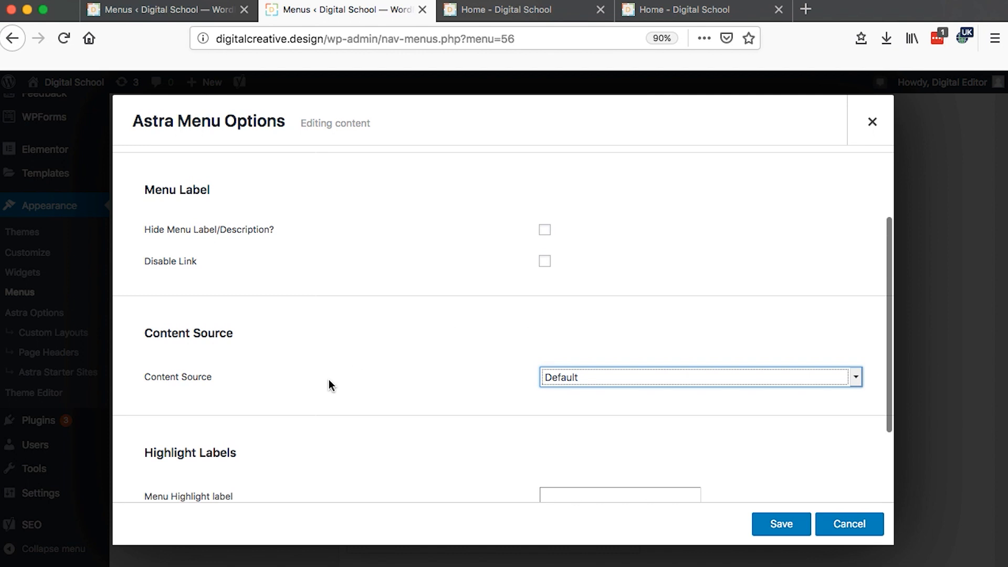
click(721, 407)
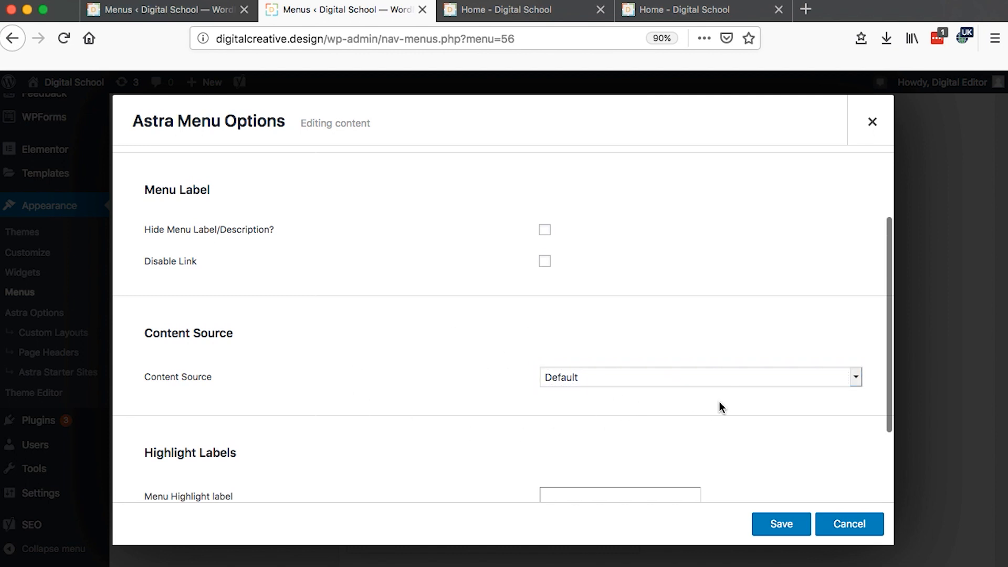
click(674, 19)
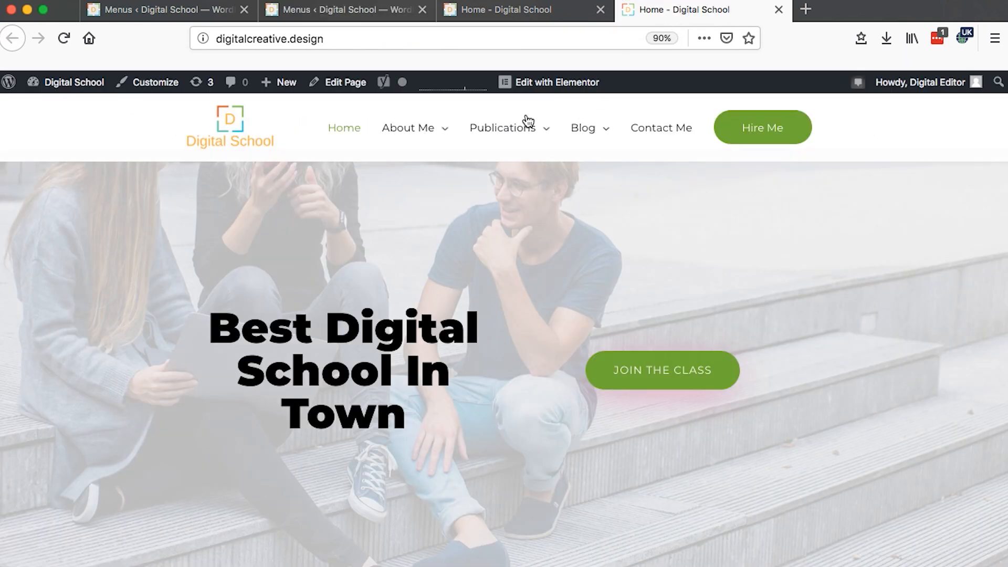
mouse_move(525, 124)
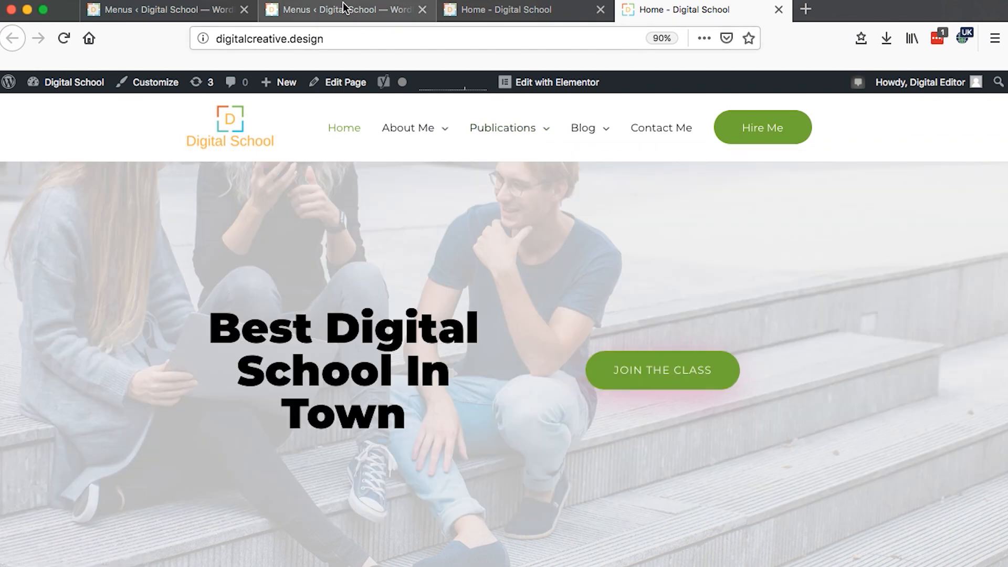
click(344, 6)
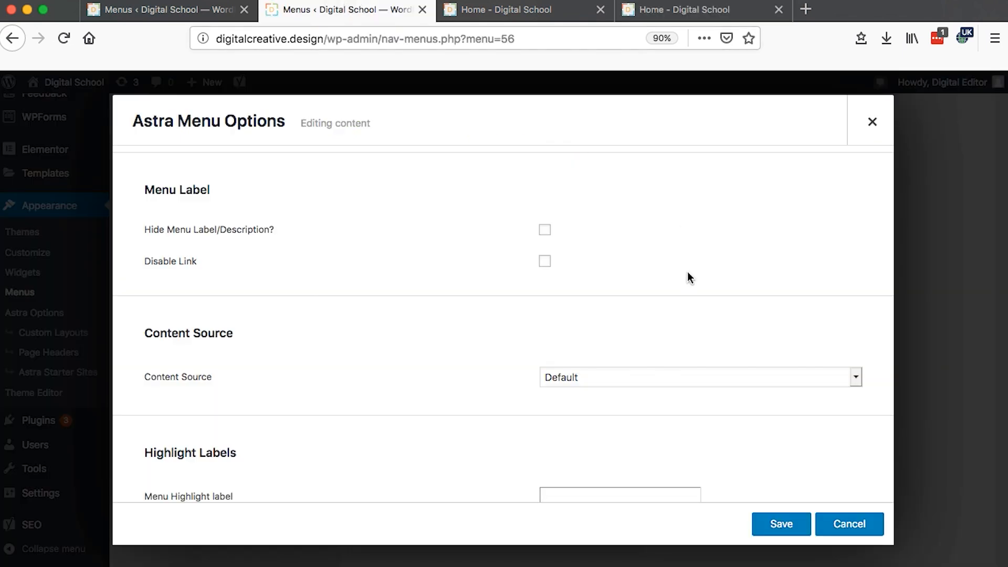
click(781, 525)
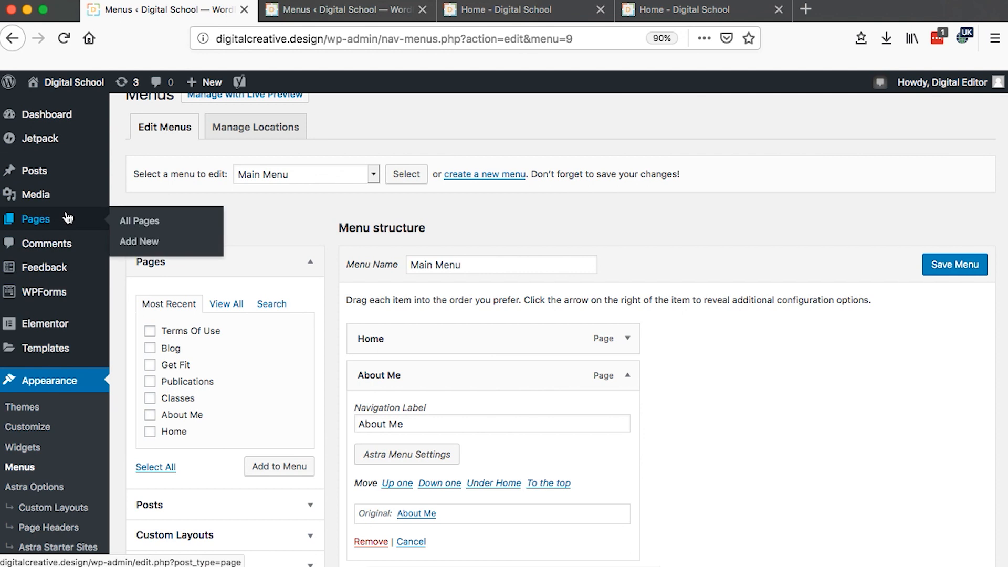
Step: Open the installed plugins page in a separate browser tab and go to the page for adding plugins
scroll(68, 219, up, 1)
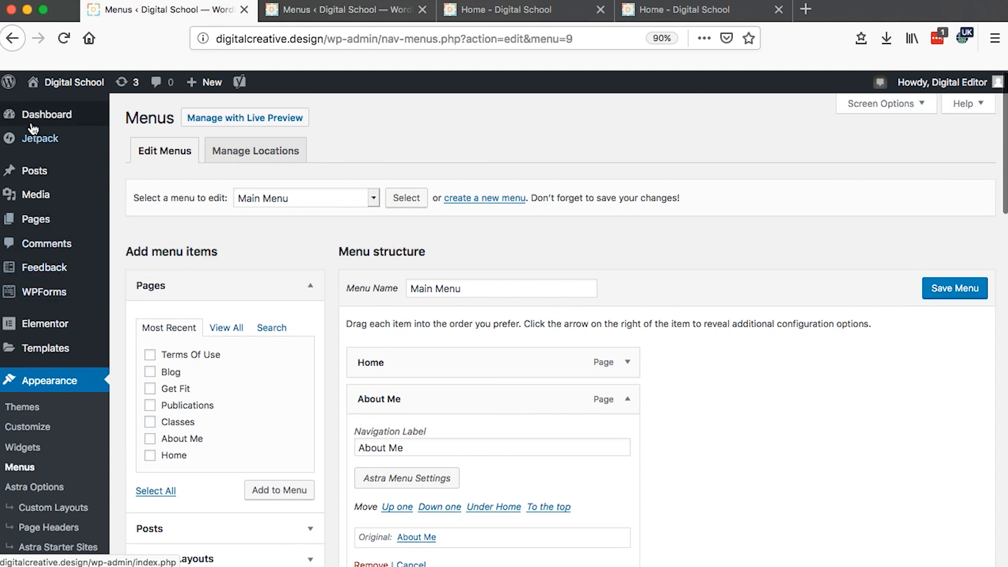
scroll(40, 282, down, 2)
scroll(39, 283, down, 1)
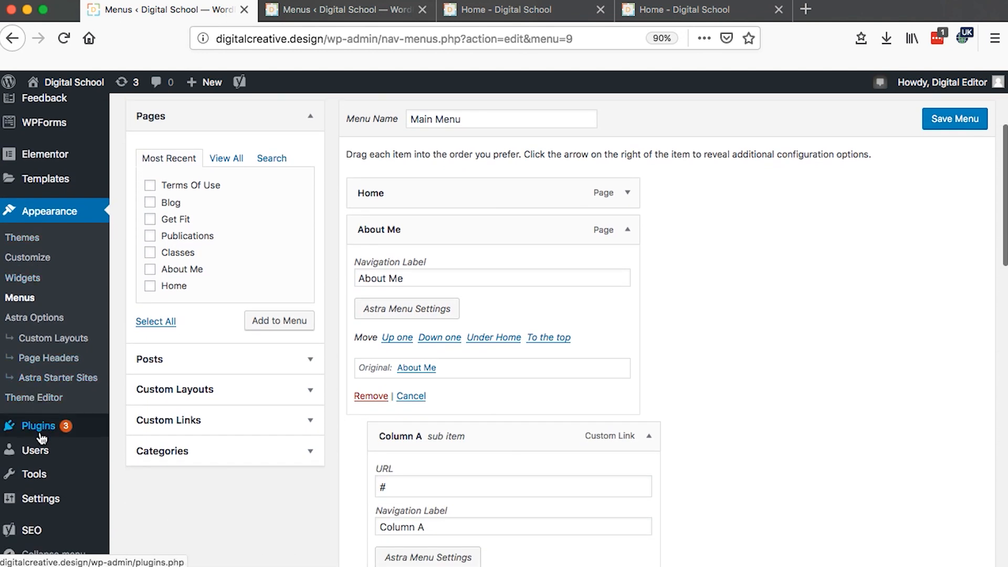
mouse_move(39, 439)
click(138, 437)
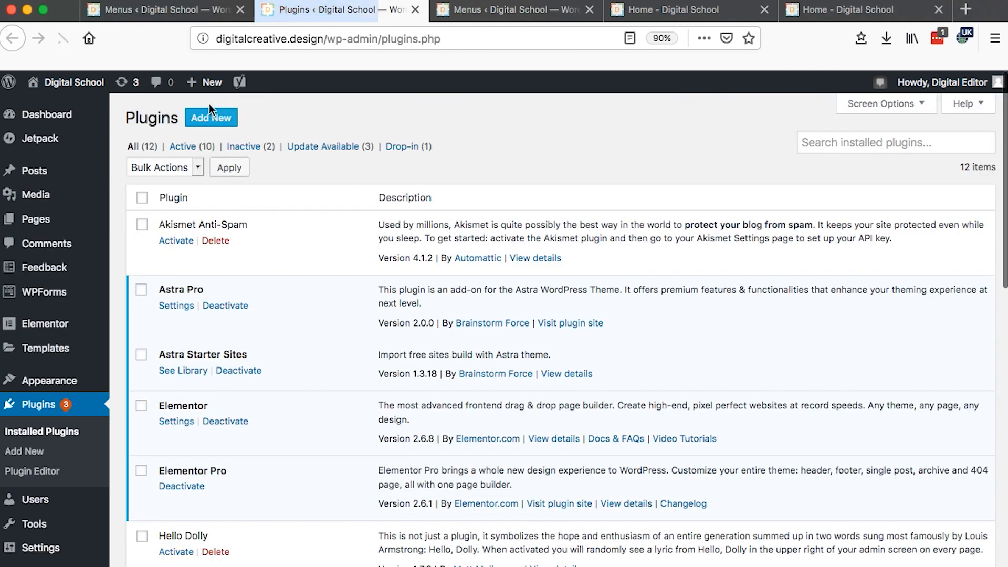
click(211, 120)
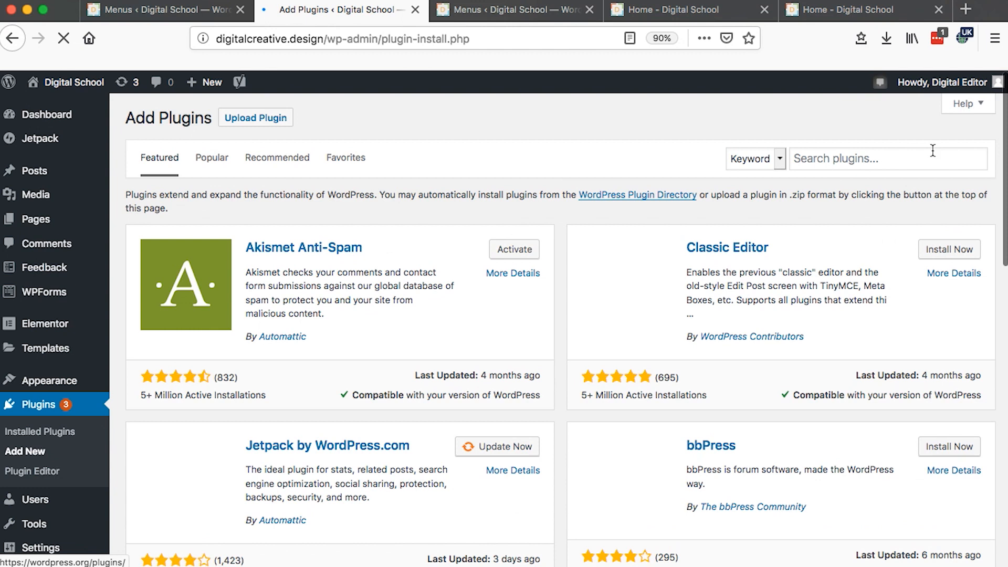
Step: Search the plugin directory for elementor and update the Elementor Page Builder plugin
click(912, 160)
text(lementor)
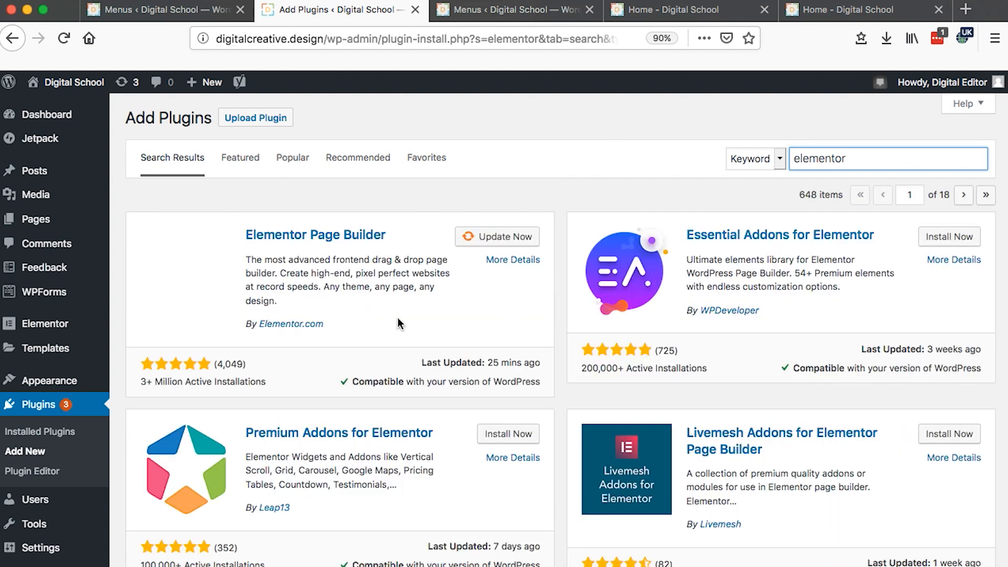
scroll(428, 314, down, 1)
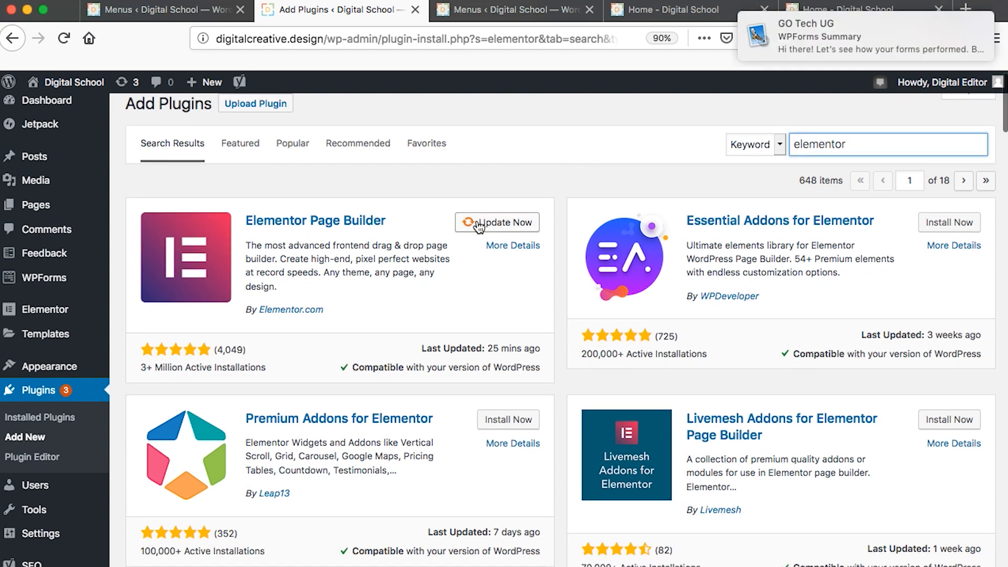
click(491, 225)
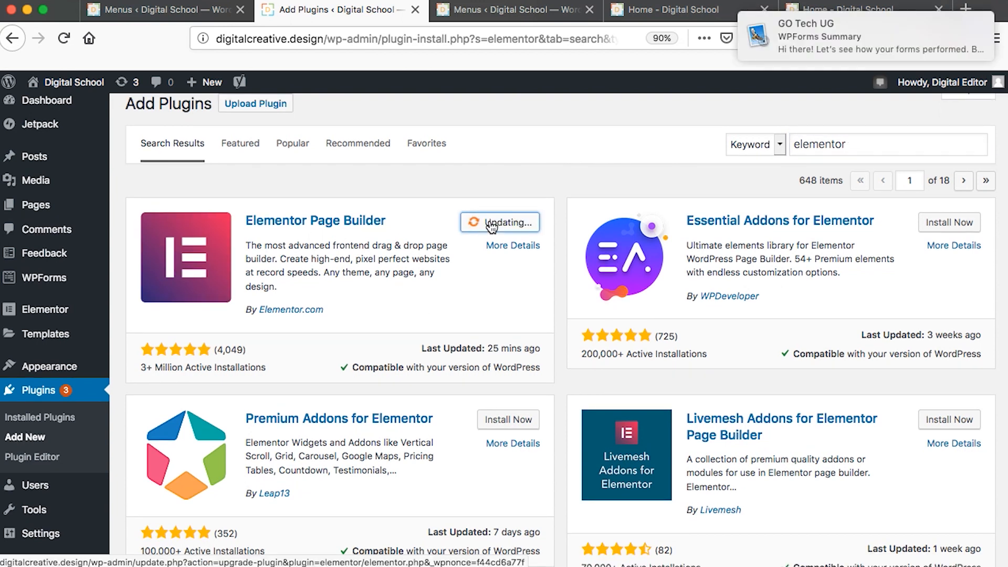
click(975, 24)
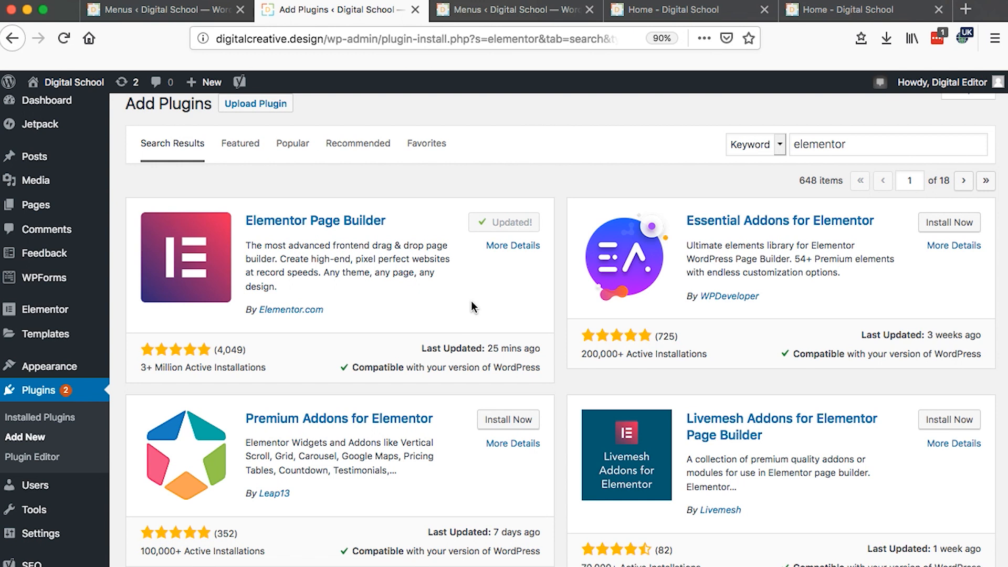
Step: Open the list of saved Elementor templates
scroll(471, 301, down, 3)
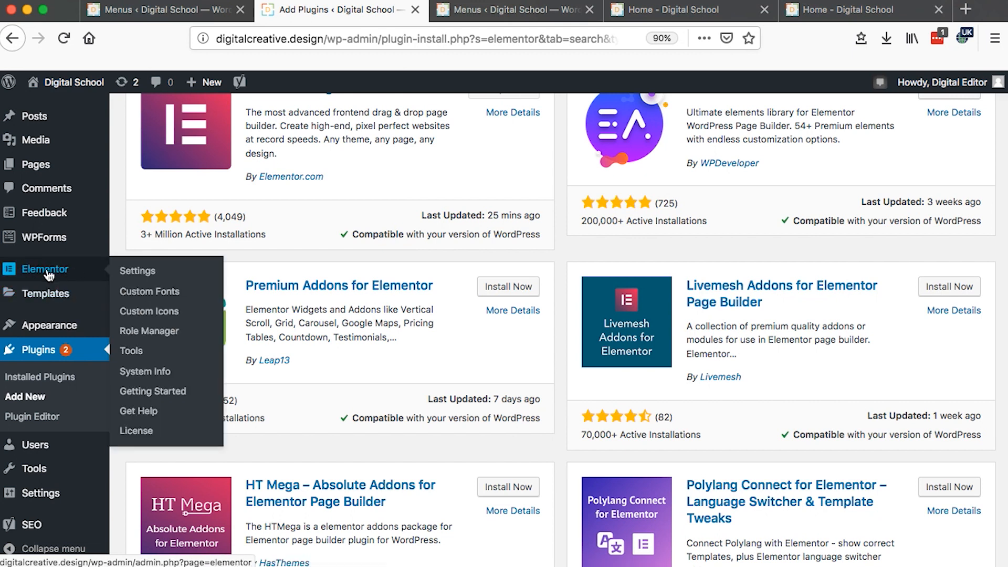
mouse_move(47, 295)
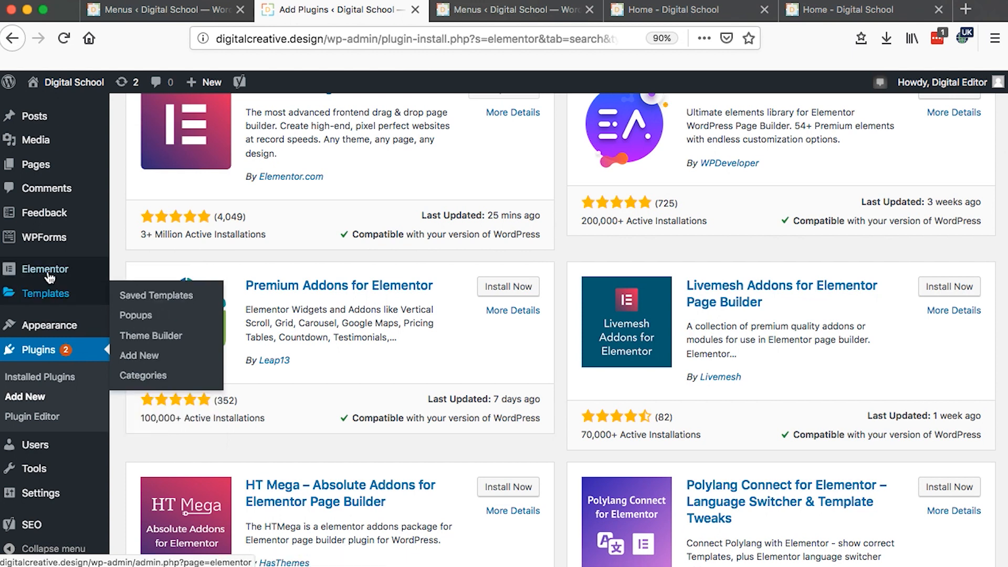
click(161, 299)
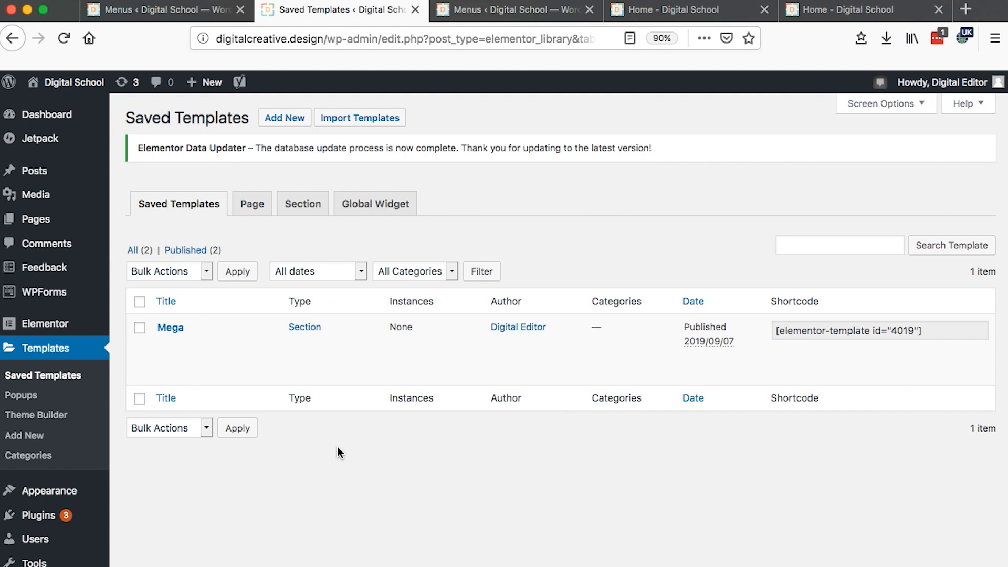
mouse_move(348, 372)
Step: Create a new Elementor template of type Section named "astra demo"
click(298, 119)
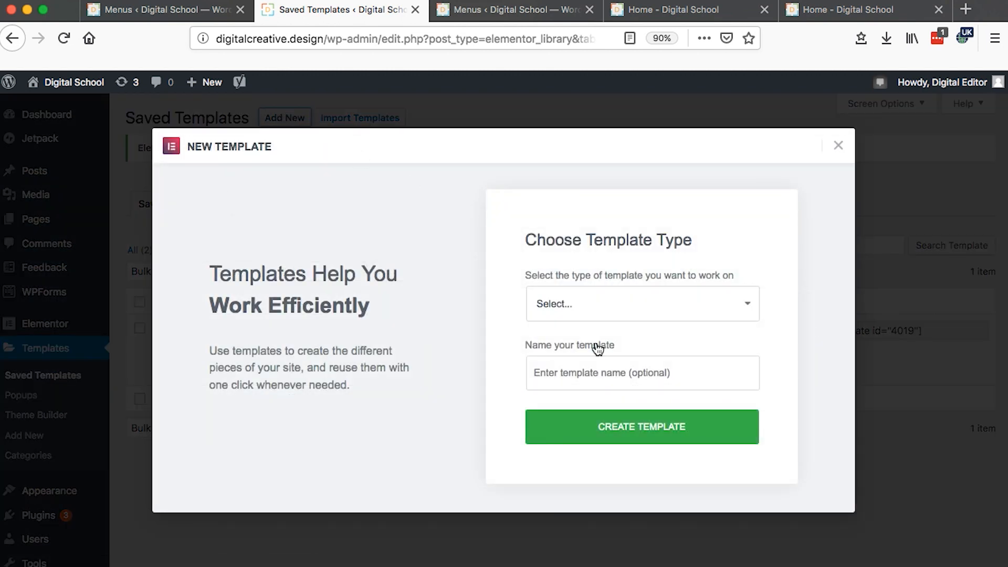
click(601, 304)
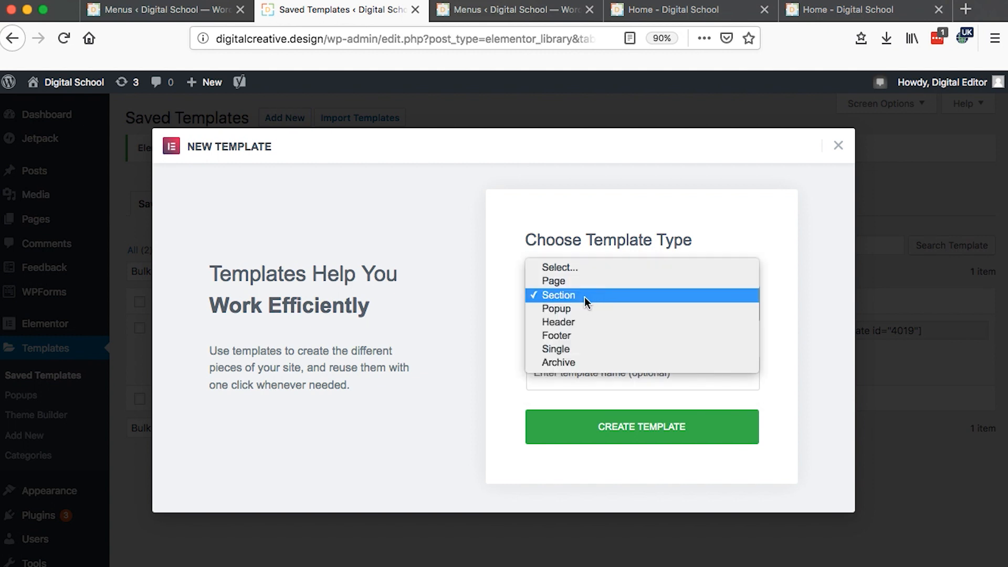
click(585, 297)
click(568, 374)
text(s)
key(BackSpace)
text(astra demo)
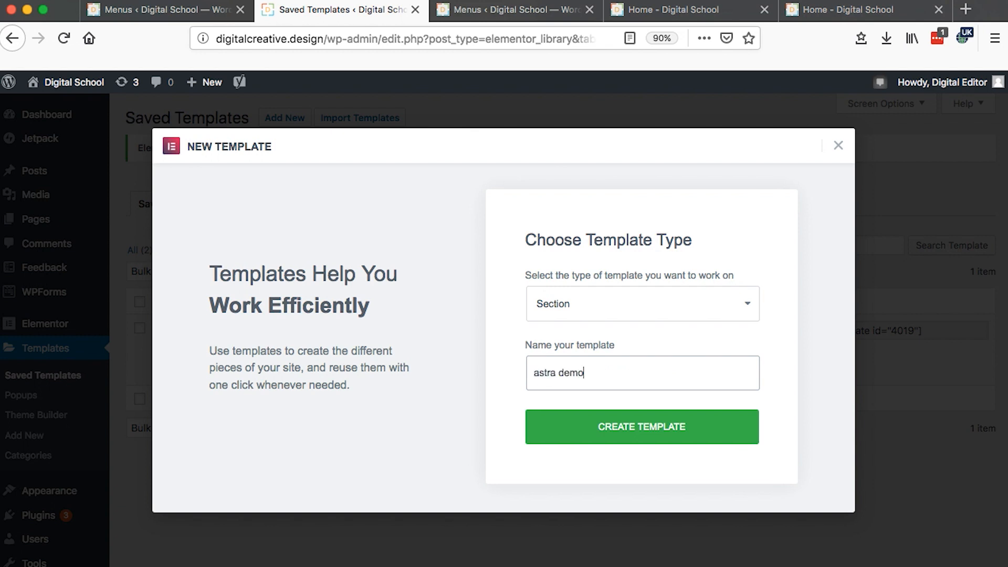
click(591, 428)
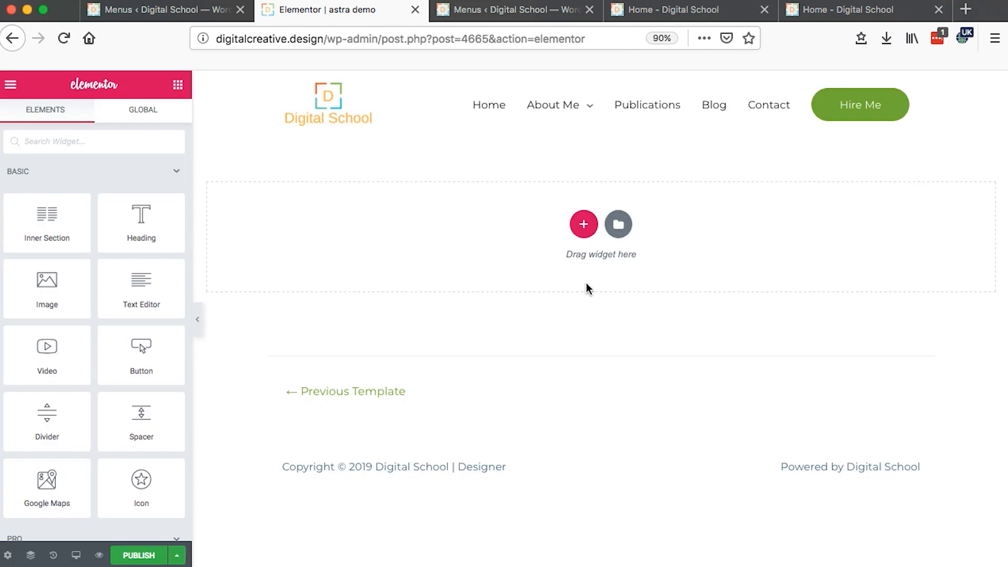
Step: Try adding a two-column inner section to the empty template, and delete the section that contains it
click(584, 224)
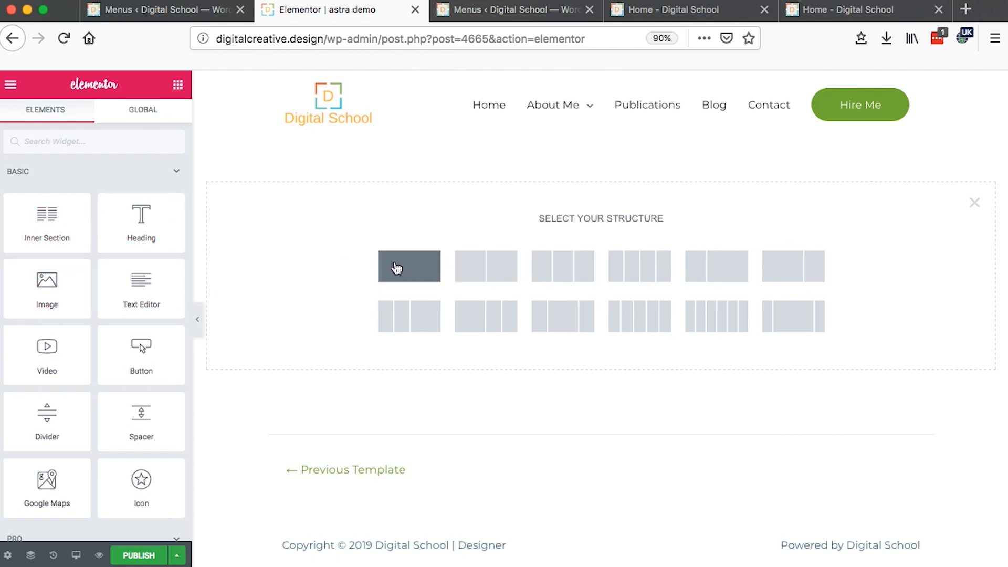
drag(46, 219, 482, 274)
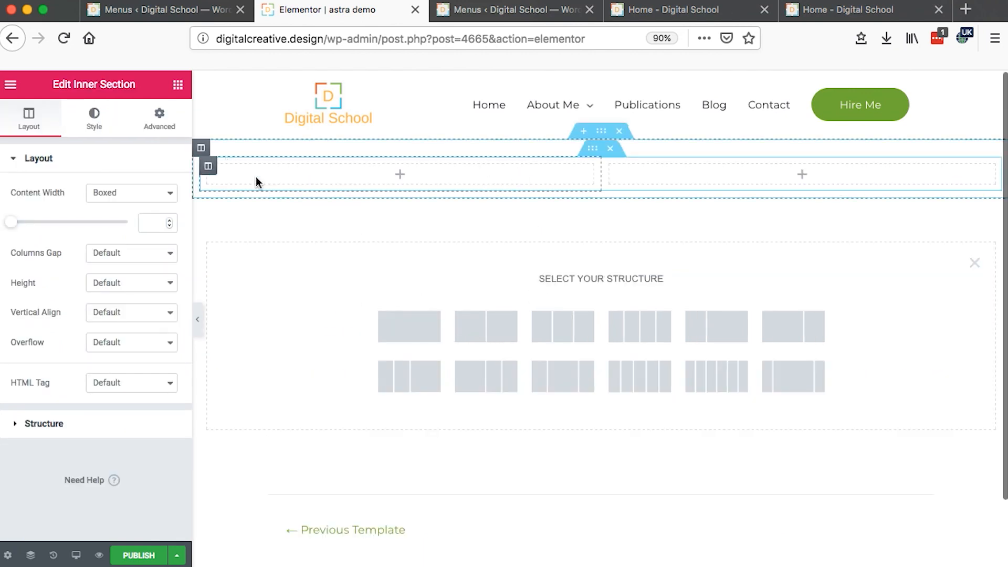
click(163, 118)
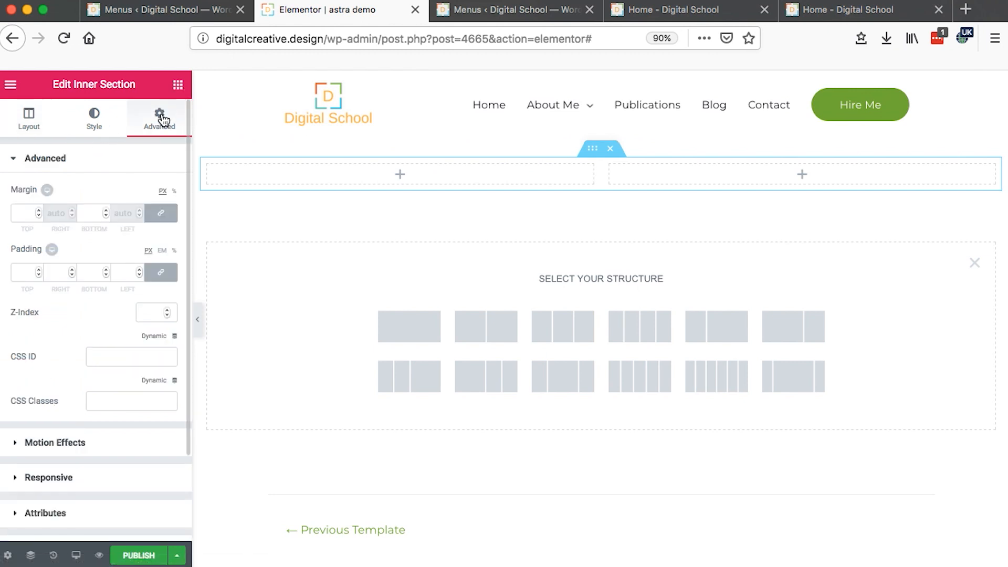
click(178, 84)
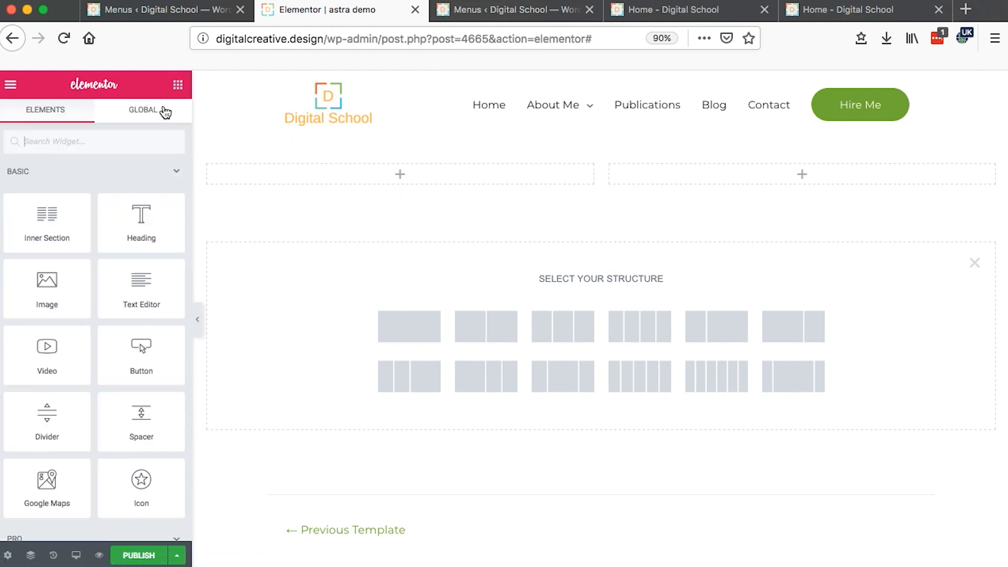
scroll(136, 502, down, 3)
scroll(137, 502, up, 3)
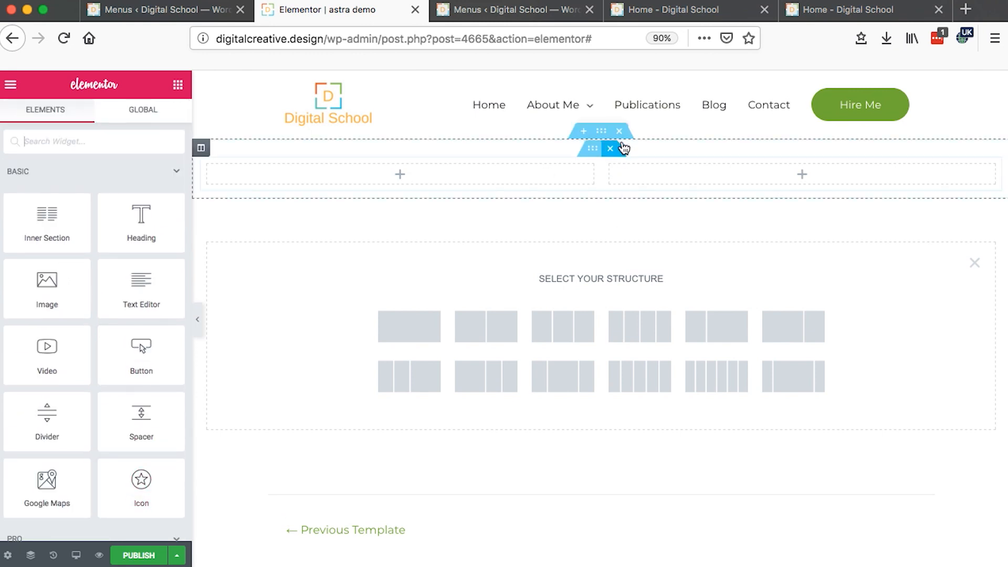
click(620, 131)
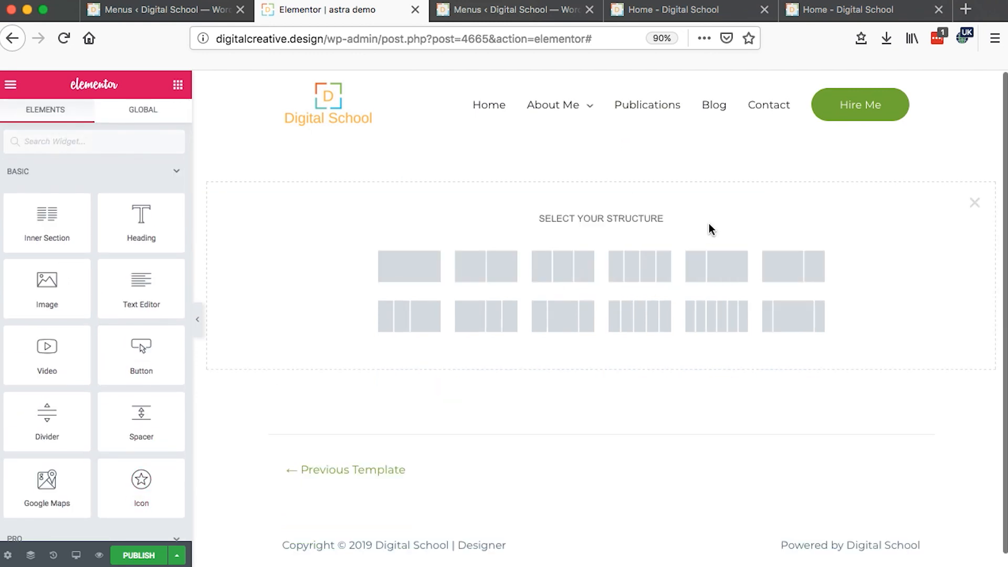
click(978, 203)
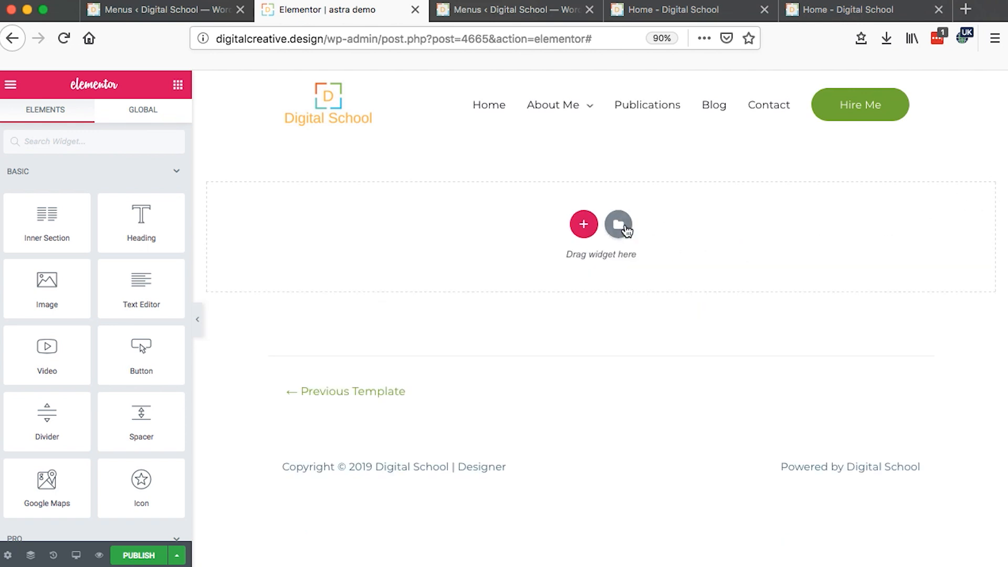
Step: Insert the black two-column FAQ block from the Elementor block library into the template
click(619, 224)
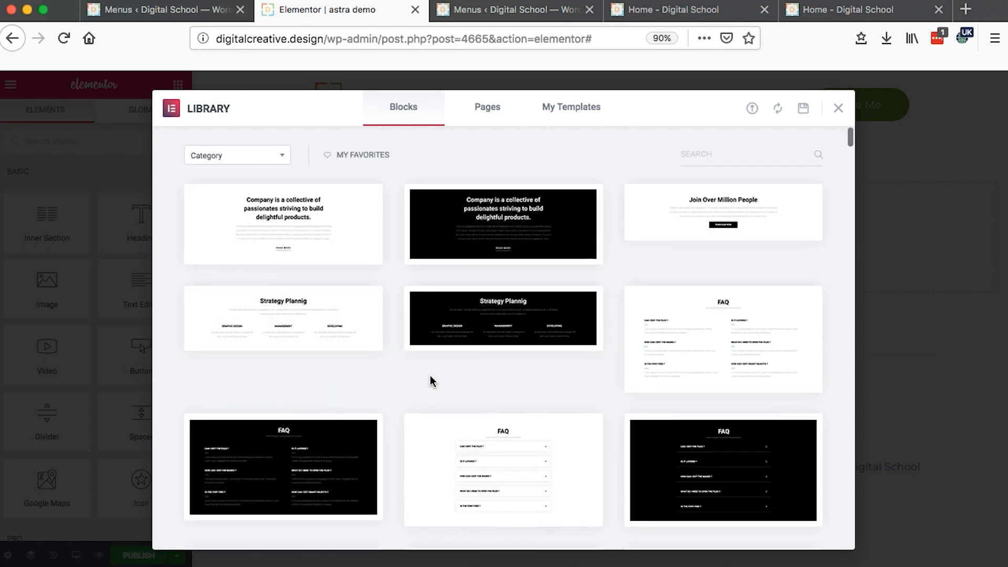
scroll(430, 381, down, 4)
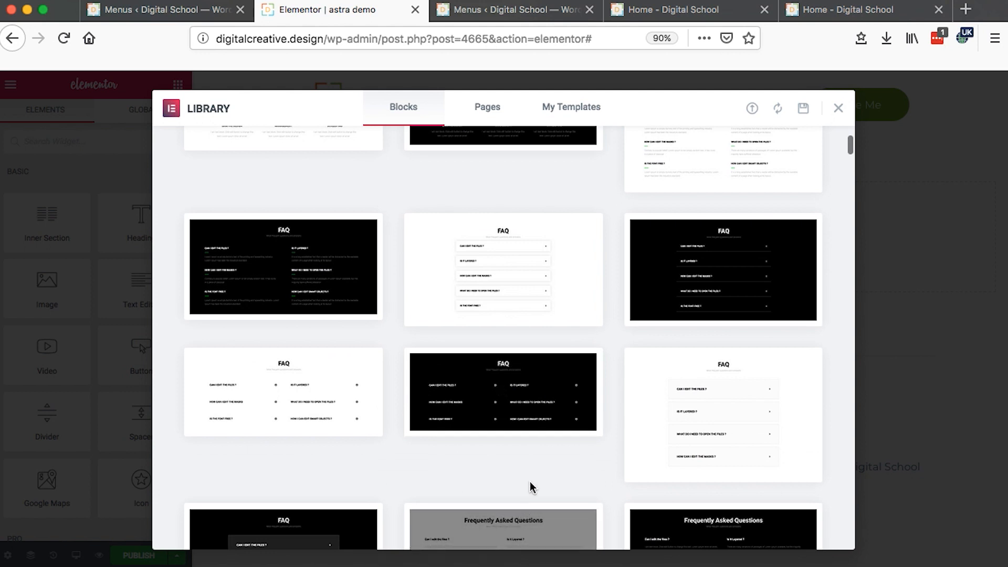
mouse_move(534, 423)
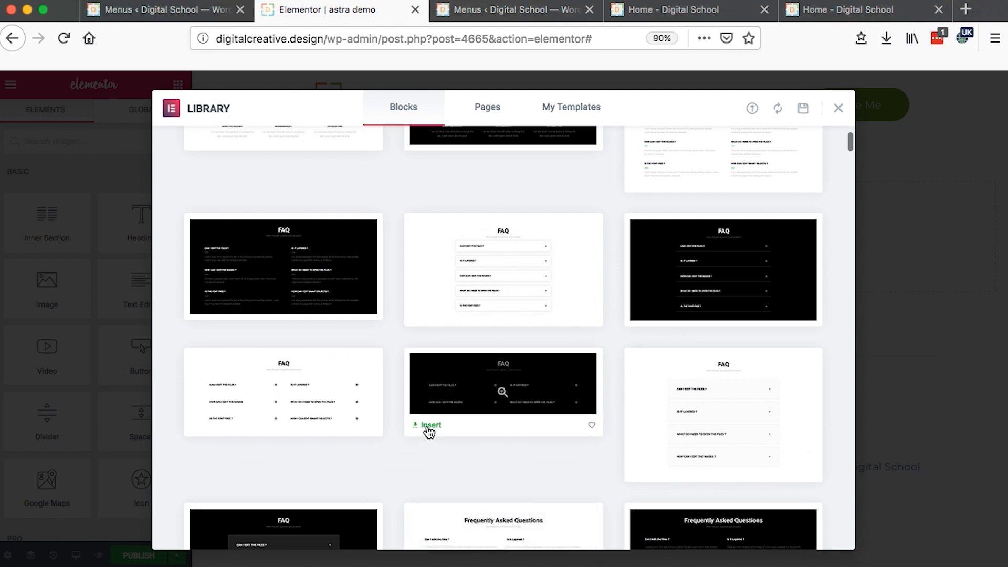
scroll(429, 432, down, 10)
scroll(430, 432, up, 8)
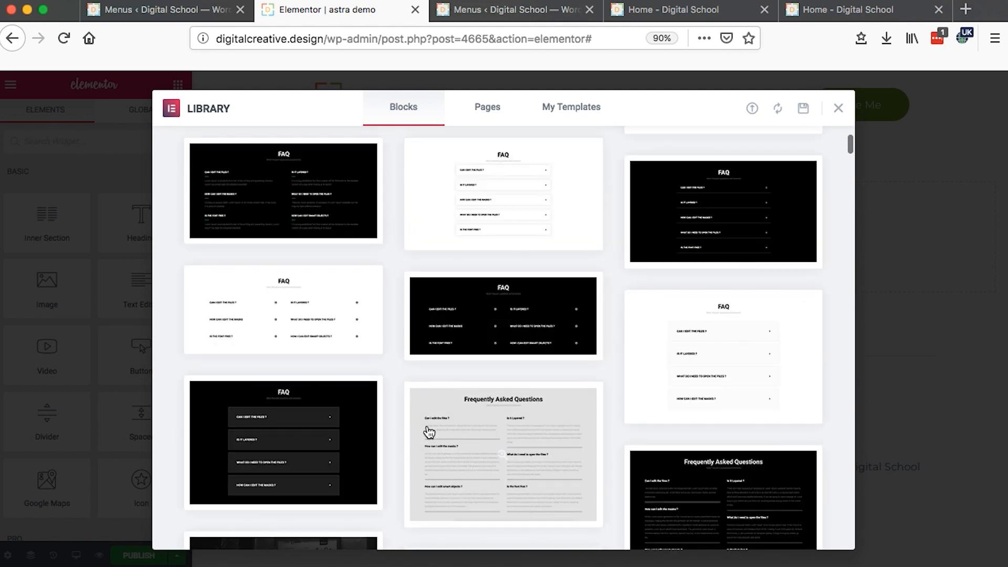
scroll(429, 432, up, 5)
scroll(429, 432, down, 3)
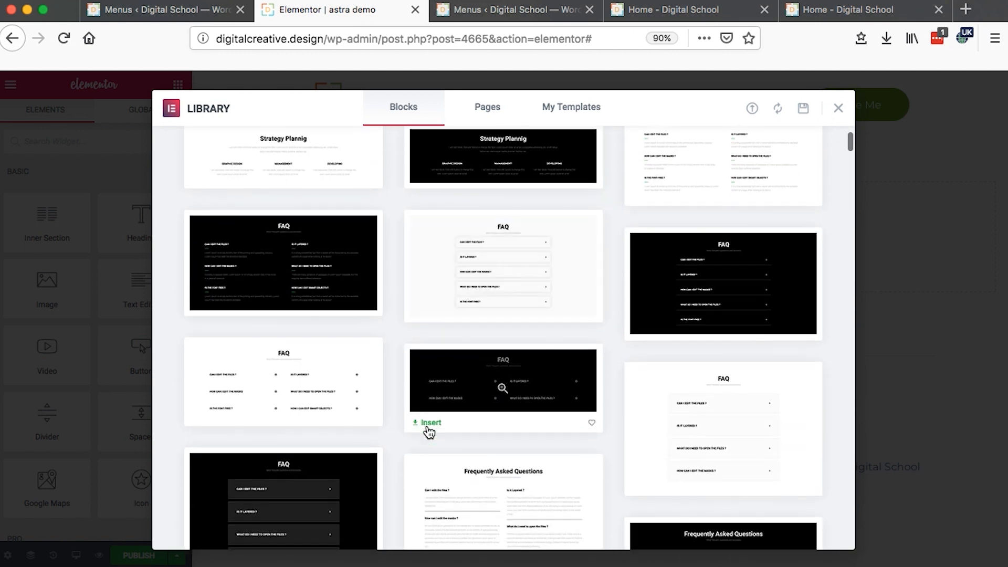
click(428, 423)
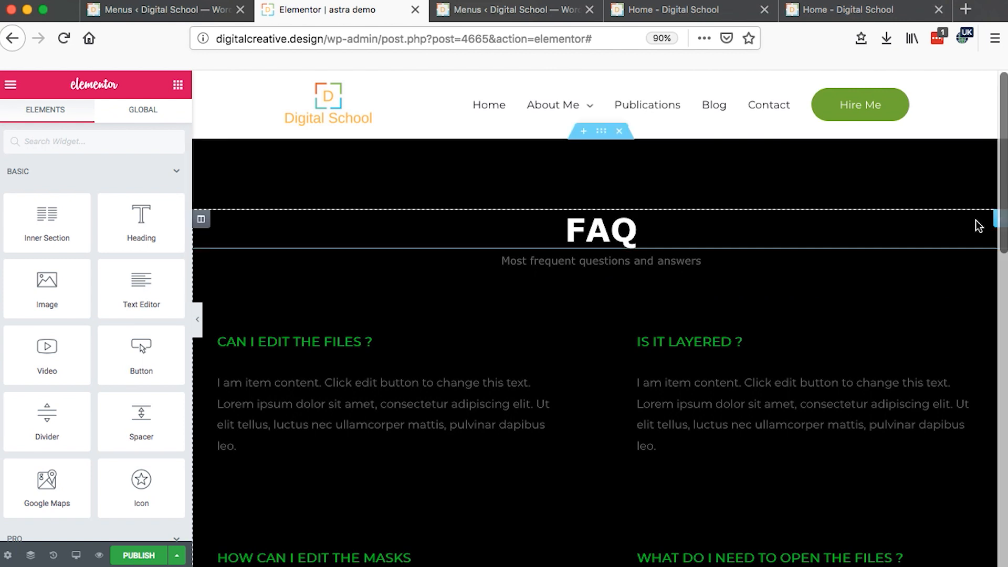
Step: Delete the FAQ heading and the "Most frequent questions and answers" heading beneath it
right_click(996, 220)
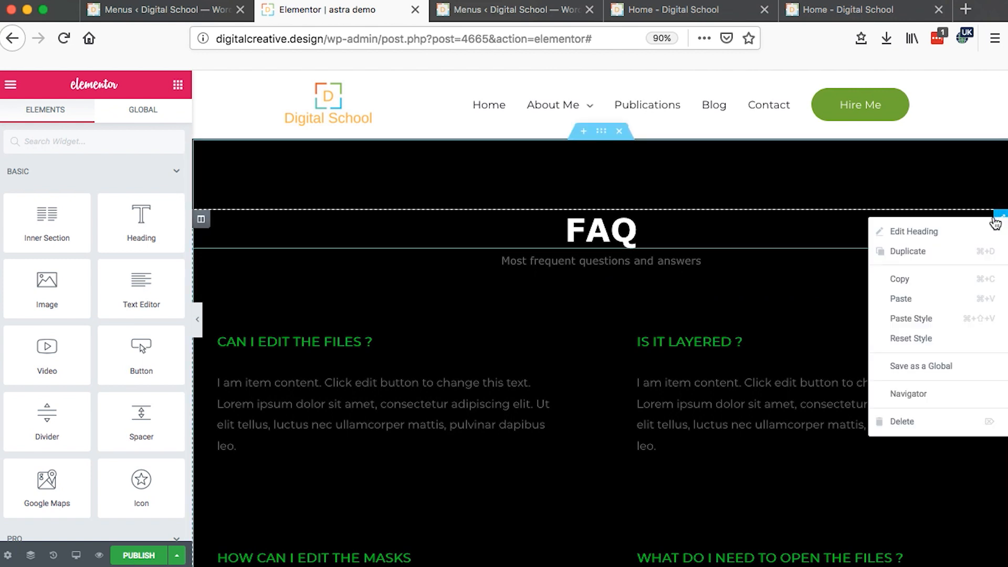
click(928, 421)
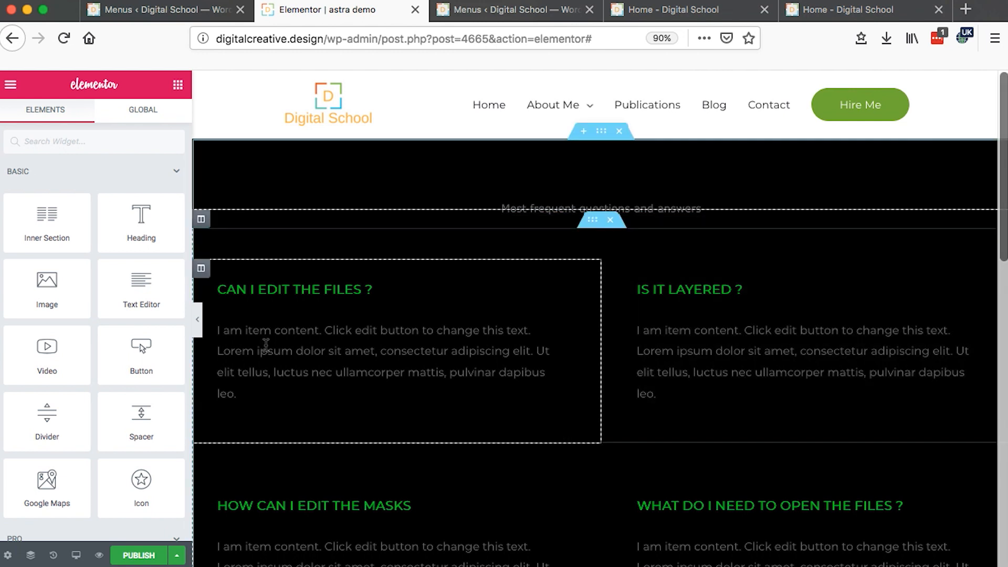
drag(195, 354, 155, 354)
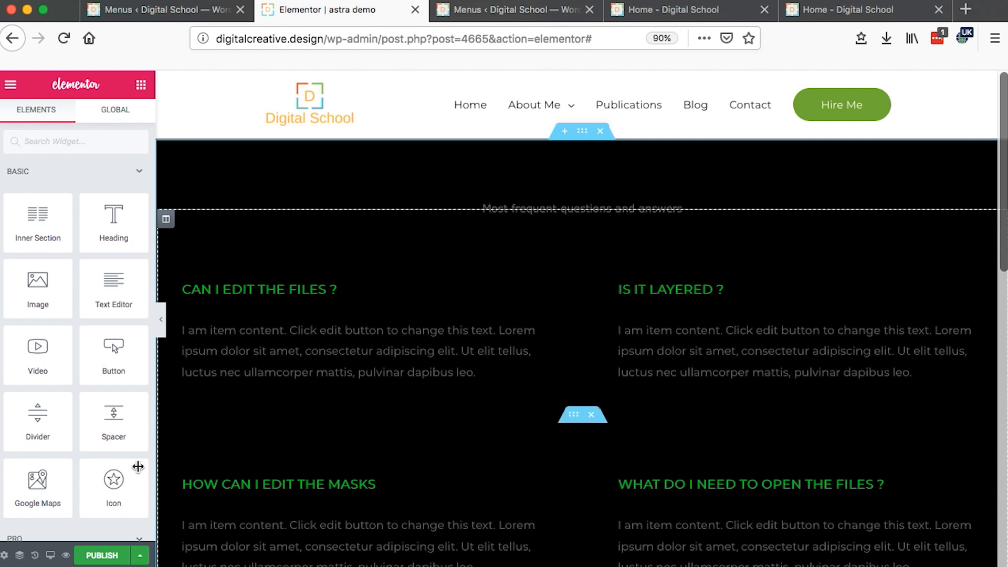
click(20, 556)
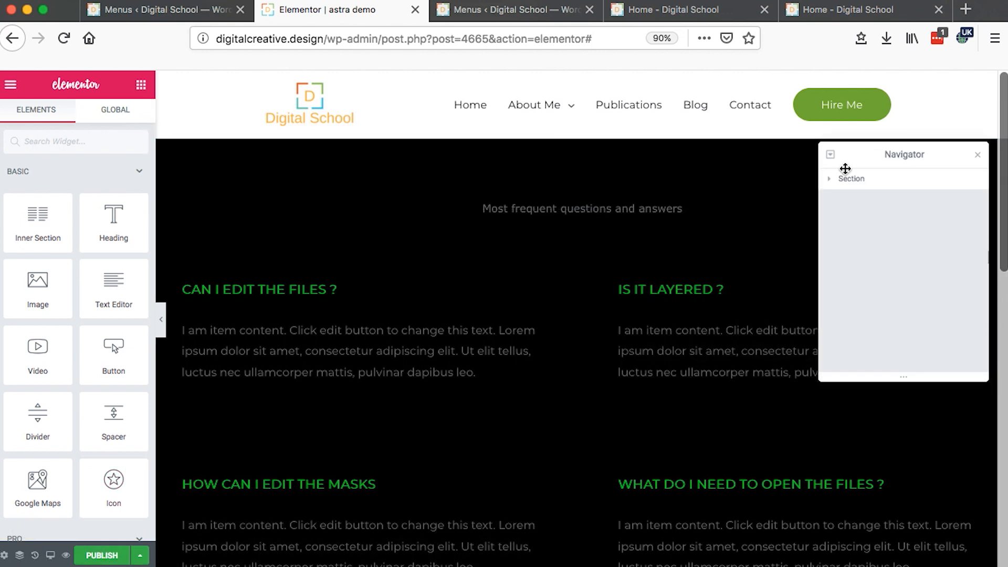
click(832, 179)
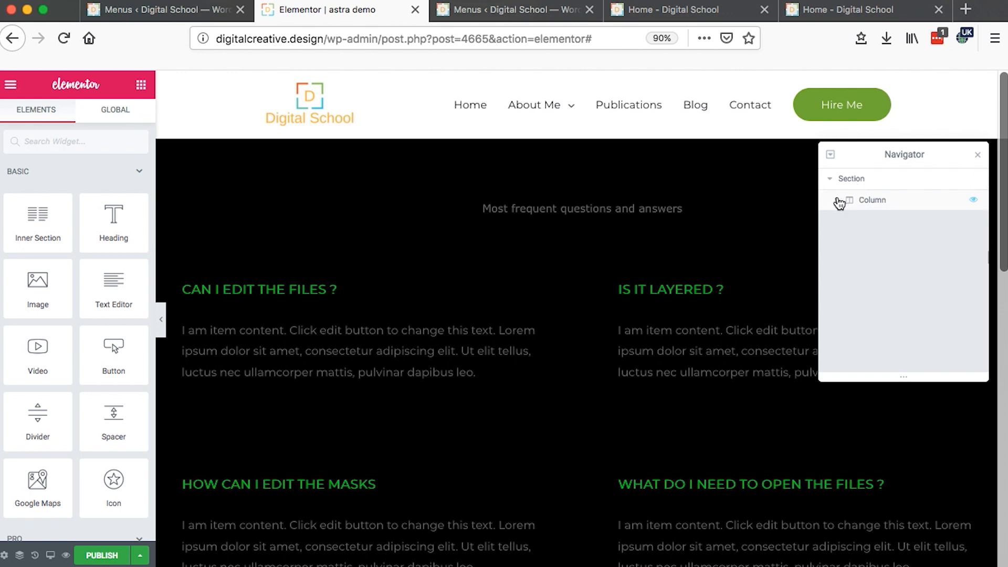
click(838, 201)
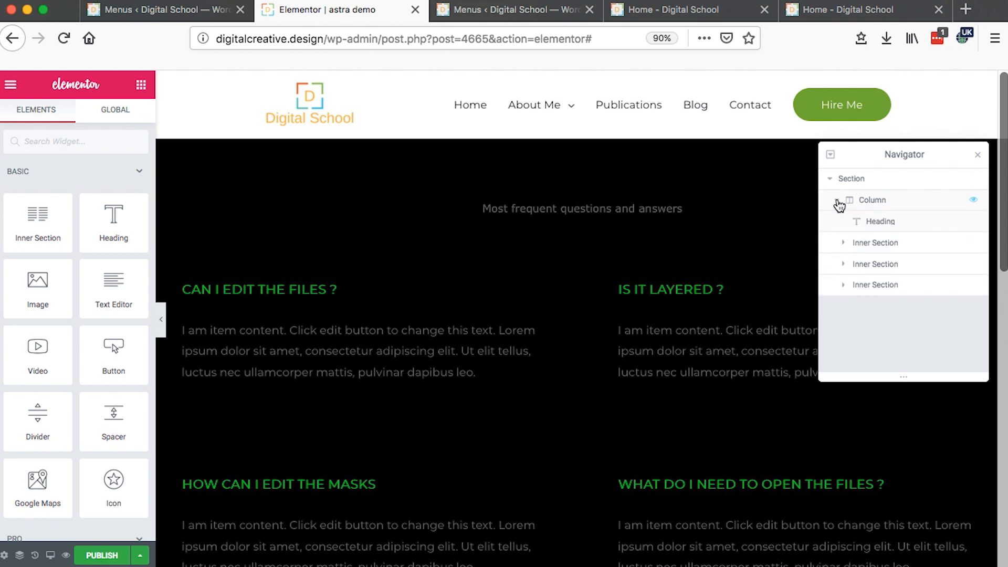
click(974, 224)
click(974, 225)
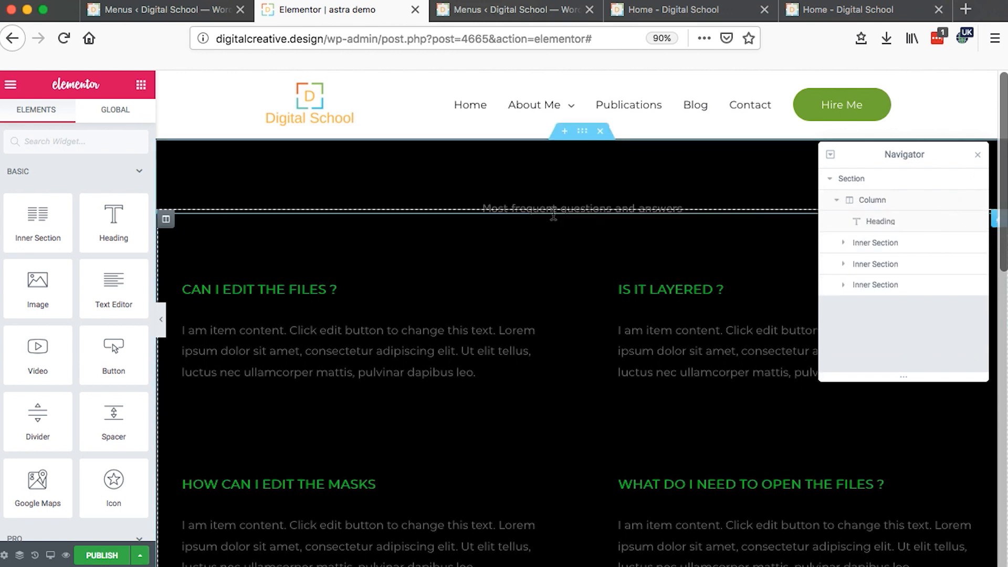
click(920, 232)
right_click(883, 229)
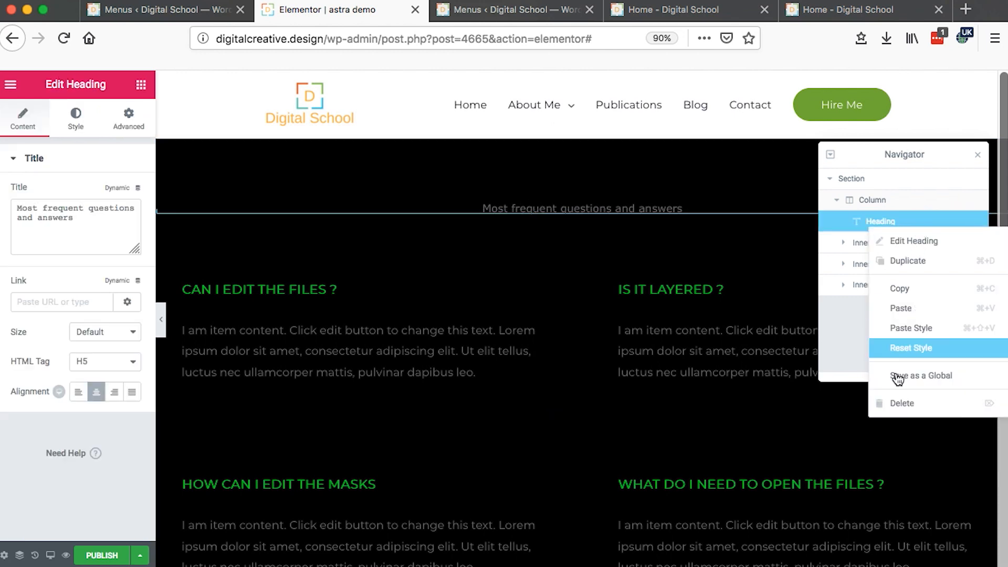
click(906, 407)
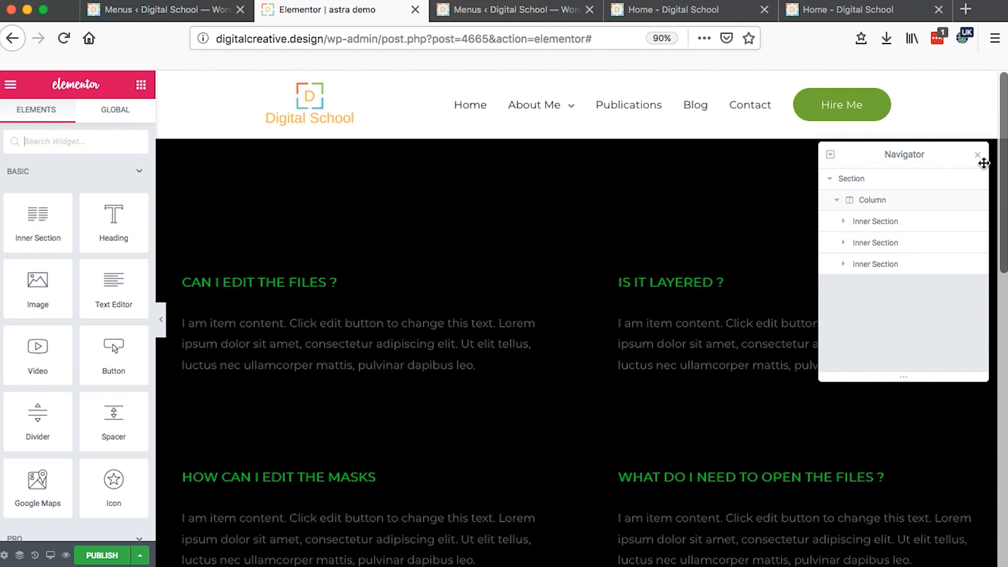
click(978, 156)
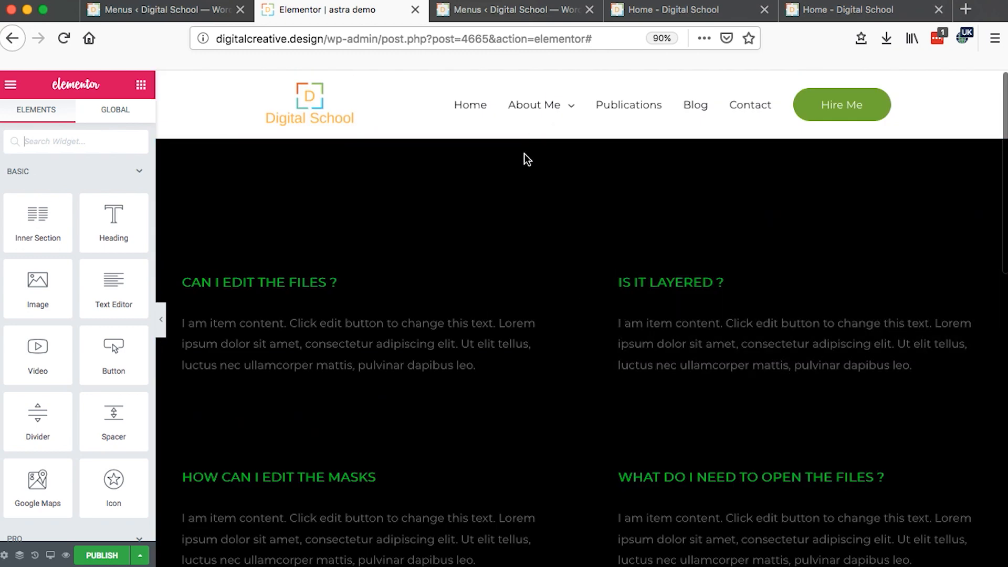
Step: Link the padding values of the outer black section and set them to 0 px on all sides
scroll(522, 318, down, 5)
scroll(522, 318, up, 5)
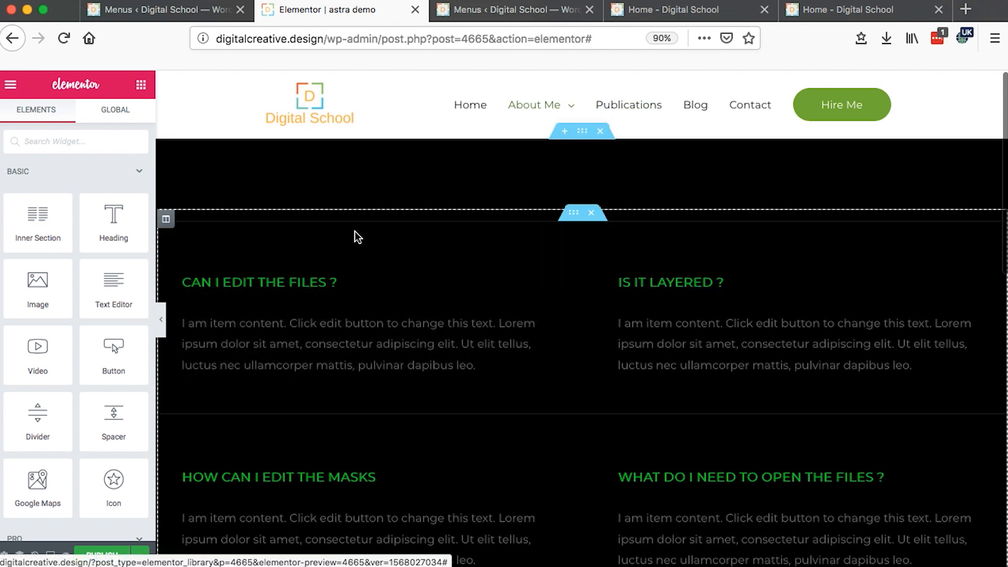
click(582, 131)
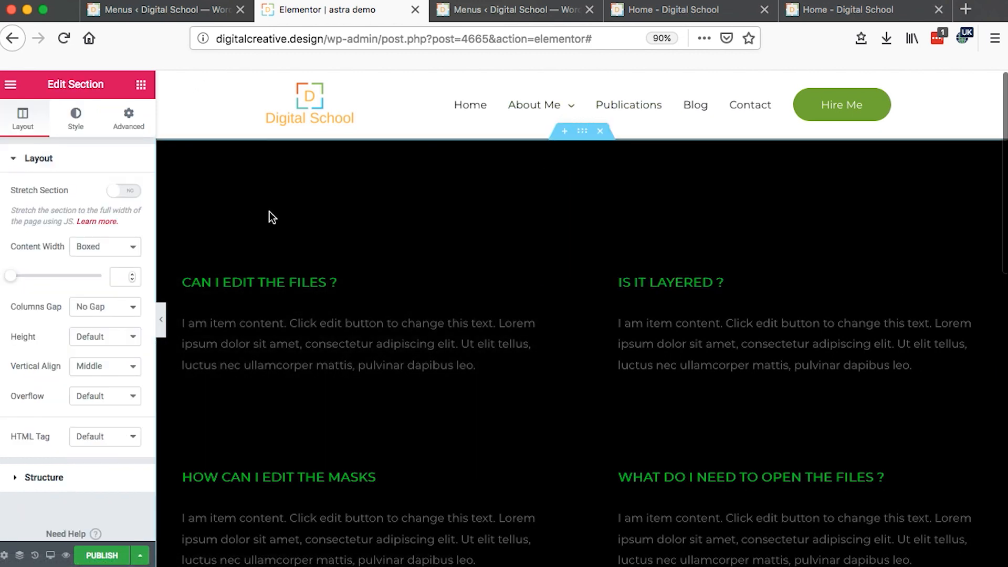
drag(157, 354, 209, 339)
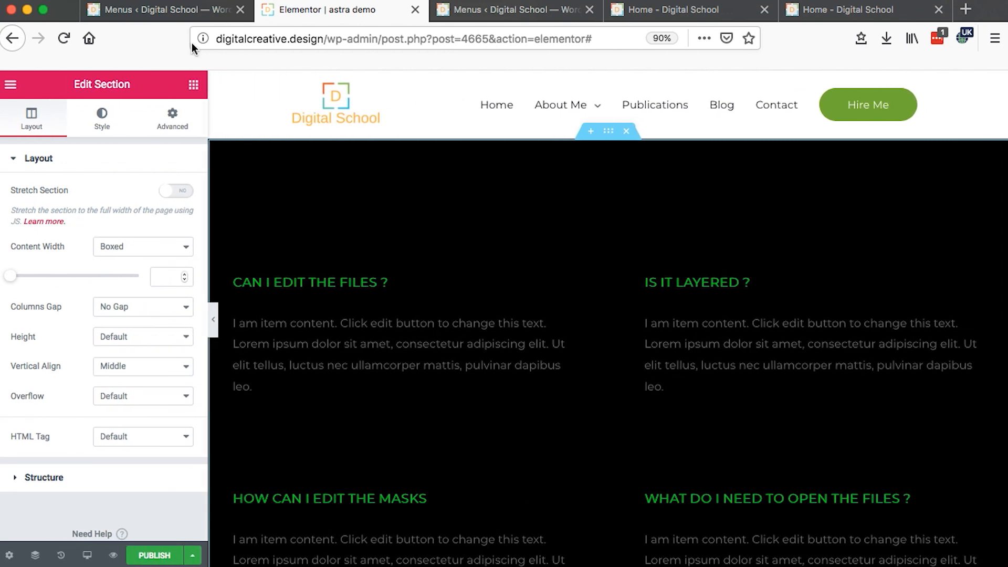
click(172, 118)
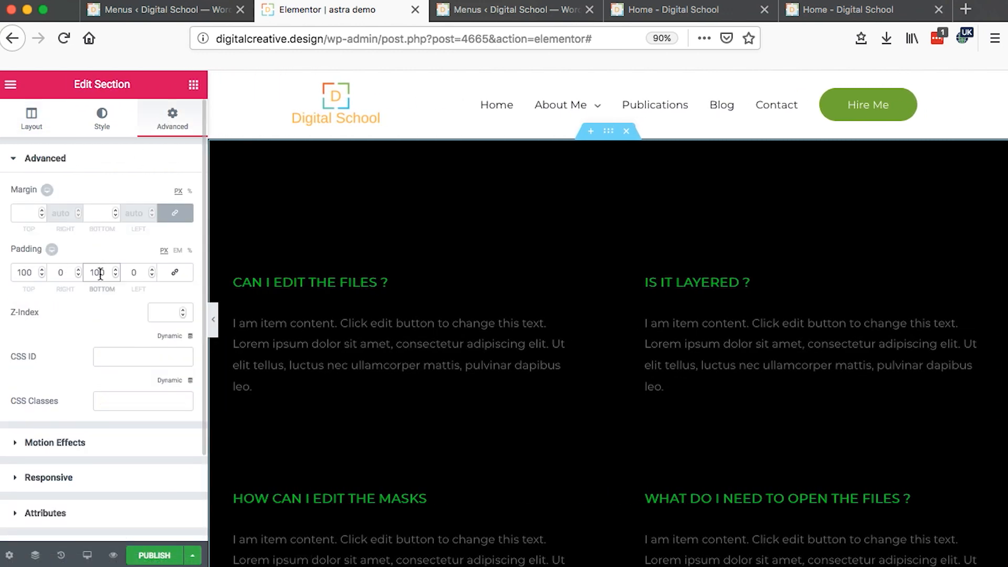
click(176, 275)
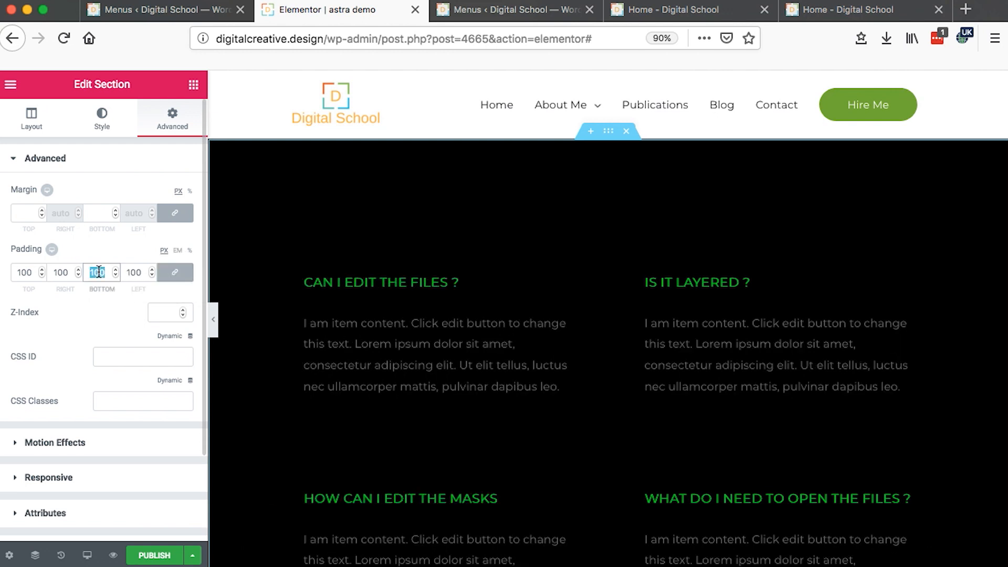
text(0)
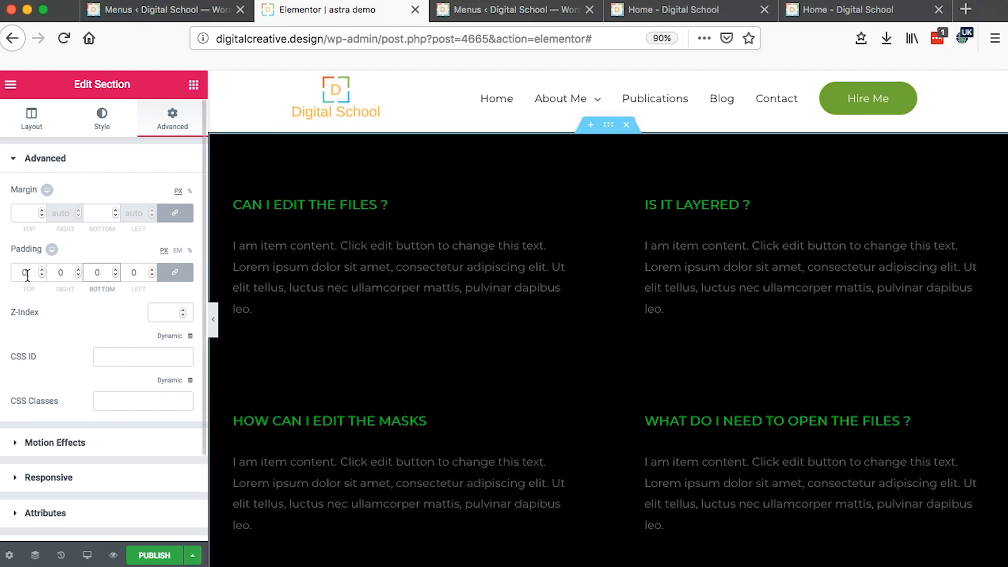
Step: Delete the last inner section, containing "Is the font free ?" and "How I can edit smart objects ?"
scroll(369, 353, down, 5)
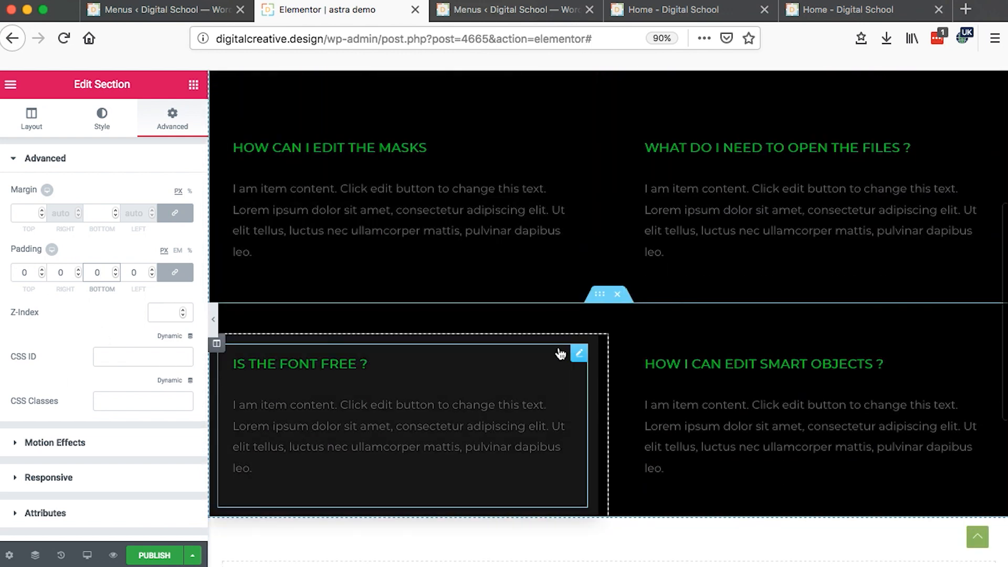
click(617, 295)
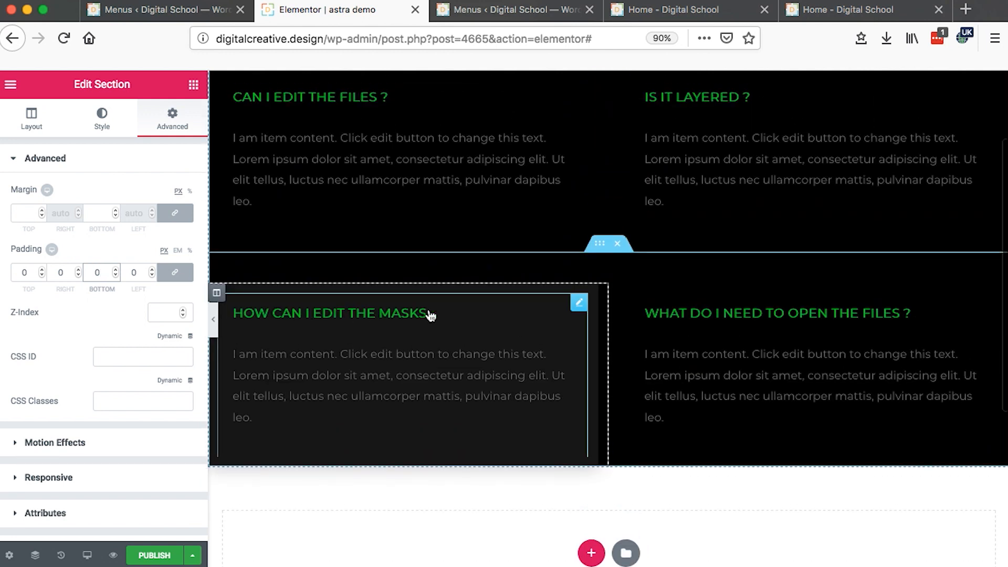
Step: Set the top padding of the inner section containing "How can I edit the masks" to 0 px
scroll(578, 312, up, 1)
click(607, 293)
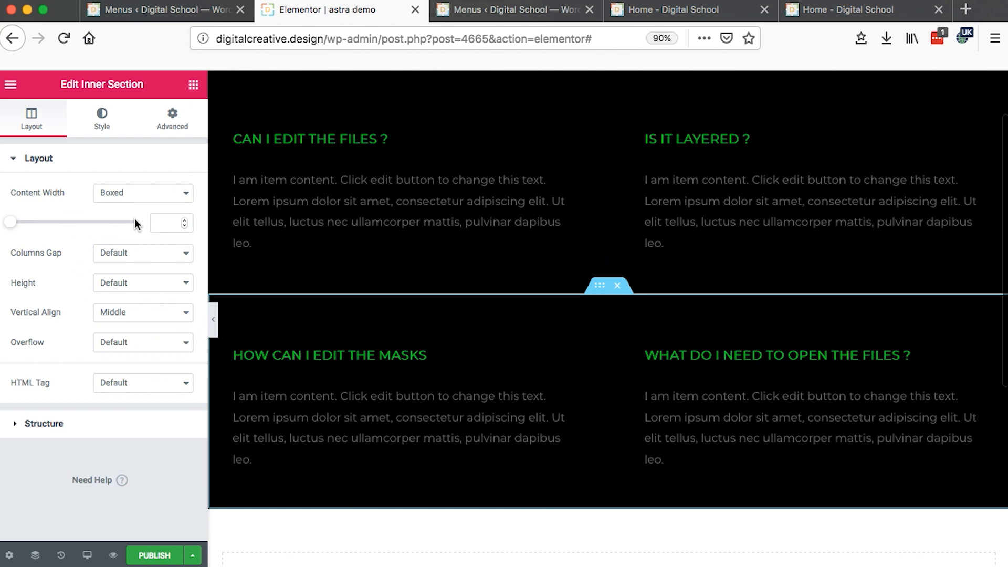
click(165, 127)
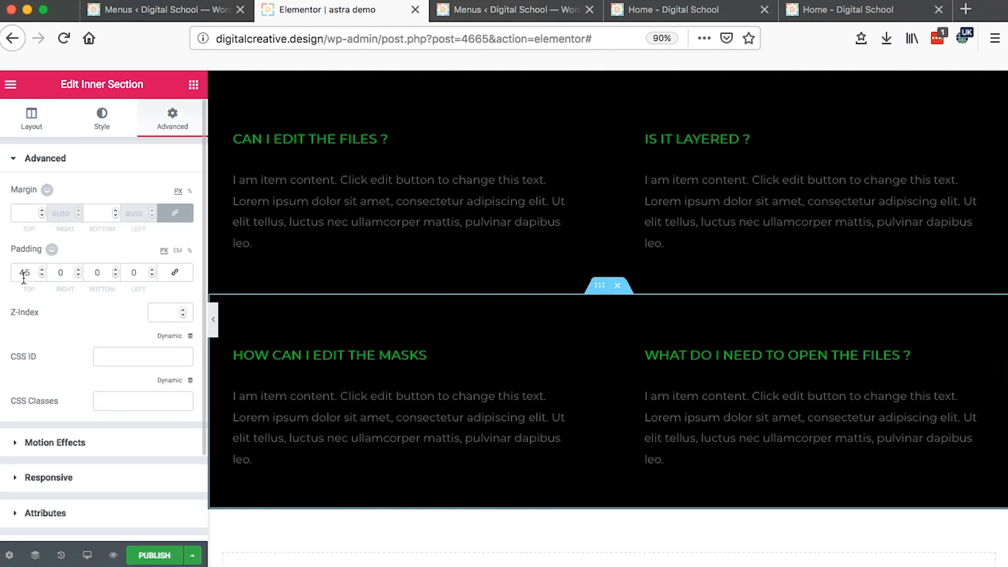
text(0)
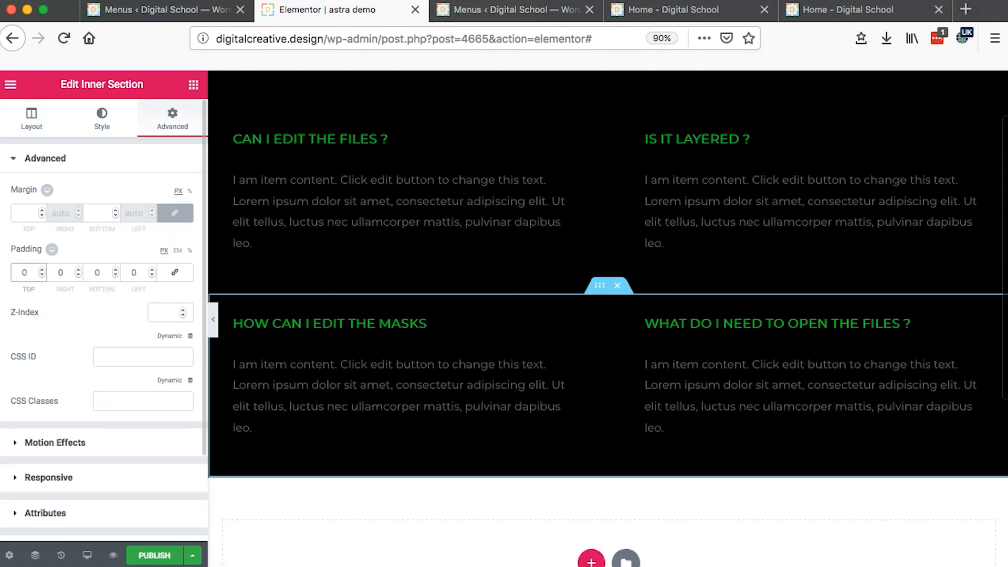
Step: Set the top padding of the inner section containing "Can I edit the files ?" to 0 px
scroll(330, 229, up, 3)
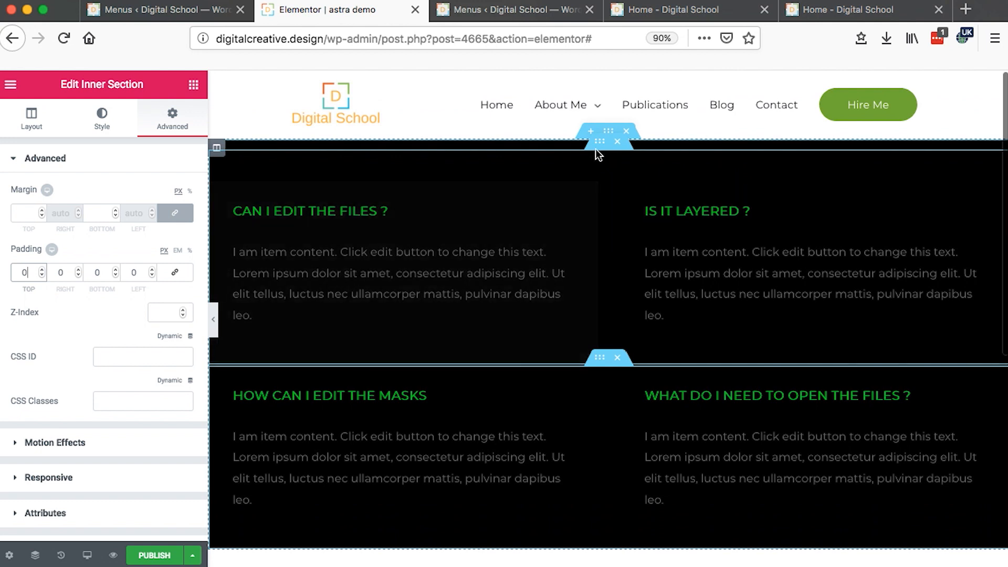
click(599, 149)
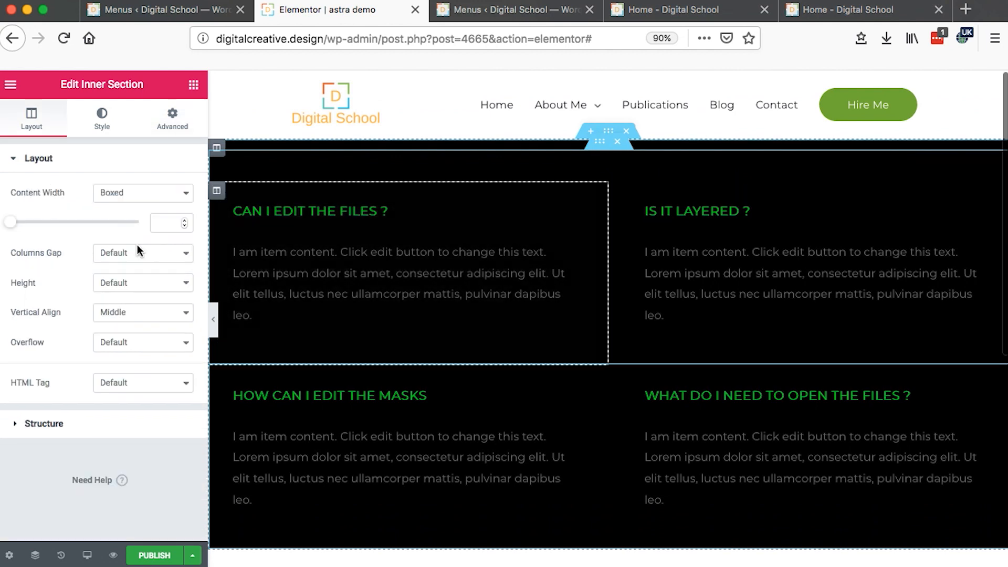
click(172, 119)
text(0)
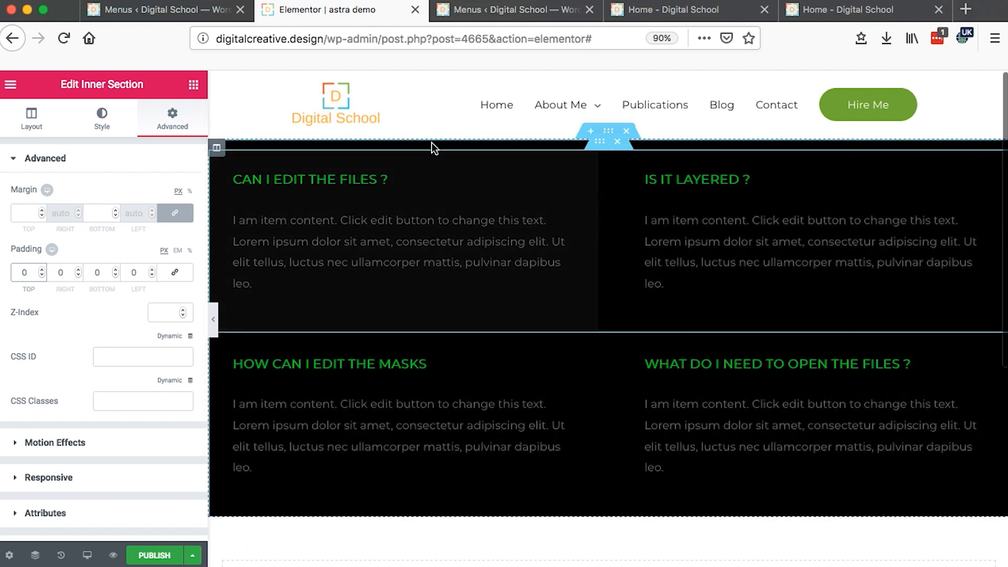
Step: Set linked padding of 0 px on all sides for the "Can I edit the files ?" and "Is it layered ?" columns
click(217, 159)
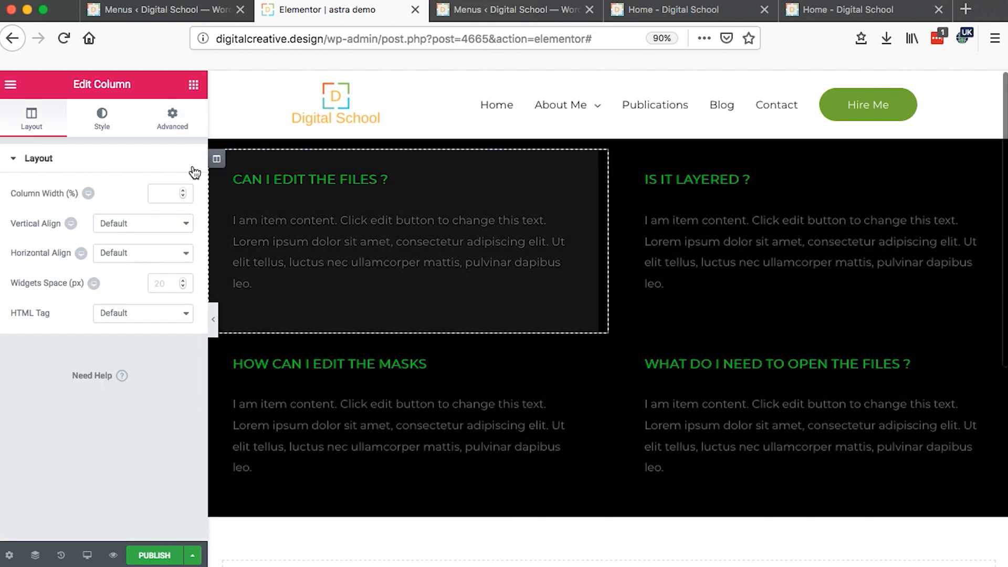
click(169, 130)
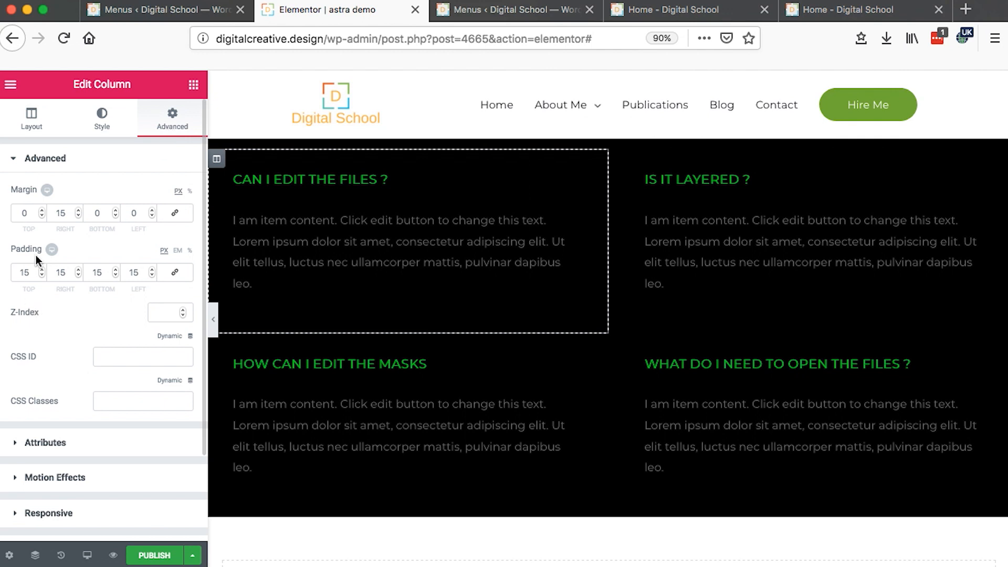
click(174, 272)
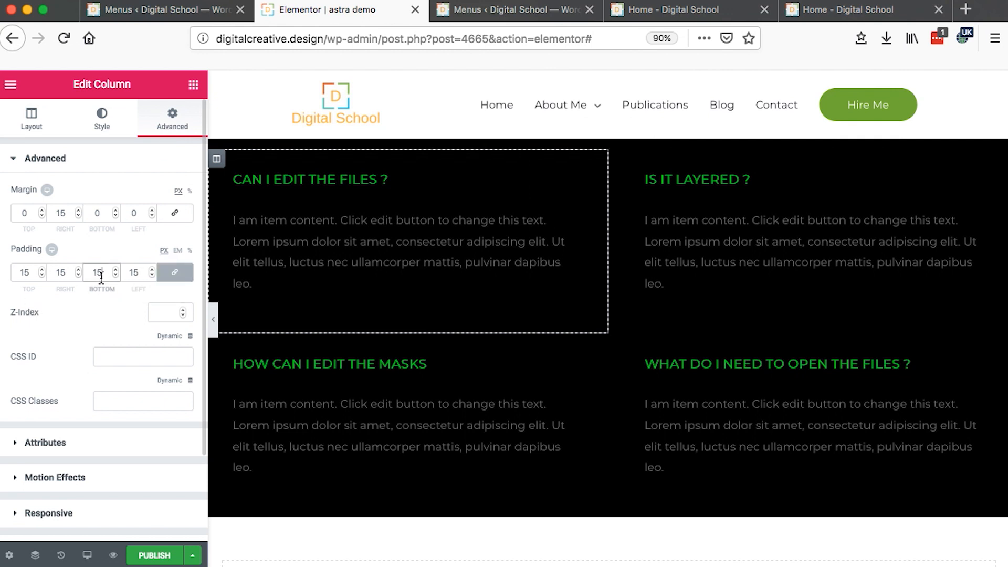
text(0)
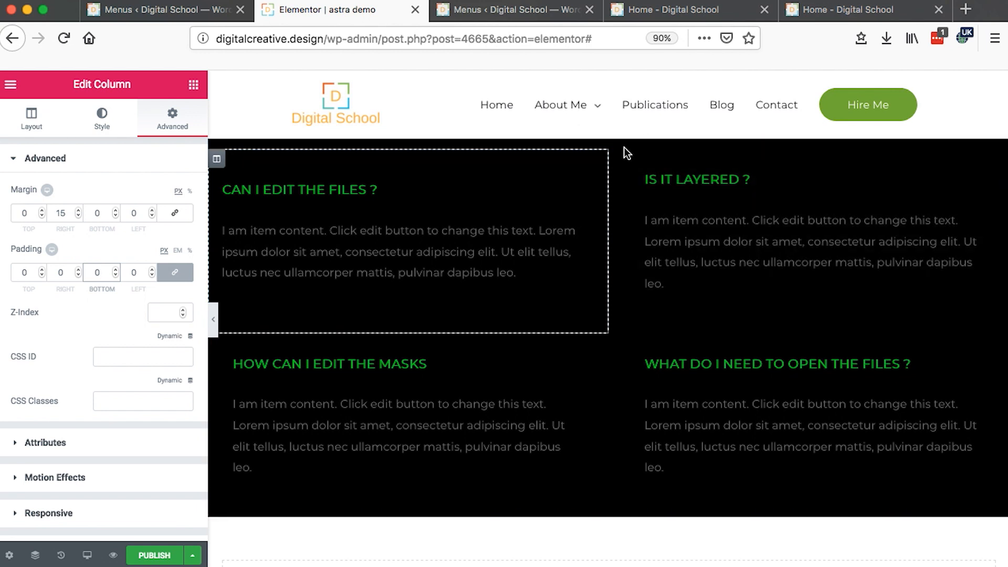
click(619, 160)
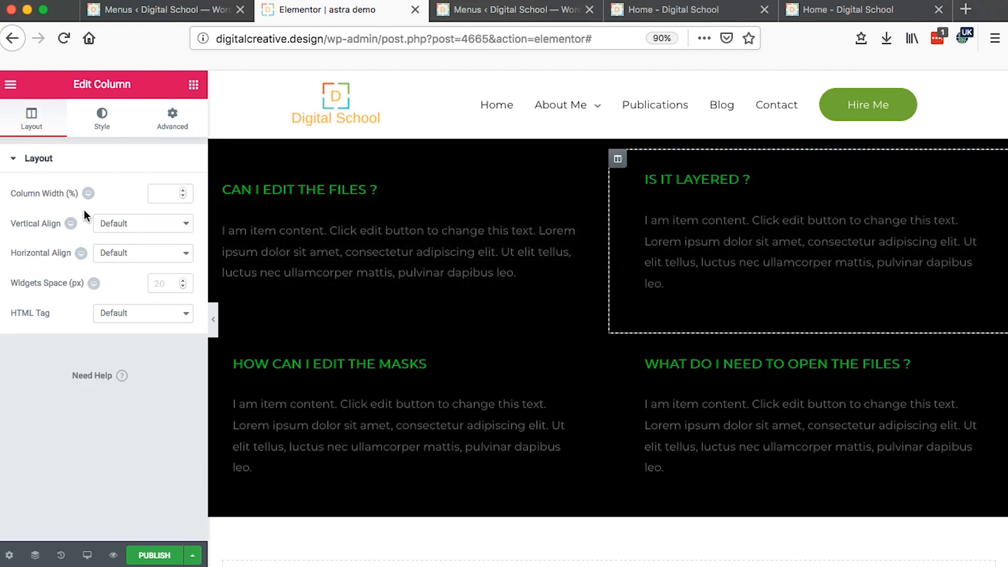
click(176, 131)
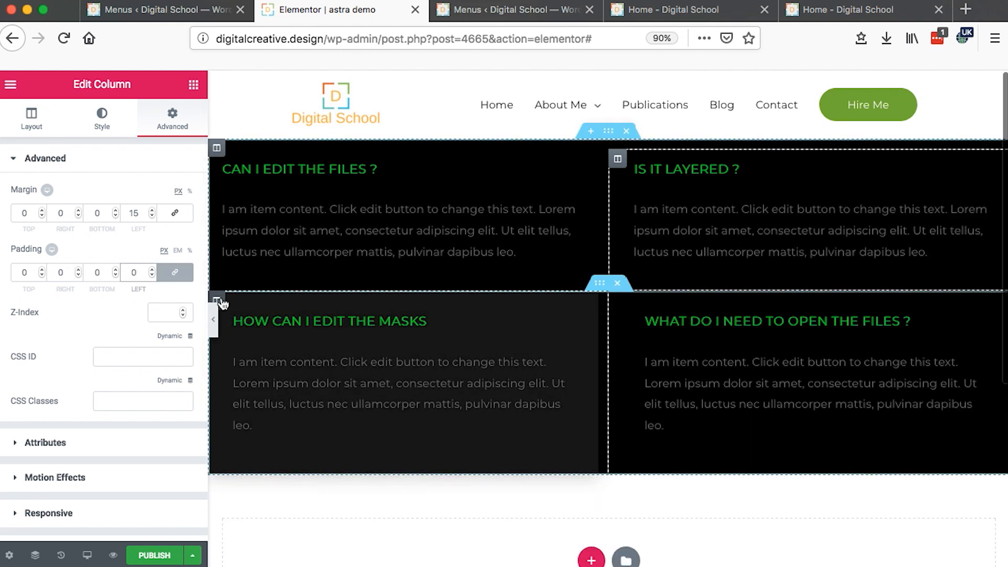
Step: Link the padding values of the "How can I edit the masks" column and set them to 0 px
click(219, 299)
click(168, 130)
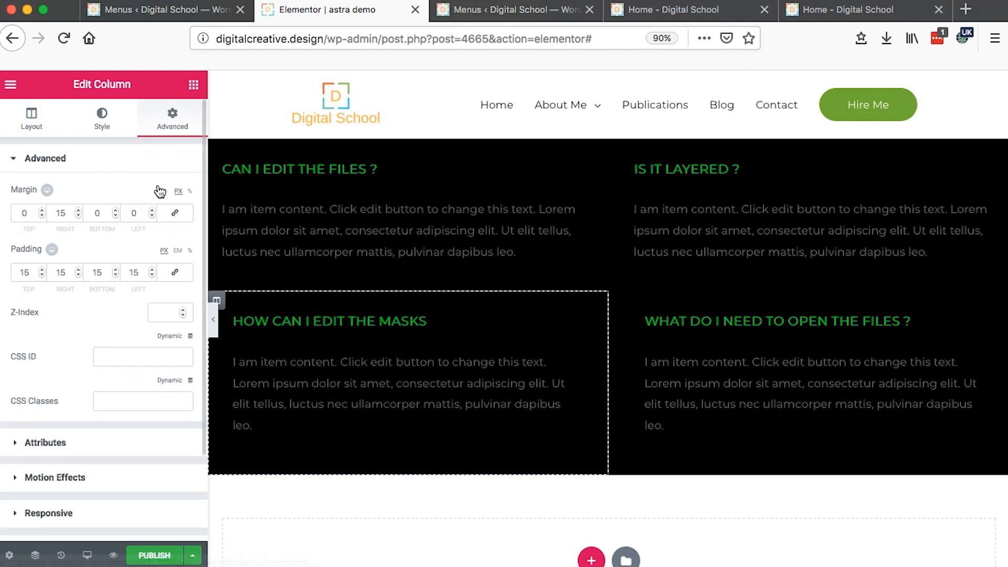
click(175, 272)
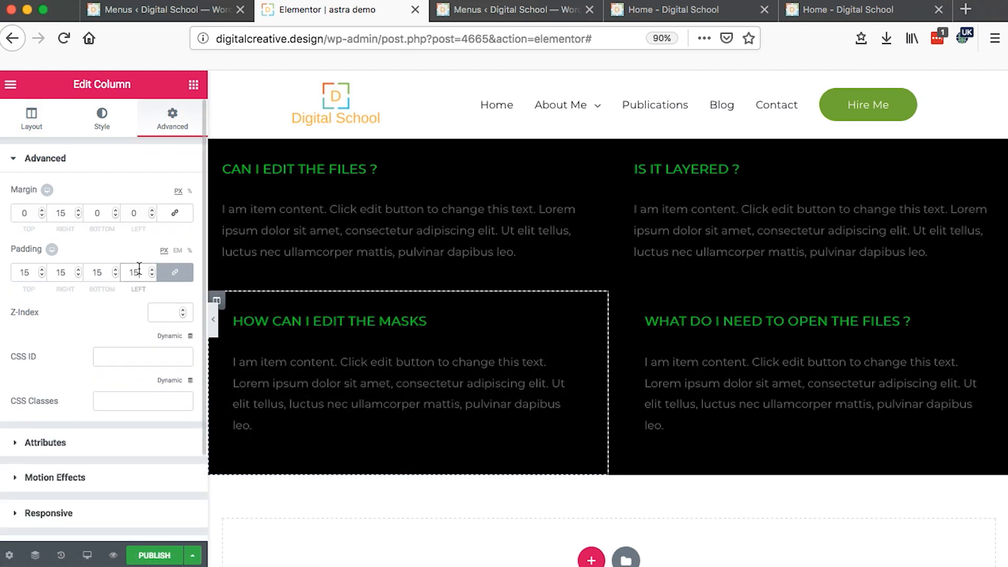
text(0)
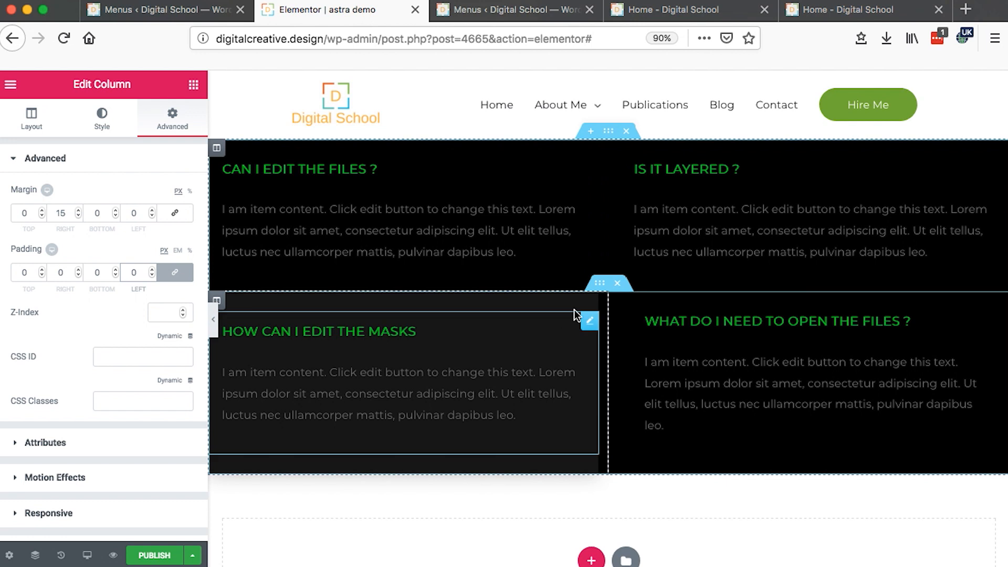
Step: Link the padding values of the "What do I need to open the files ?" column, set them to 0 px, and preview the layout
click(620, 303)
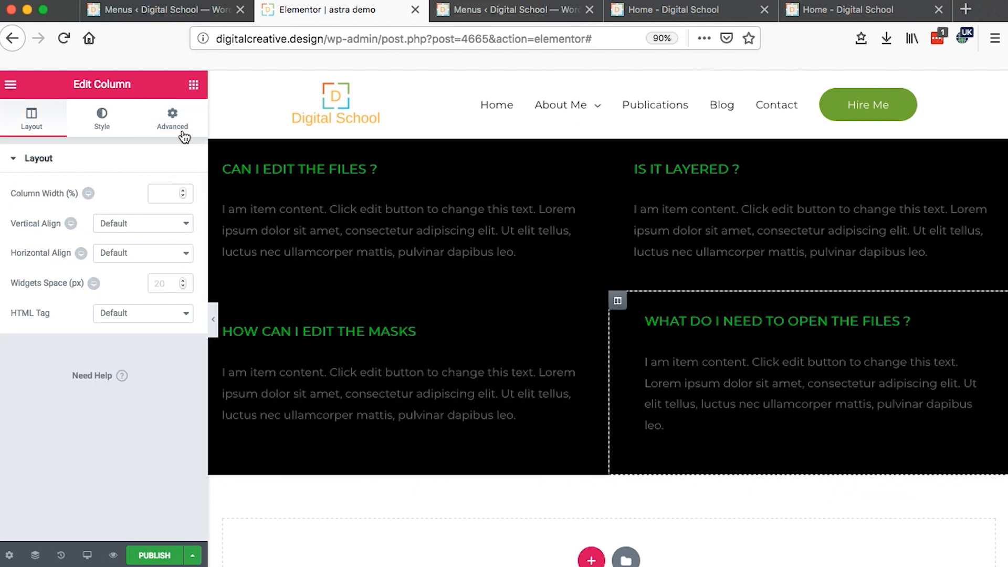
click(176, 132)
double_click(132, 272)
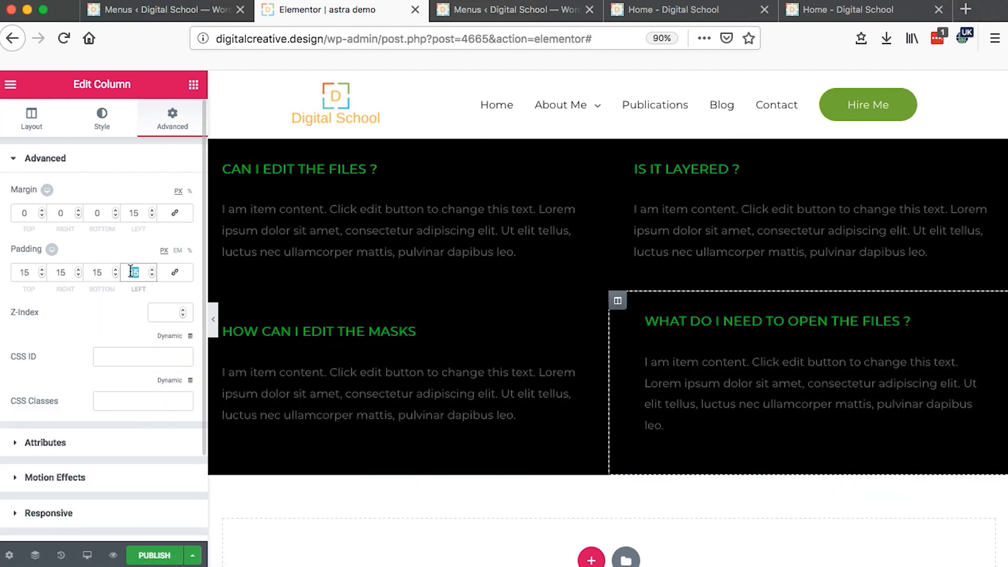
click(184, 275)
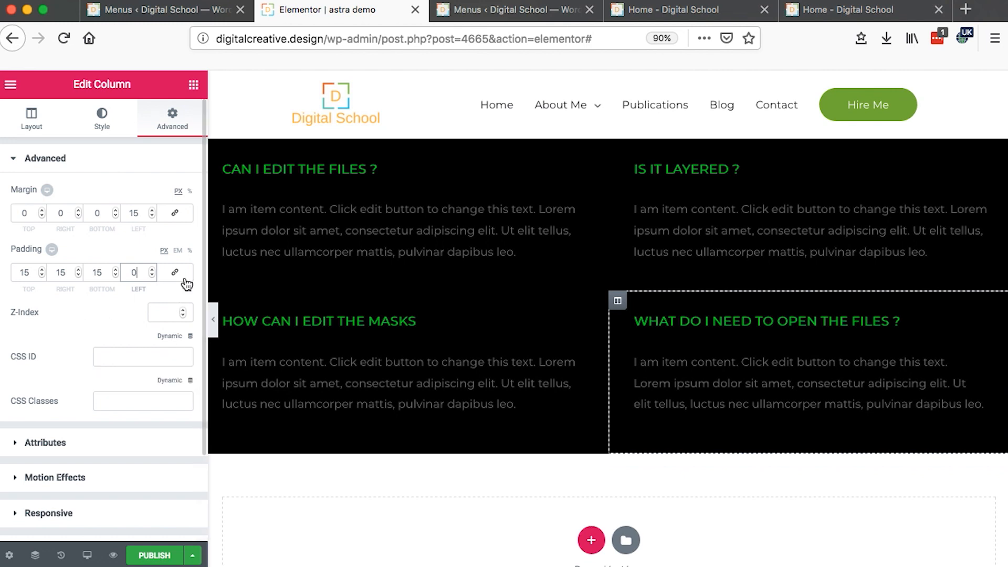
click(135, 271)
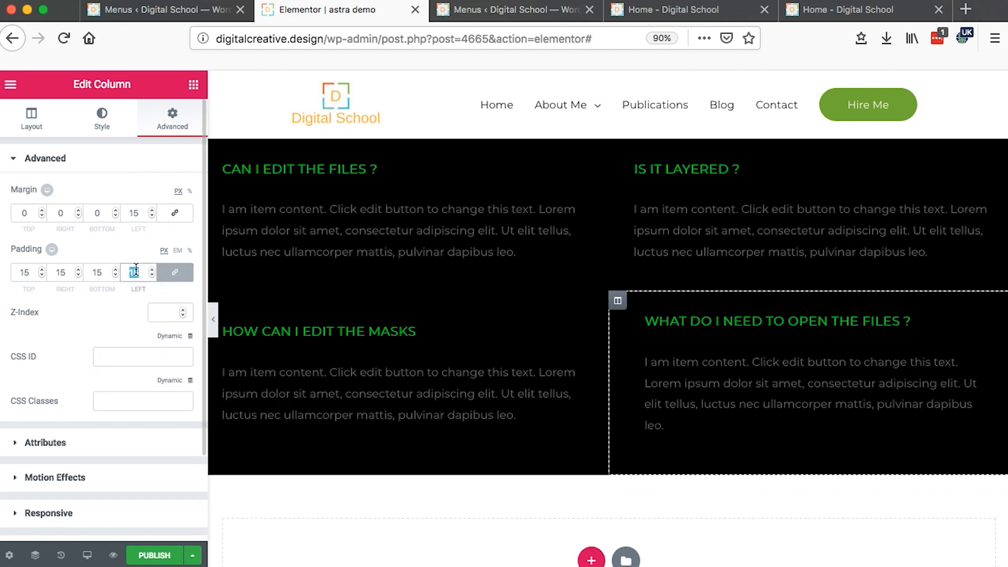
text(0)
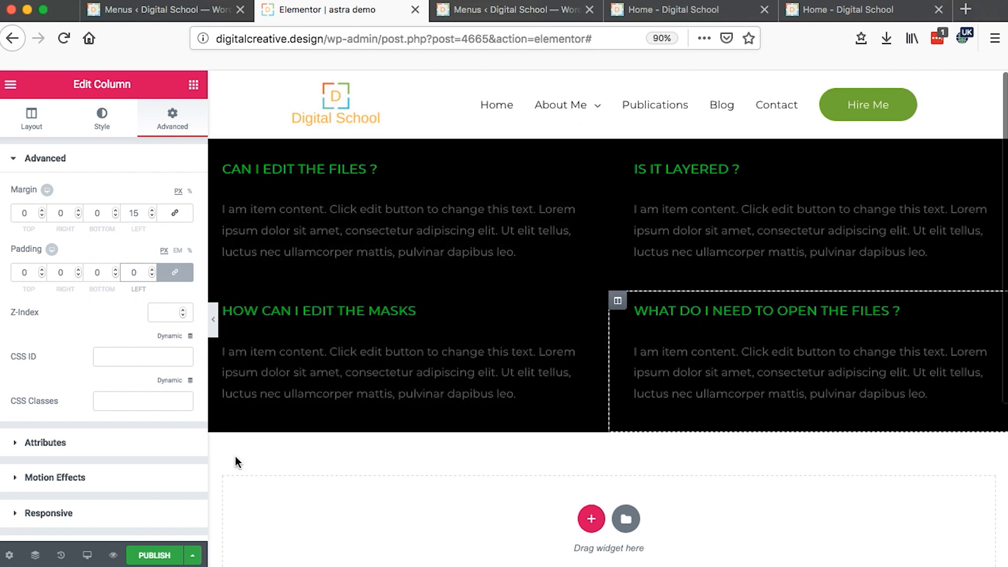
click(214, 319)
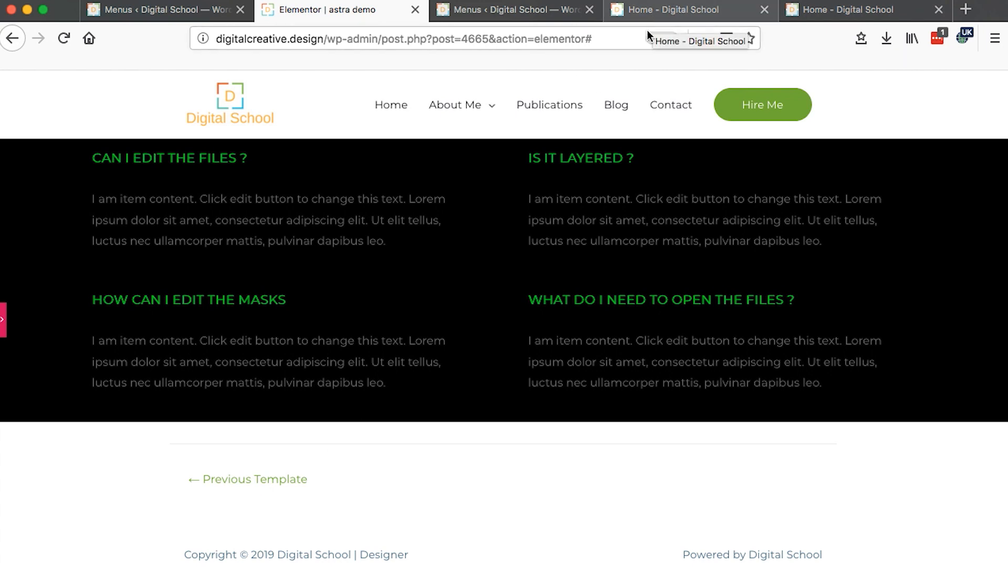
click(3, 327)
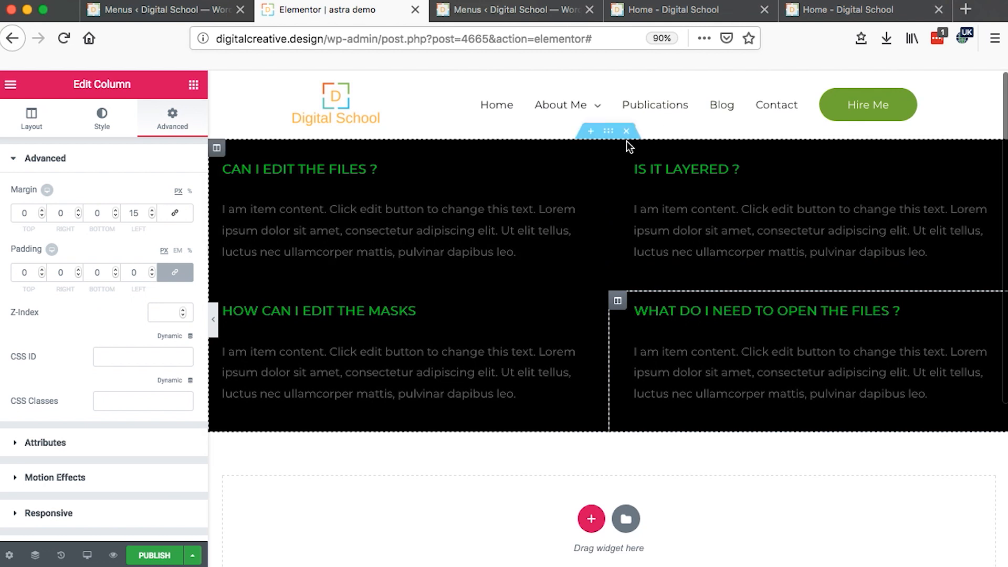
Step: Set the outer section's top and bottom padding to 30 px and preview the FAQ block without the editing panel
click(616, 132)
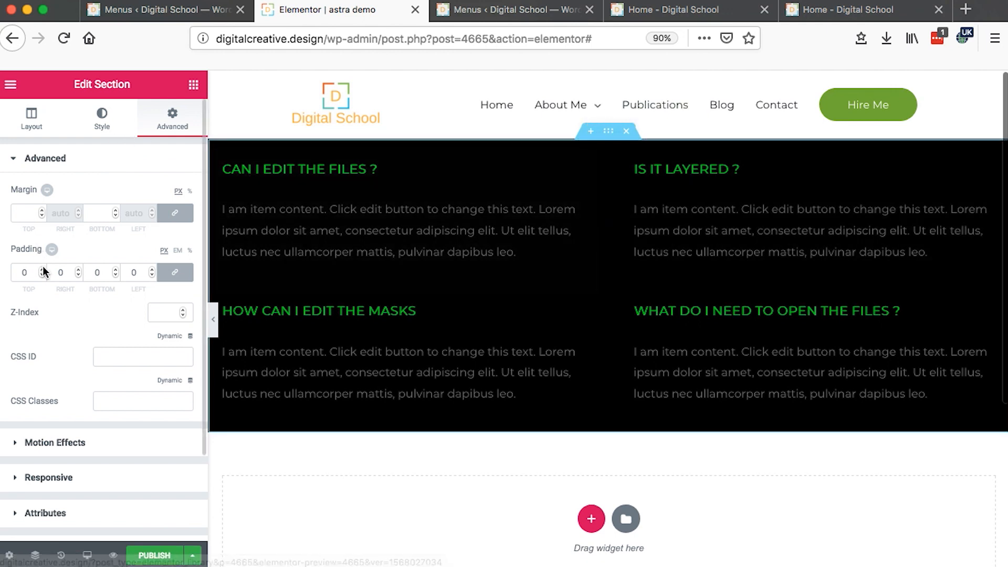
double_click(24, 272)
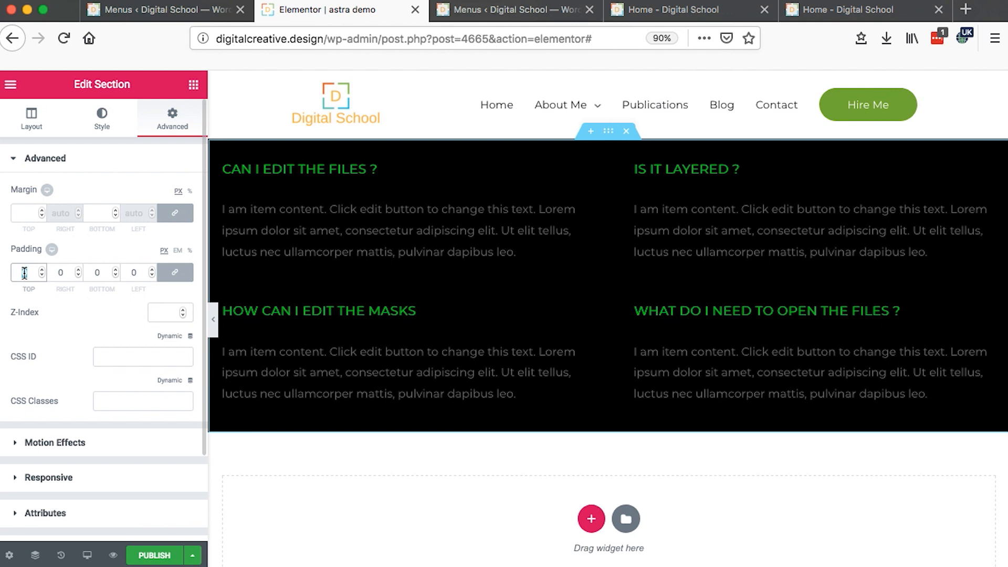
text(30)
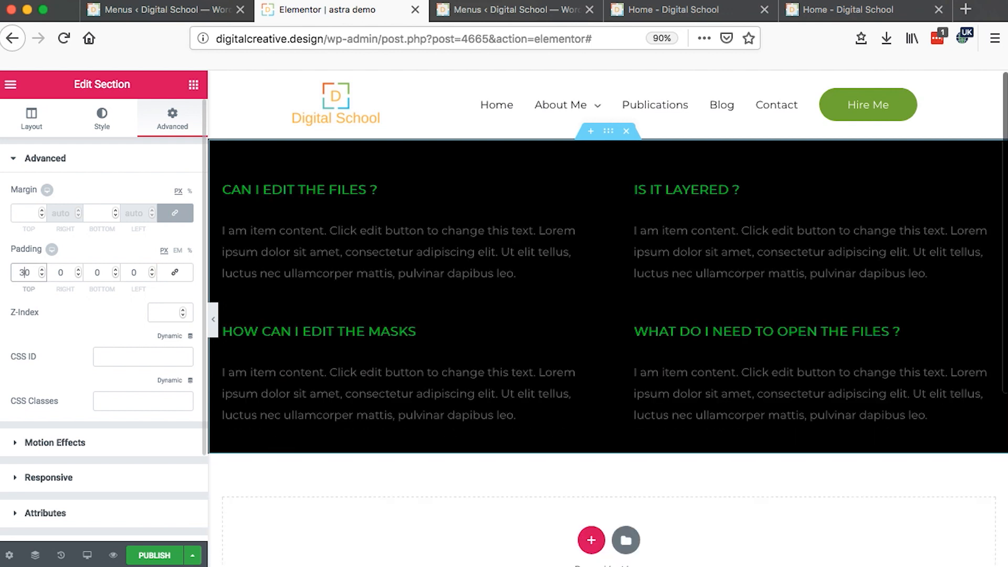
click(102, 274)
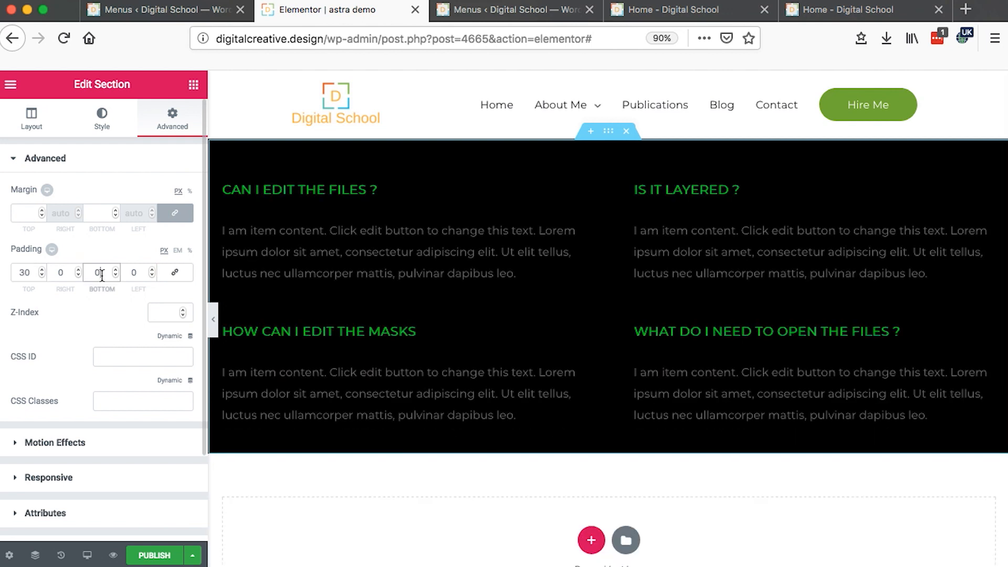
text(3)
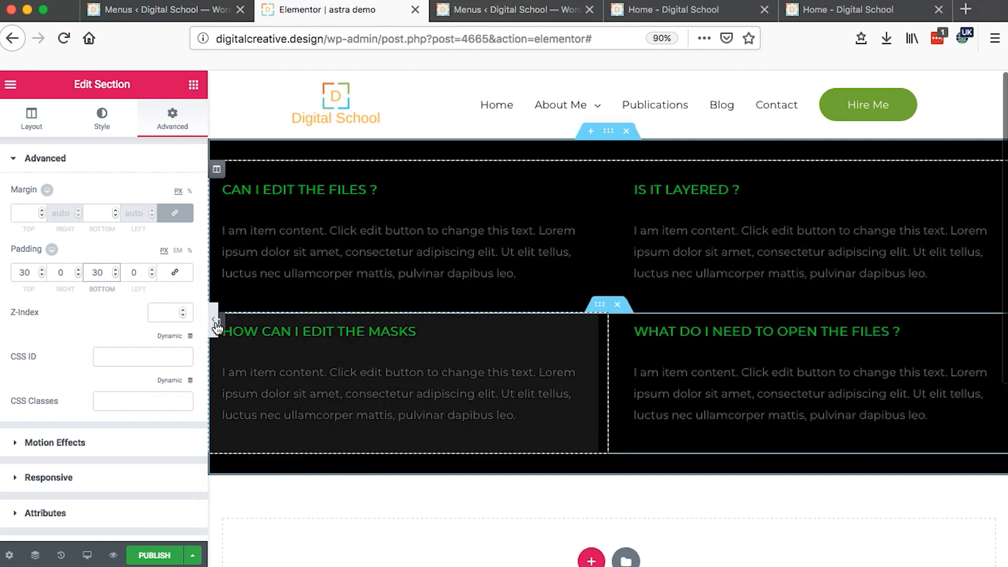
click(215, 326)
click(210, 321)
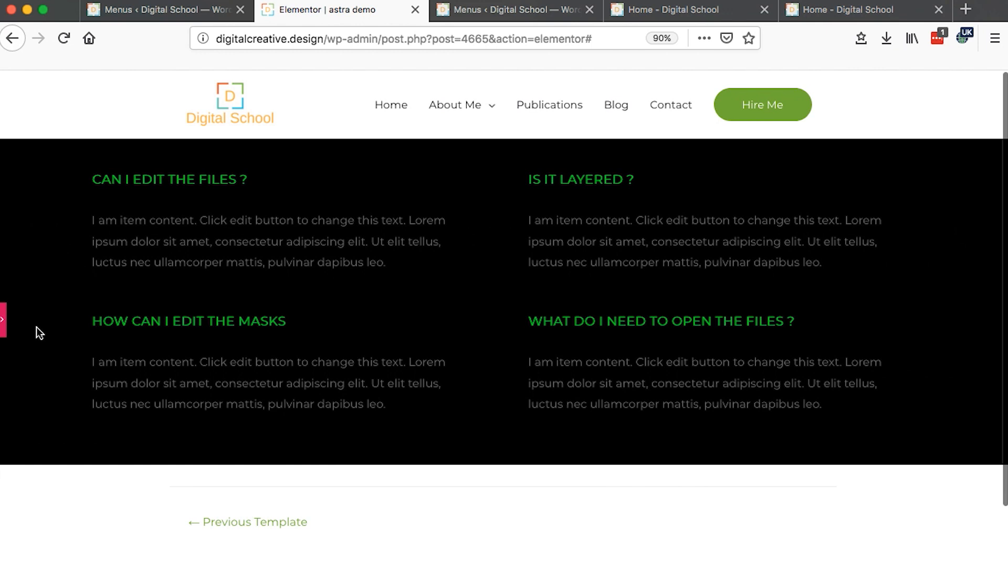
click(5, 320)
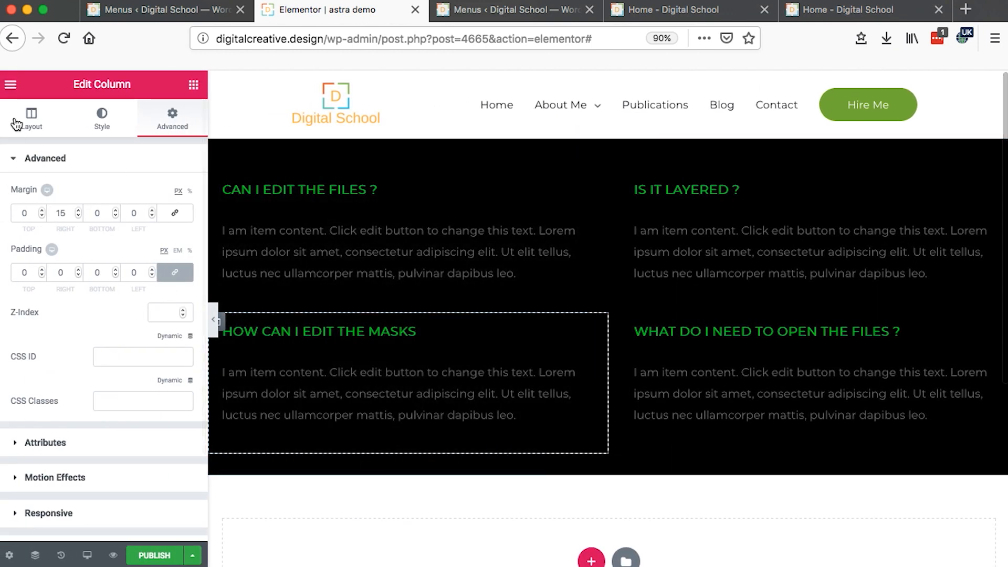
Step: Review the outer section's layout settings and publish the astra demo template
click(29, 125)
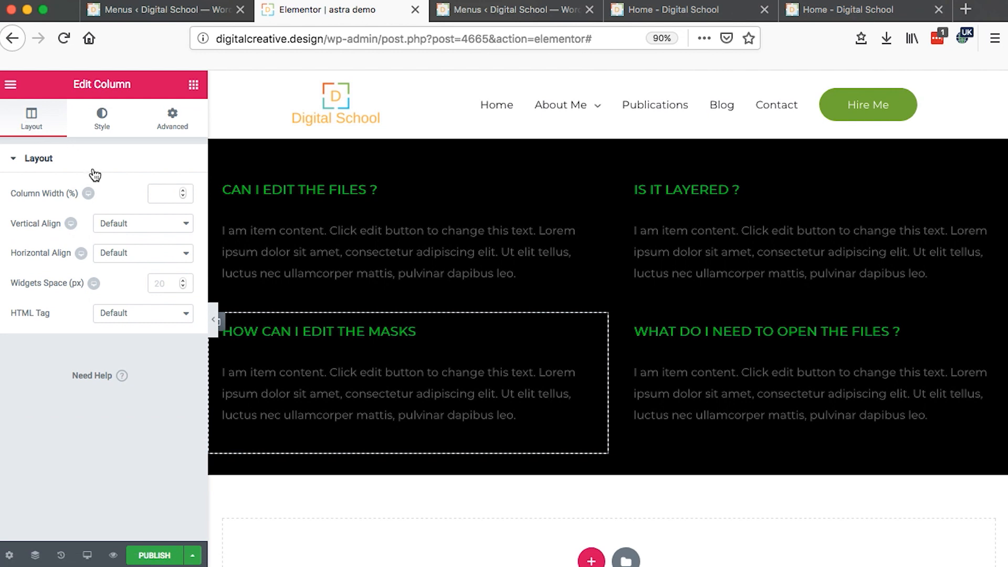
click(608, 134)
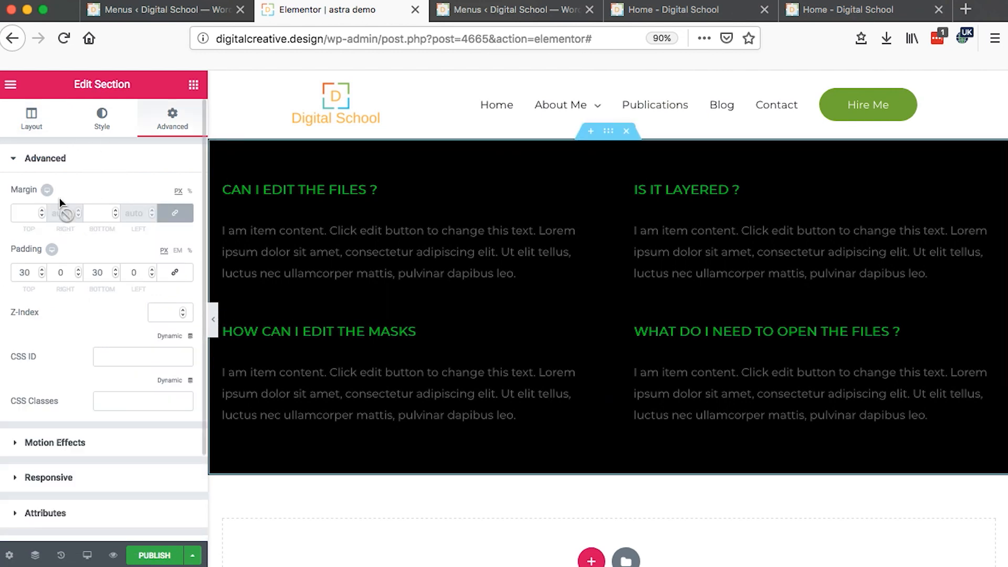
click(27, 118)
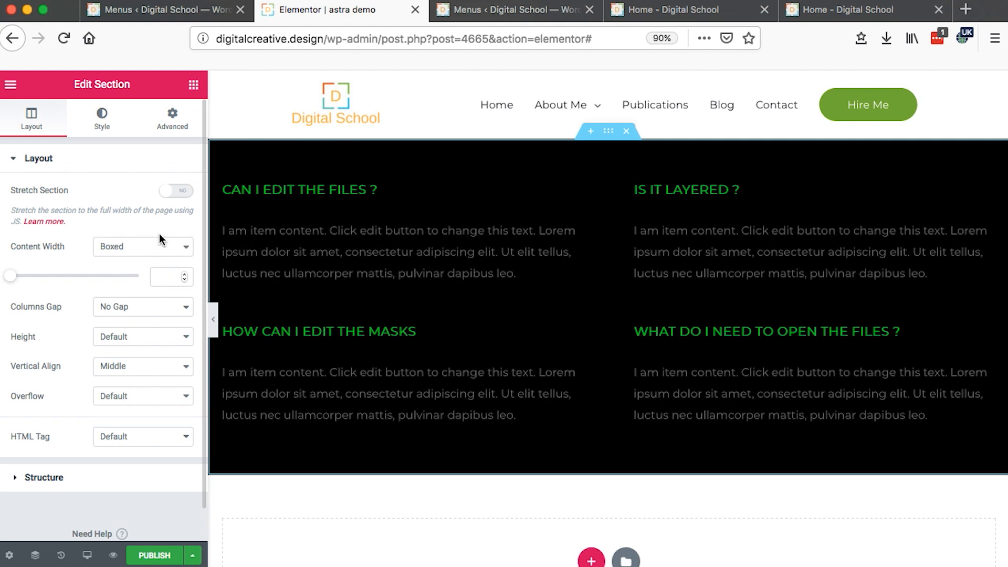
click(215, 320)
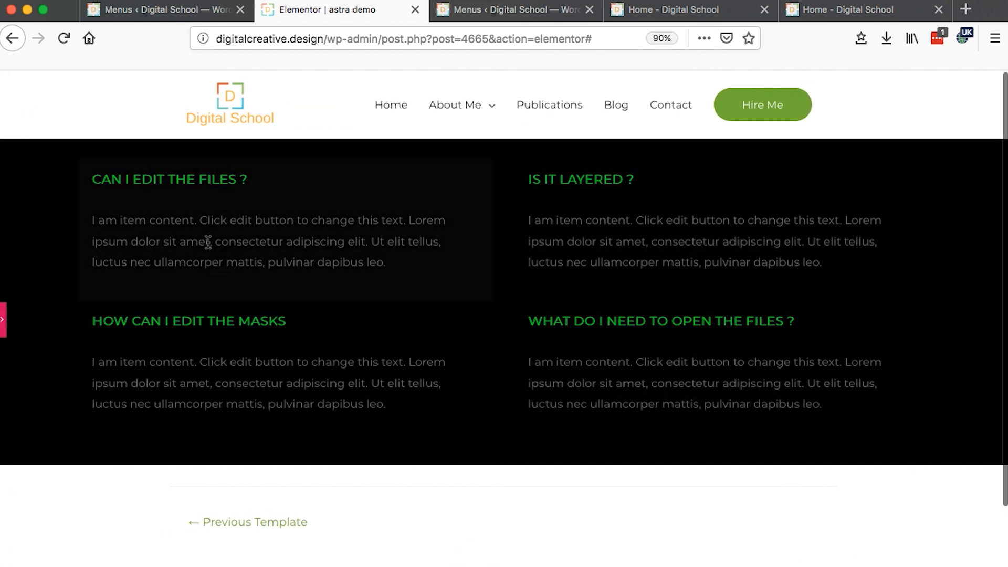
click(3, 328)
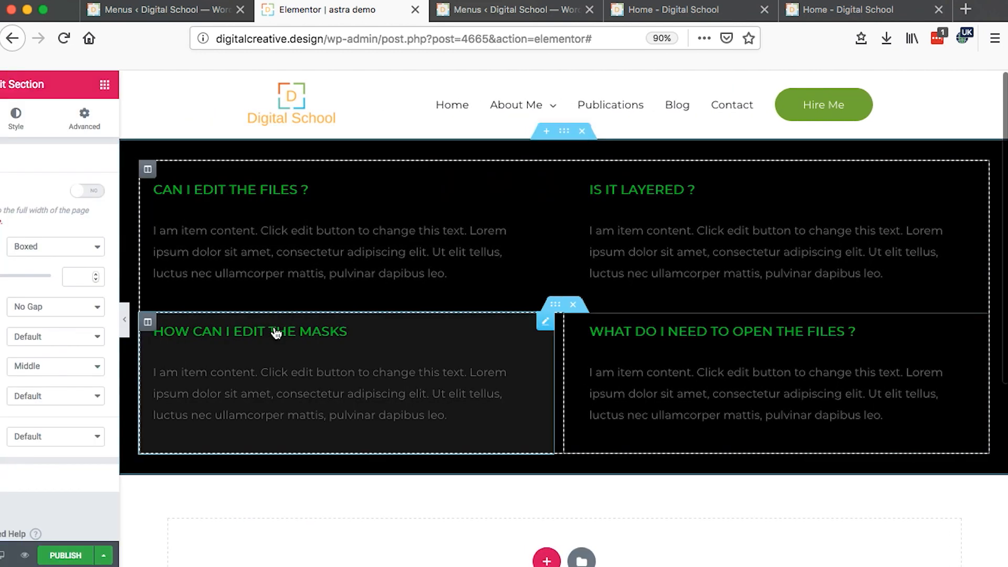
click(156, 558)
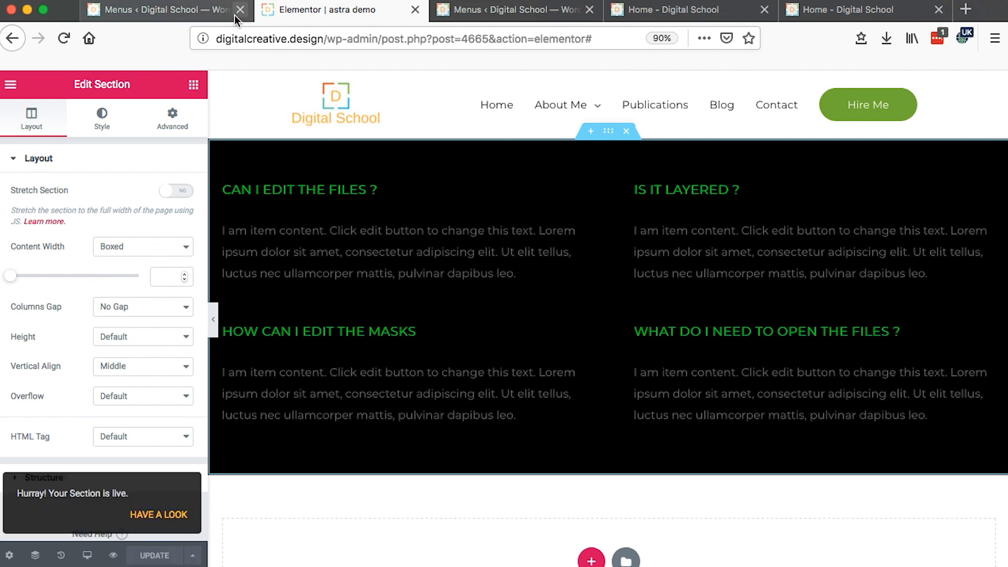
Step: Switch to the WordPress Menus page containing the Publications "content" sub item and save the Astra Mega menu
click(153, 15)
click(507, 9)
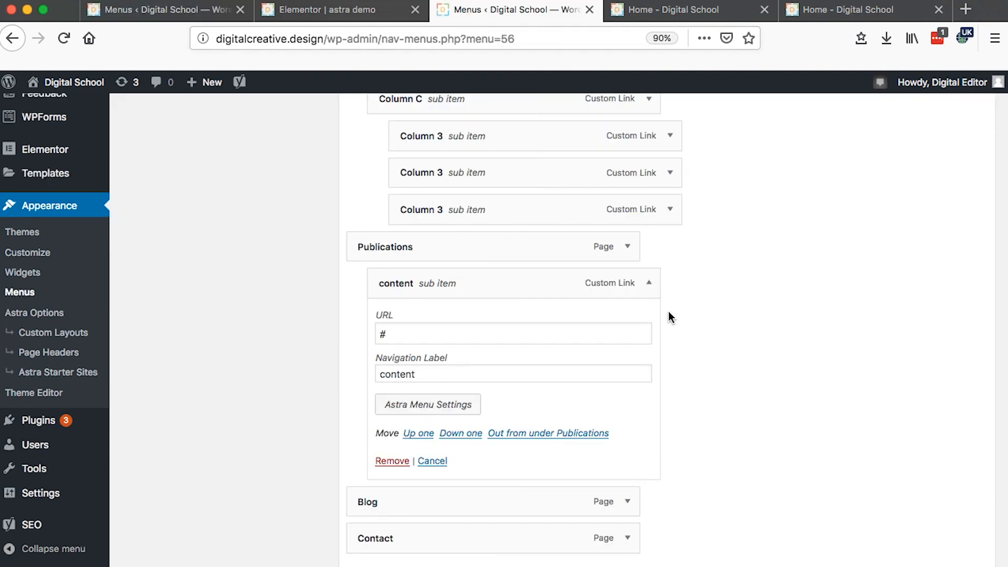
scroll(667, 316, up, 10)
click(971, 334)
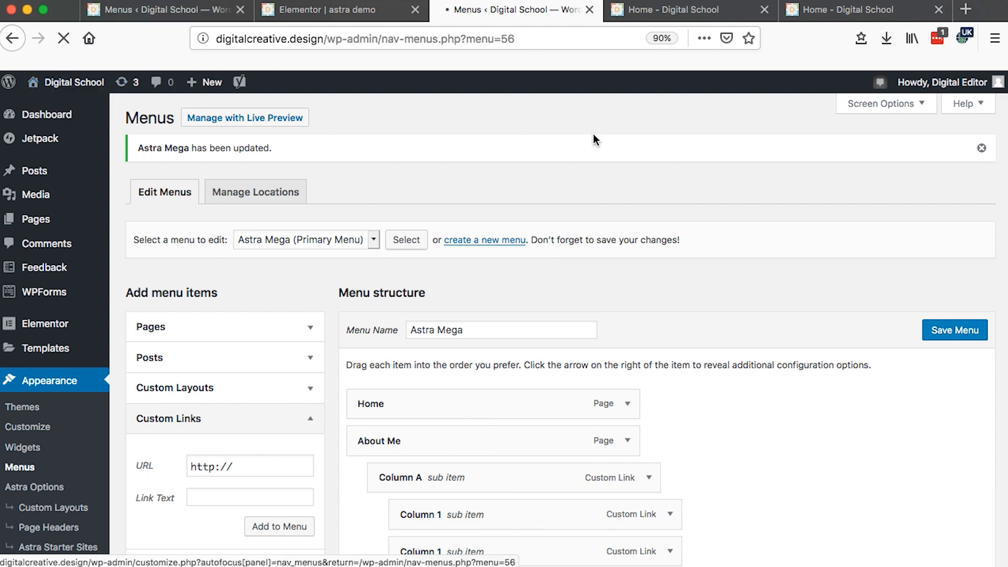
Step: In the Astra menu settings of the "content" sub item under Publications, set the content source to Template
scroll(594, 138, down, 15)
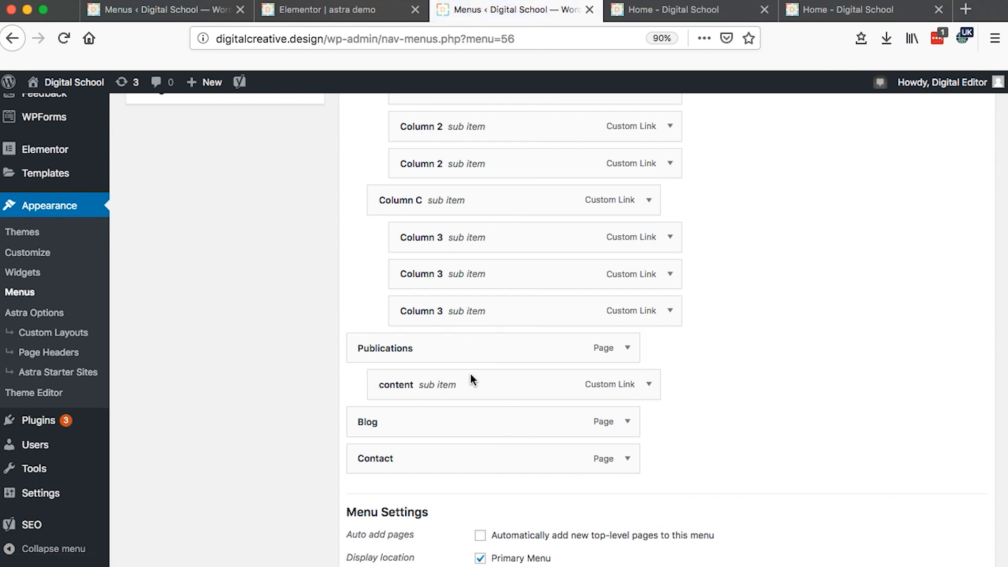
click(650, 384)
scroll(688, 398, down, 2)
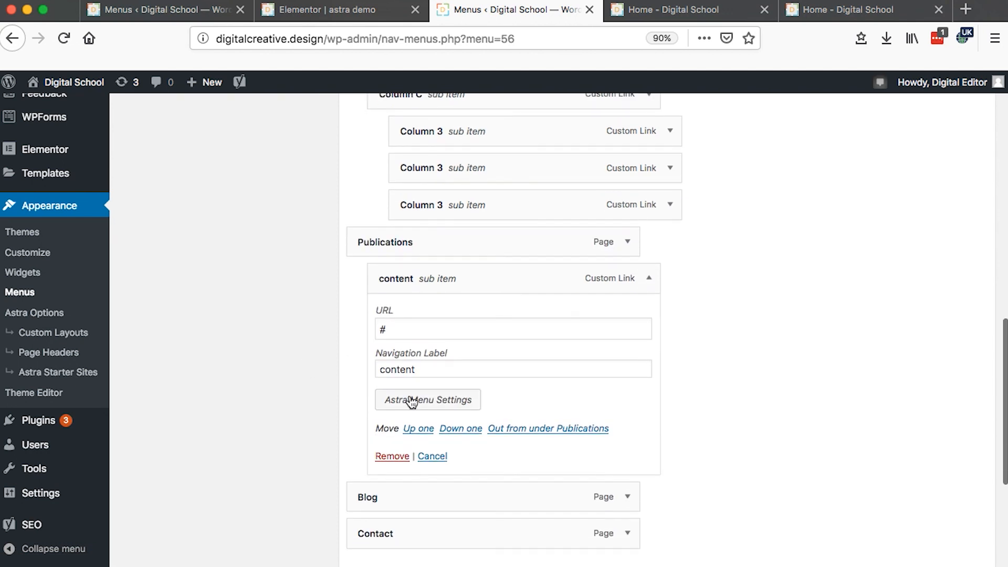
click(429, 407)
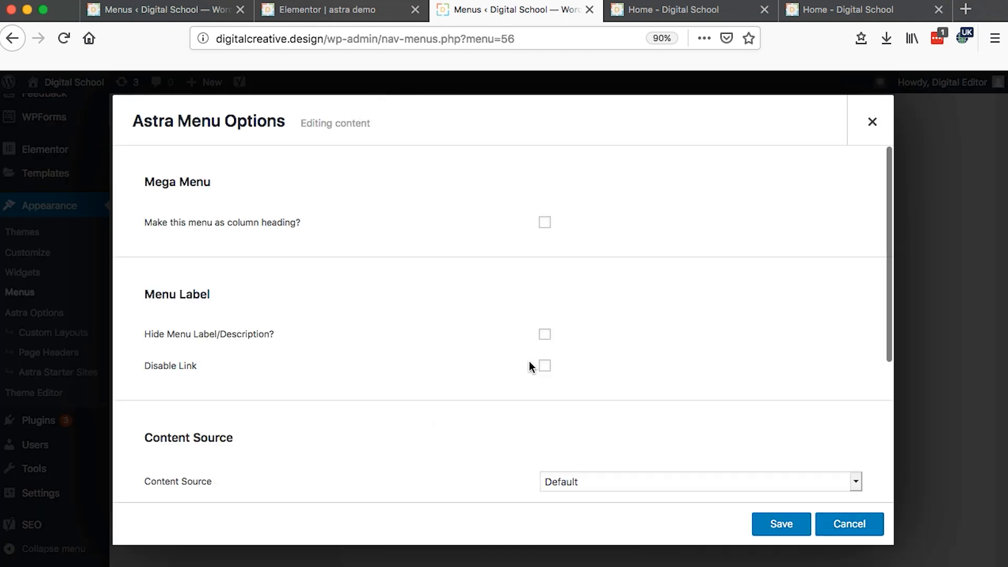
scroll(651, 331, down, 2)
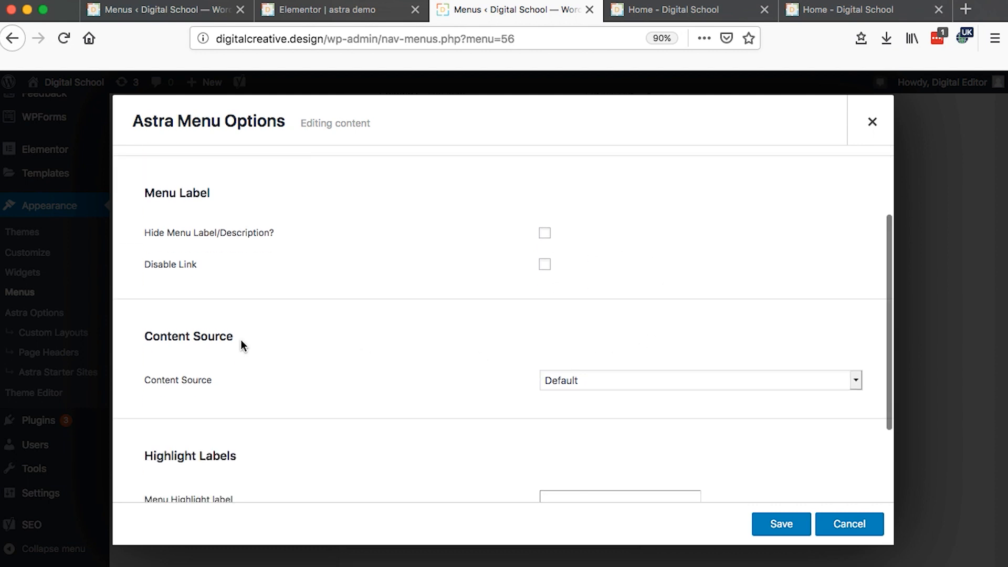
click(594, 381)
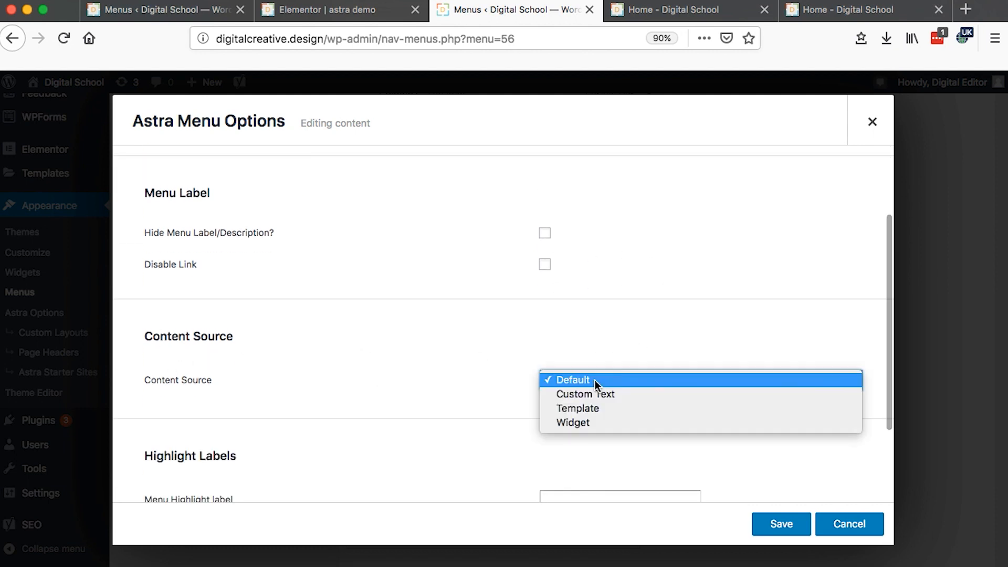
click(594, 410)
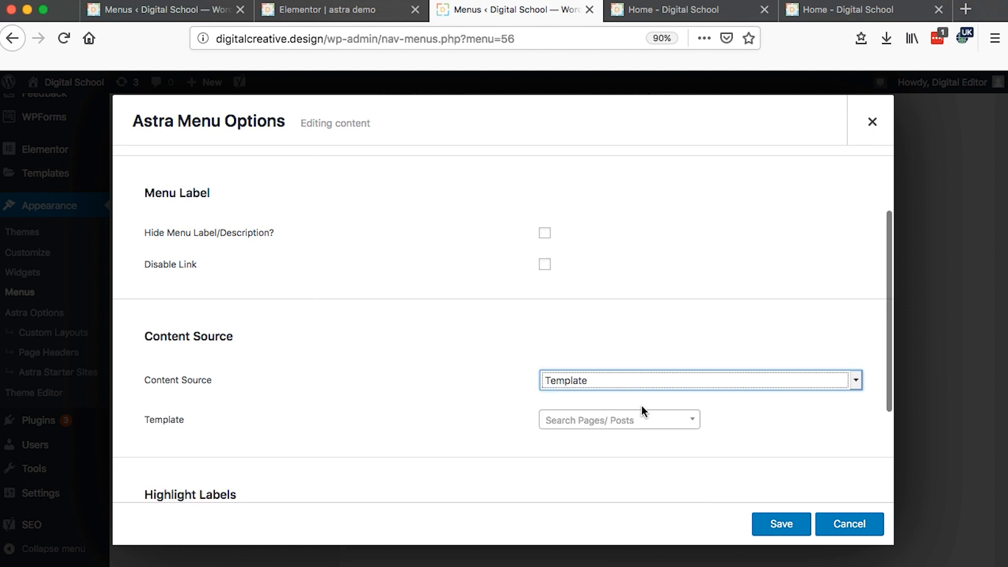
Step: Choose the "astra demo" Elementor template for the "content" item, save its Astra menu options and close them
click(596, 425)
text(astr)
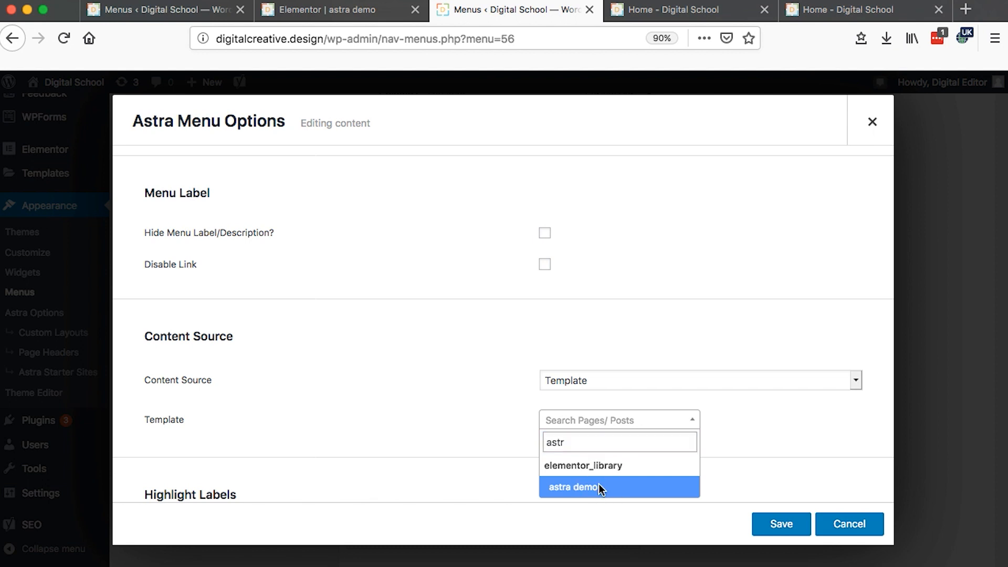
click(600, 487)
scroll(693, 457, down, 2)
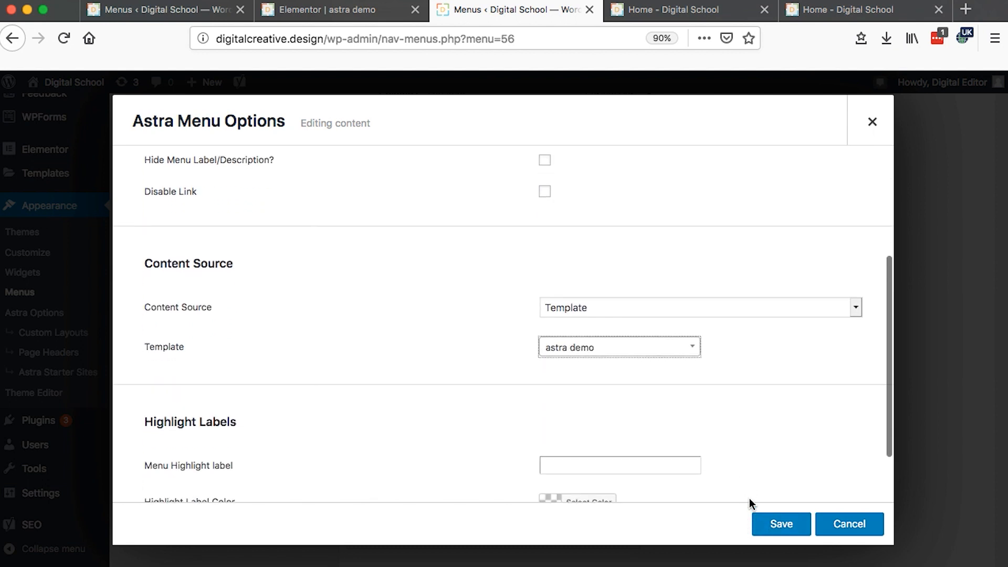
scroll(745, 346, down, 2)
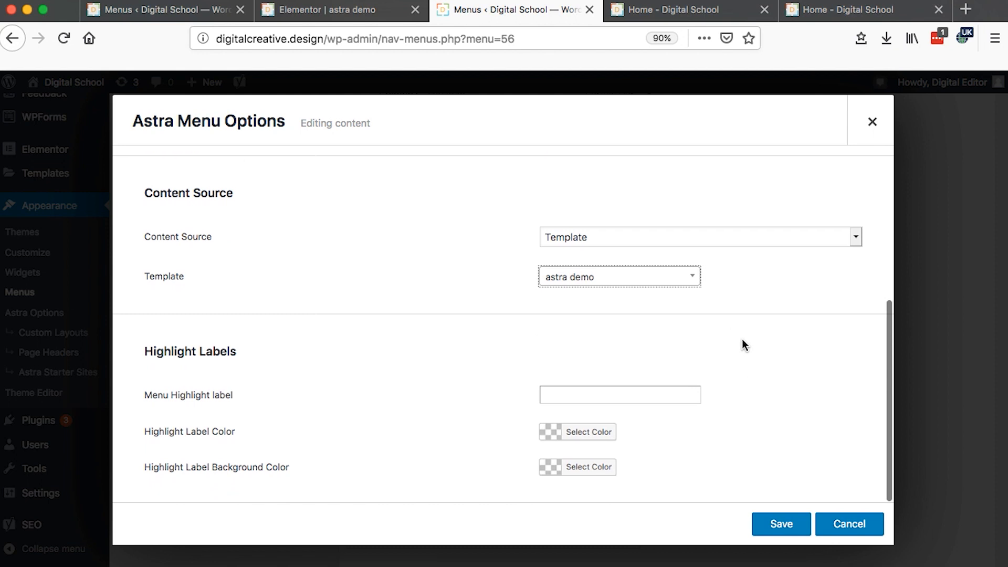
click(767, 520)
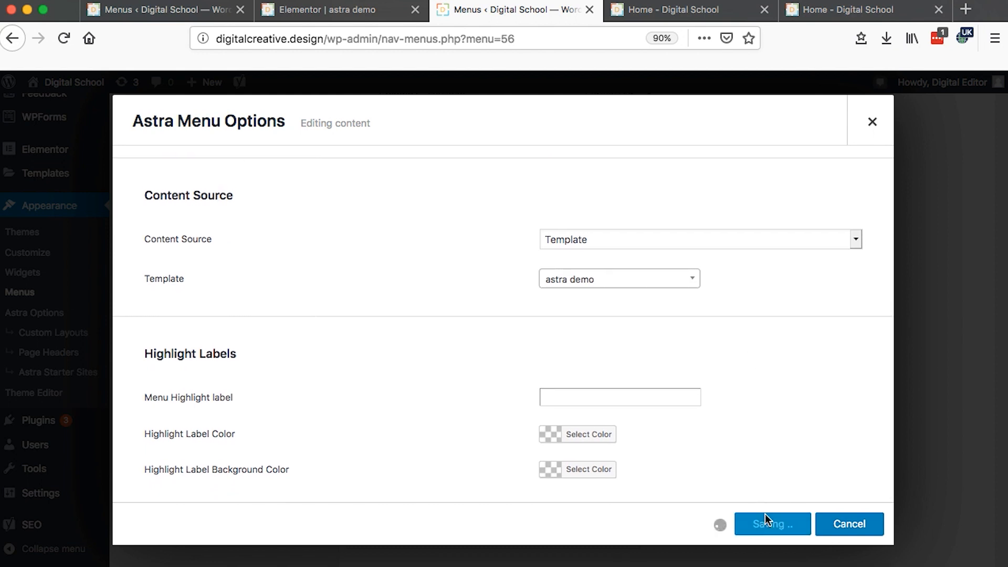
click(871, 119)
Step: Review the Astra menu settings of the Publications item, save and close them, and save the Astra Mega menu
scroll(656, 326, up, 2)
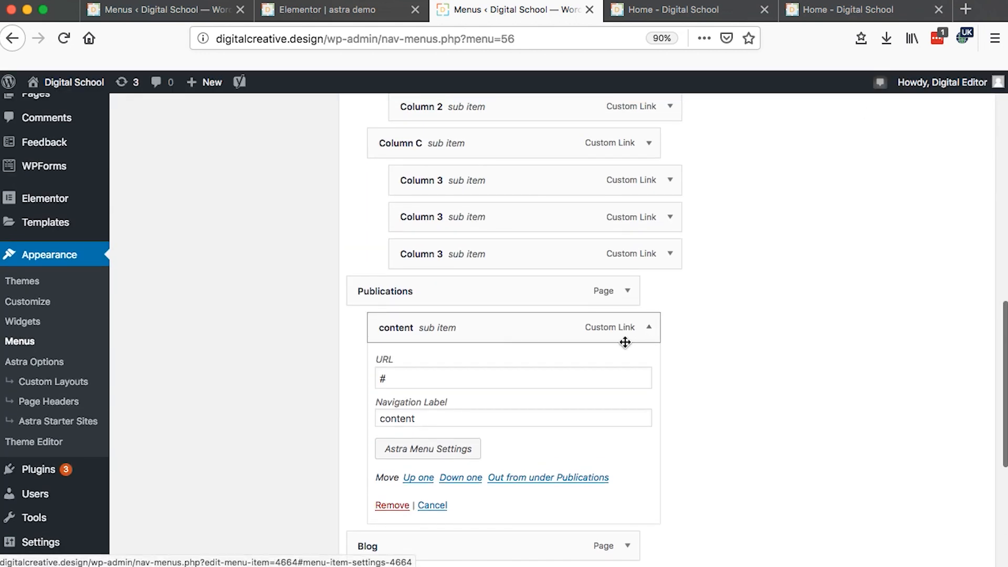
click(627, 292)
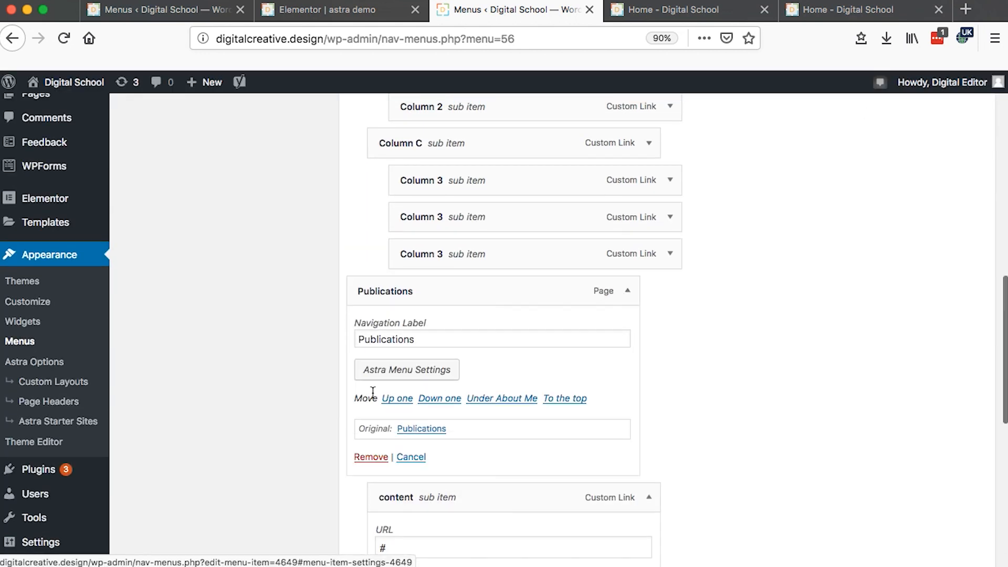
click(414, 369)
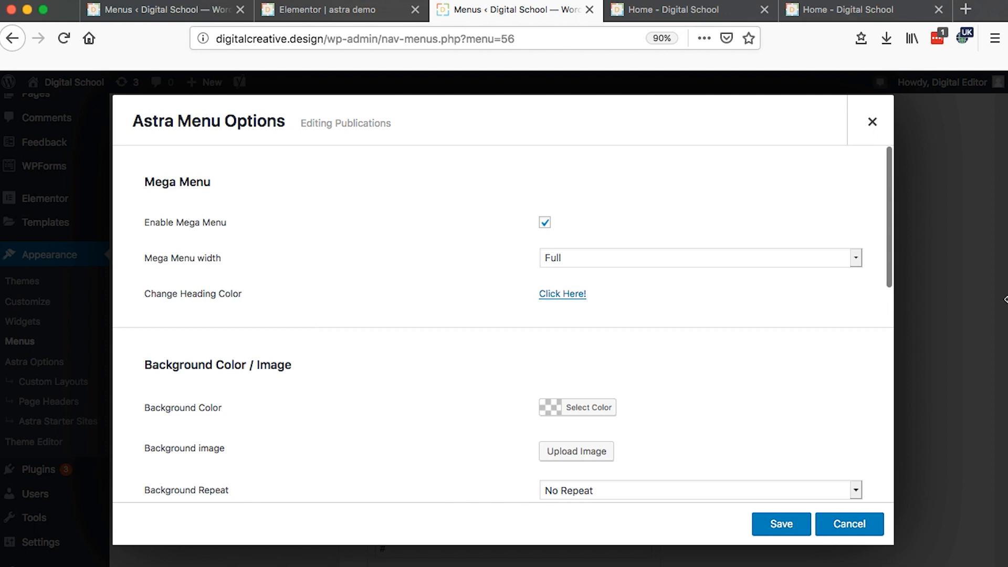
click(781, 531)
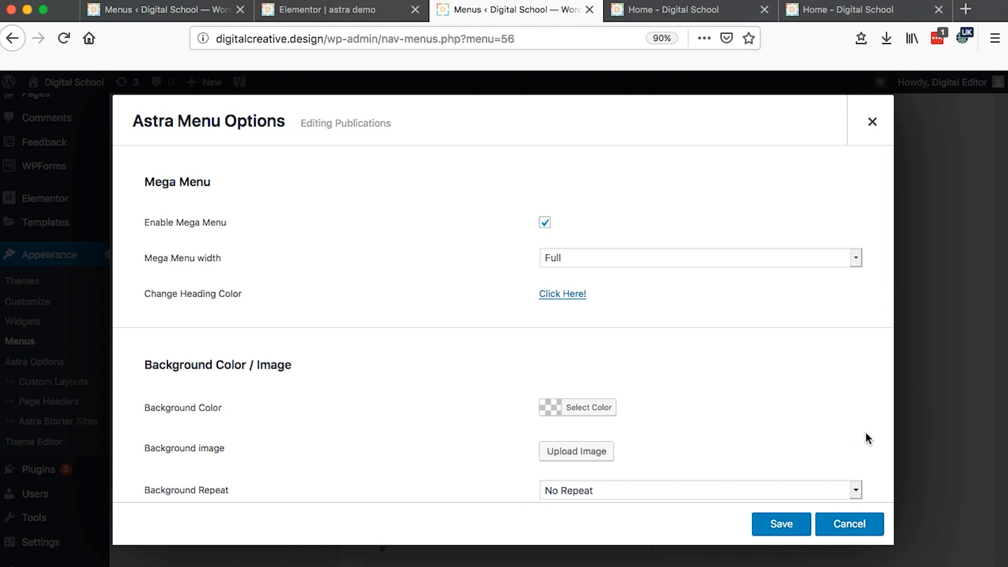
click(873, 123)
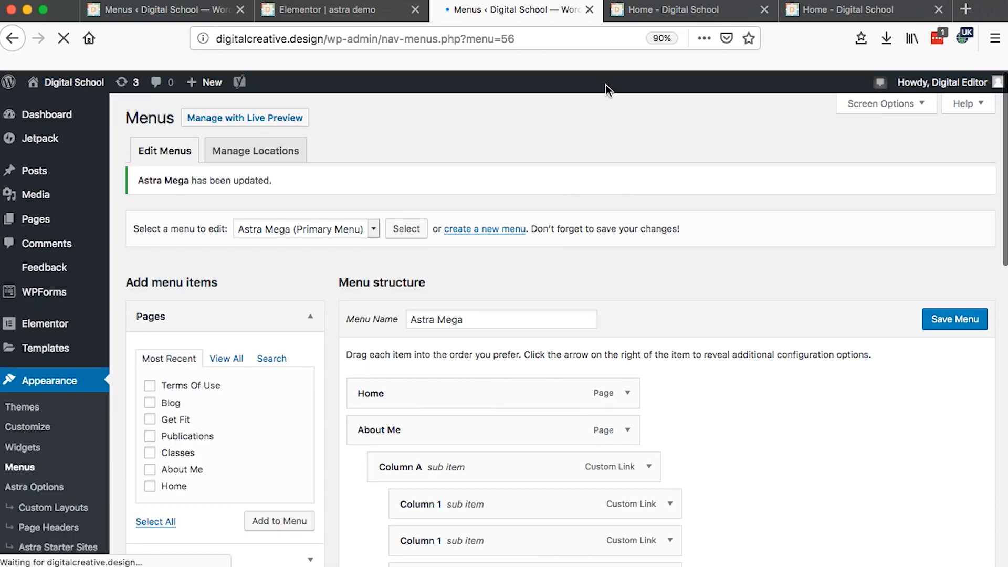
Step: Reload the site's home page and examine the template shown in the Publications mega menu
click(635, 16)
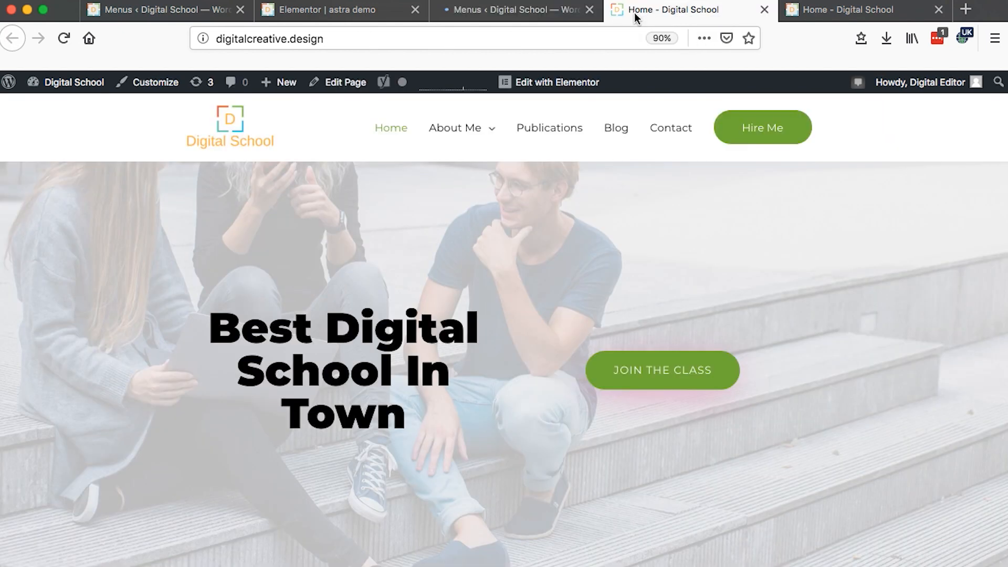
click(63, 38)
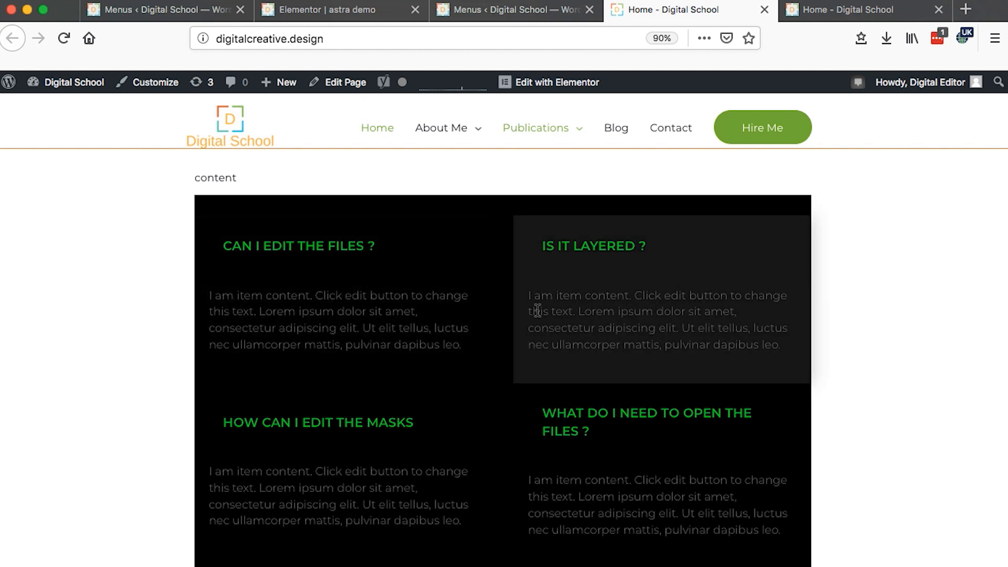
scroll(537, 310, down, 2)
scroll(537, 310, up, 2)
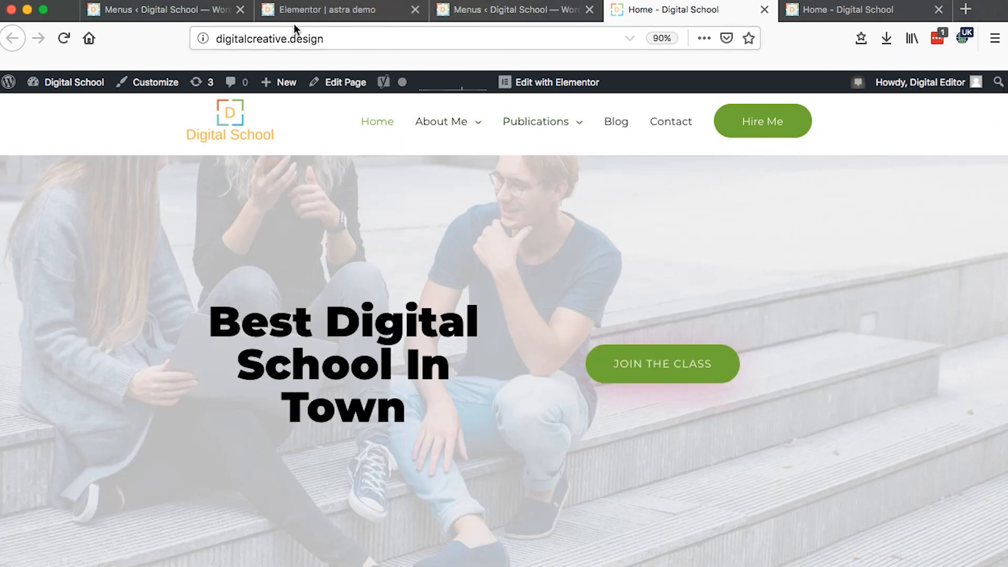
Step: In the Astra menu settings of the "content" sub item under Publications, enable Hide Menu Label/Description
click(476, 10)
scroll(545, 446, down, 1)
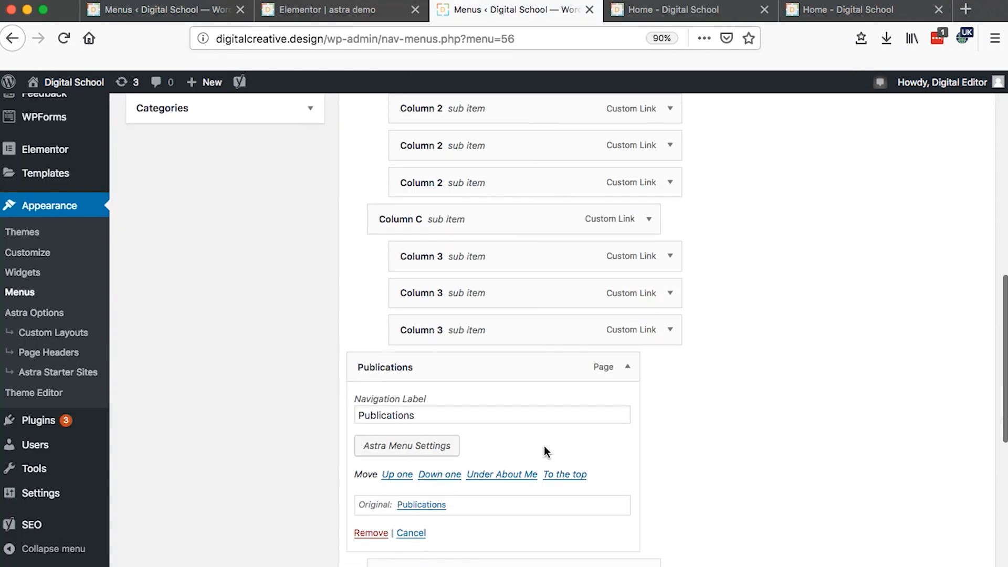
scroll(544, 446, down, 2)
click(629, 306)
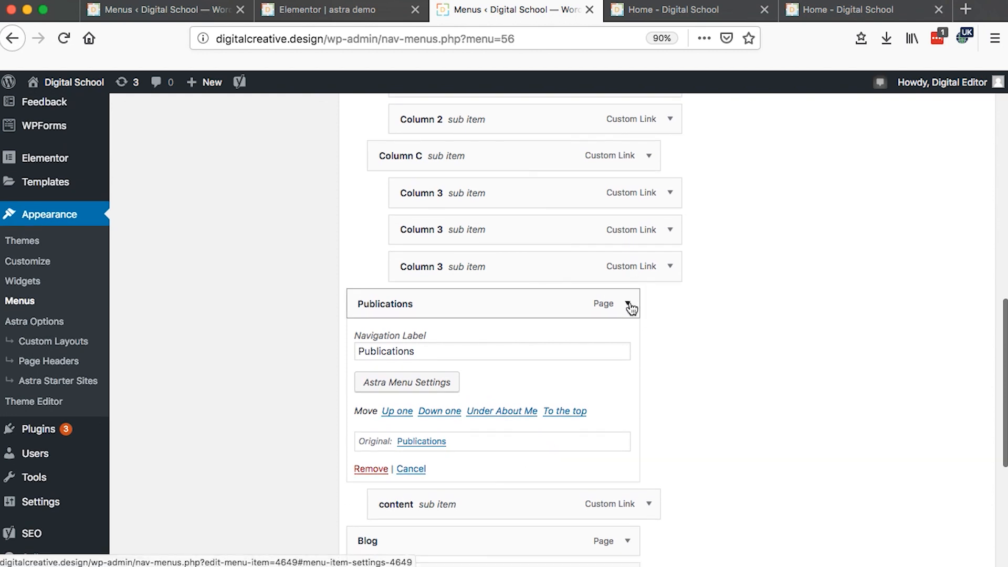
click(651, 342)
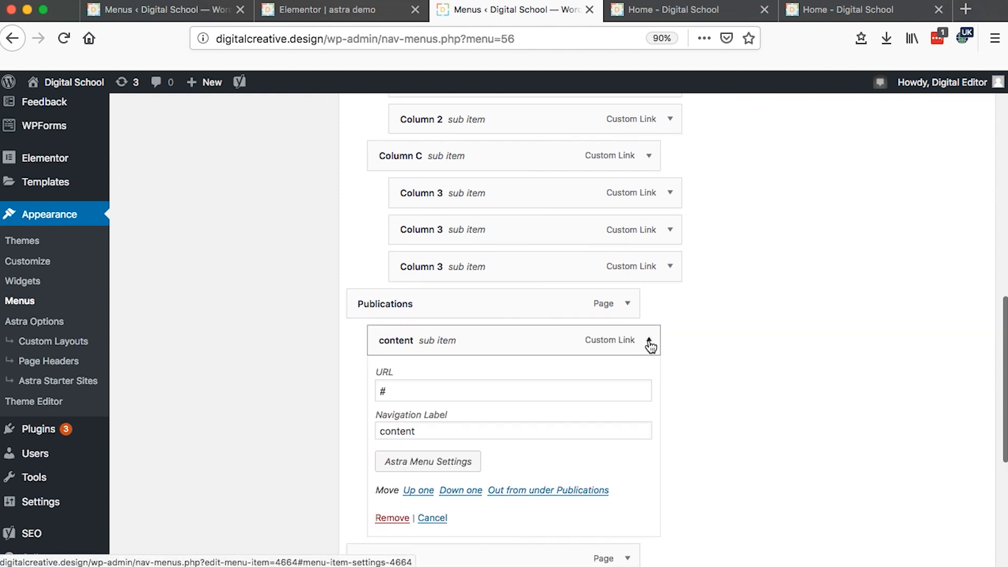
click(433, 463)
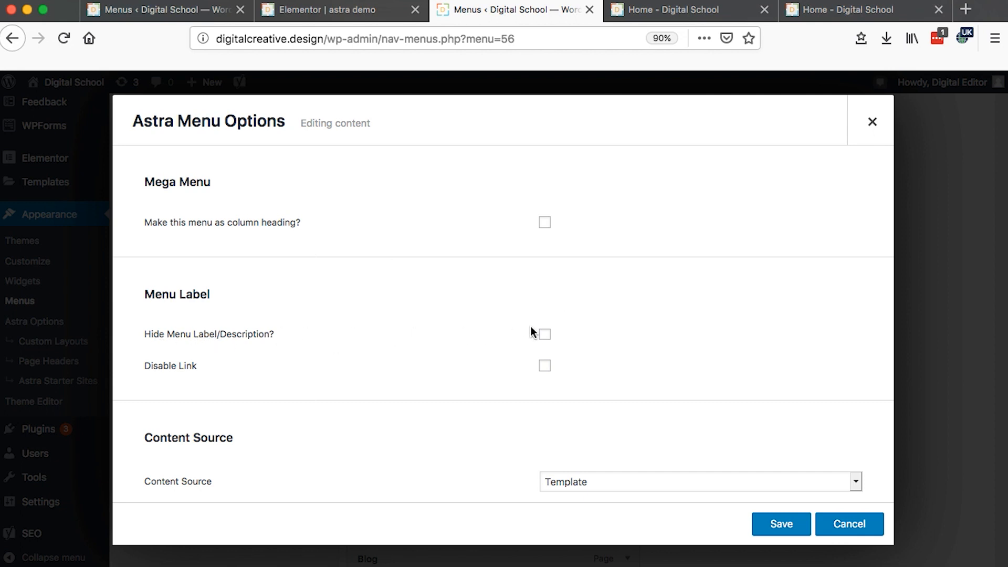
click(544, 336)
Step: Examine the "content" label above the template in the Publications mega menu on the home page
click(647, 9)
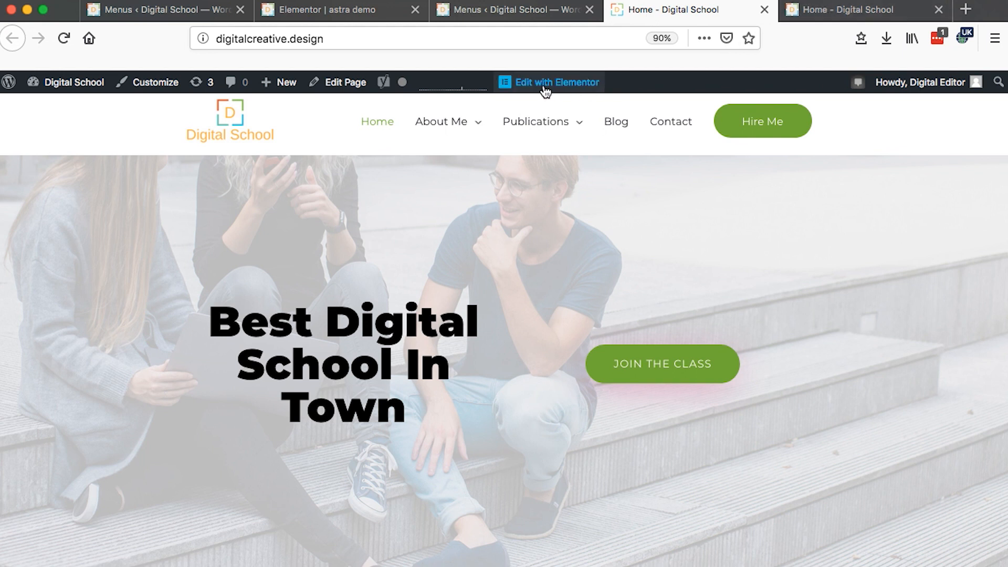
scroll(541, 105, down, 5)
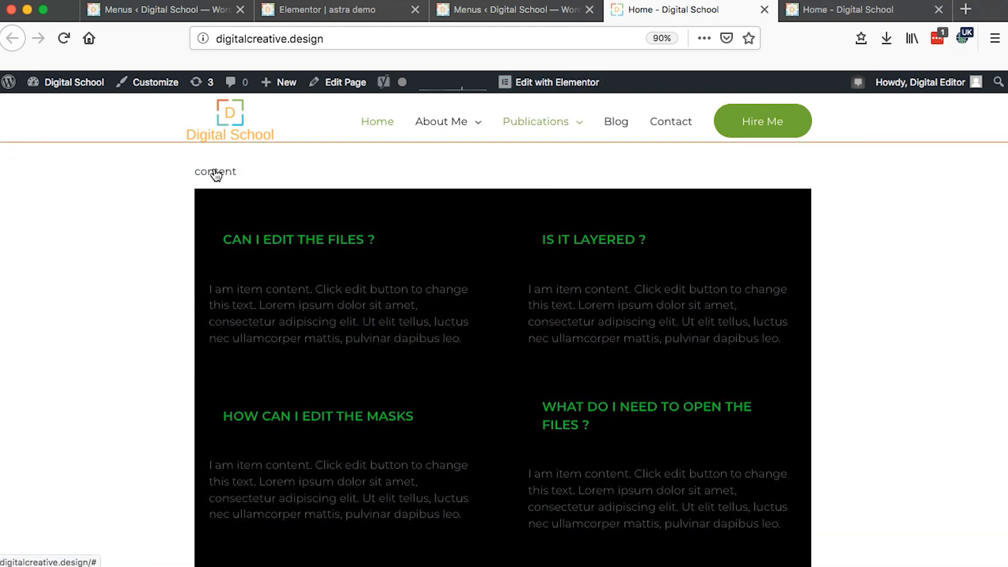
scroll(546, 194, up, 5)
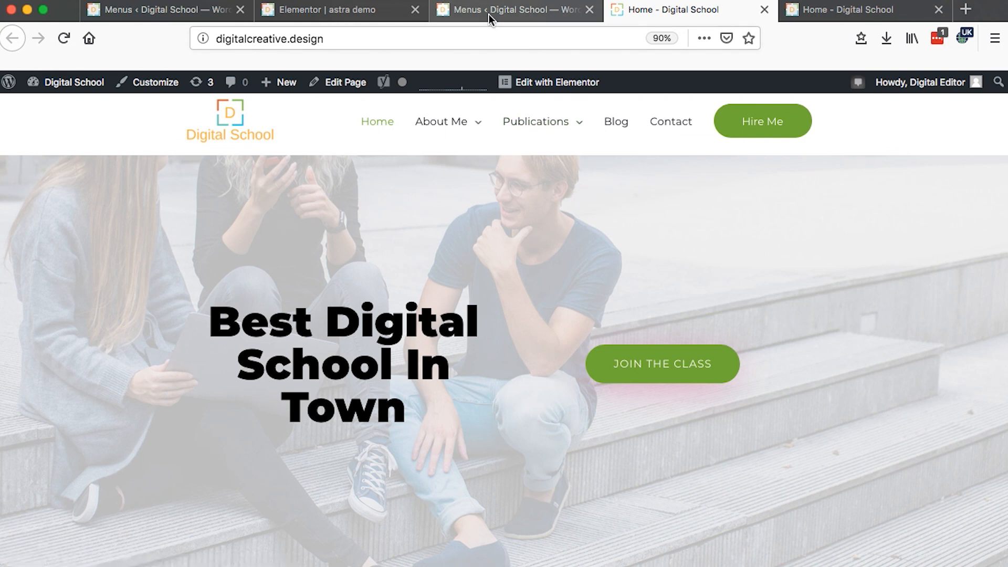
Step: Return to the "content" item's Astra menu options, save them and close the dialog
click(489, 15)
scroll(765, 406, down, 4)
click(785, 524)
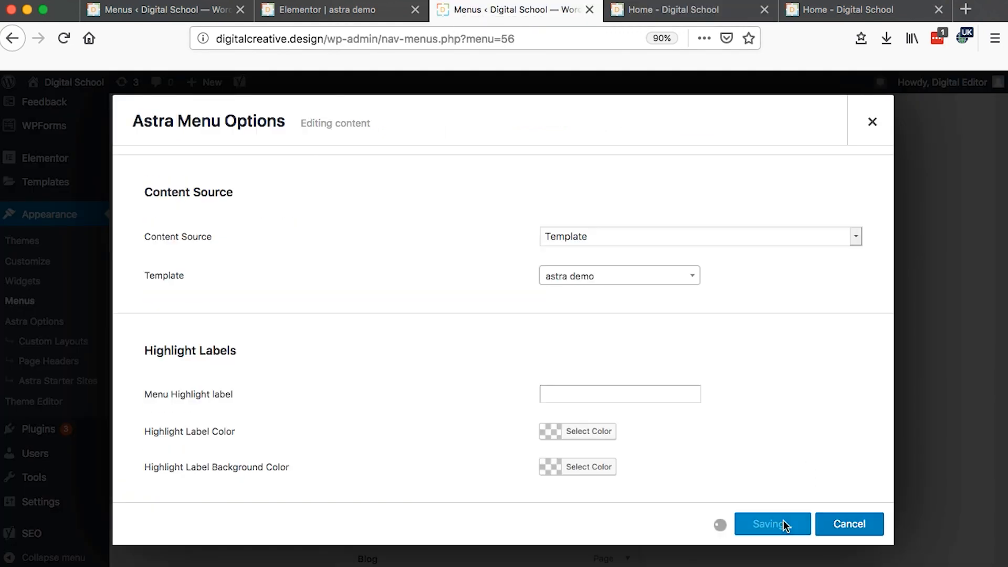
click(873, 122)
Step: Check the astra demo template's background and set the Publications mega menu's background color to black (#000000)
click(317, 11)
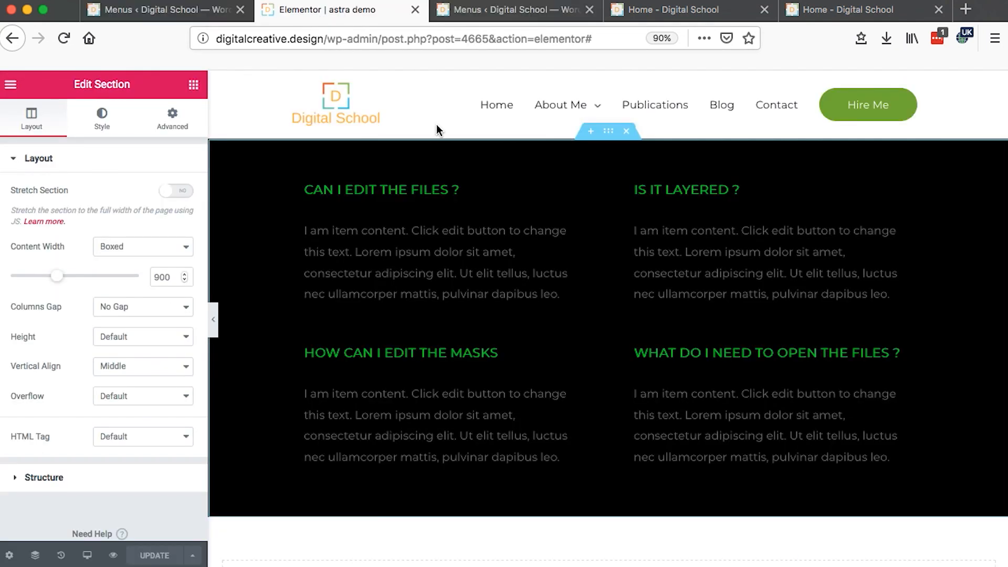
click(511, 17)
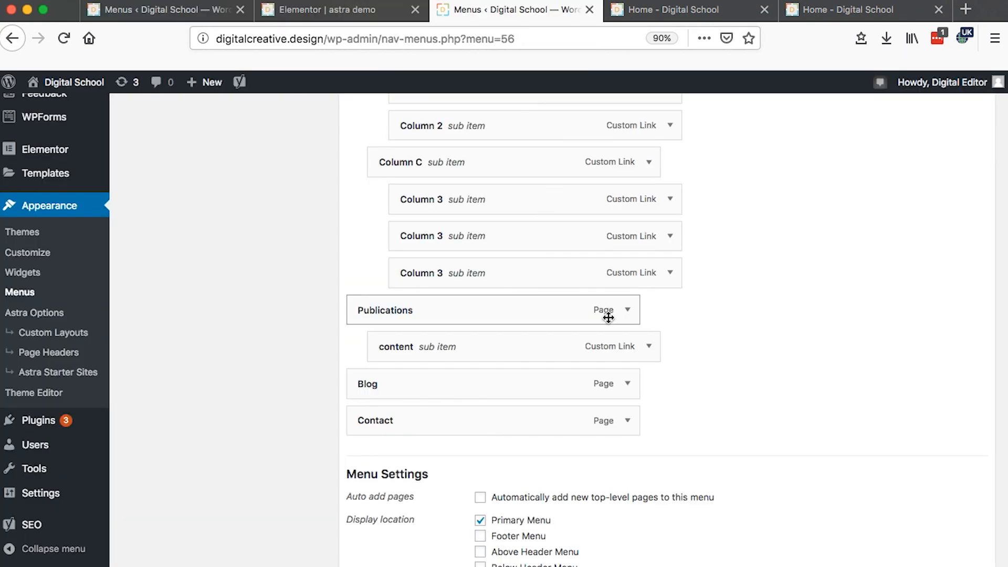
scroll(608, 316, up, 3)
scroll(612, 326, down, 3)
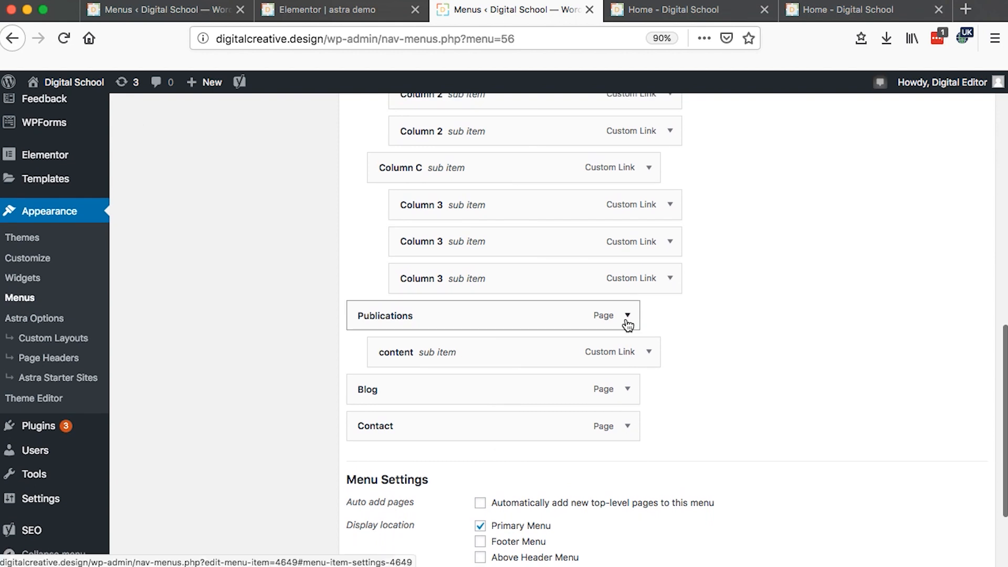
click(628, 312)
click(425, 393)
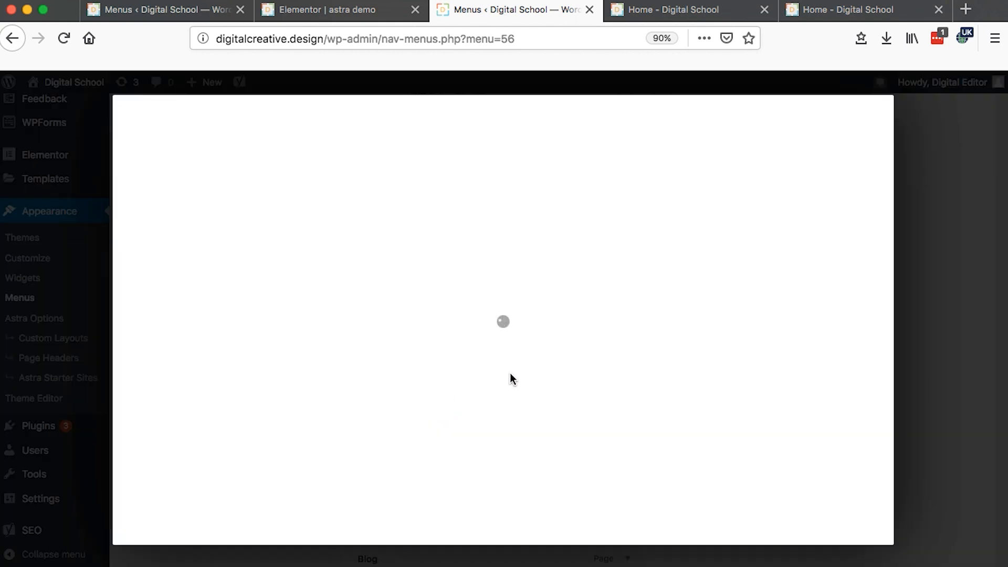
scroll(433, 372, down, 1)
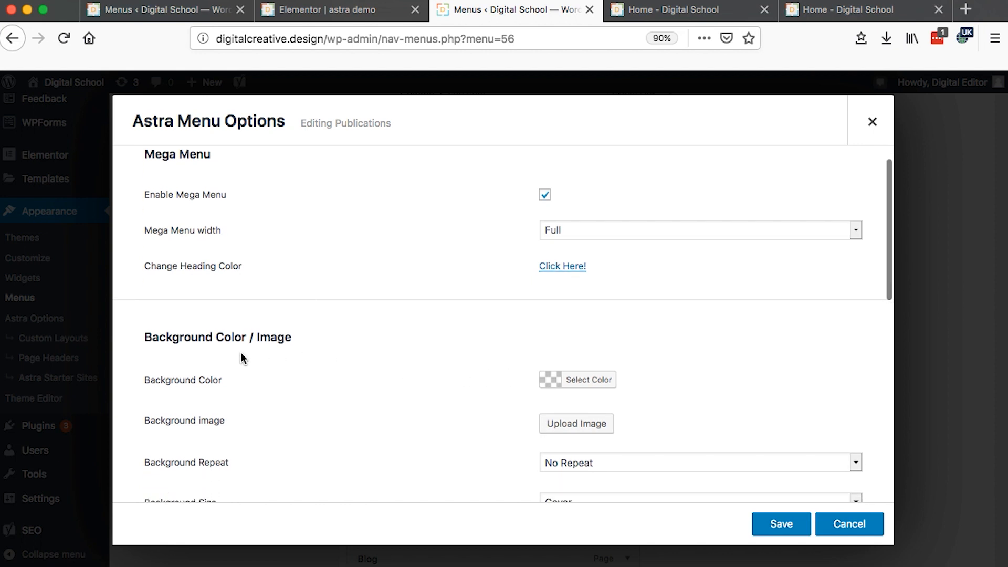
click(549, 378)
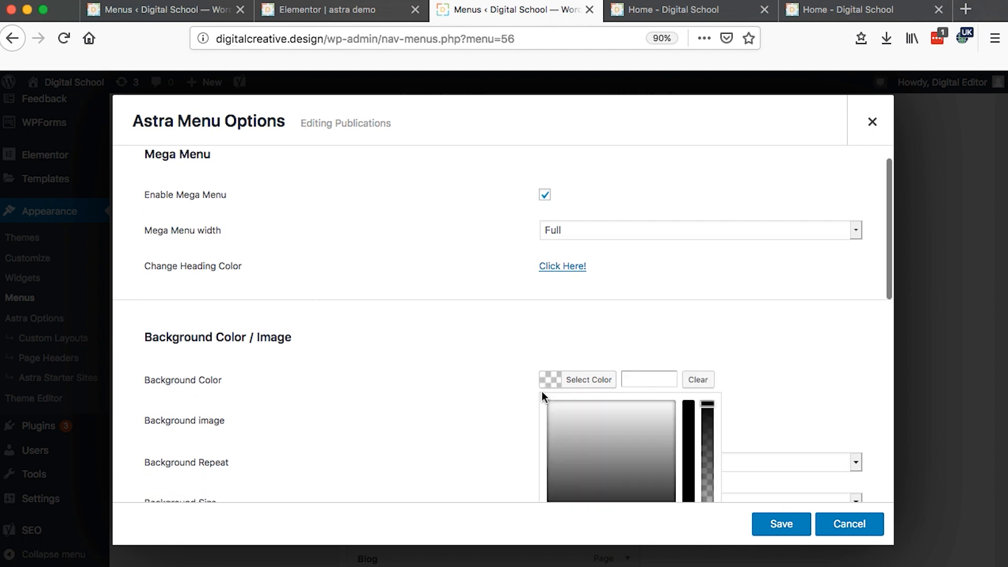
scroll(581, 430, down, 3)
click(555, 460)
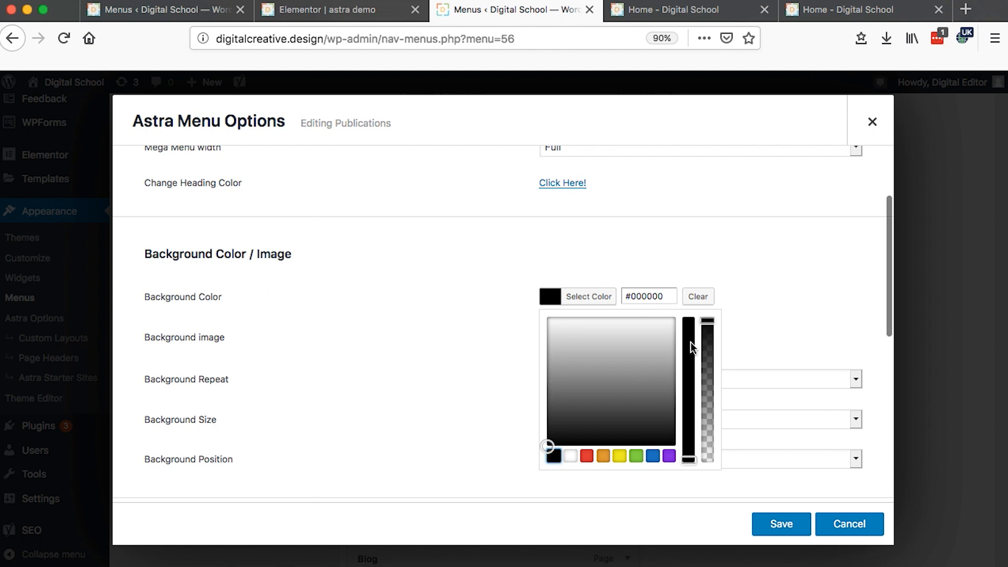
click(740, 292)
Step: Save and close the Publications item's Astra menu options, and save the Astra Mega menu
click(773, 524)
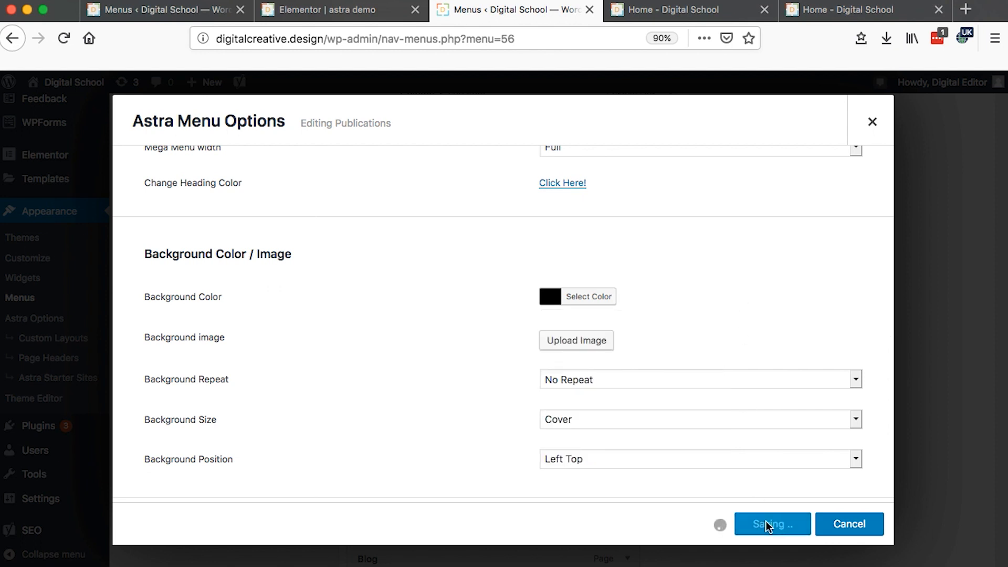
click(873, 121)
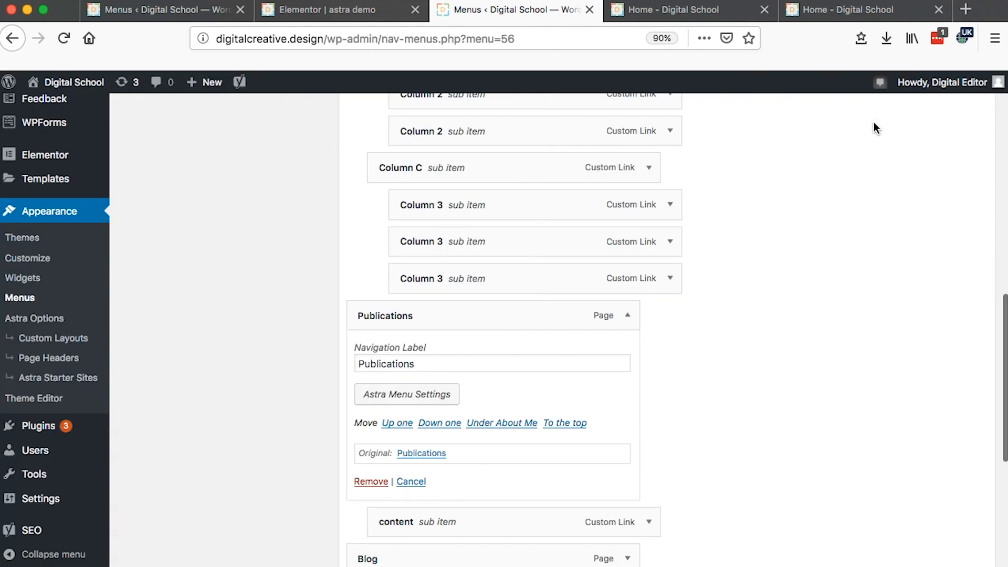
click(940, 338)
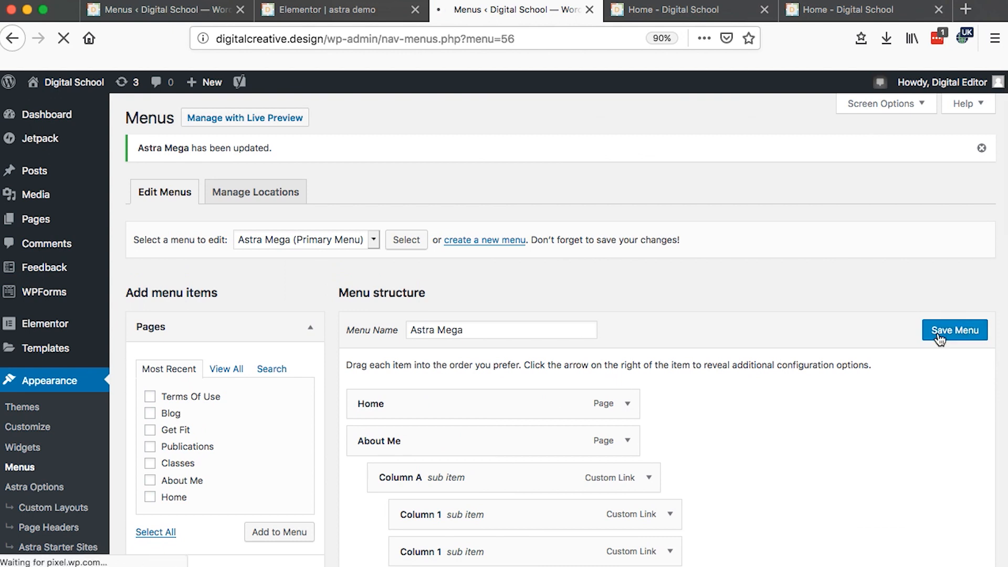
Step: Reload the home page to inspect the Publications mega menu, and view the Blog mega menu in the other home page tab
click(638, 12)
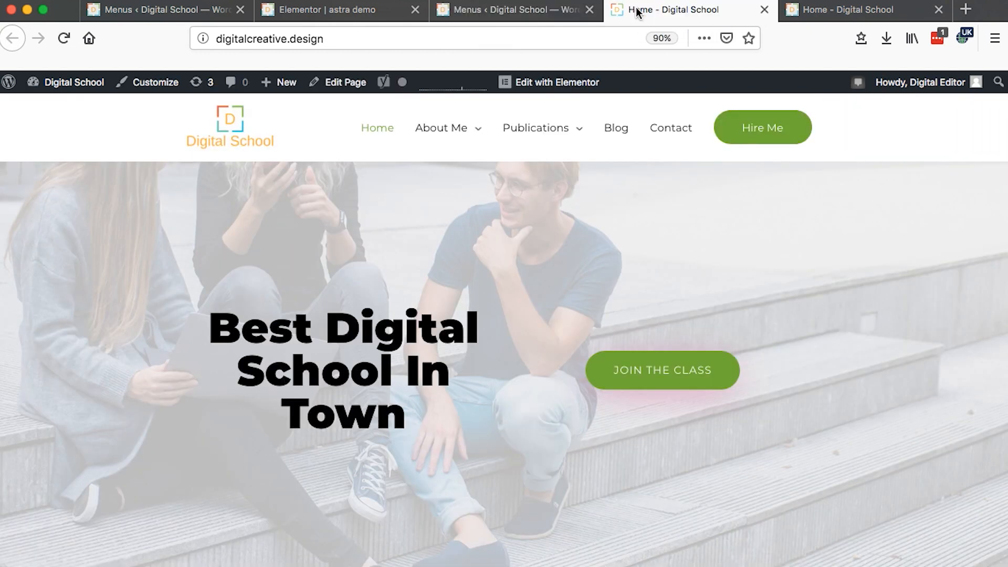
click(54, 43)
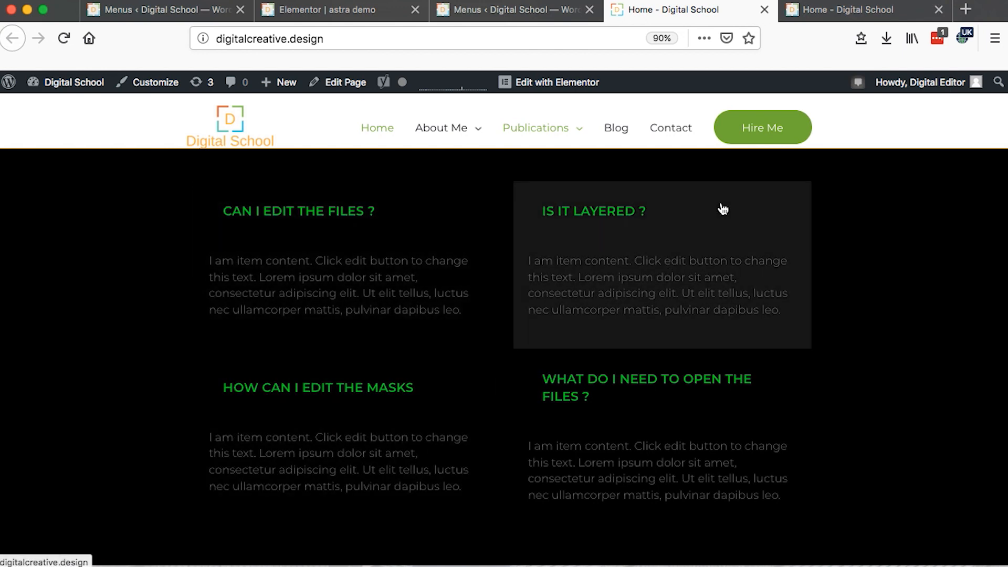
scroll(630, 131, up, 15)
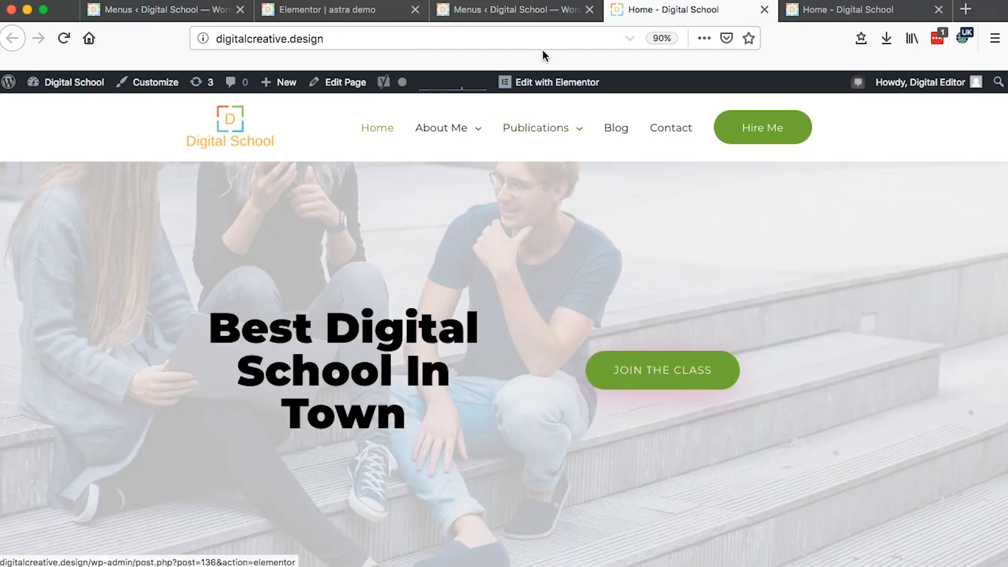
click(818, 13)
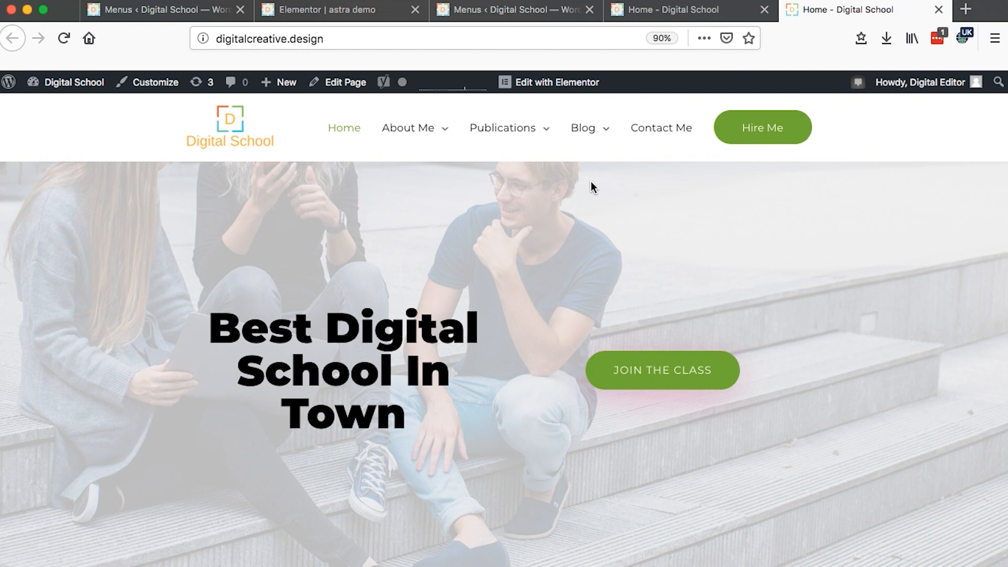
mouse_move(589, 143)
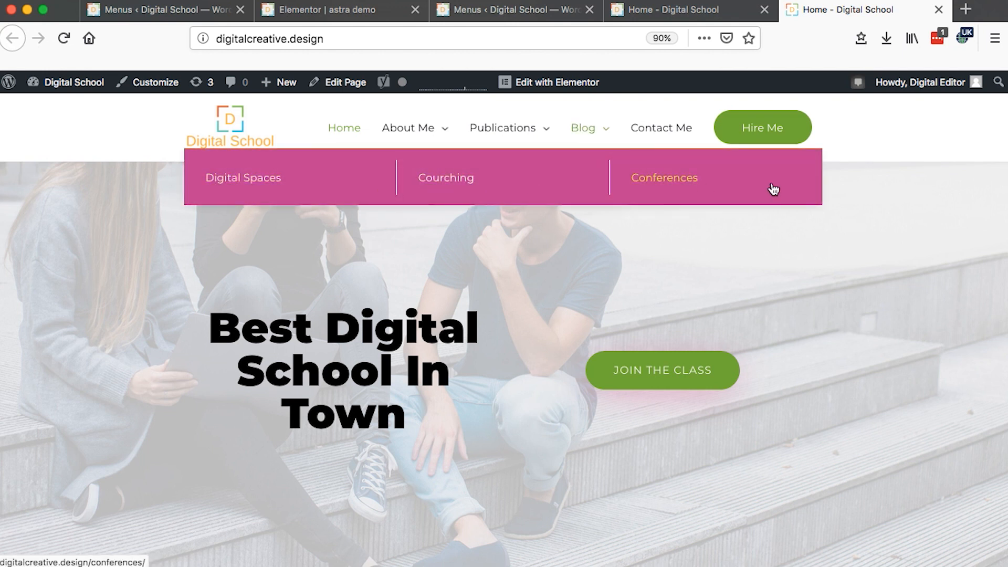
Step: Close the second WordPress Menus tab and the Elementor astra demo tab
click(538, 12)
key(super+w)
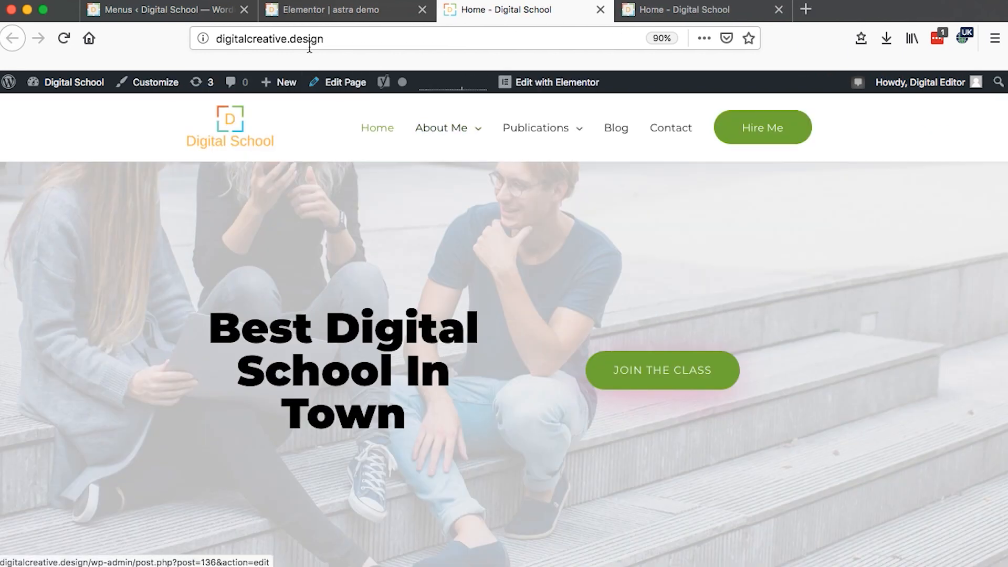
click(309, 21)
key(super+w)
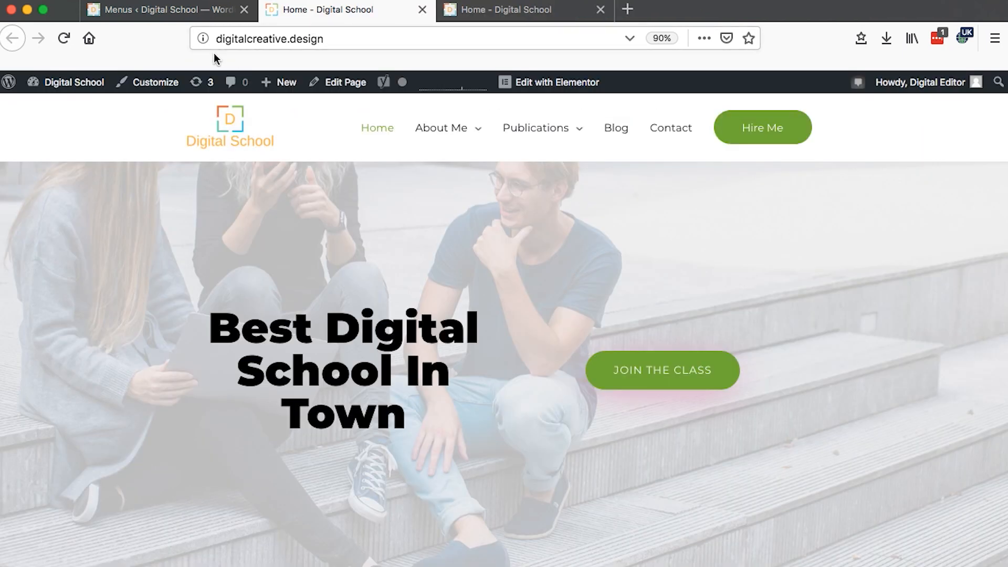
Step: Reload the WordPress Menus page in the remaining admin tab and go through the Astra Mega menu structure
click(190, 13)
click(19, 419)
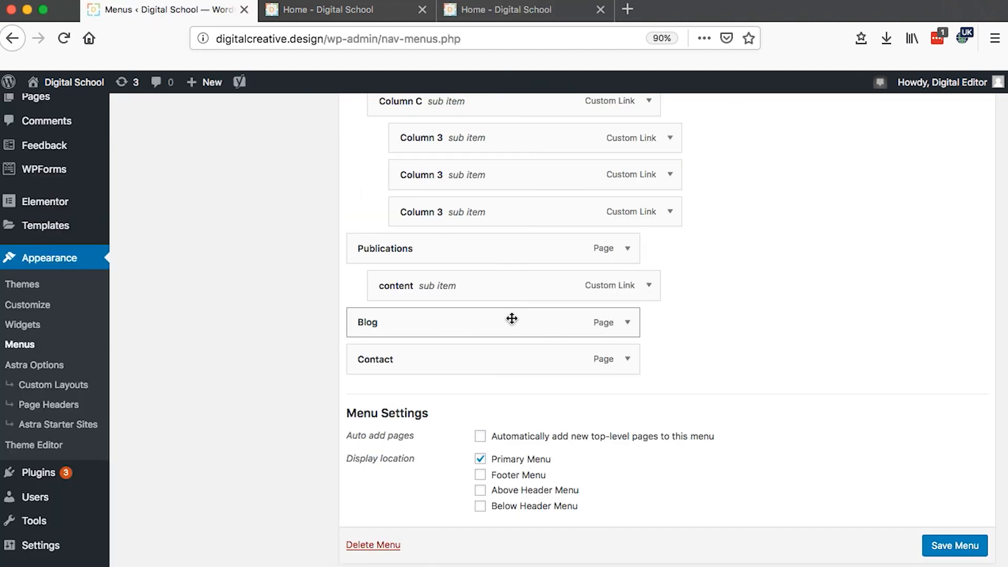
scroll(531, 321, up, 6)
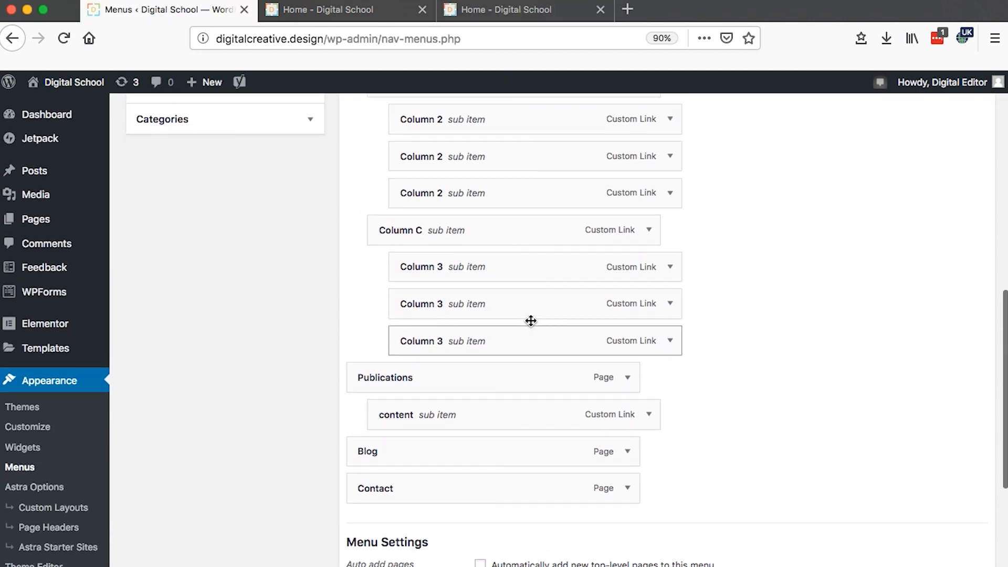
Step: Add the Conferences, Courching and Digital Spaces categories to the Astra Mega menu
scroll(531, 321, up, 4)
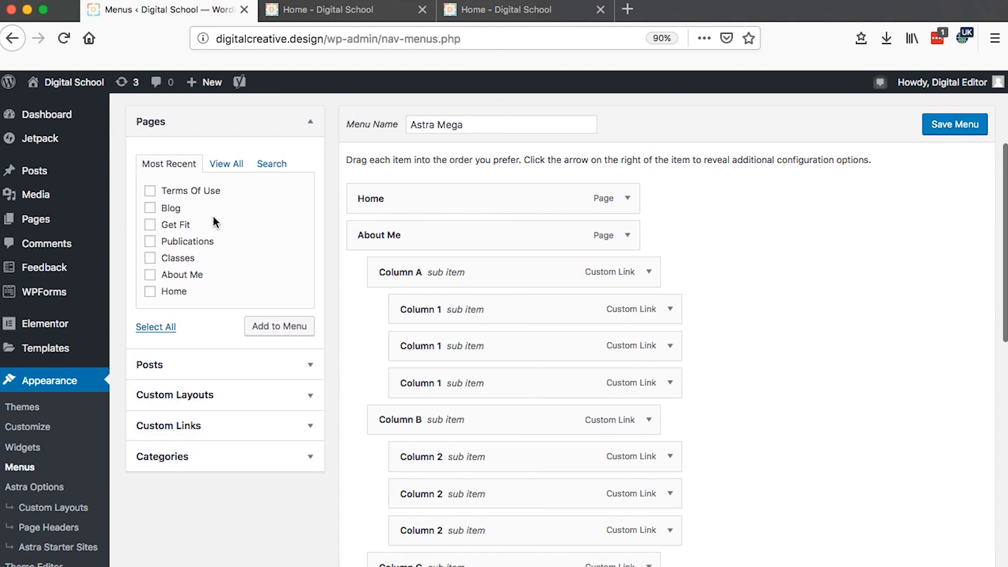
click(243, 455)
scroll(244, 448, down, 2)
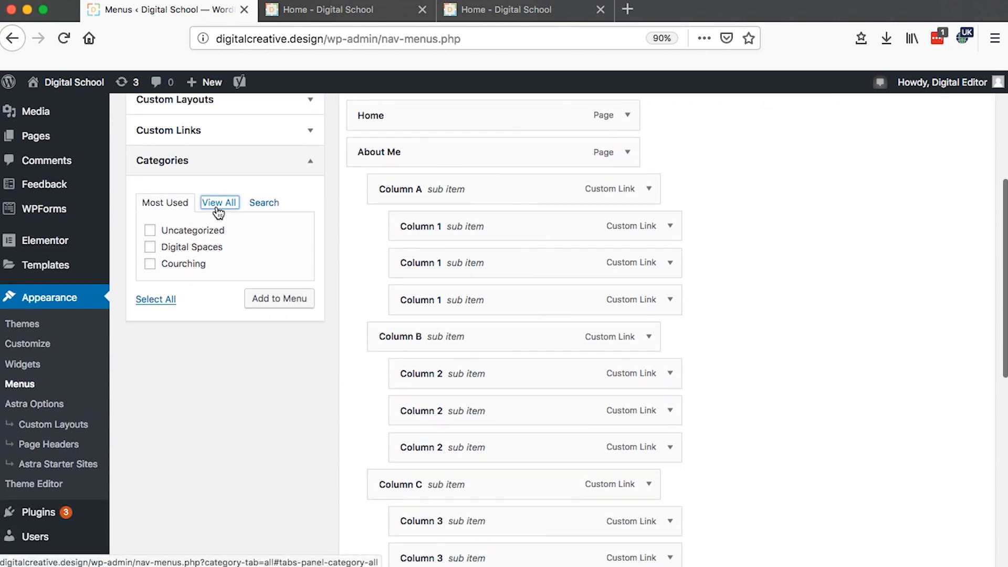
click(219, 204)
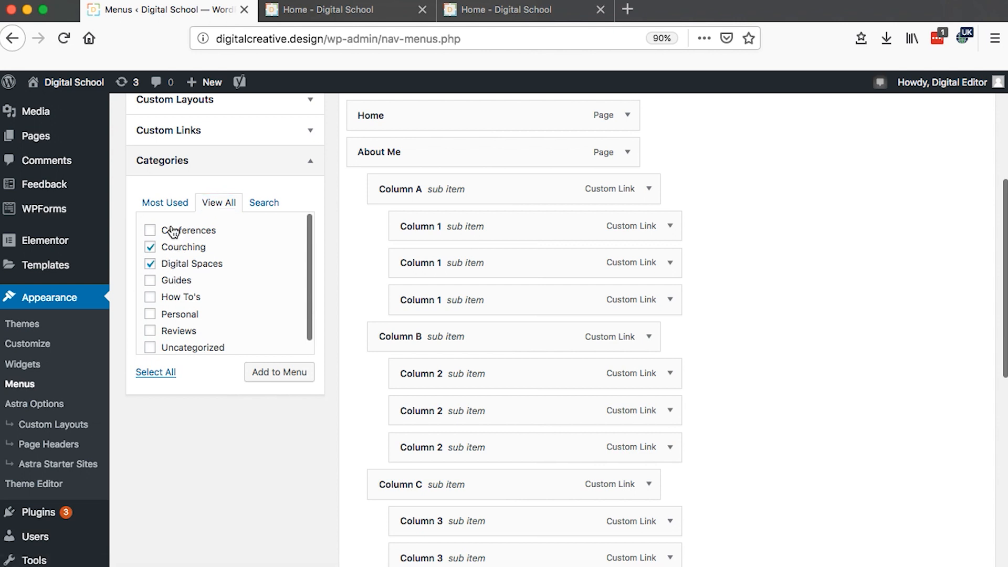
click(261, 373)
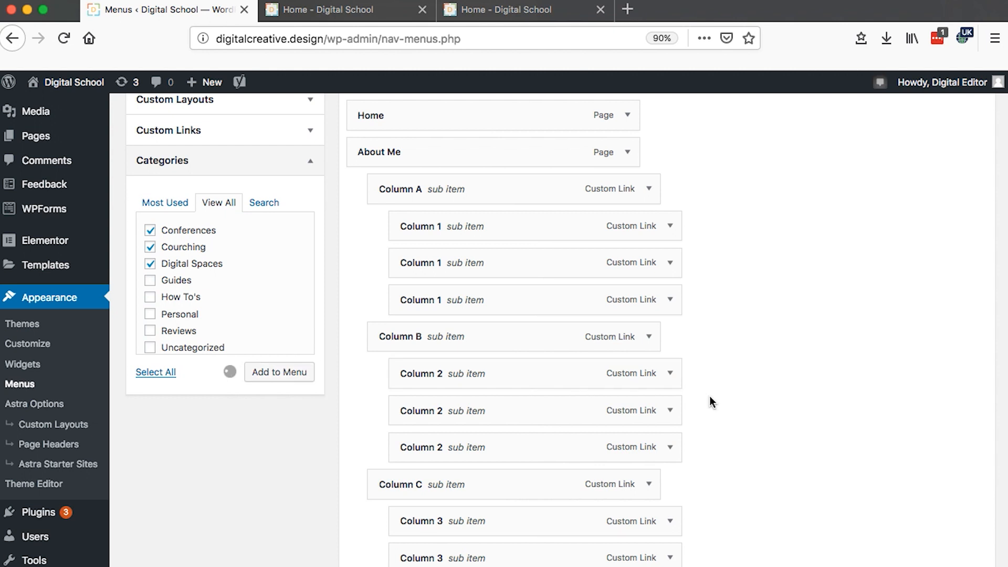
scroll(711, 401, down, 7)
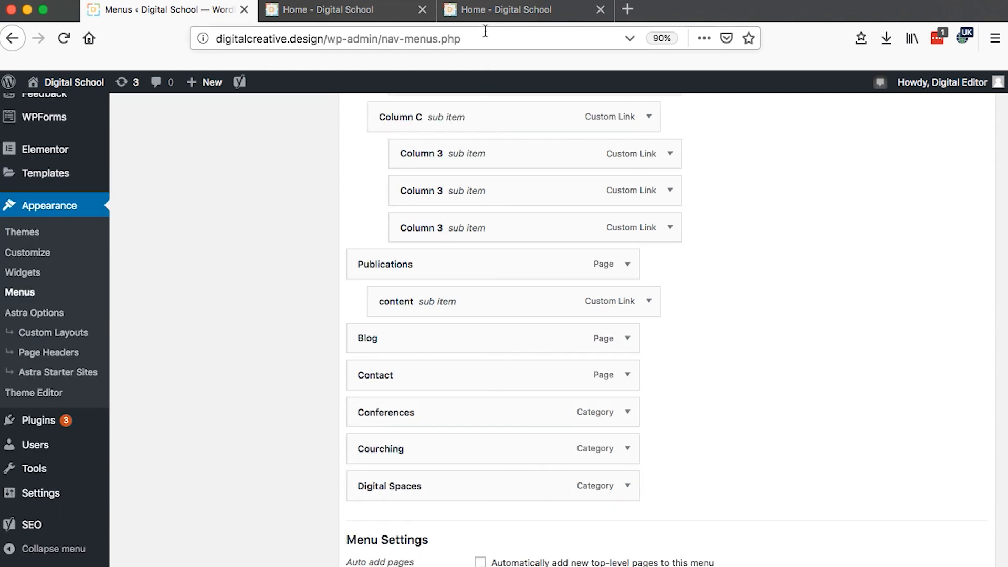
Step: Nest the three categories as sub items under Blog, ordered Digital Spaces, Courching, Conferences, following the Blog menu in the reference home page
click(450, 11)
mouse_move(581, 135)
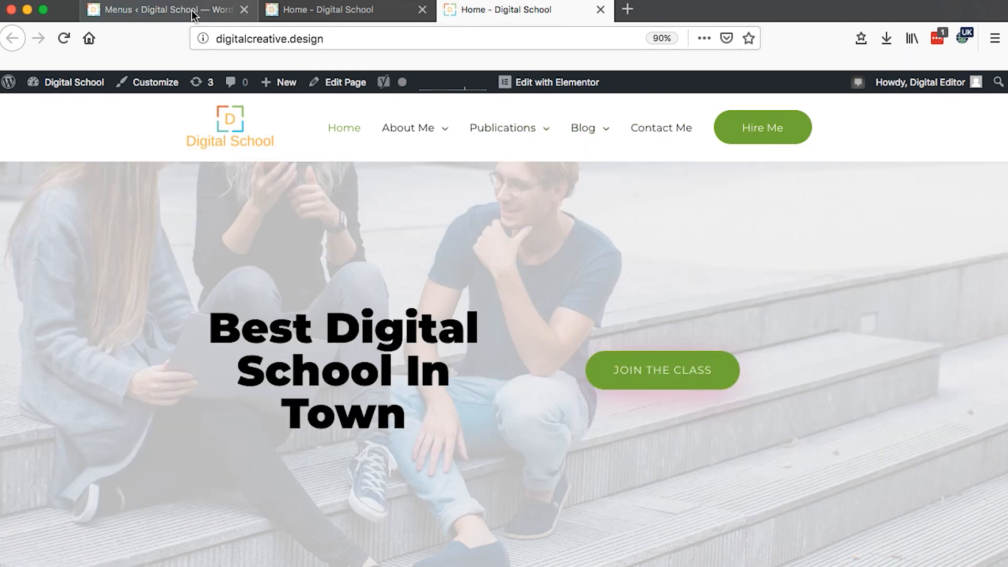
click(173, 10)
drag(395, 488, 438, 383)
drag(415, 479, 440, 413)
drag(419, 486, 445, 450)
Step: Open the Blog item's Astra menu settings, enable its mega menu, and compare with the Blog menu in the reference home page
click(628, 339)
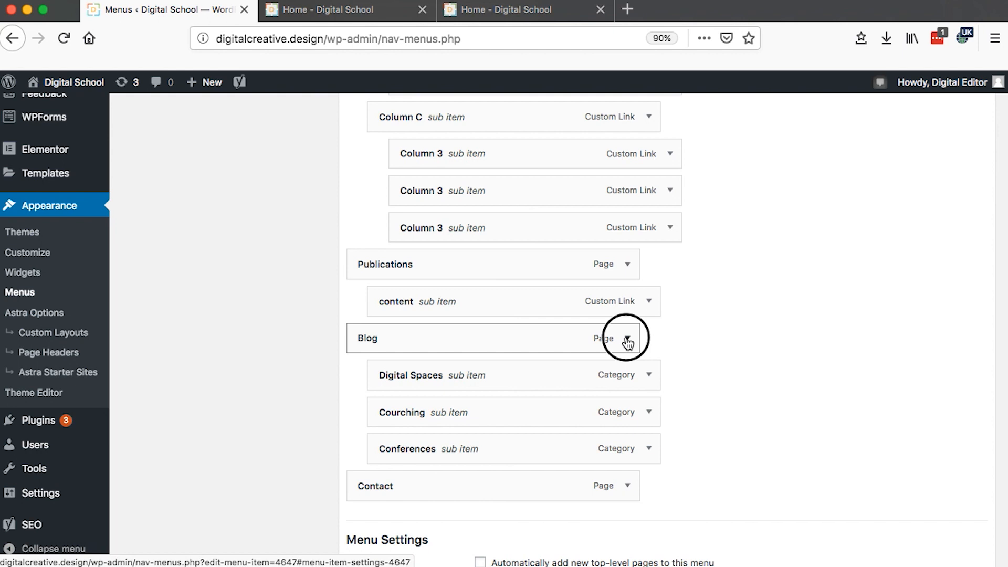
click(414, 418)
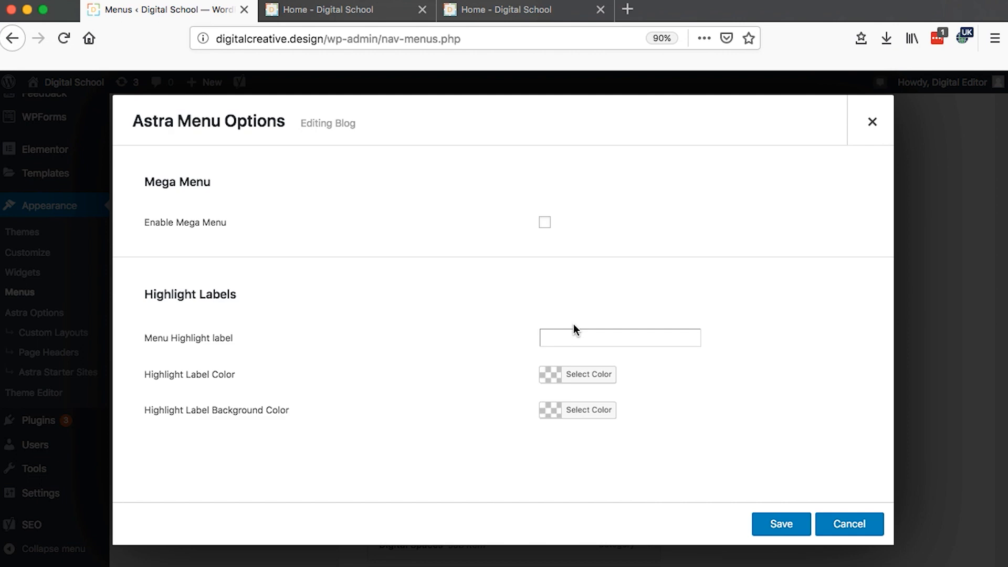
click(545, 223)
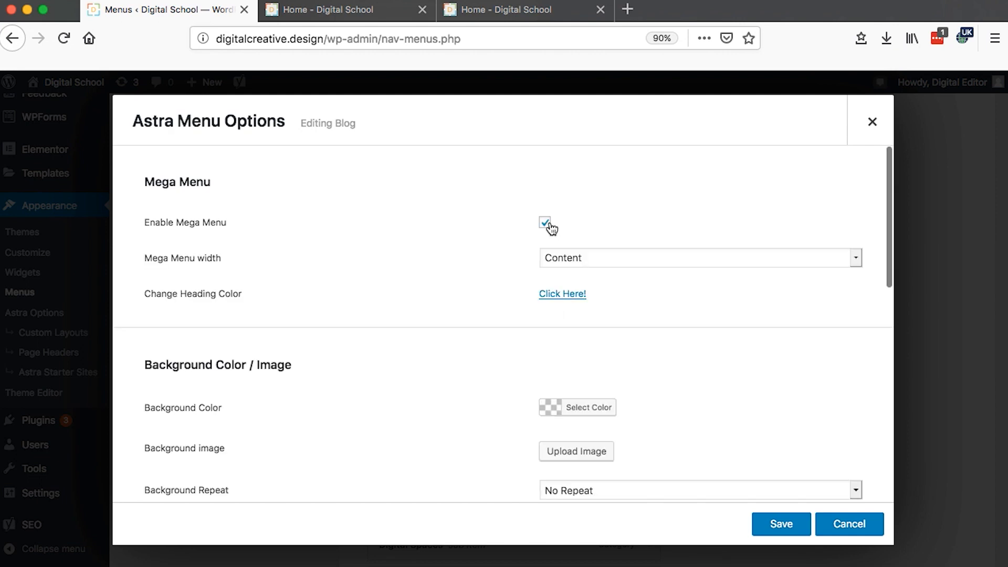
scroll(611, 334, down, 1)
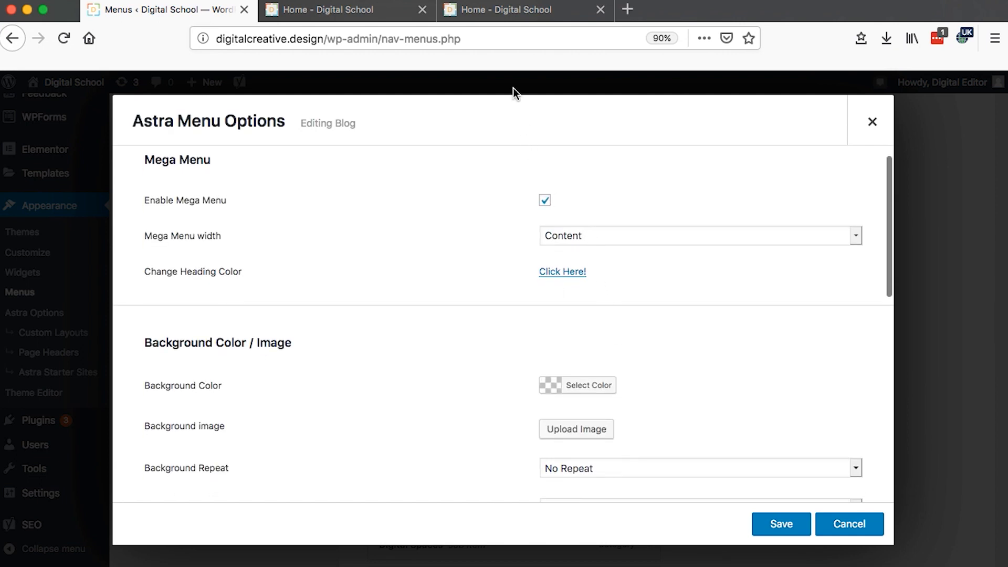
click(483, 11)
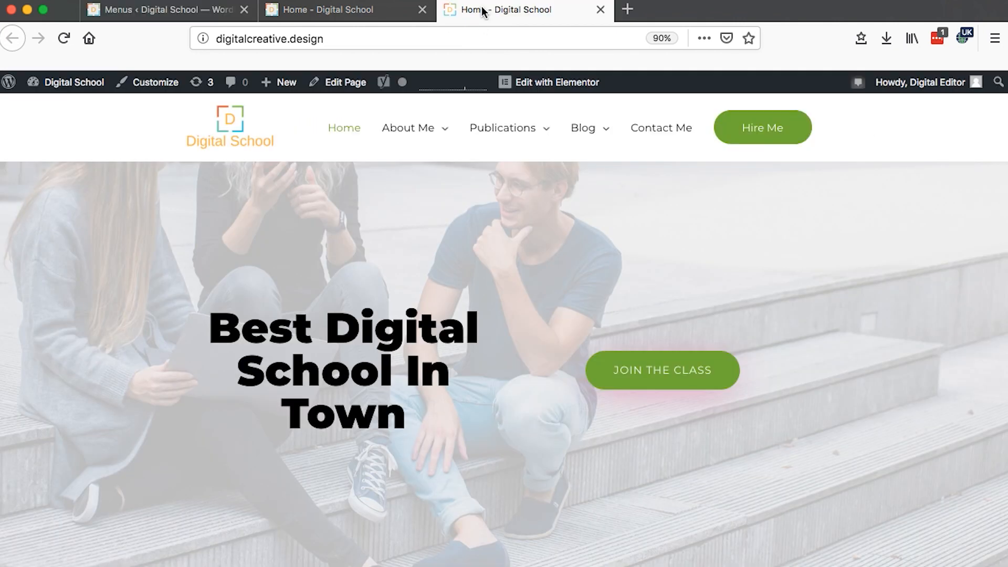
mouse_move(581, 134)
click(162, 14)
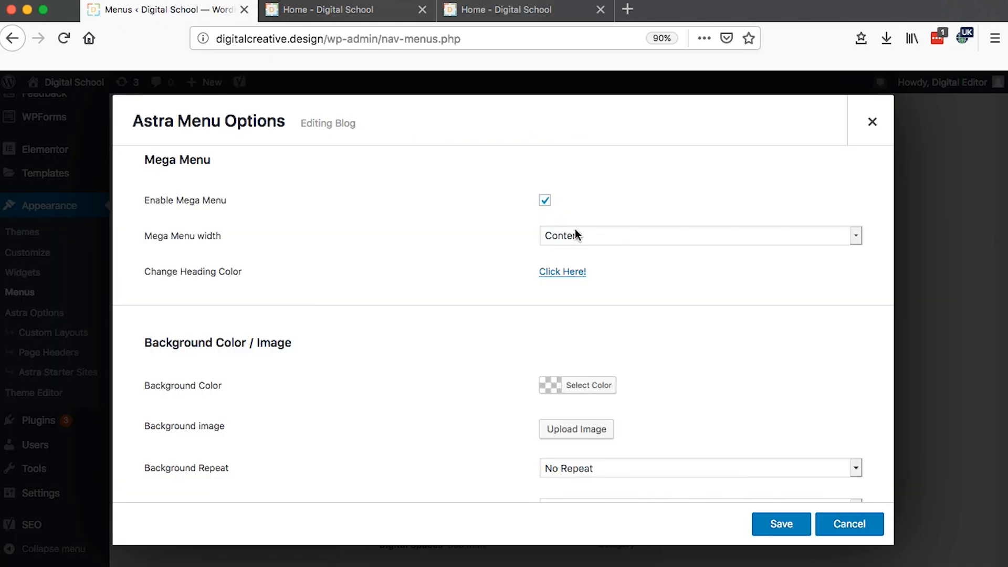
Step: Set the Blog mega menu's background color to pink
scroll(642, 334, down, 3)
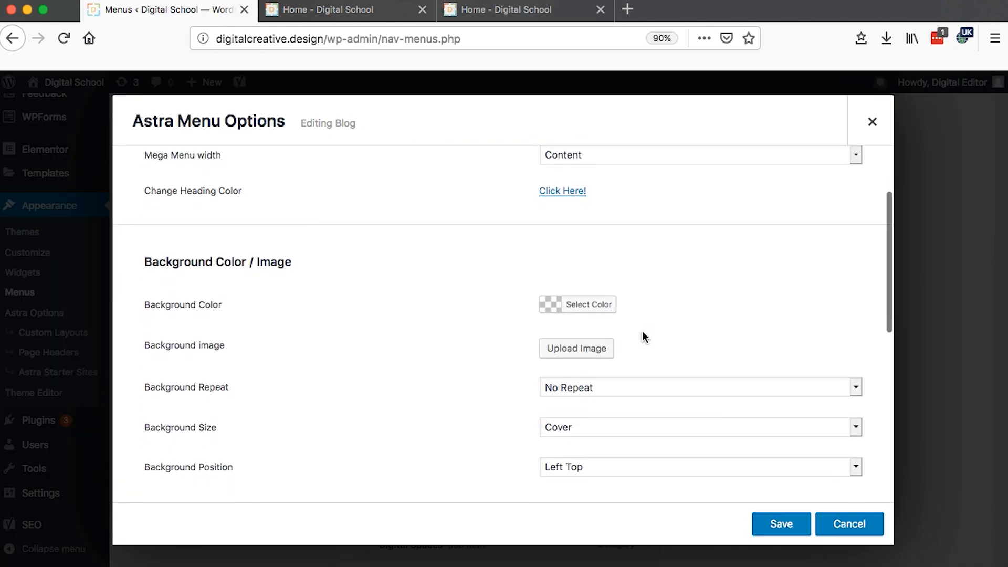
click(552, 311)
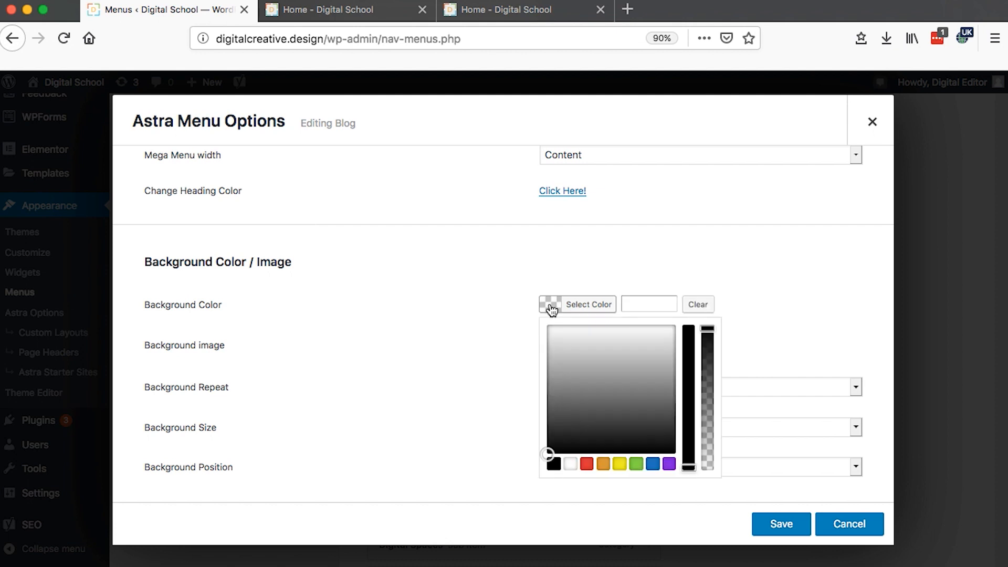
click(670, 464)
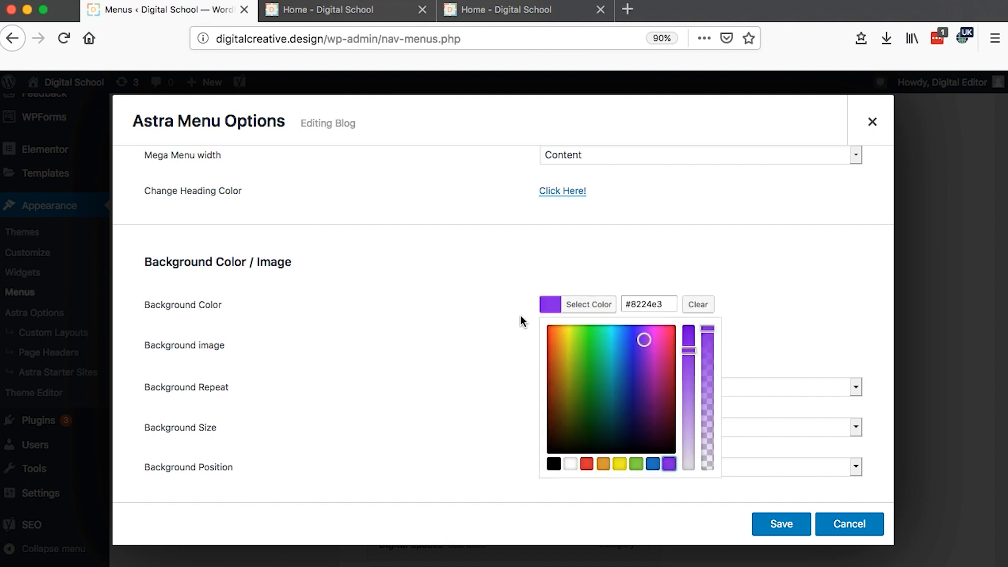
click(663, 342)
click(724, 271)
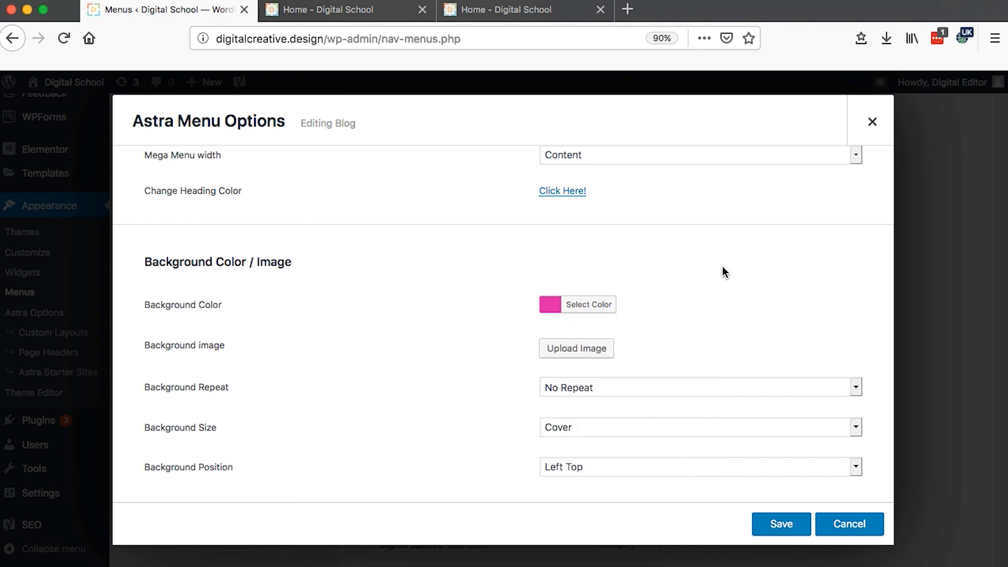
Step: Examine the link, hover and divider colors of the Blog mega menu in the reference home page
scroll(719, 288, down, 5)
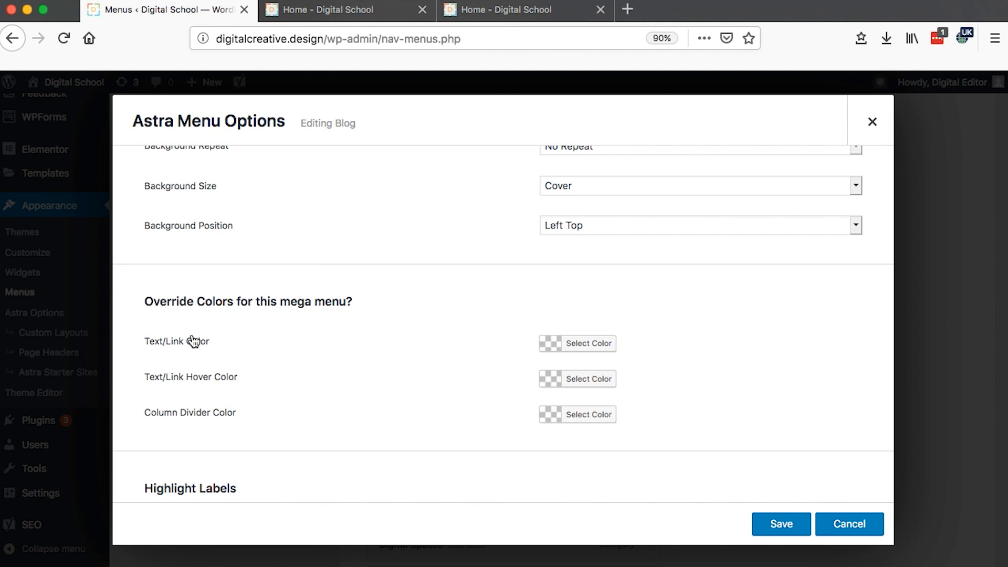
click(478, 11)
mouse_move(520, 221)
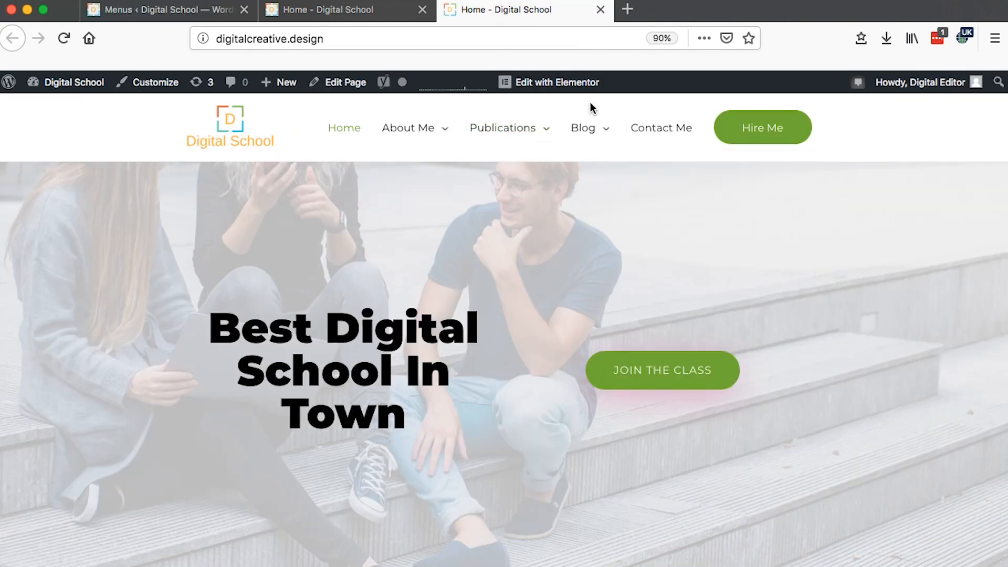
mouse_move(590, 135)
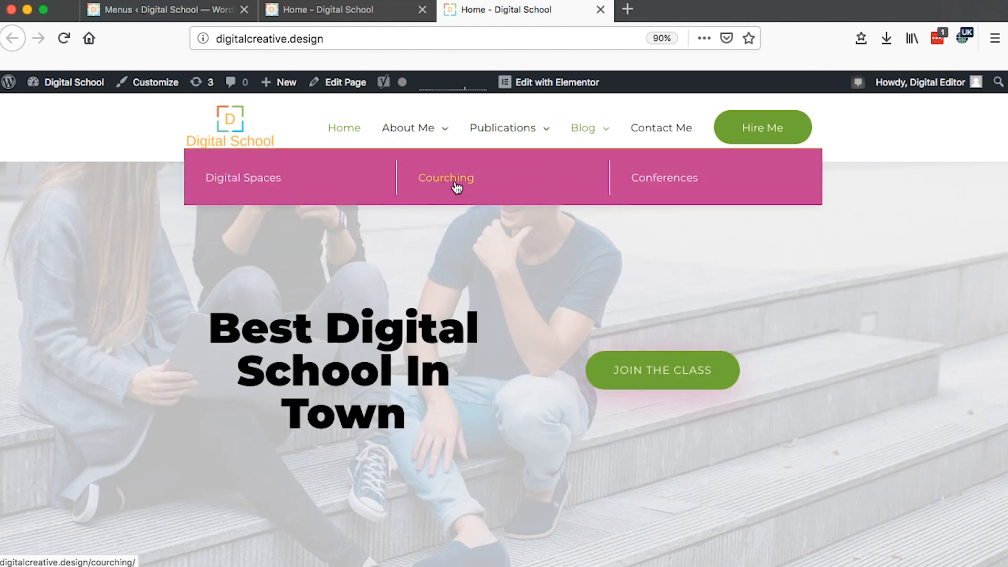
click(184, 16)
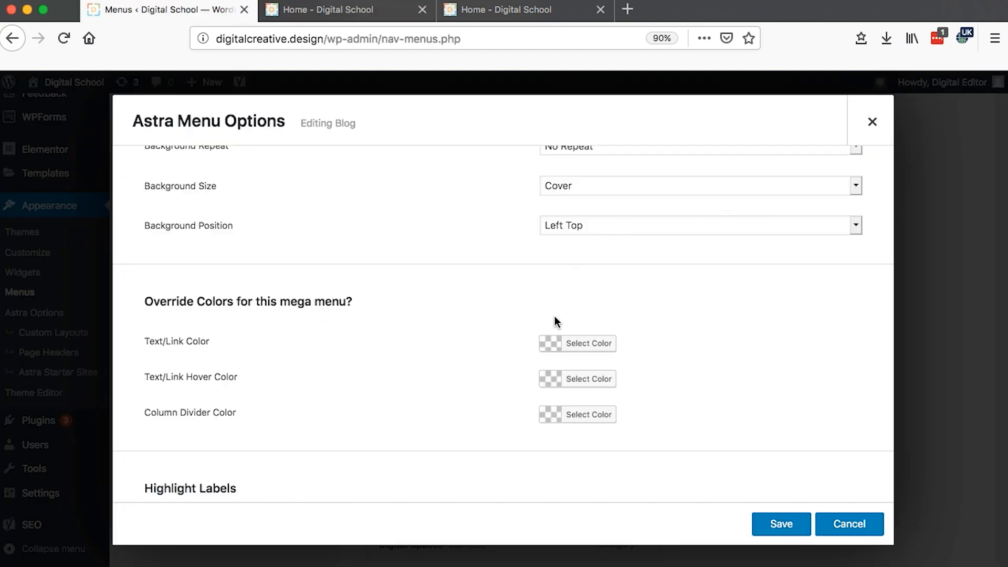
Step: Override the Blog mega menu's text/link color with white #ffffff and its text/link hover color with yellow #eeee22
click(550, 344)
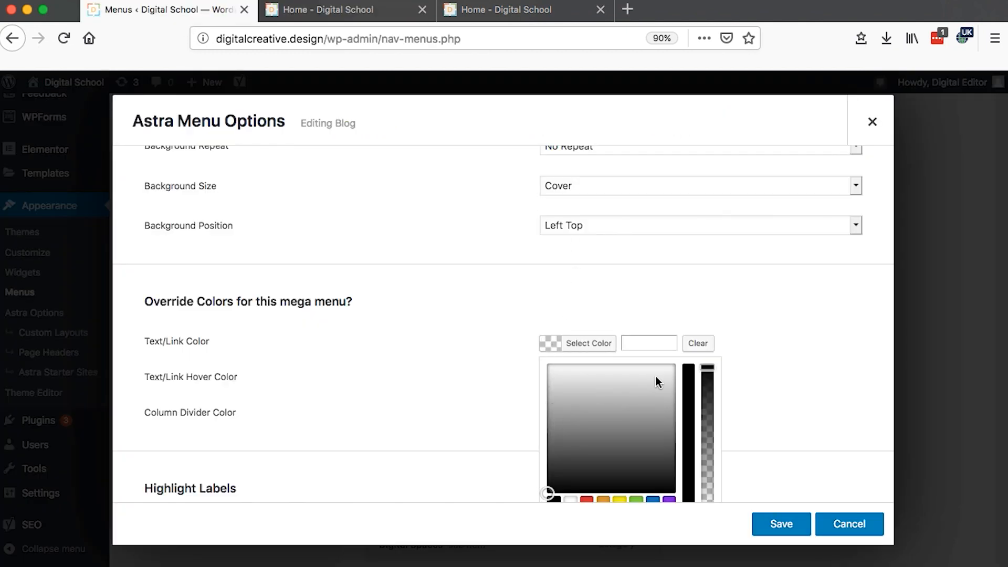
scroll(633, 390, down, 2)
click(570, 461)
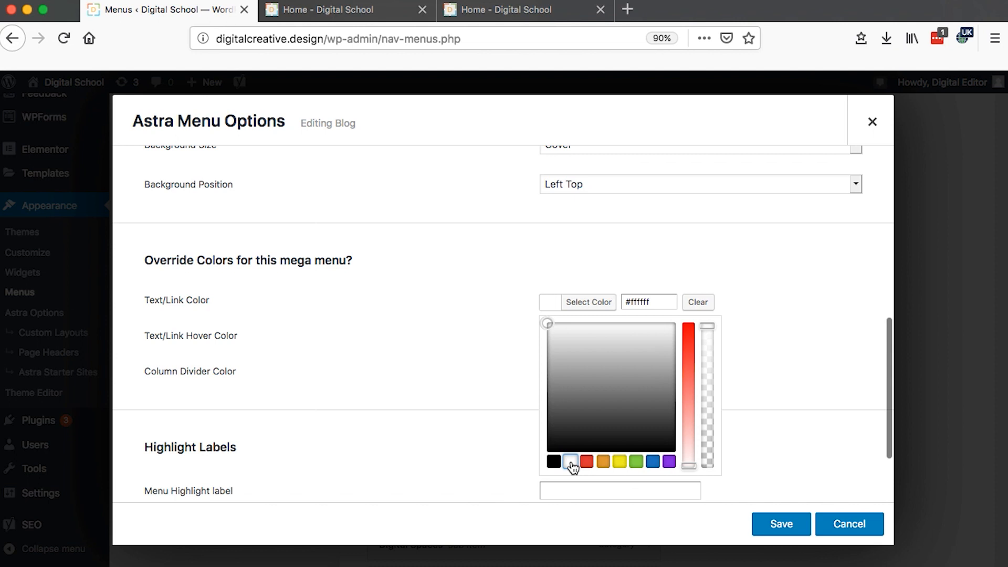
click(439, 369)
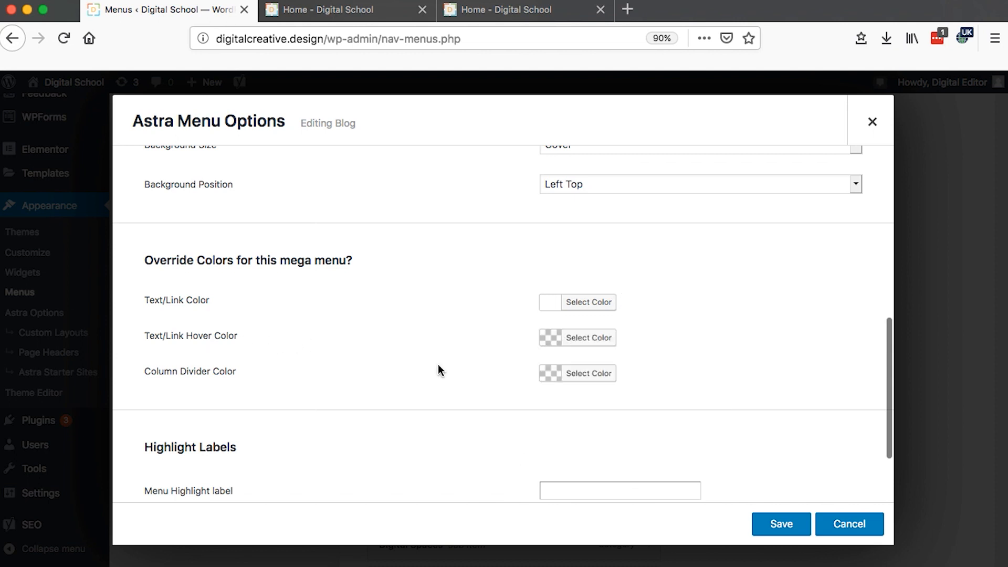
click(549, 339)
click(619, 497)
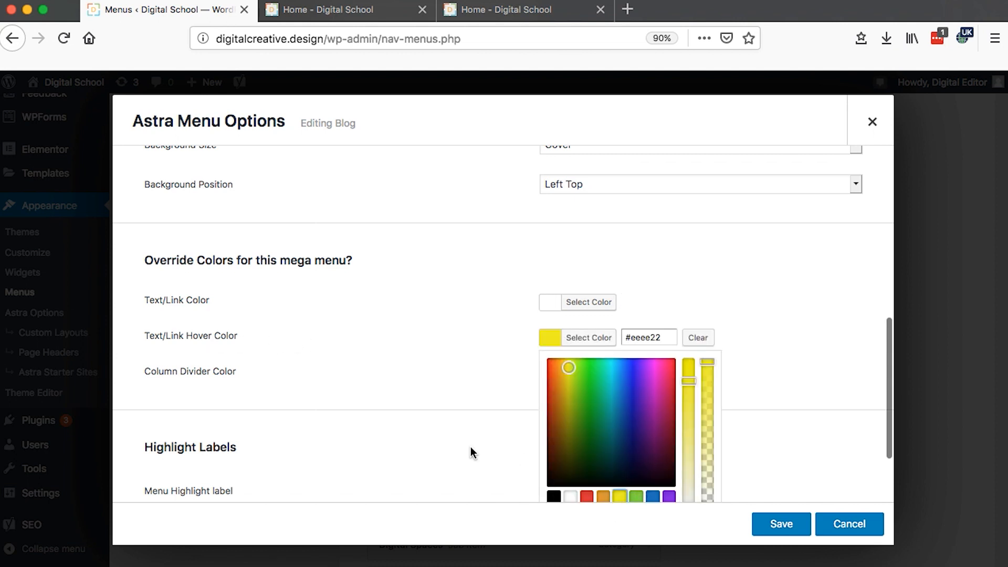
click(258, 369)
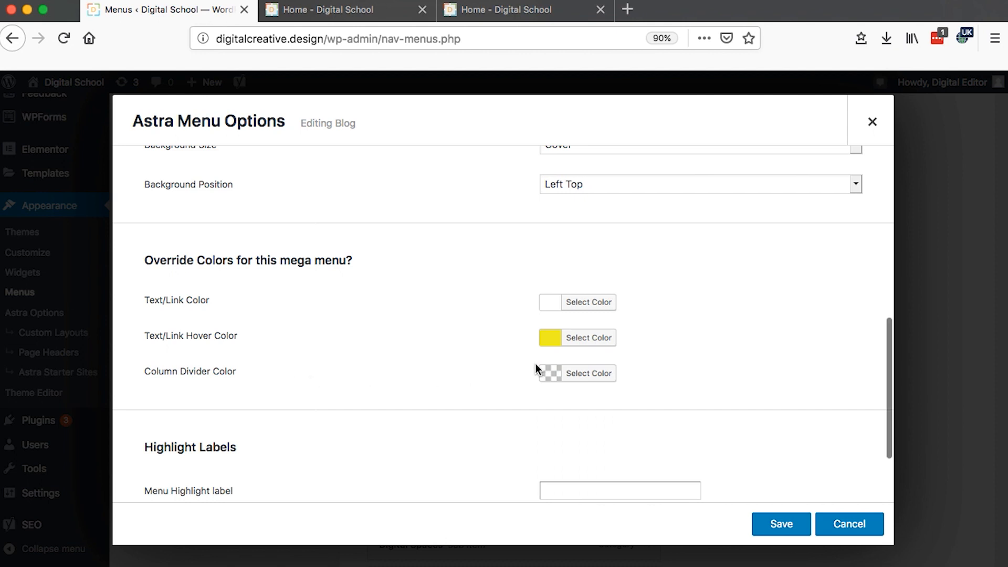
Step: Set the Blog mega menu's column divider color to white #ffffff
click(484, 11)
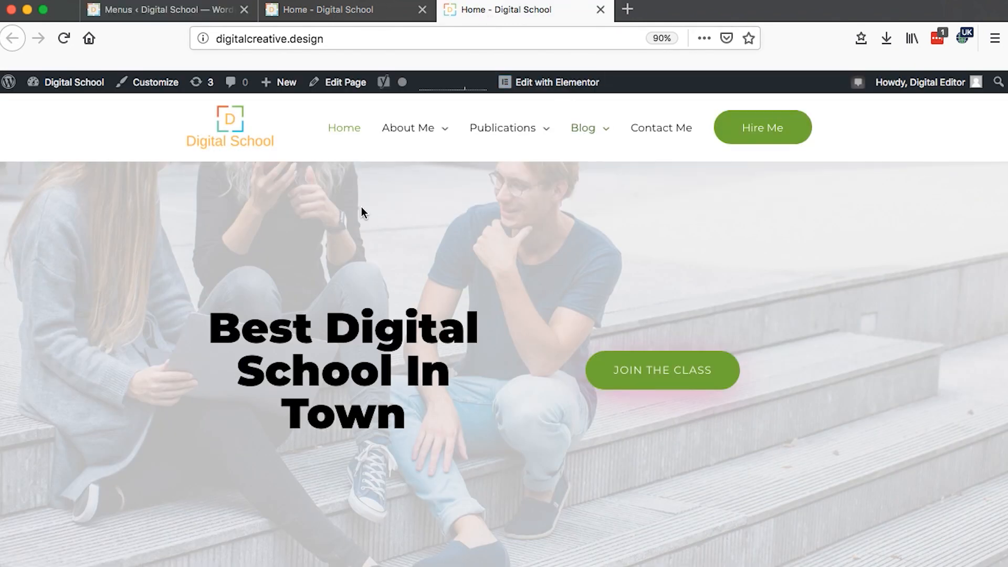
click(329, 12)
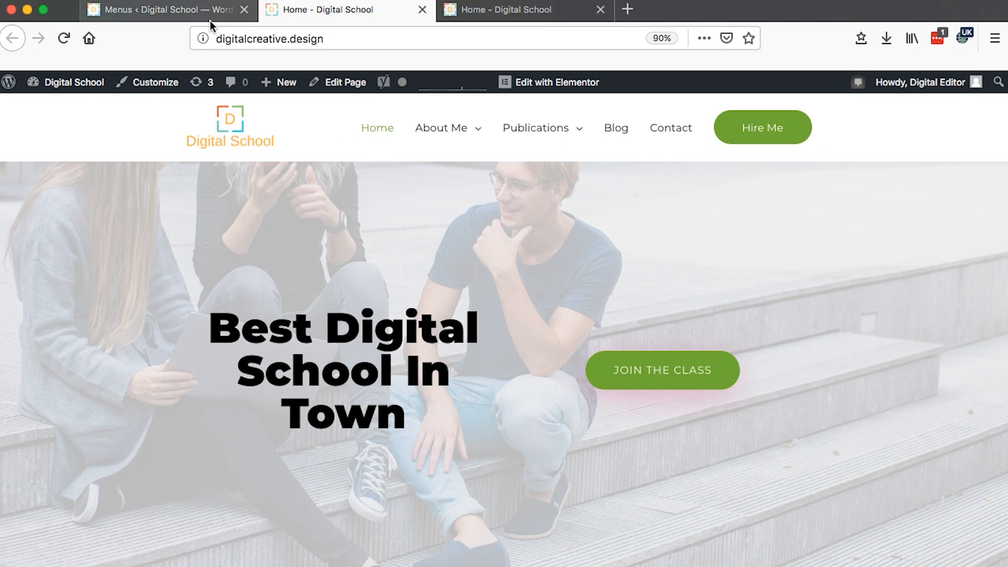
click(177, 13)
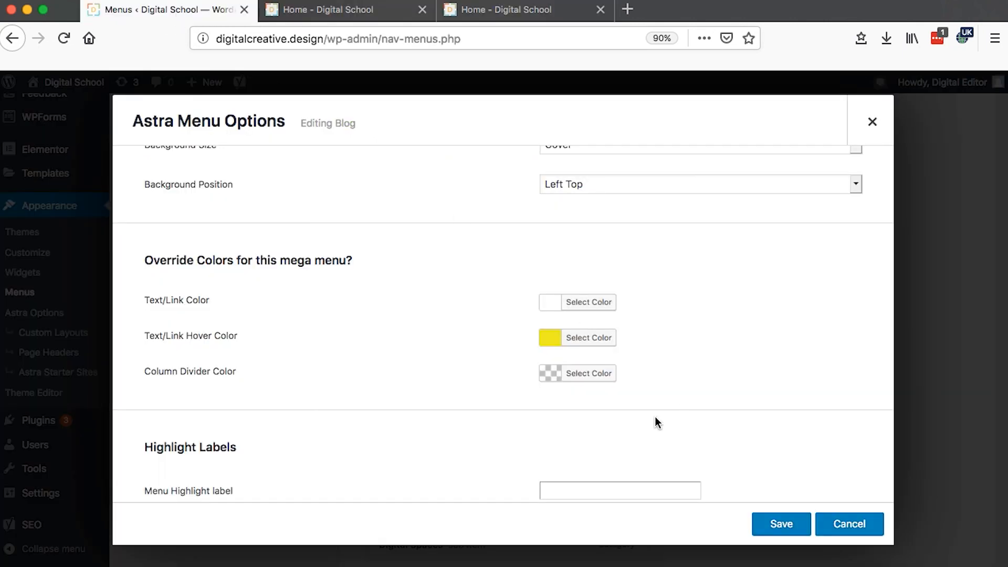
click(546, 374)
scroll(577, 439, down, 3)
click(571, 437)
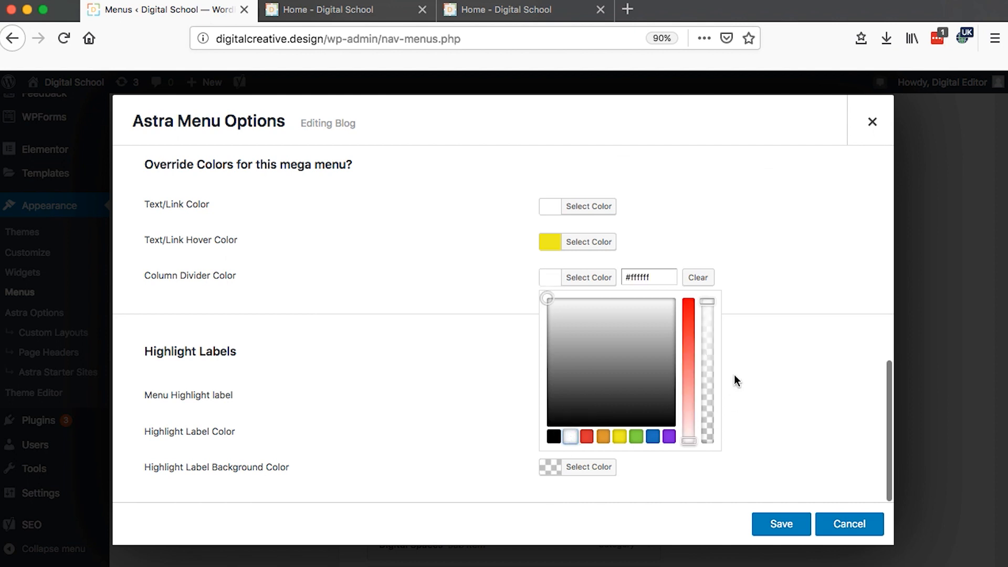
click(751, 267)
Step: Save and close the Blog item's Astra menu options, and save the Astra Mega menu
click(773, 525)
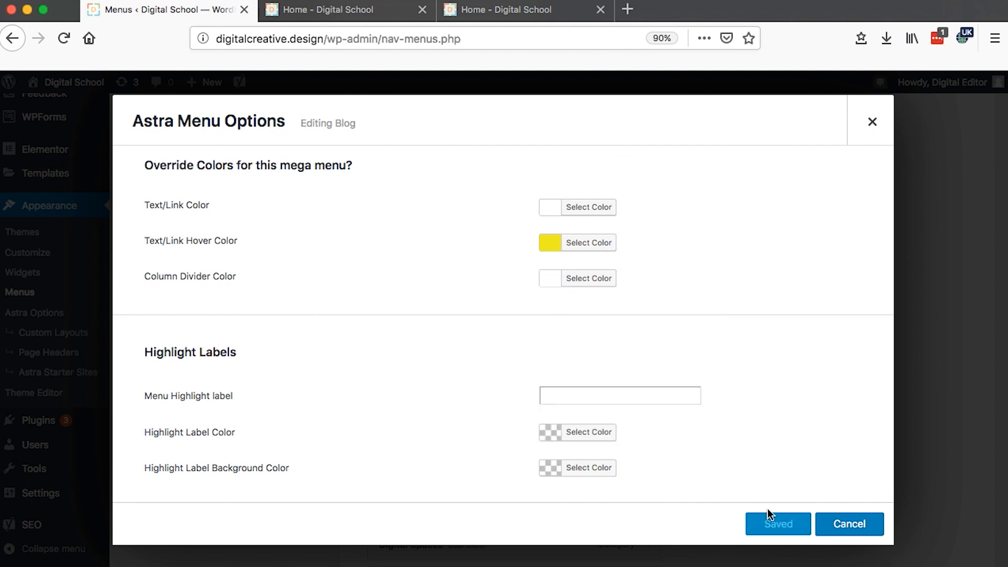
click(873, 127)
scroll(704, 297, down, 3)
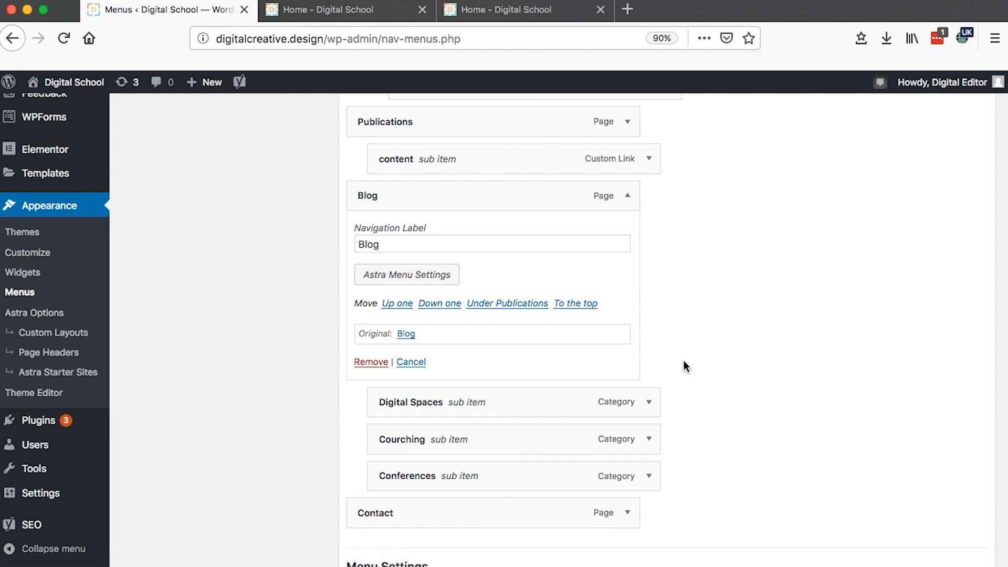
scroll(683, 360, up, 10)
click(934, 292)
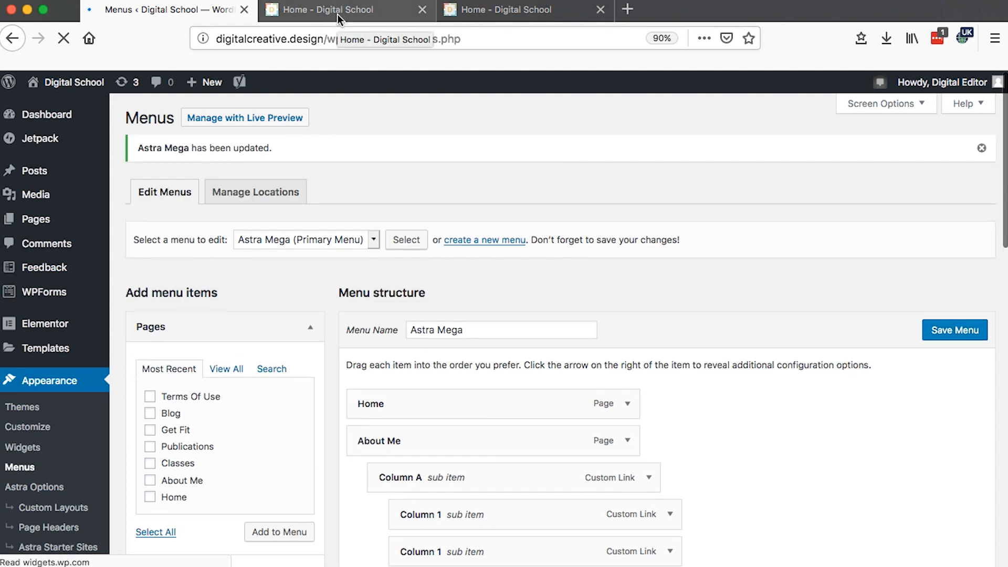
Step: Reload the home page to inspect its Blog mega menu, compare it with the reference home page, and view the Publications mega menu
click(337, 13)
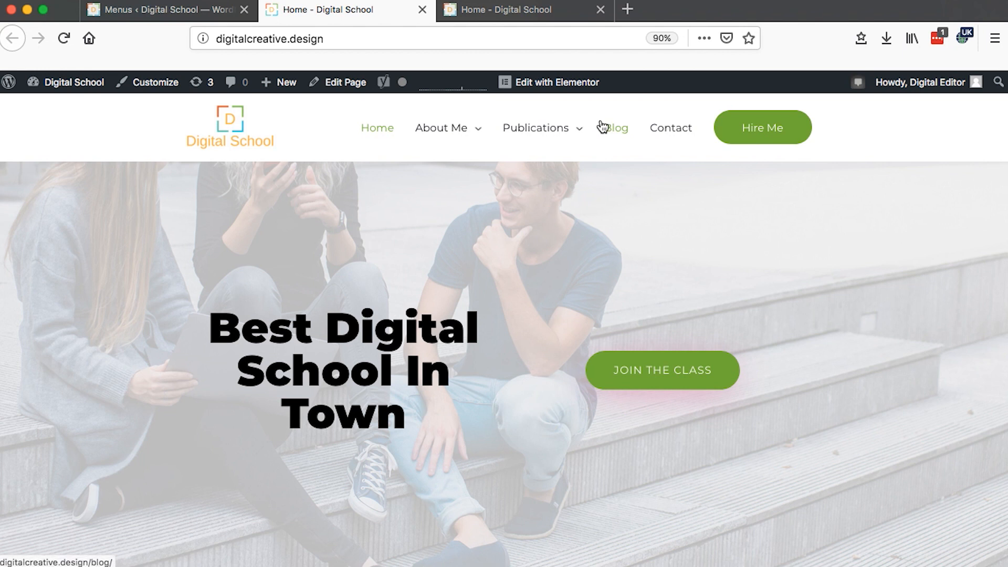
click(63, 41)
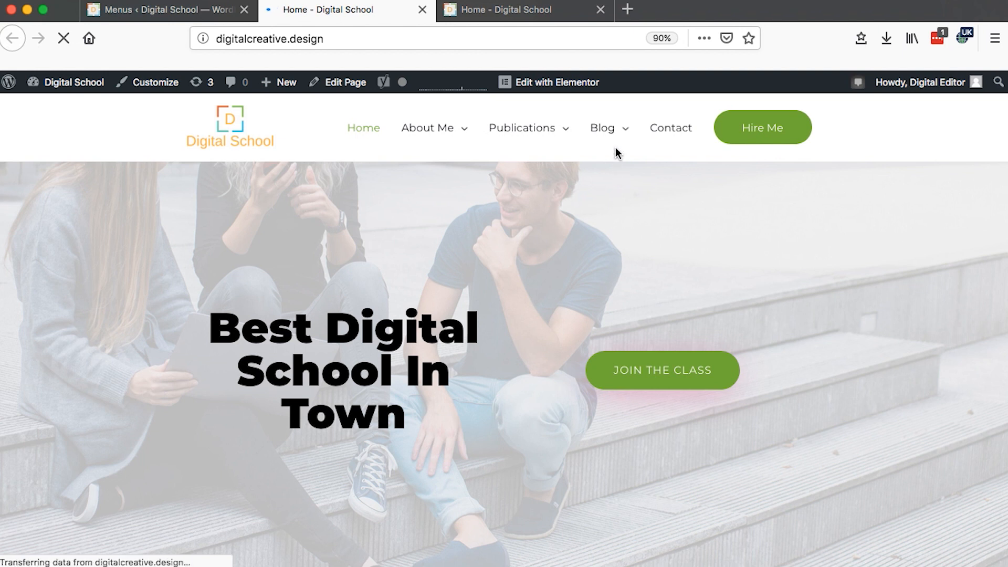
mouse_move(615, 134)
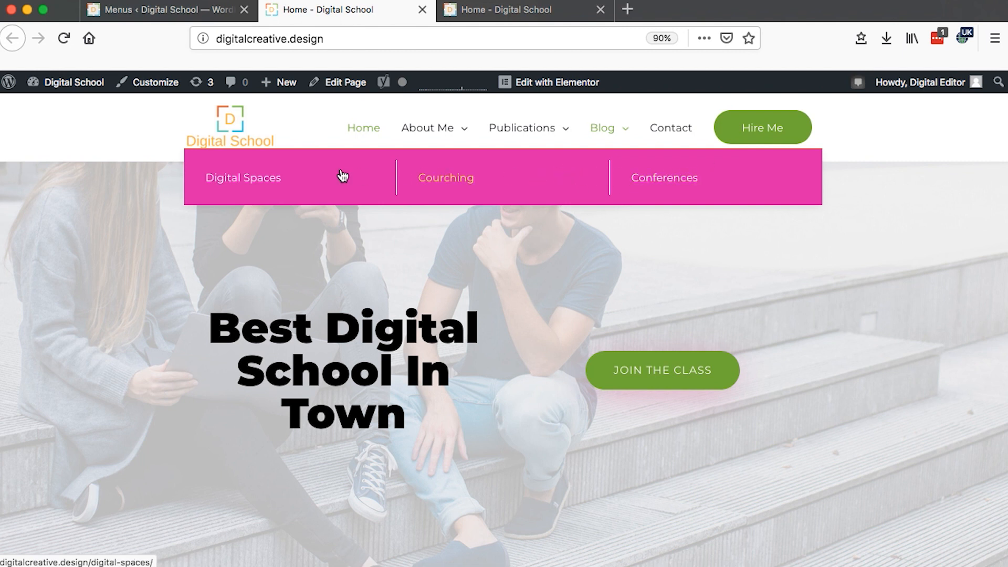
mouse_move(592, 135)
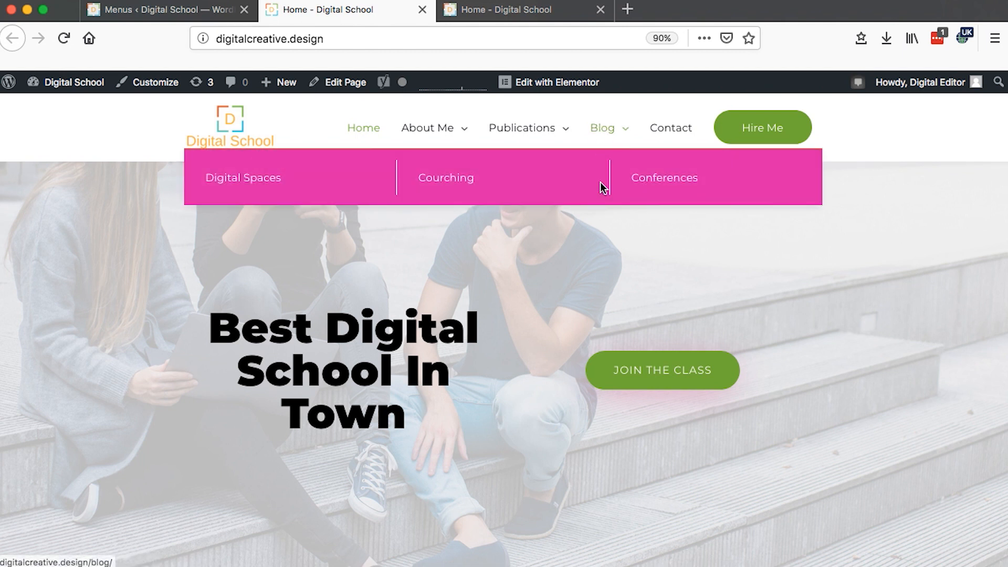
click(508, 18)
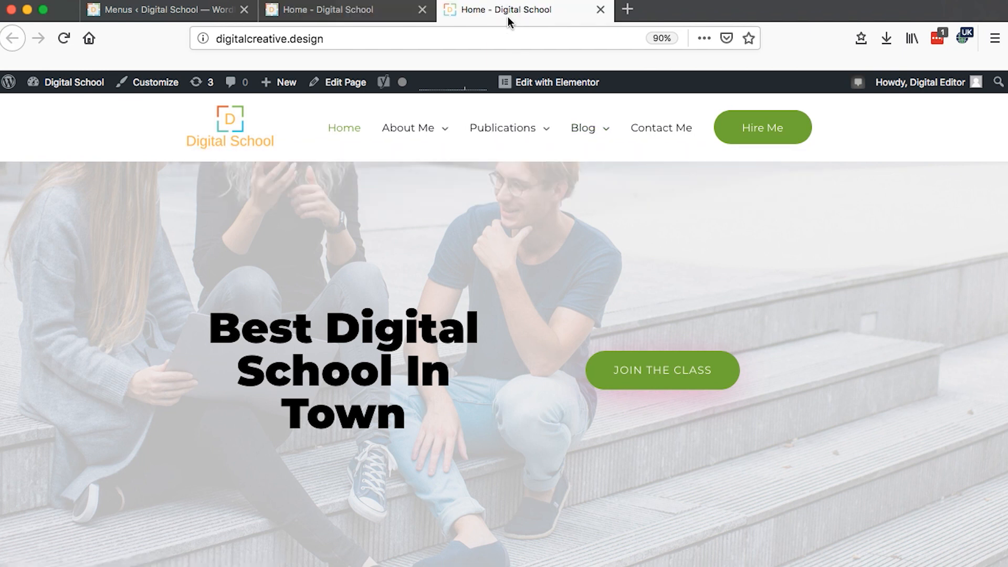
mouse_move(603, 137)
key(ctrl+shift+Tab)
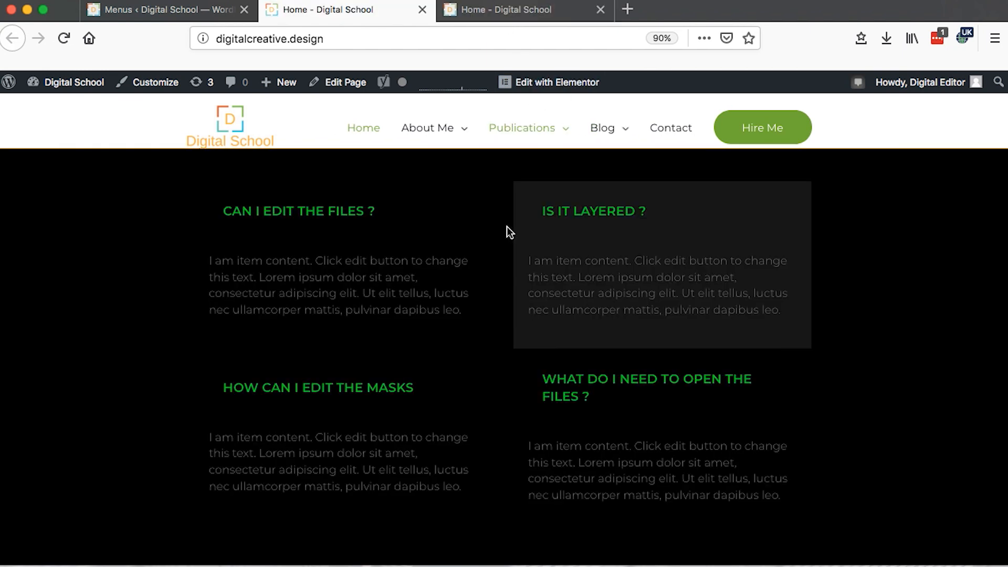